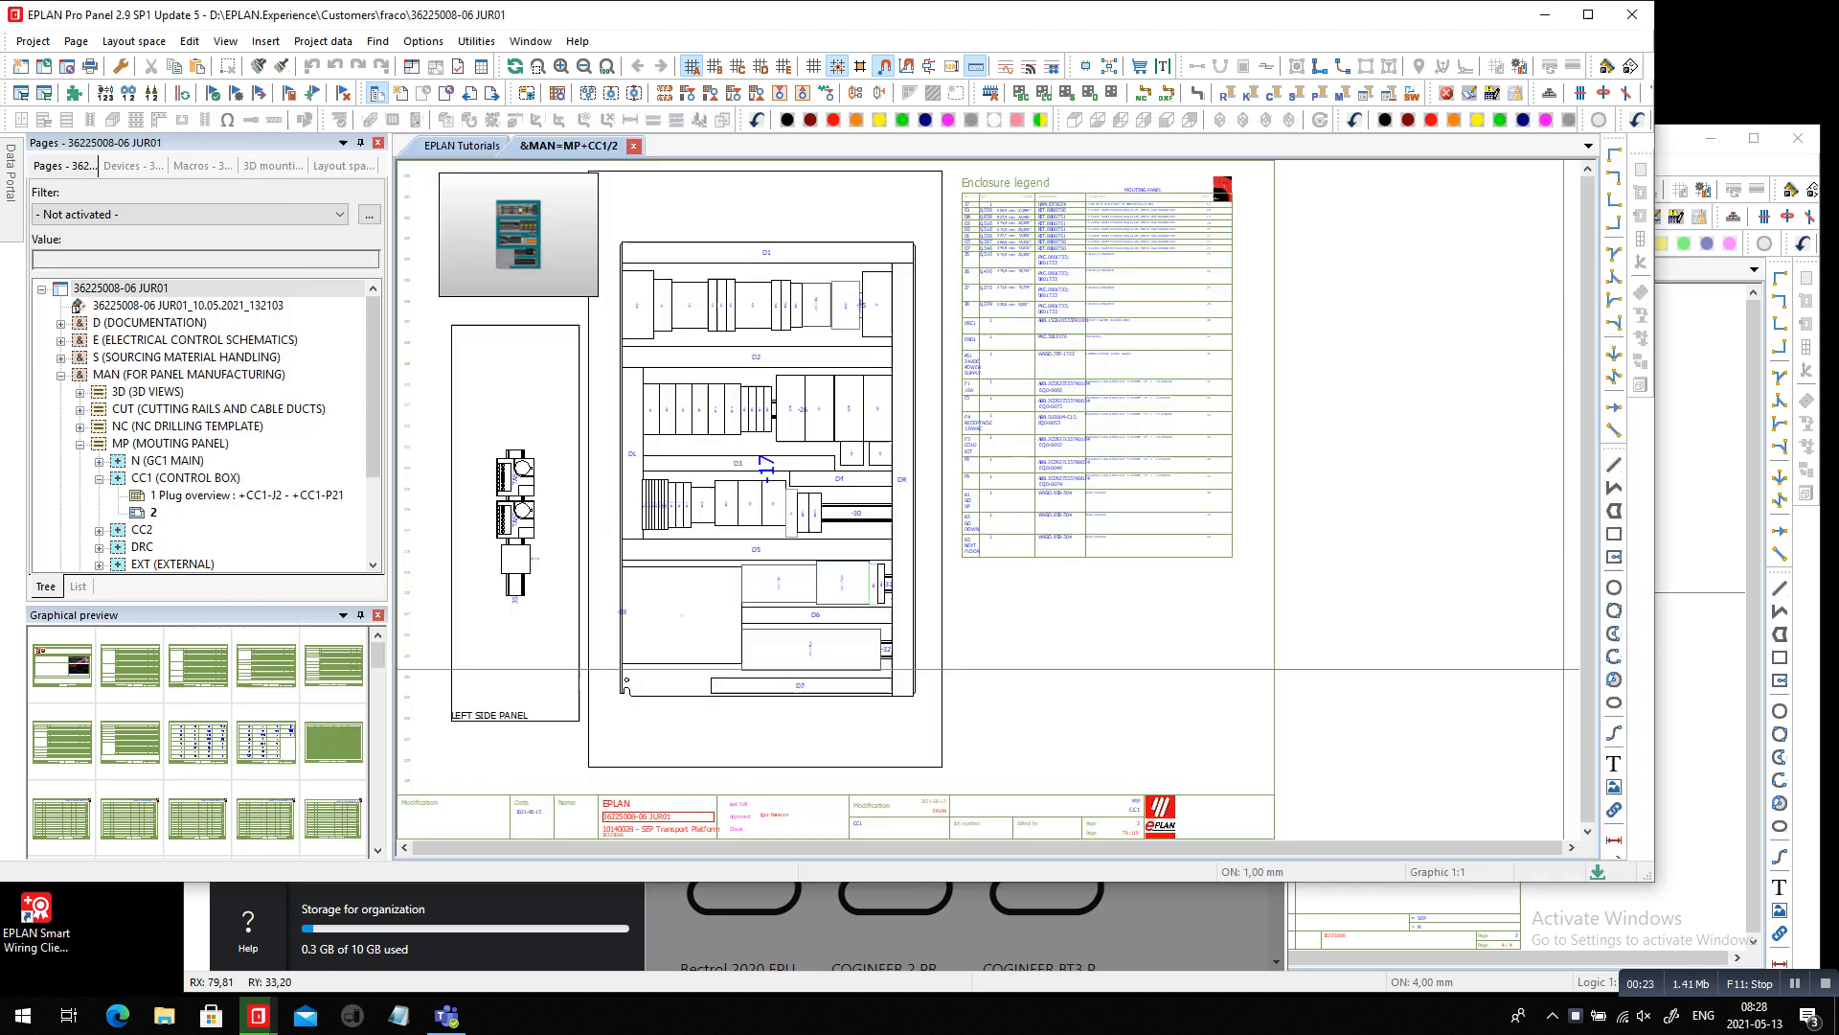
{"action": "left_click", "coordinate": [33, 41]}
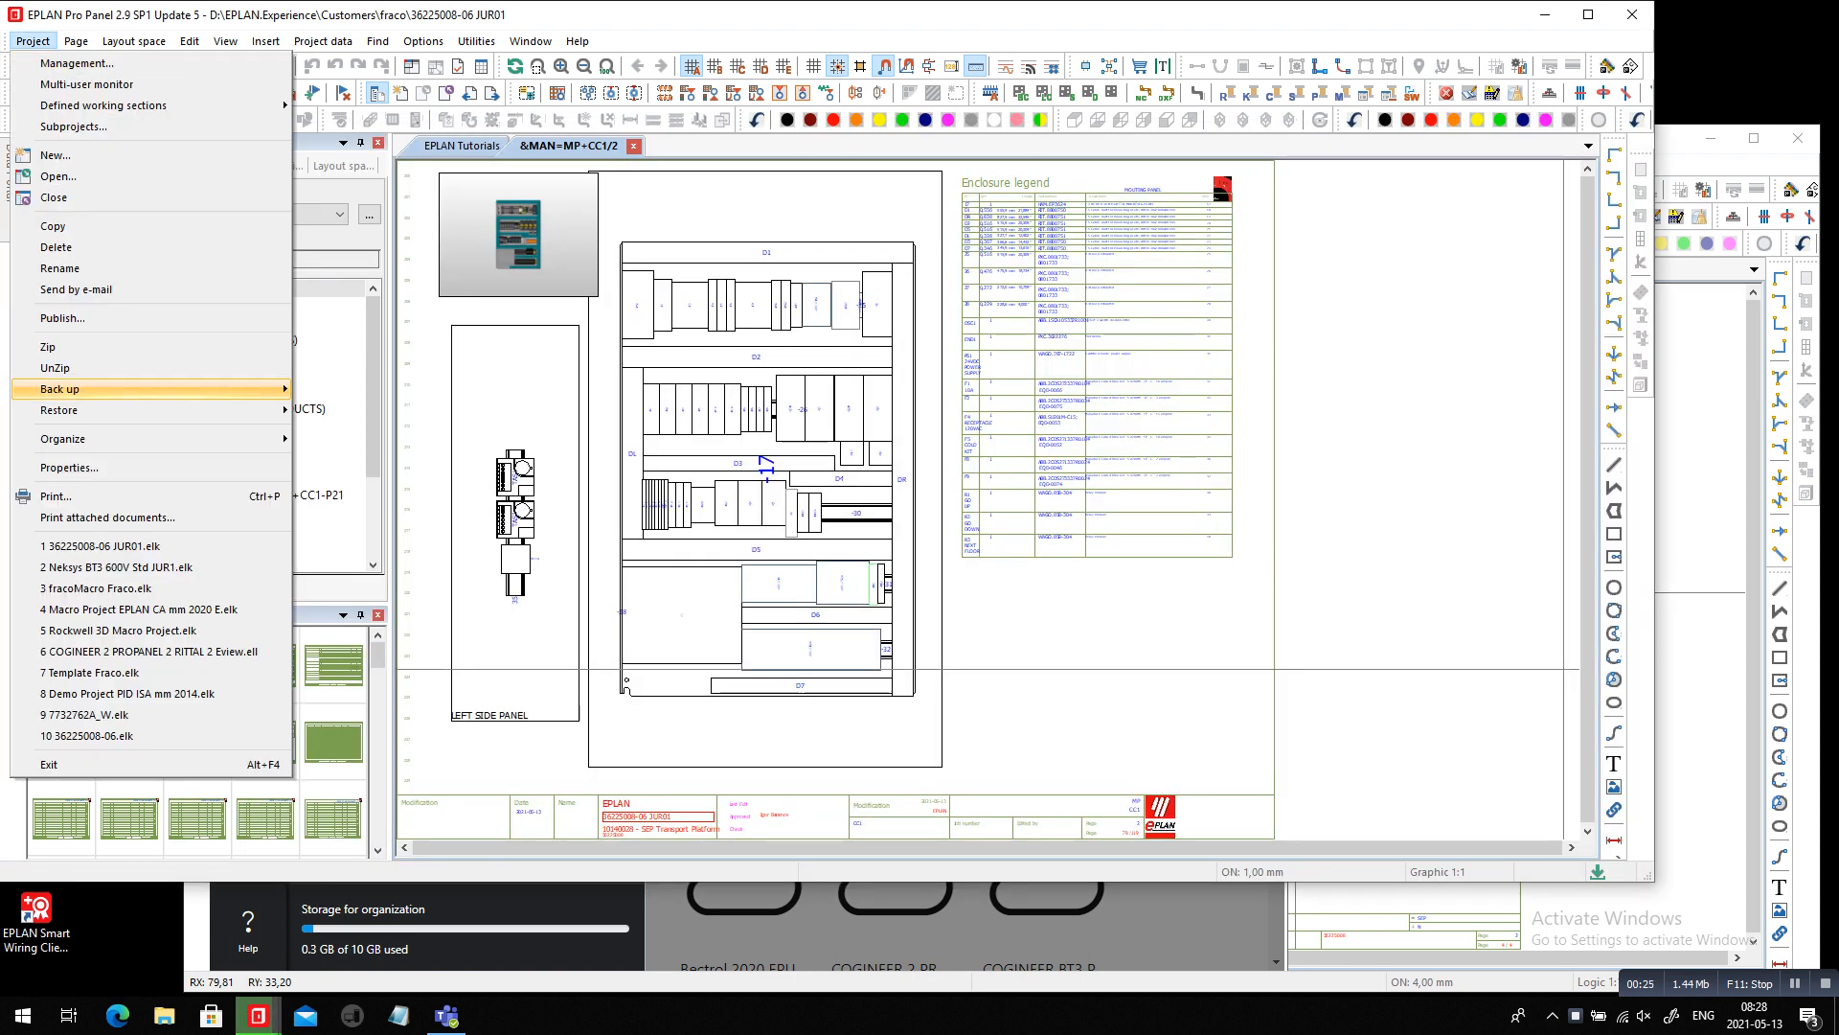
{"action": "mouse_move", "coordinate": [192, 389]}
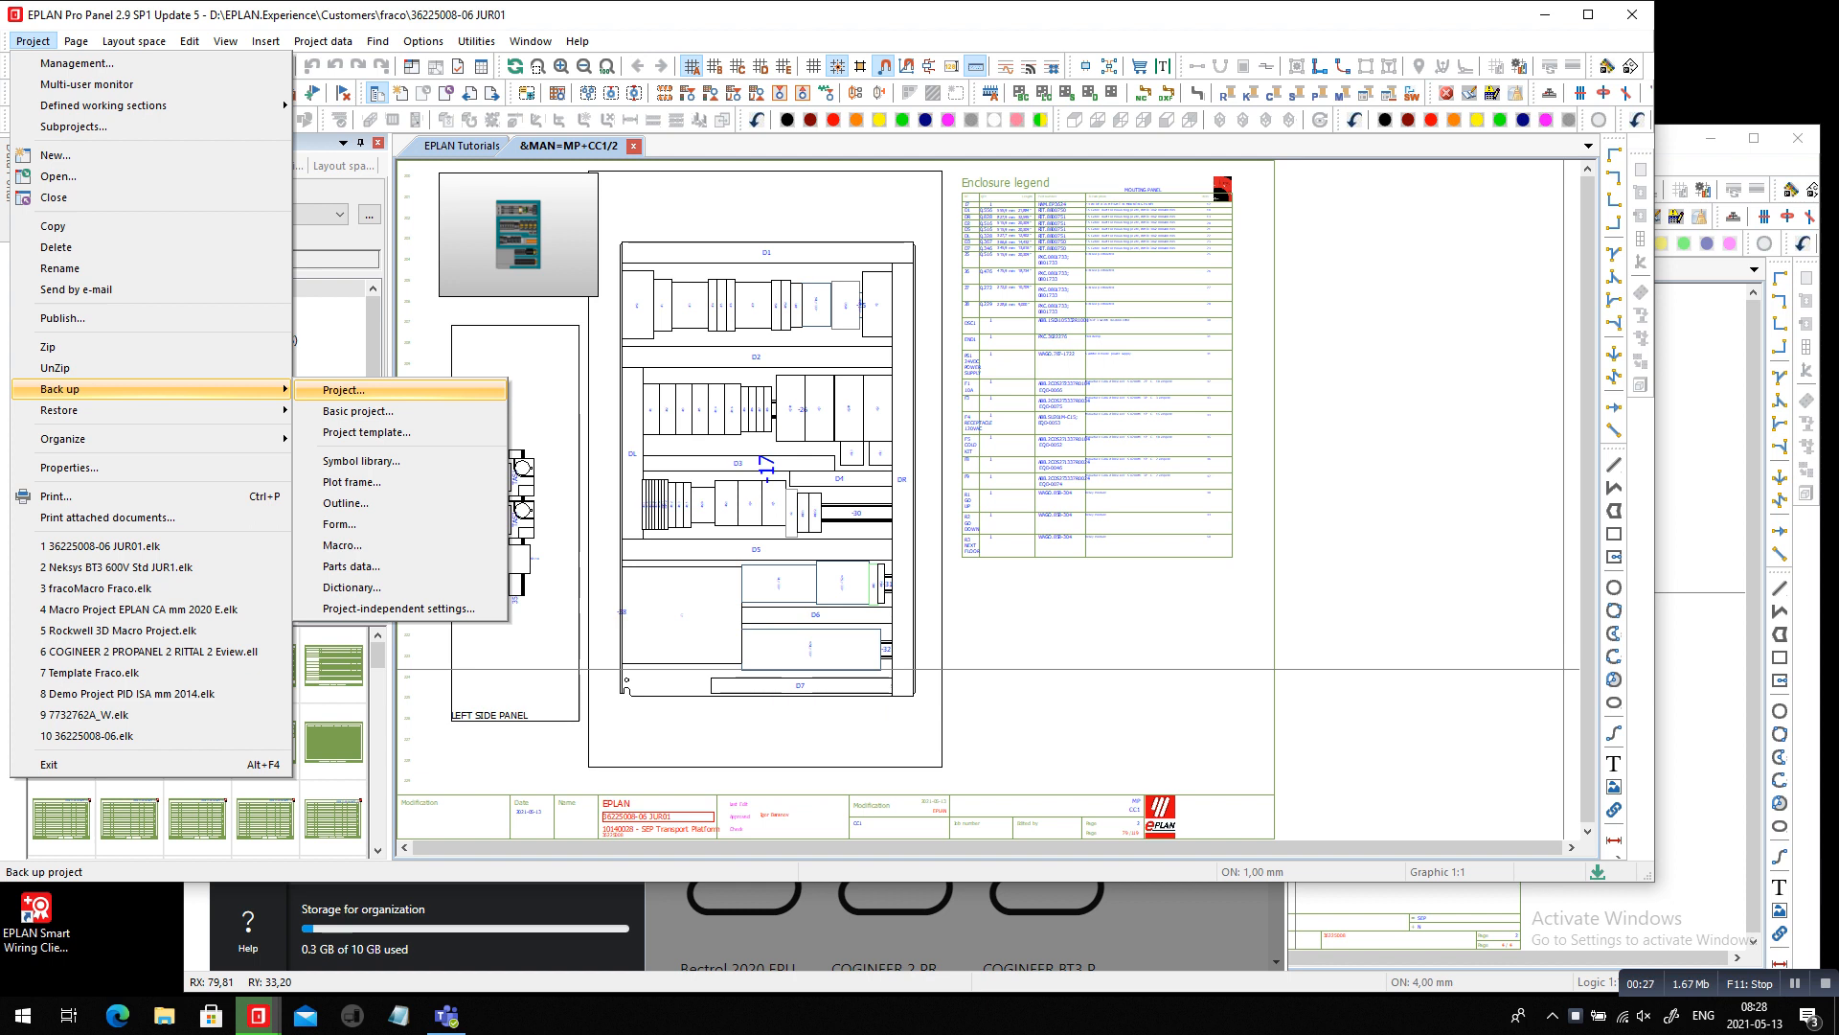
{"action": "left_click", "coordinate": [326, 391]}
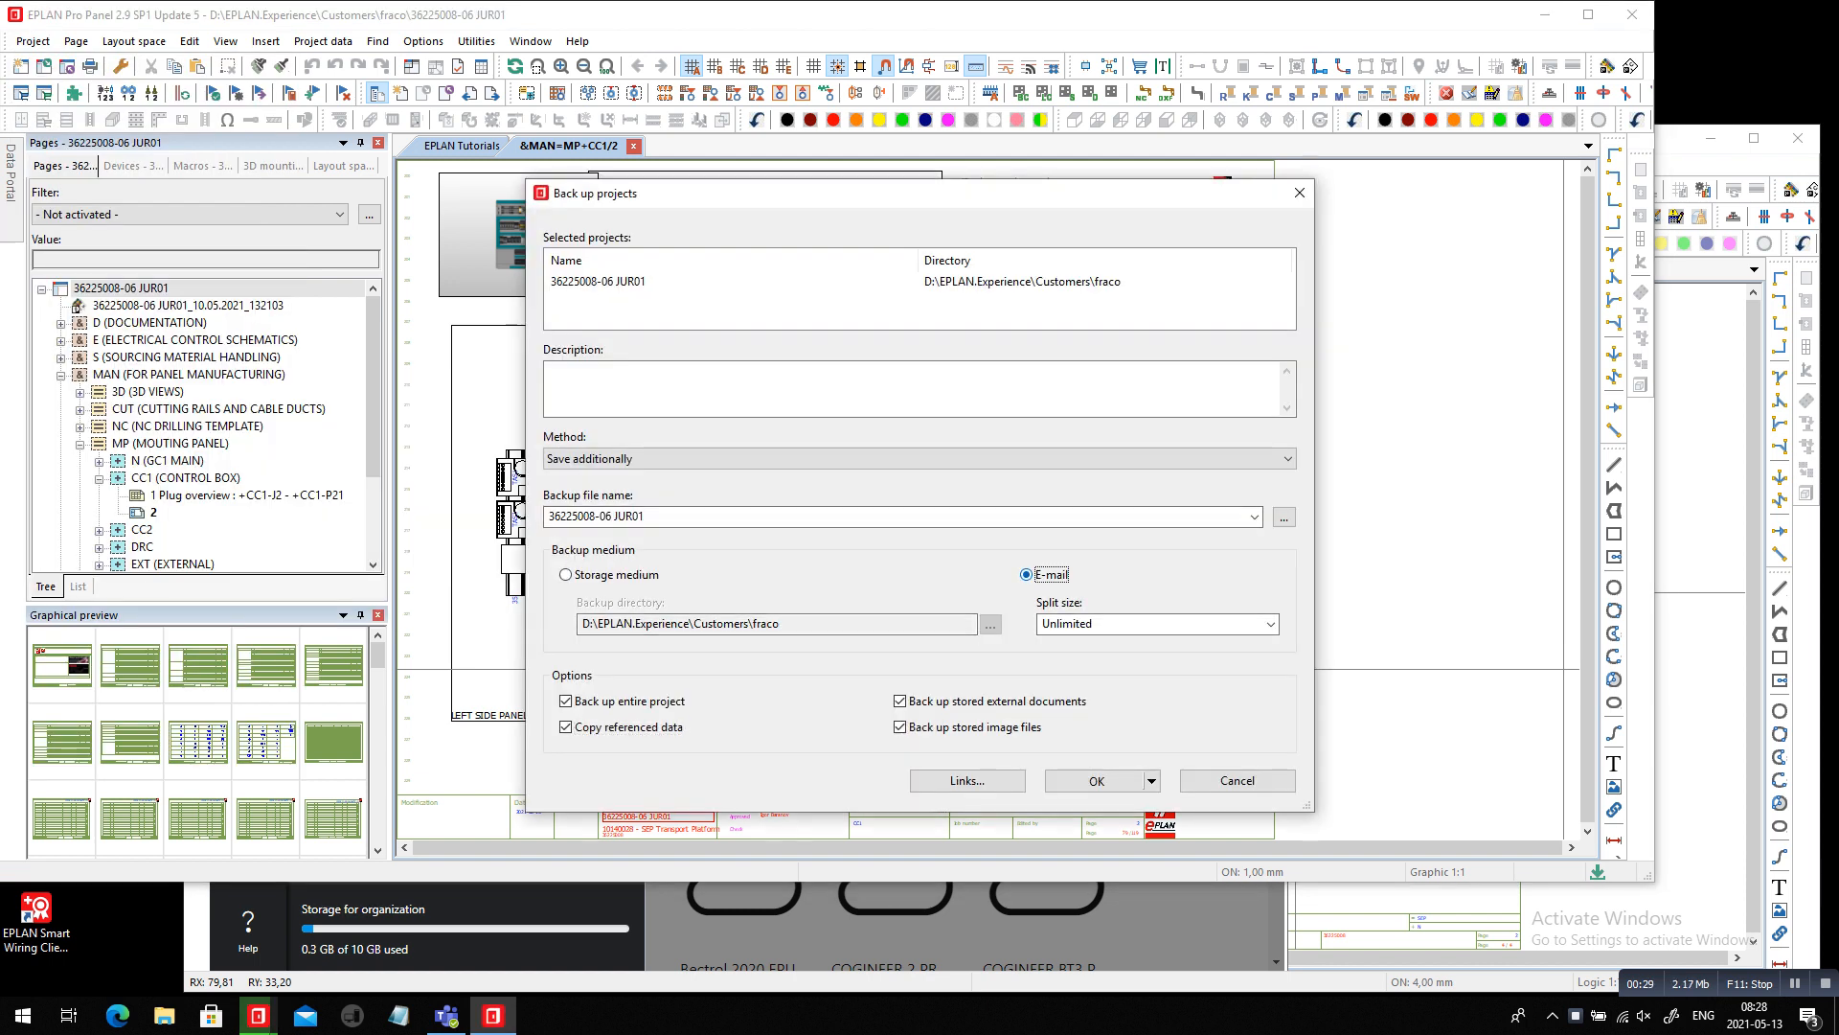
{"action": "key", "text": "Tab"}
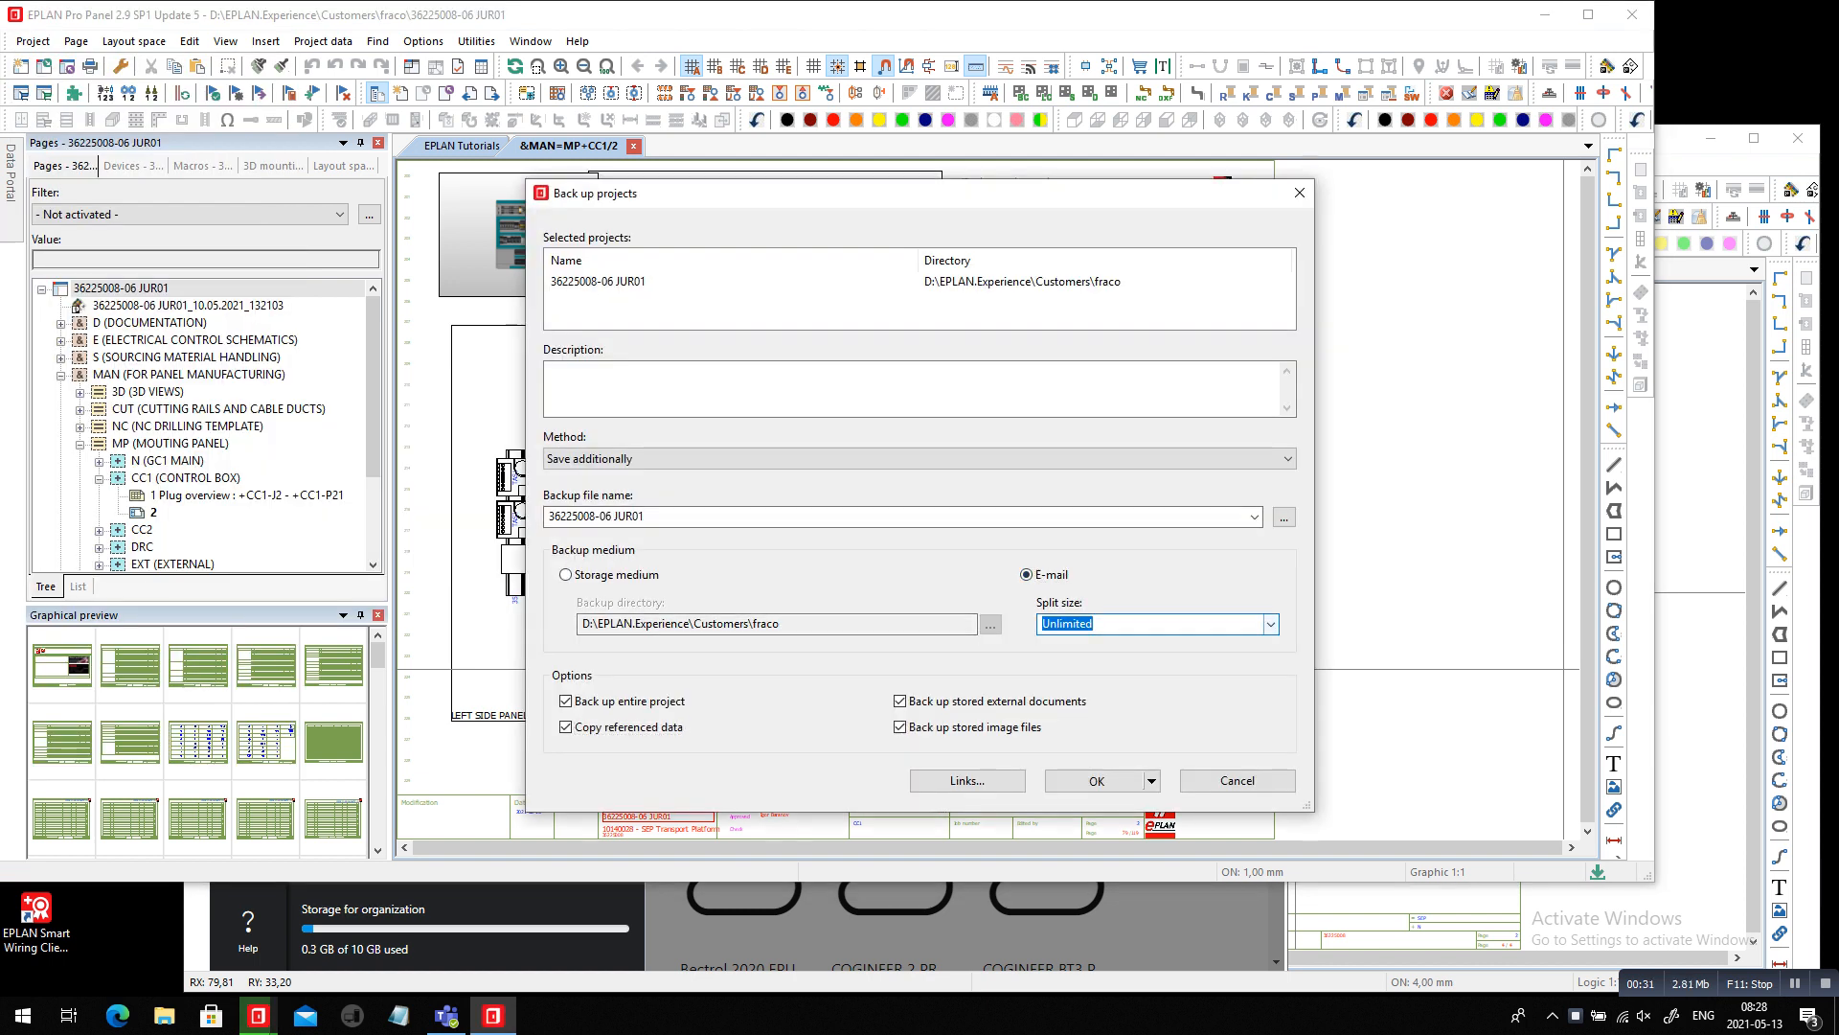
{"action": "key", "text": "alt+Down"}
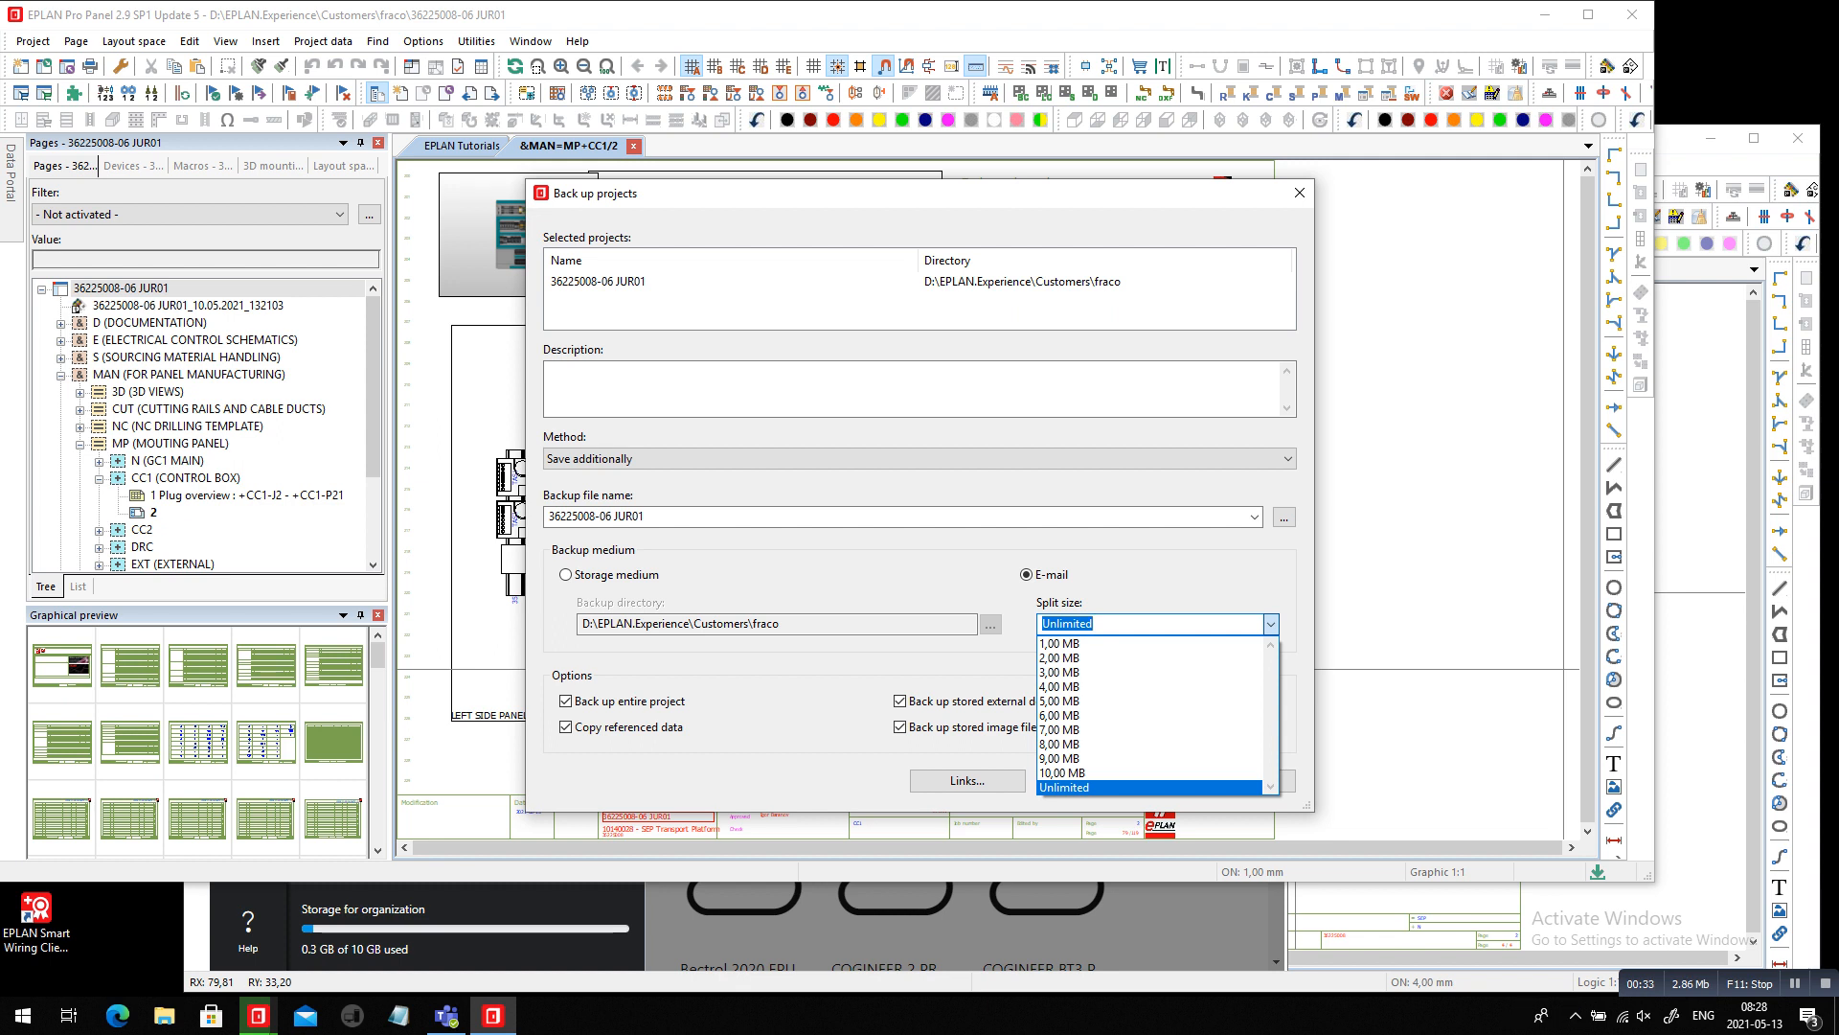
{"action": "key", "text": "Escape"}
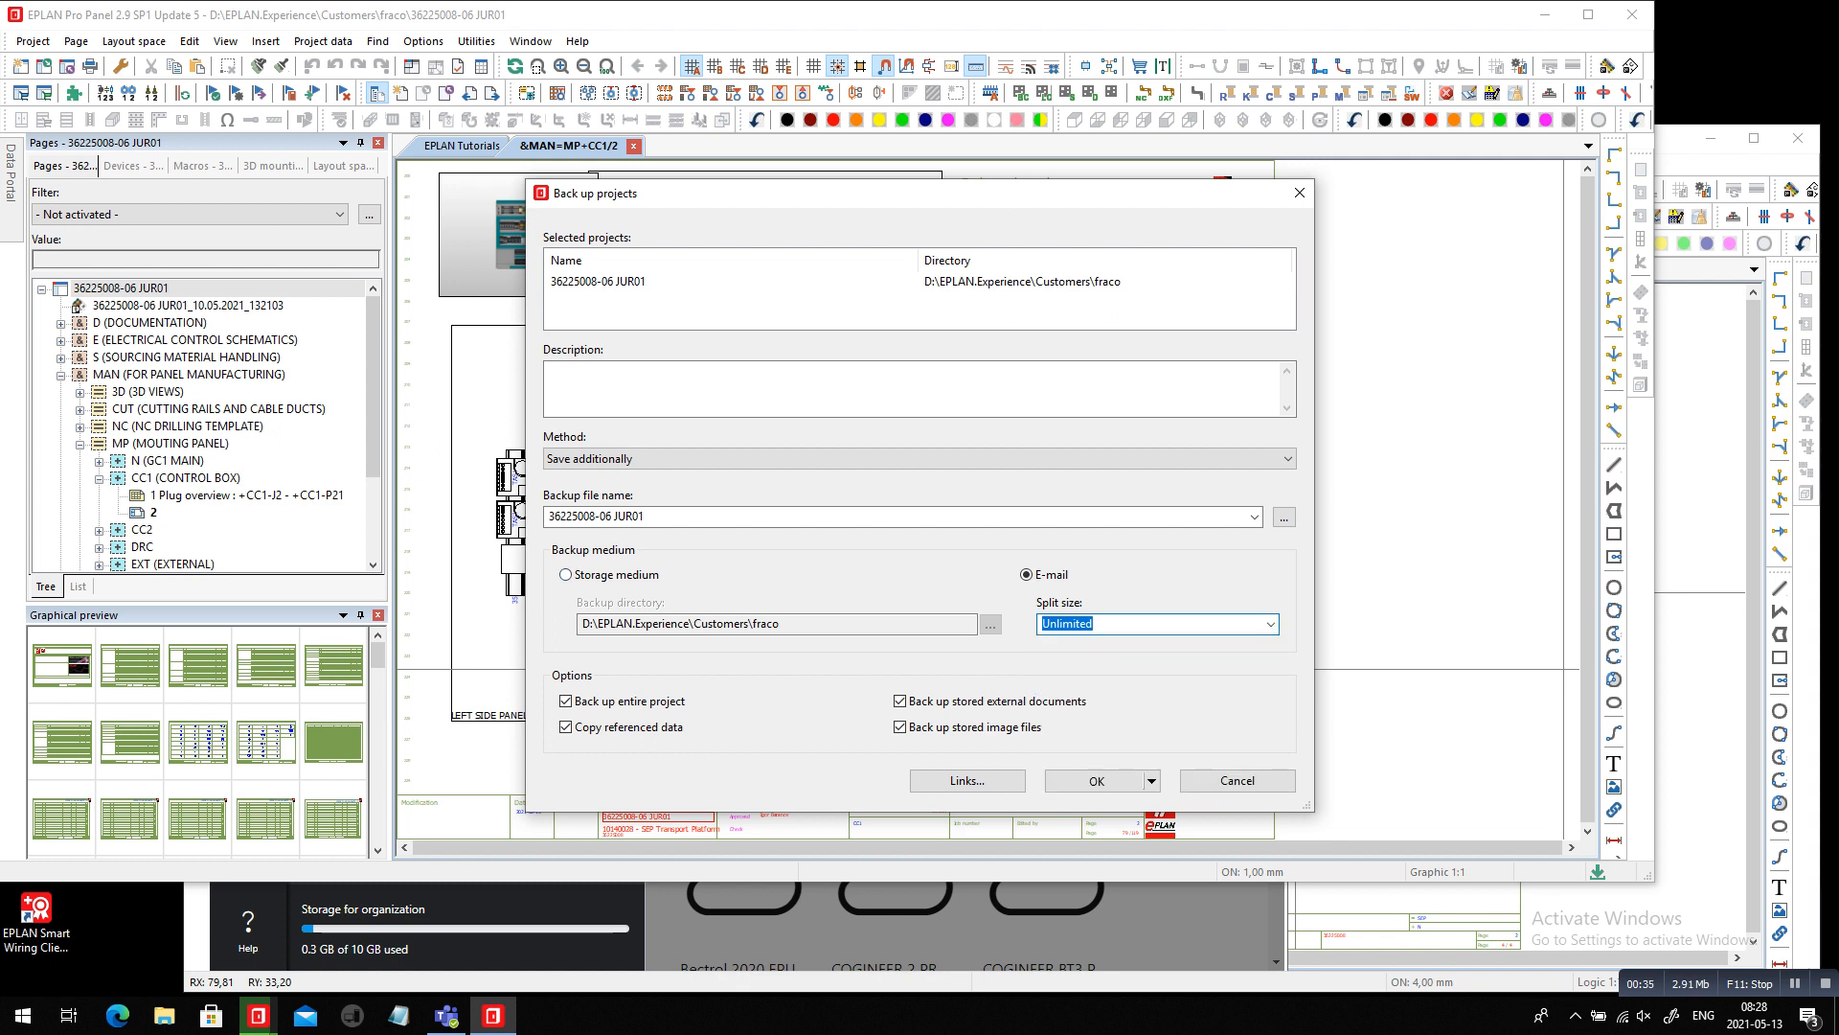
{"action": "left_click", "coordinate": [566, 575]}
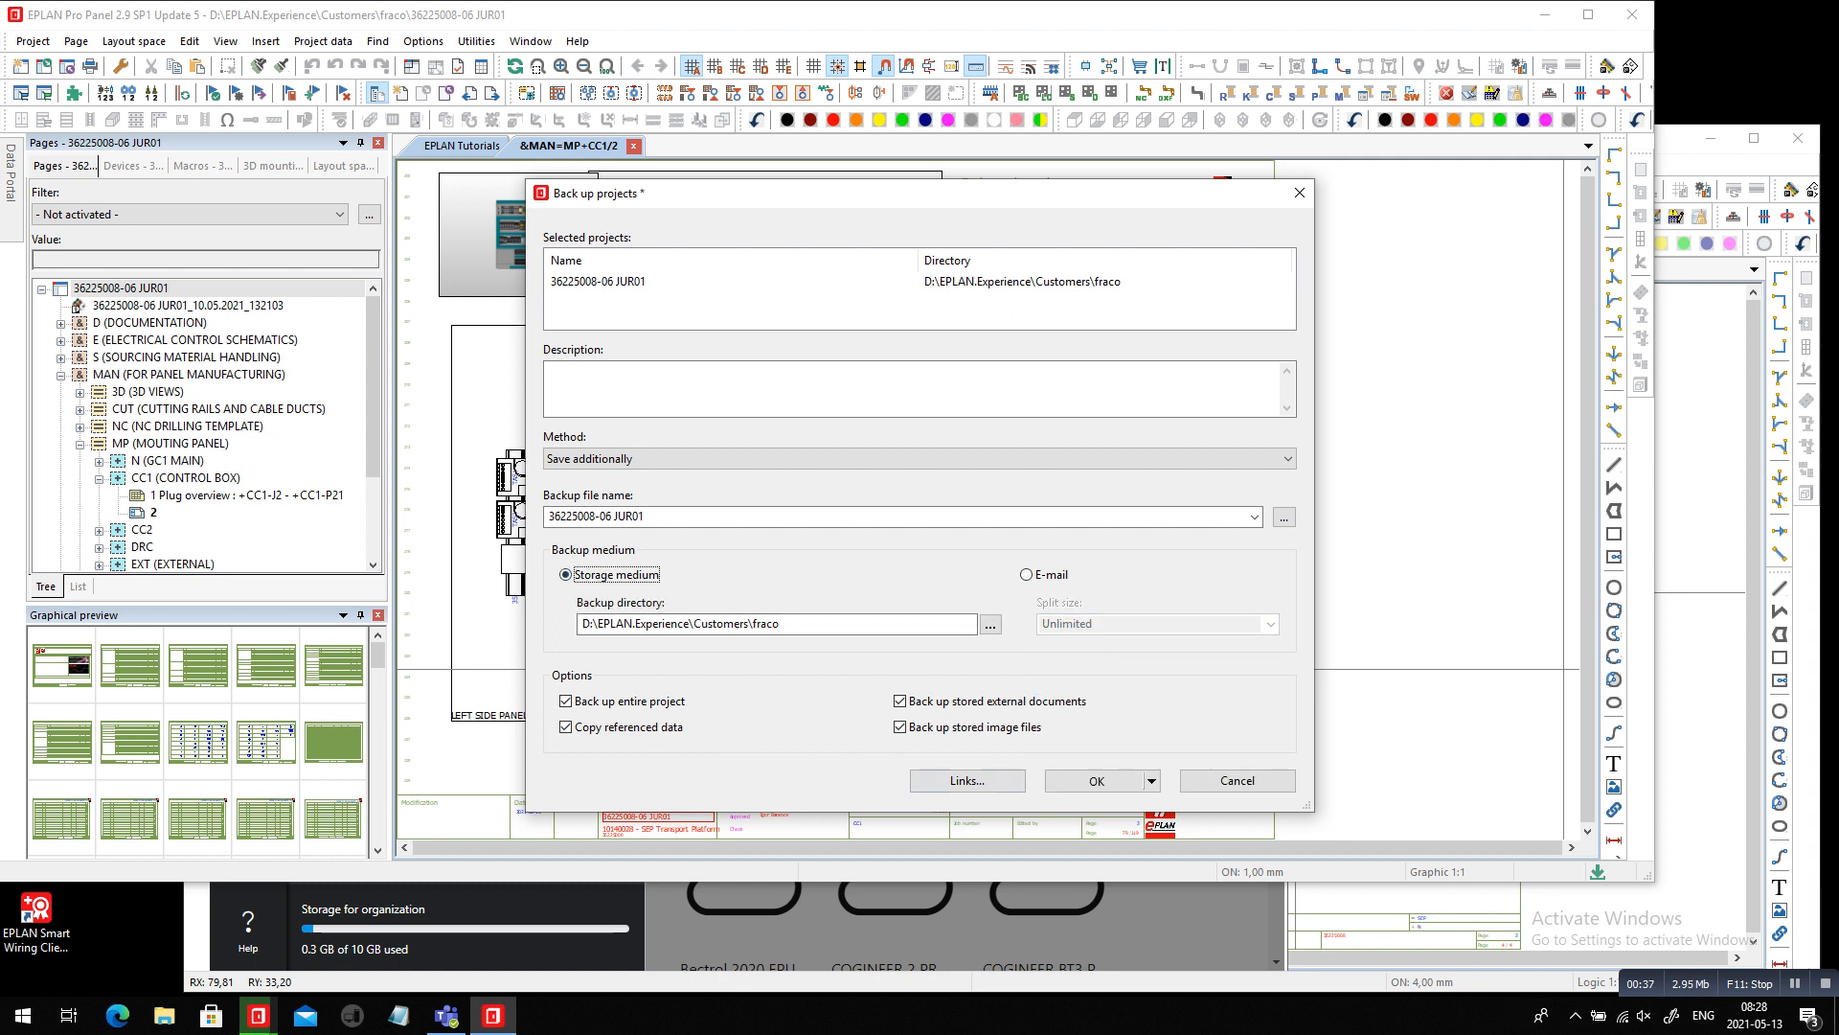
{"action": "left_click", "coordinate": [1284, 517]}
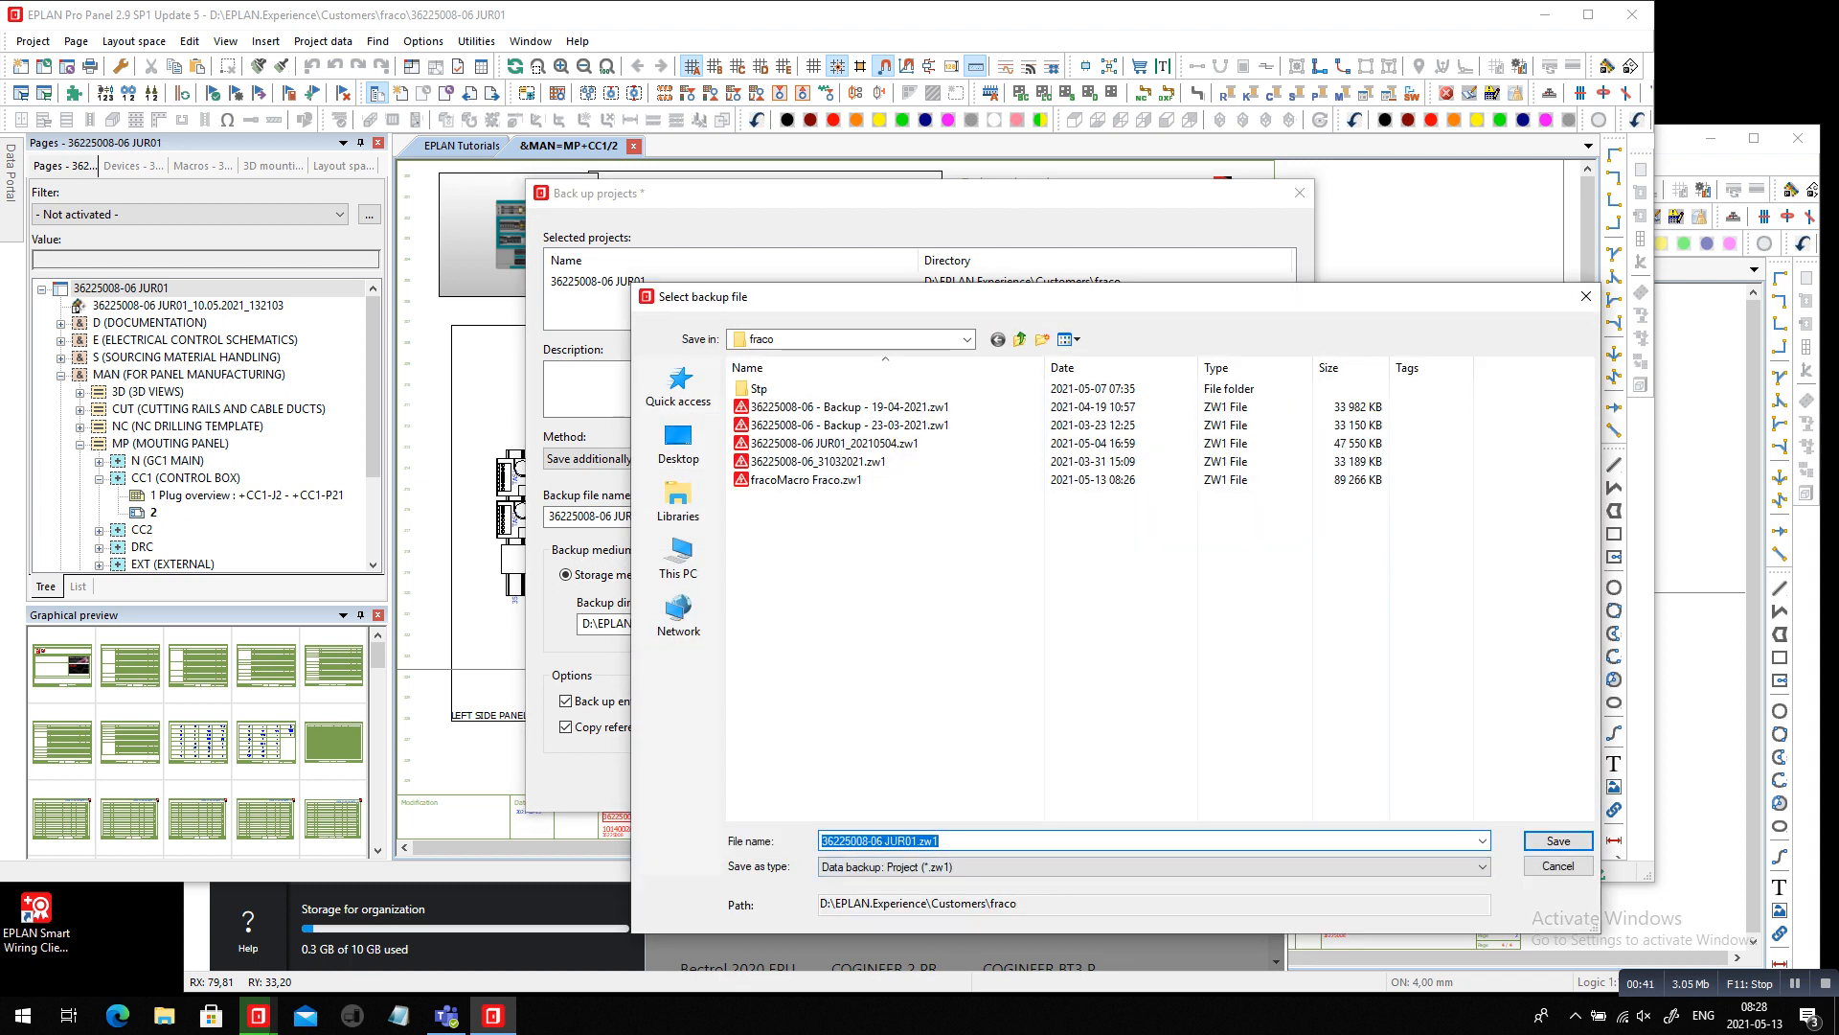
{"action": "left_click", "coordinate": [918, 840]}
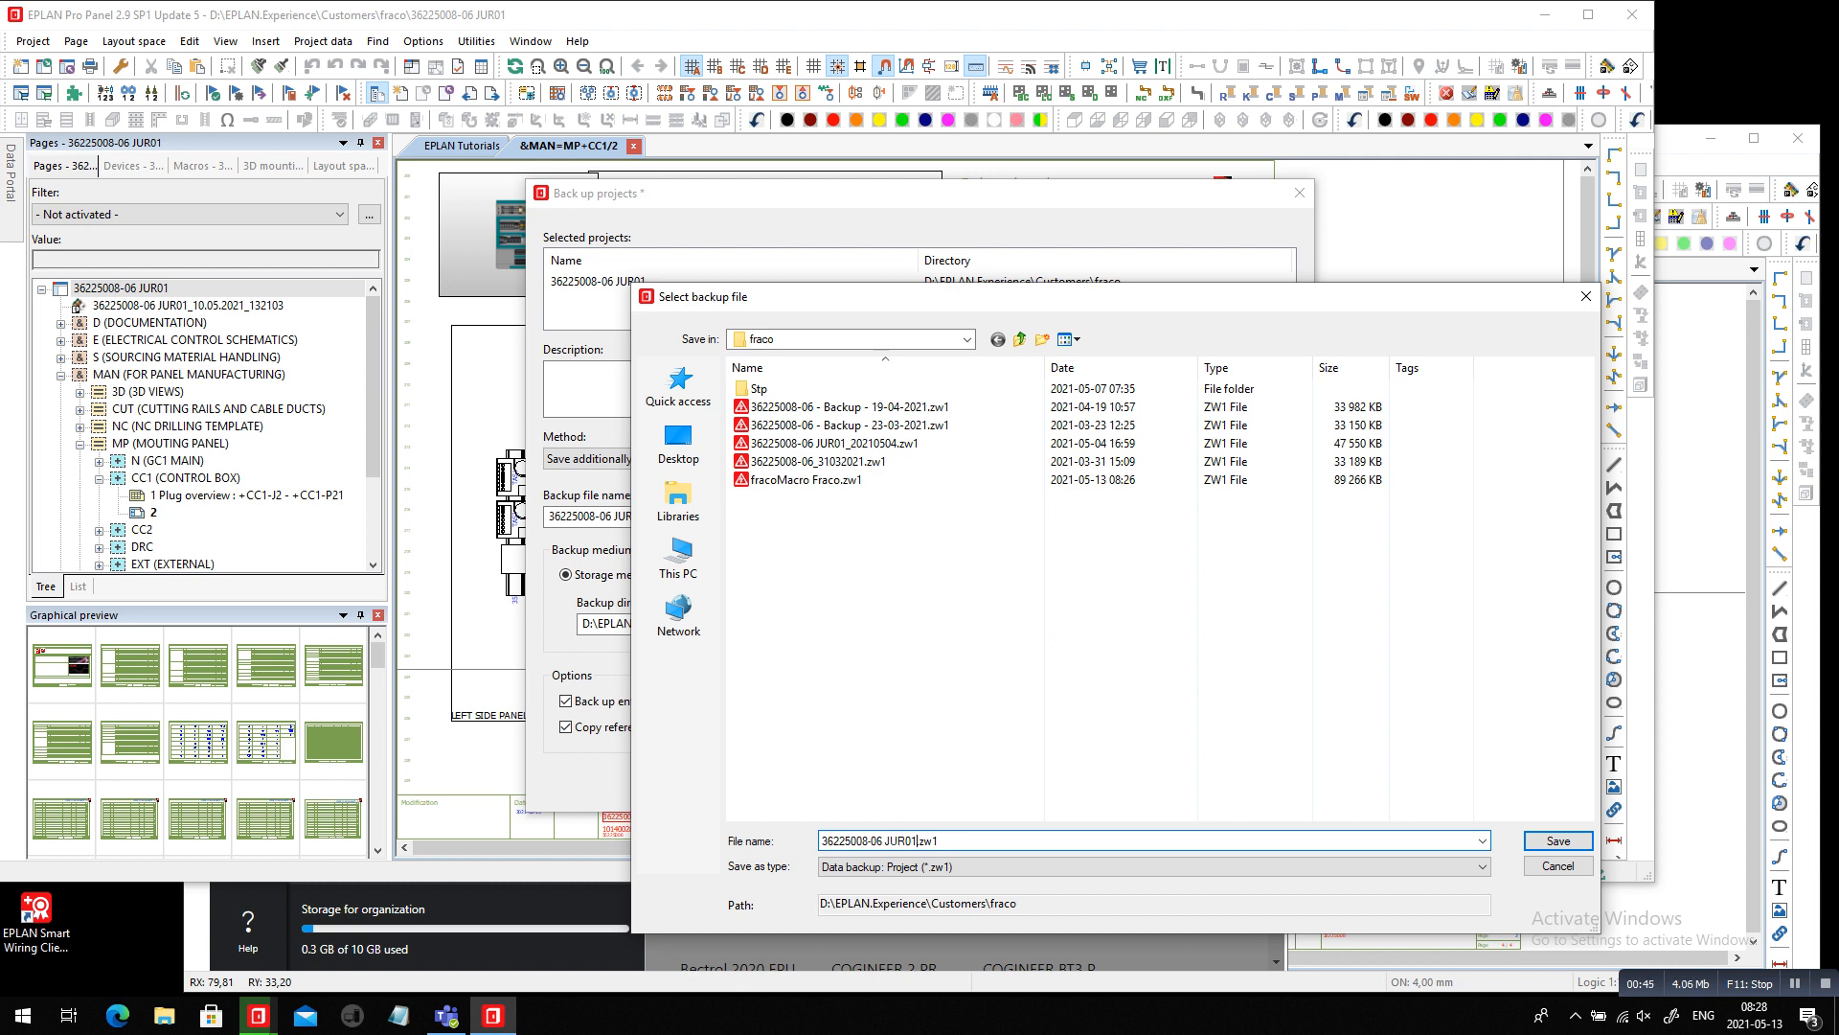
{"action": "type", "text": "20210513"}
{"action": "key", "text": "Return"}
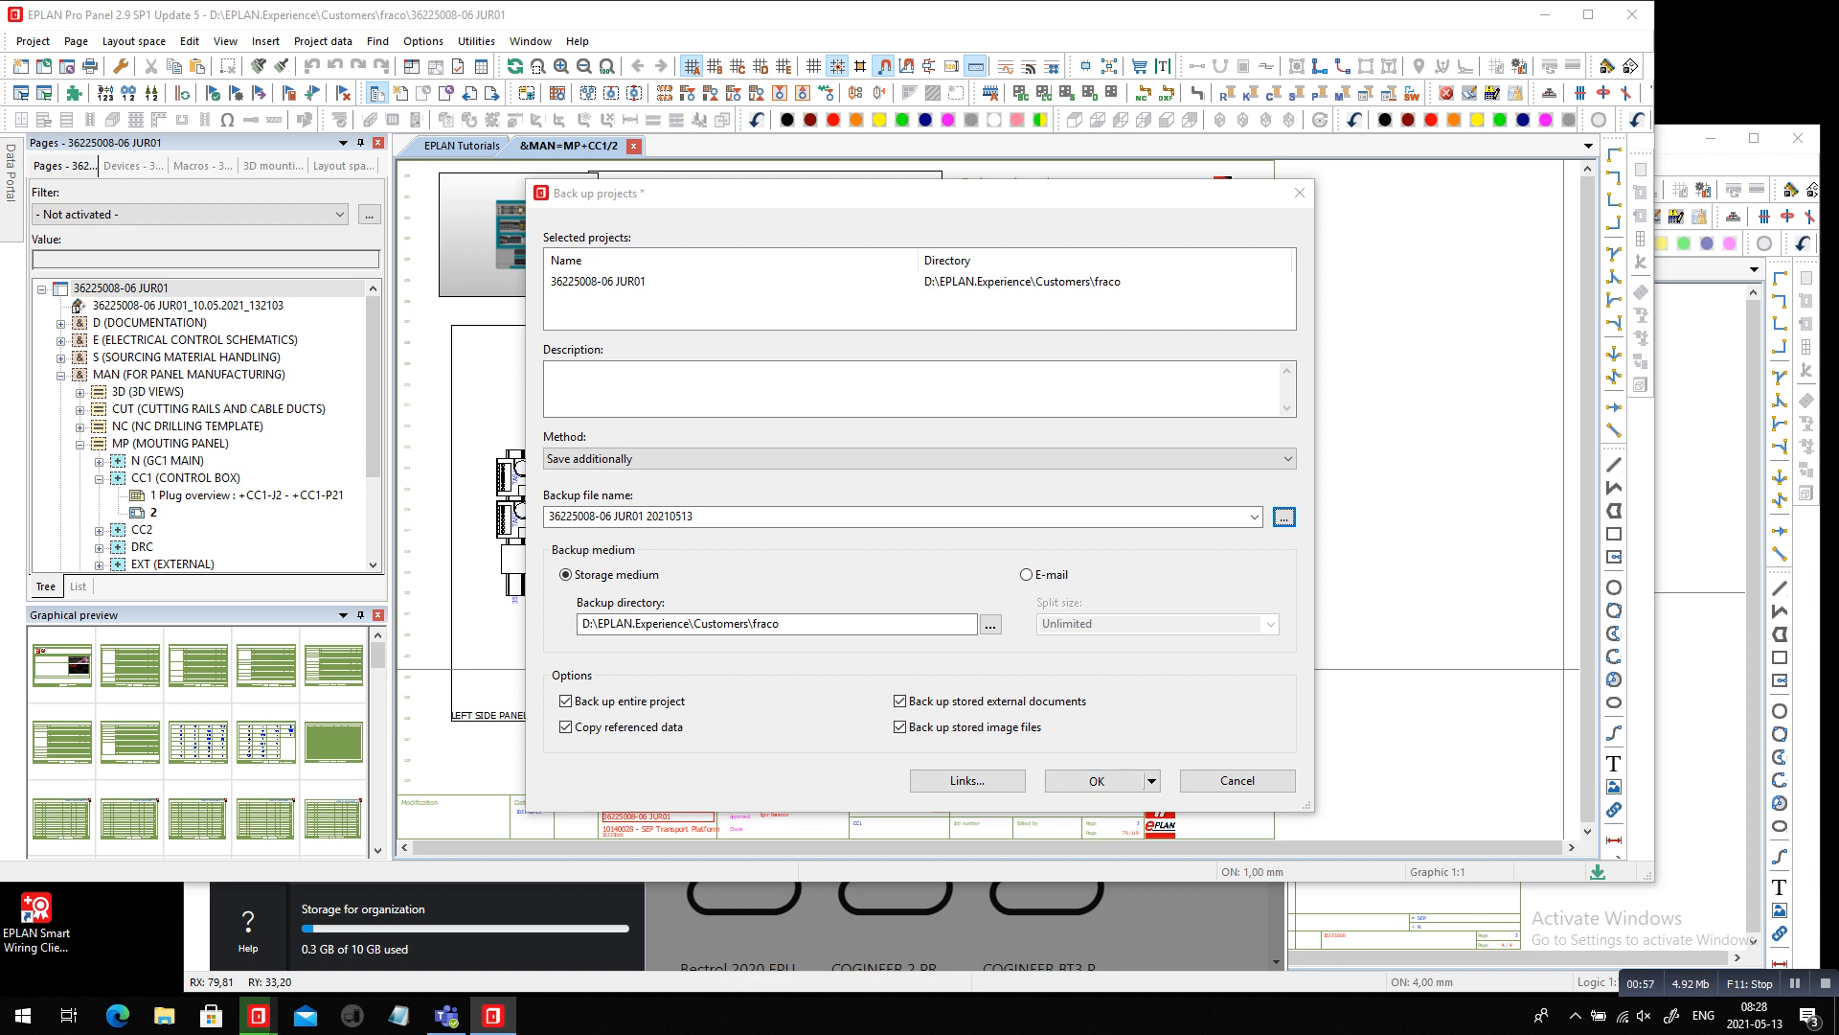
{"action": "key", "text": "Return"}
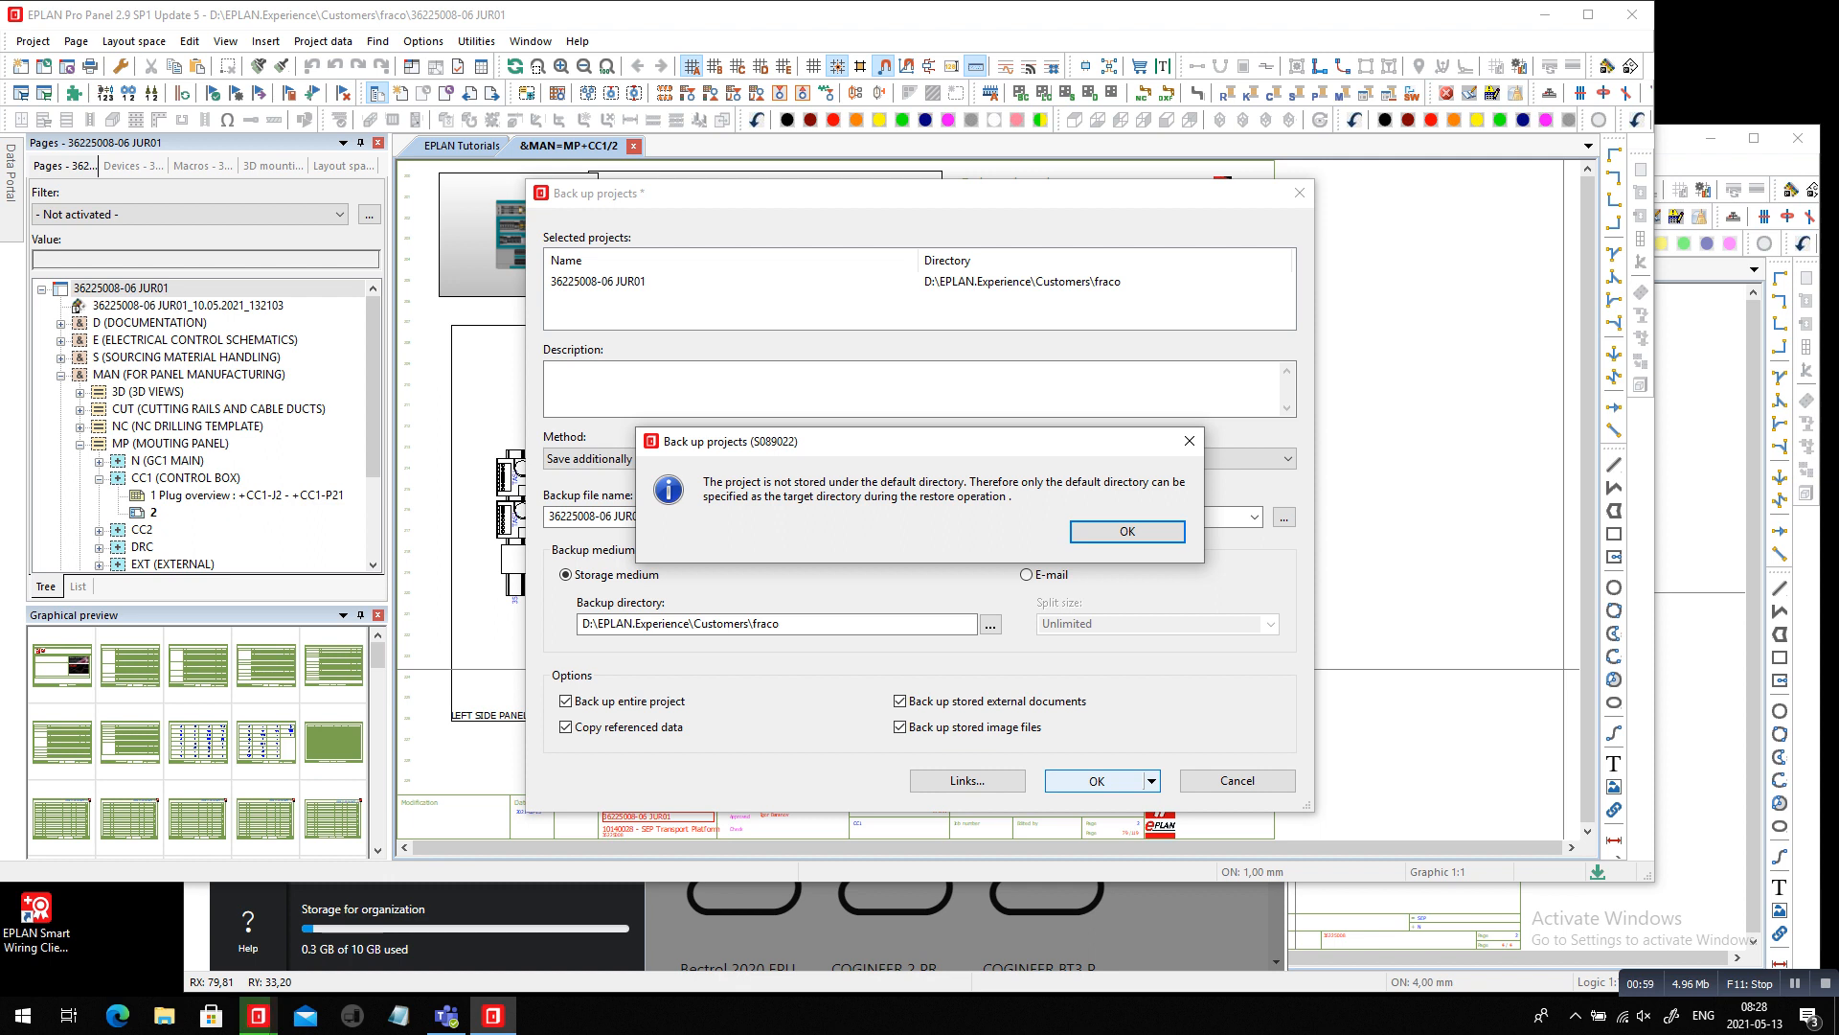
{"action": "key", "text": "Return"}
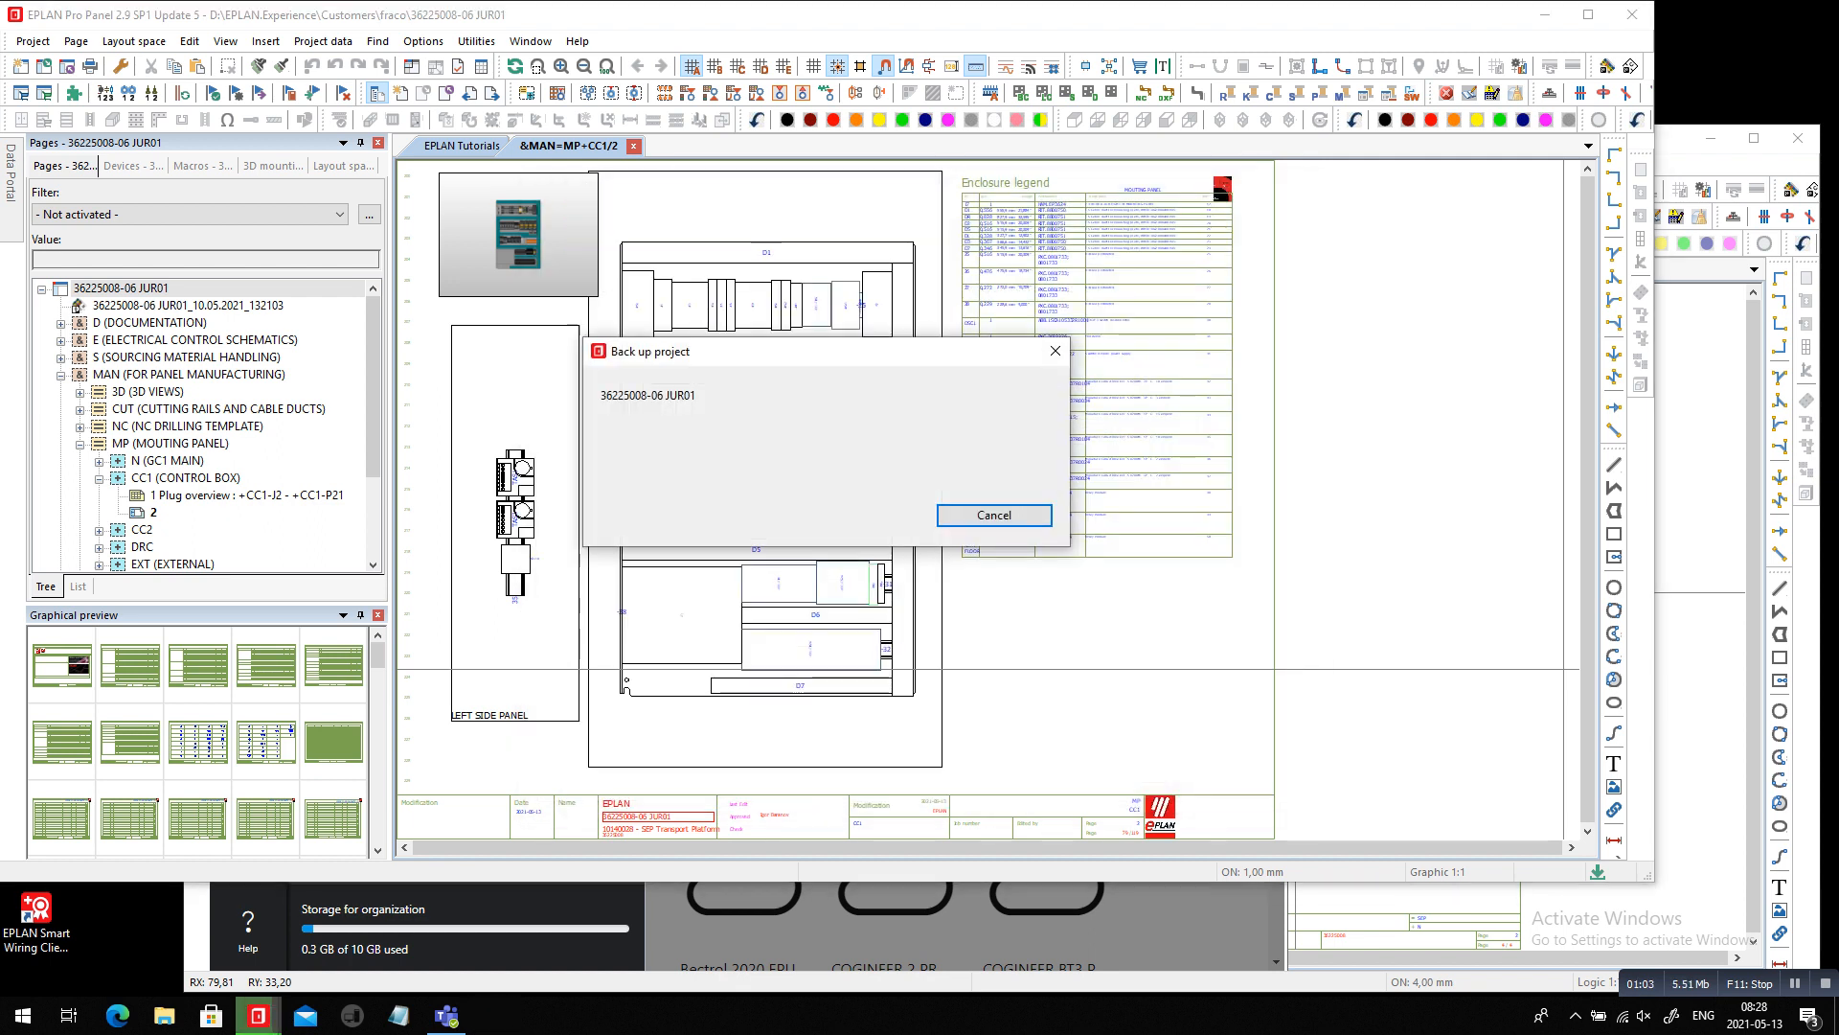
Check the cloud upload in the second EPLAN window, and open the ePULSE dashboard in Microsoft Edge
{"action": "key", "text": "alt+Tab"}
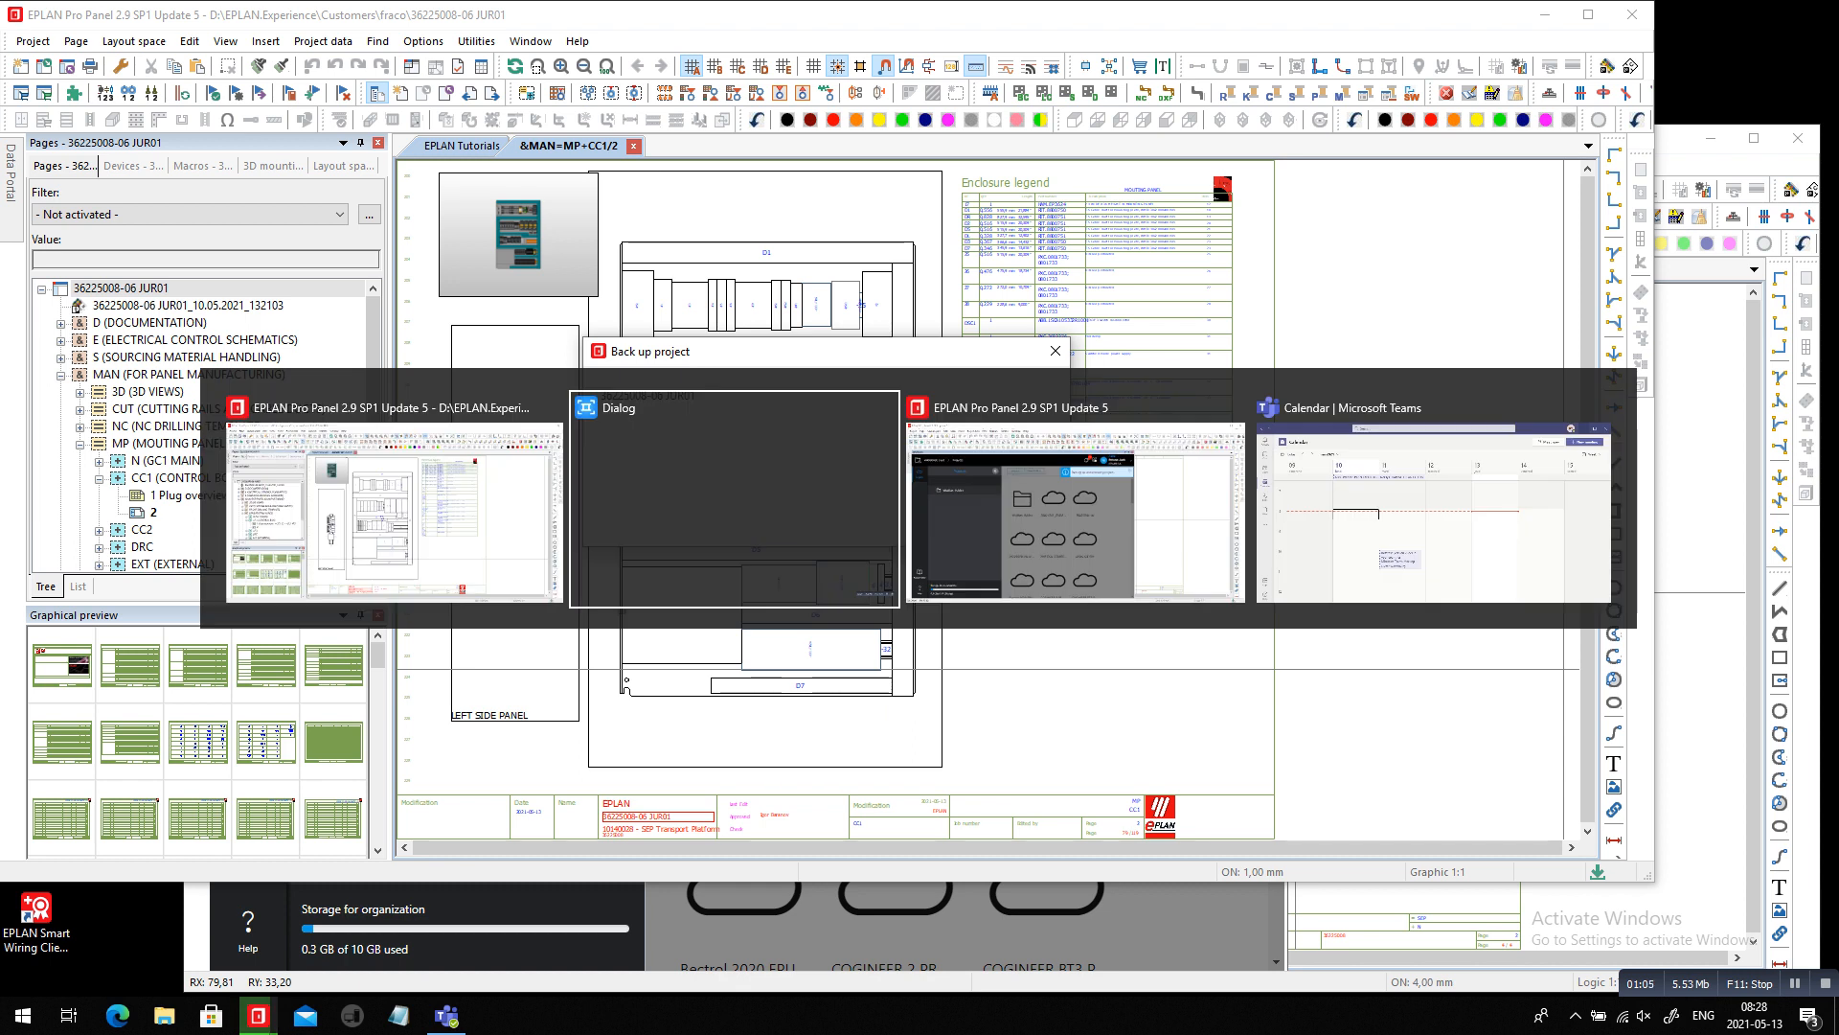
{"action": "key", "text": "alt+Tab"}
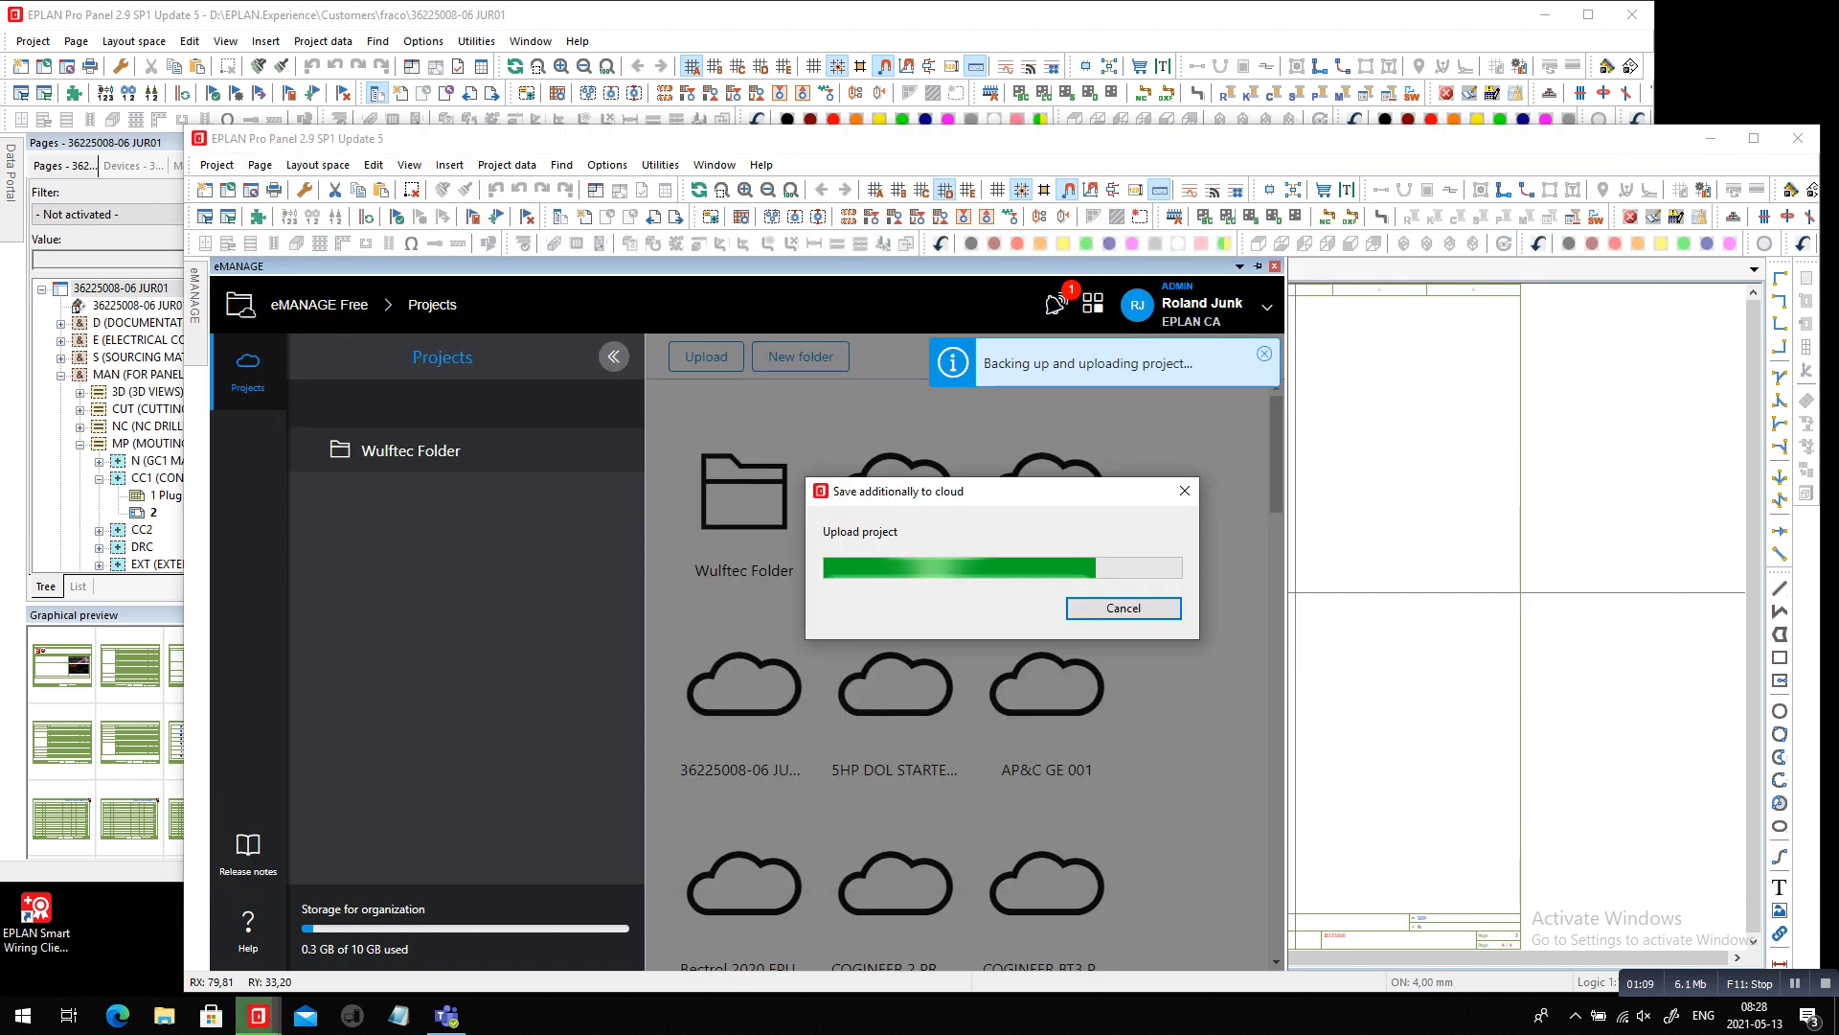
{"action": "left_click", "coordinate": [117, 1016]}
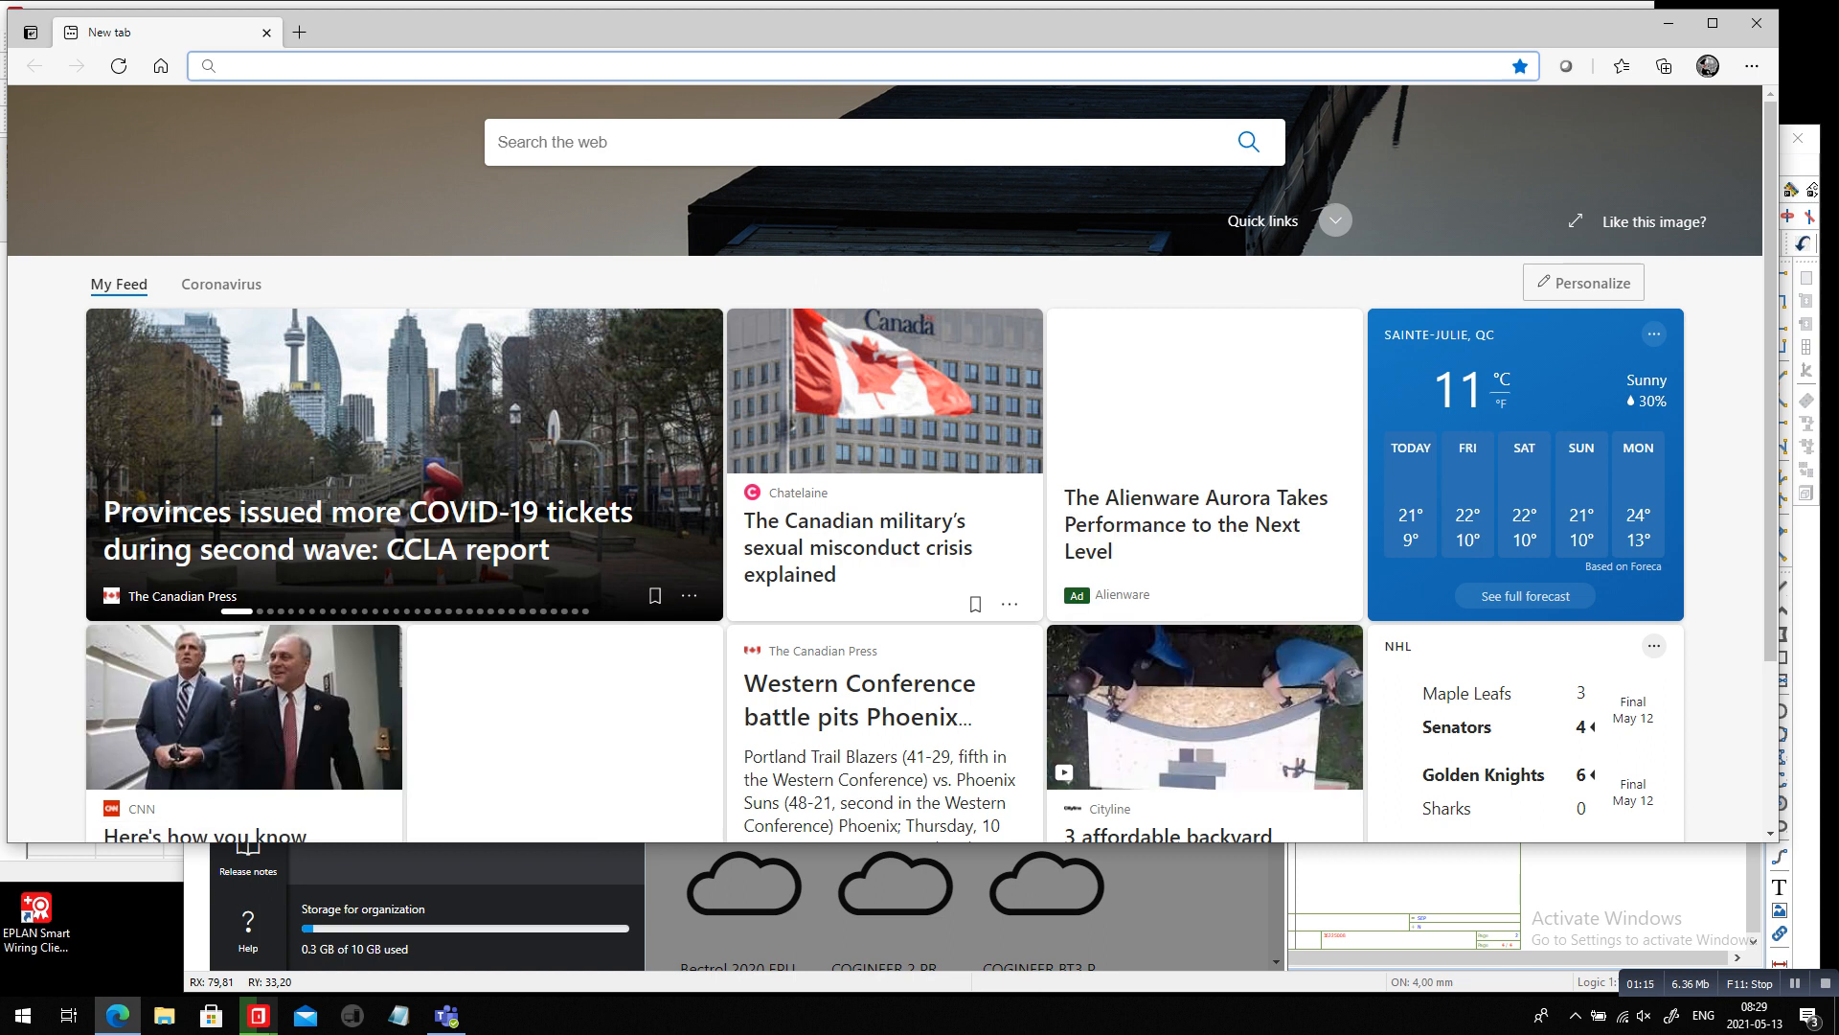
{"action": "type", "text": "epulse"}
{"action": "key", "text": "Return"}
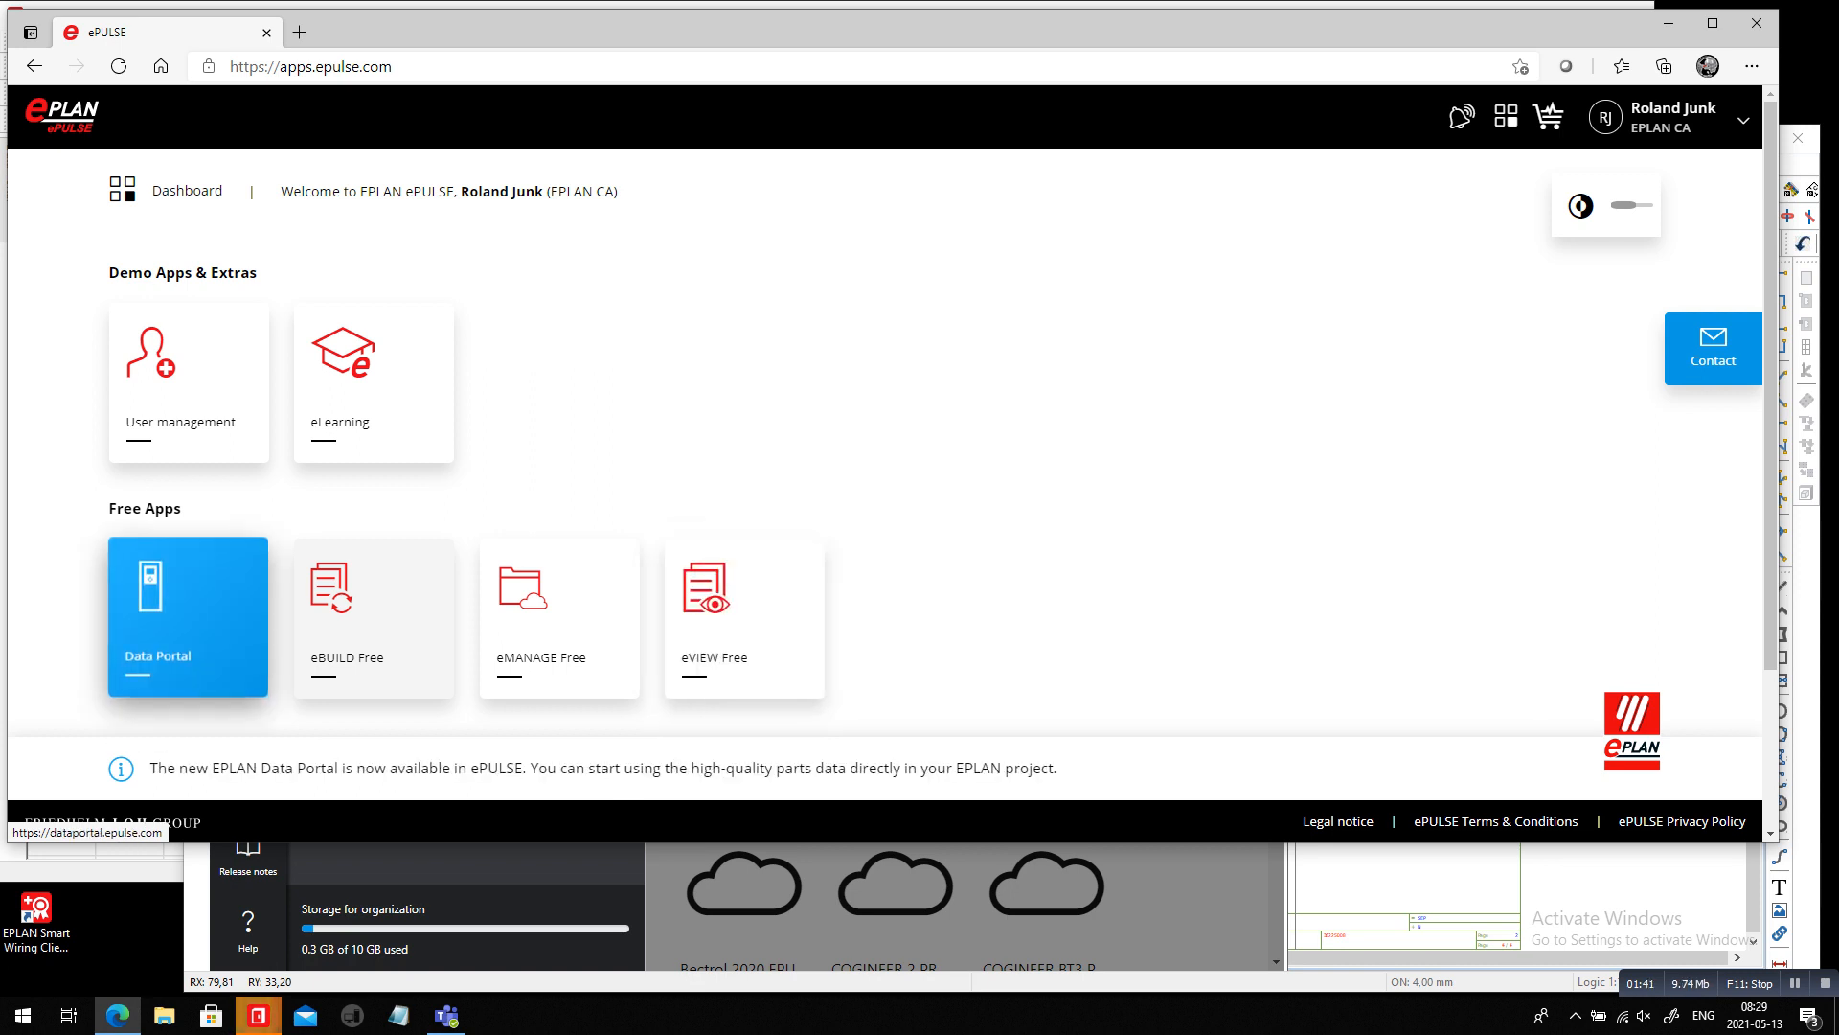
Open the Data Portal from the dashboard and view the details of Rittal enclosure RIT.8206500
{"action": "left_click", "coordinate": [188, 616]}
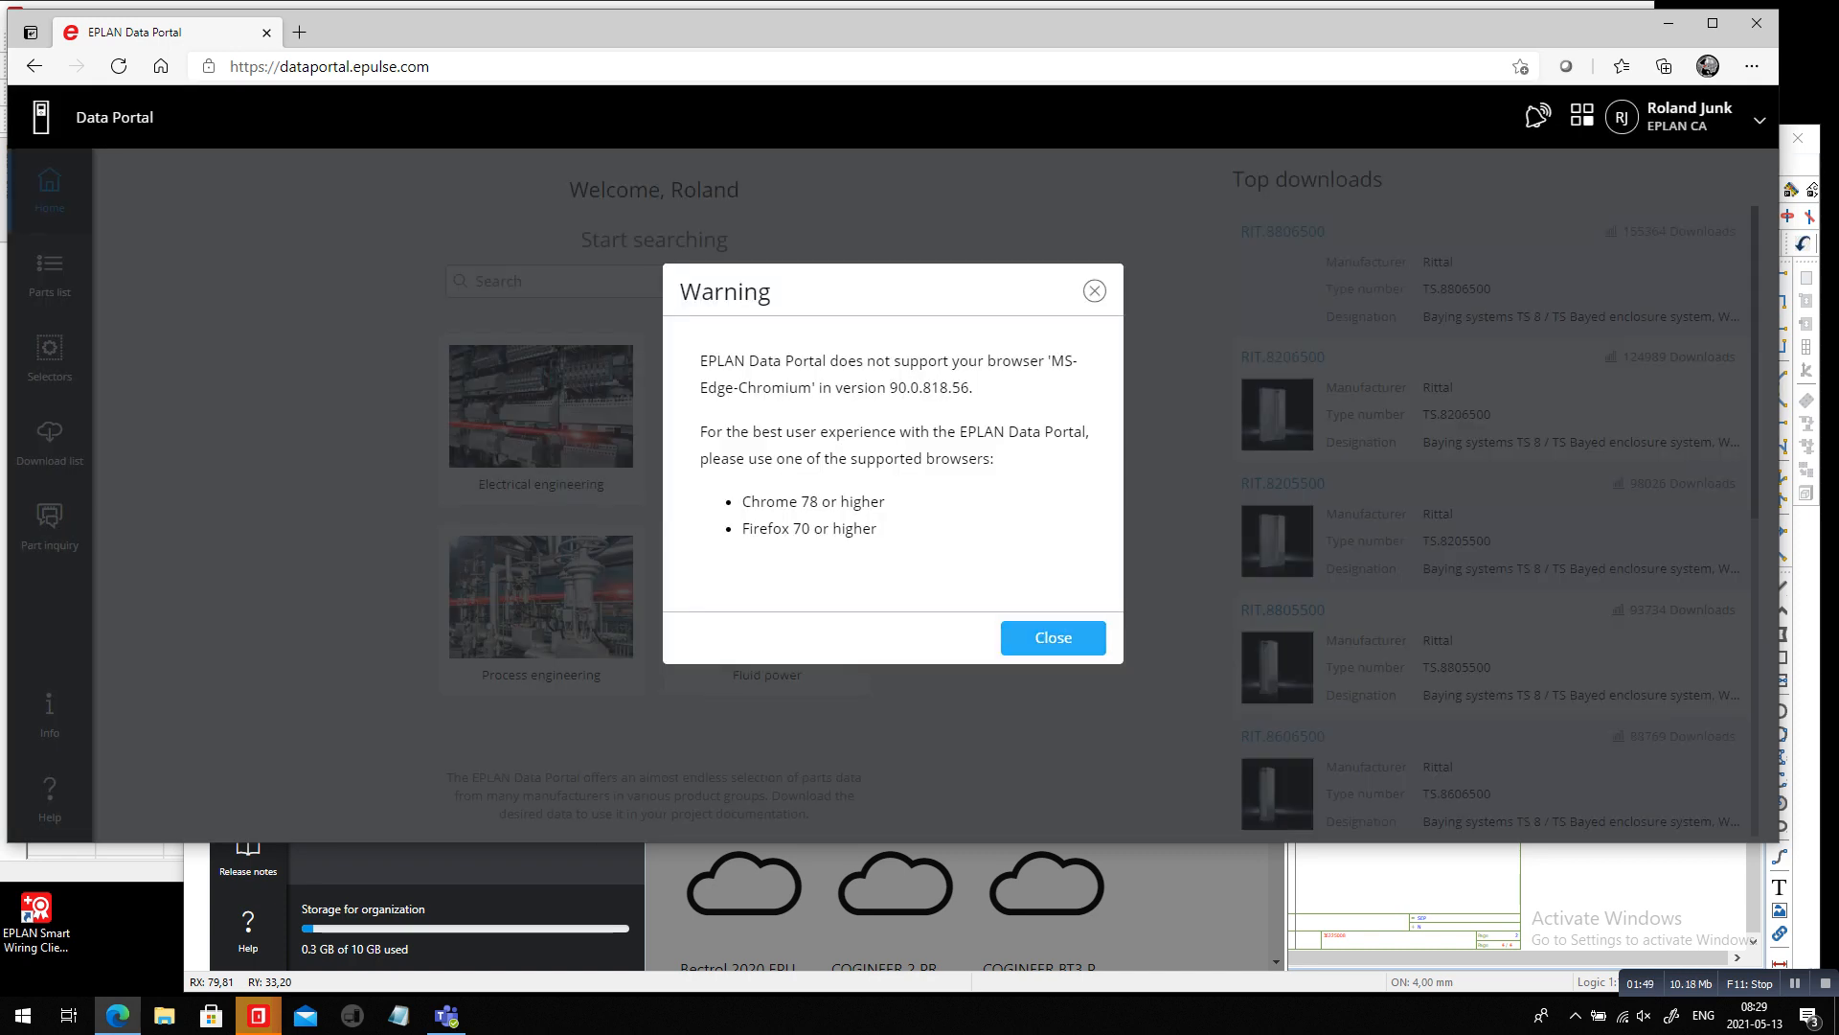
{"action": "left_click", "coordinate": [1053, 638]}
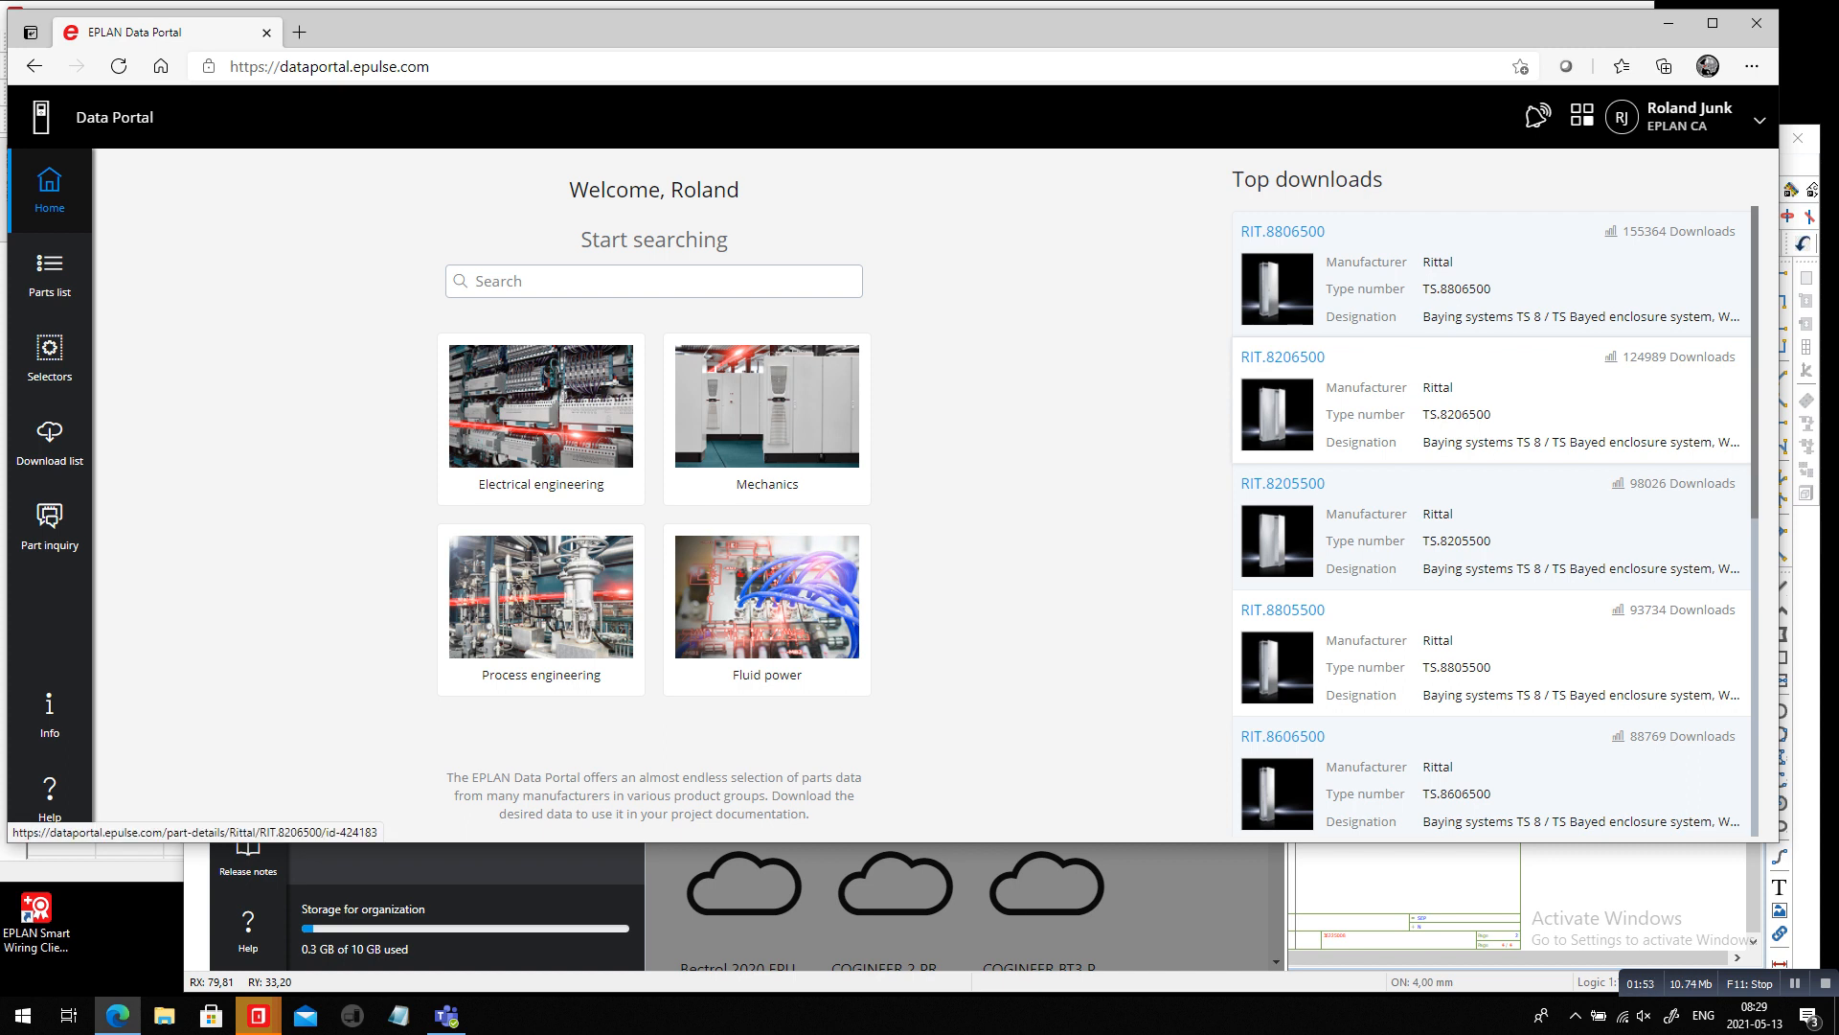
{"action": "left_click", "coordinate": [1485, 398]}
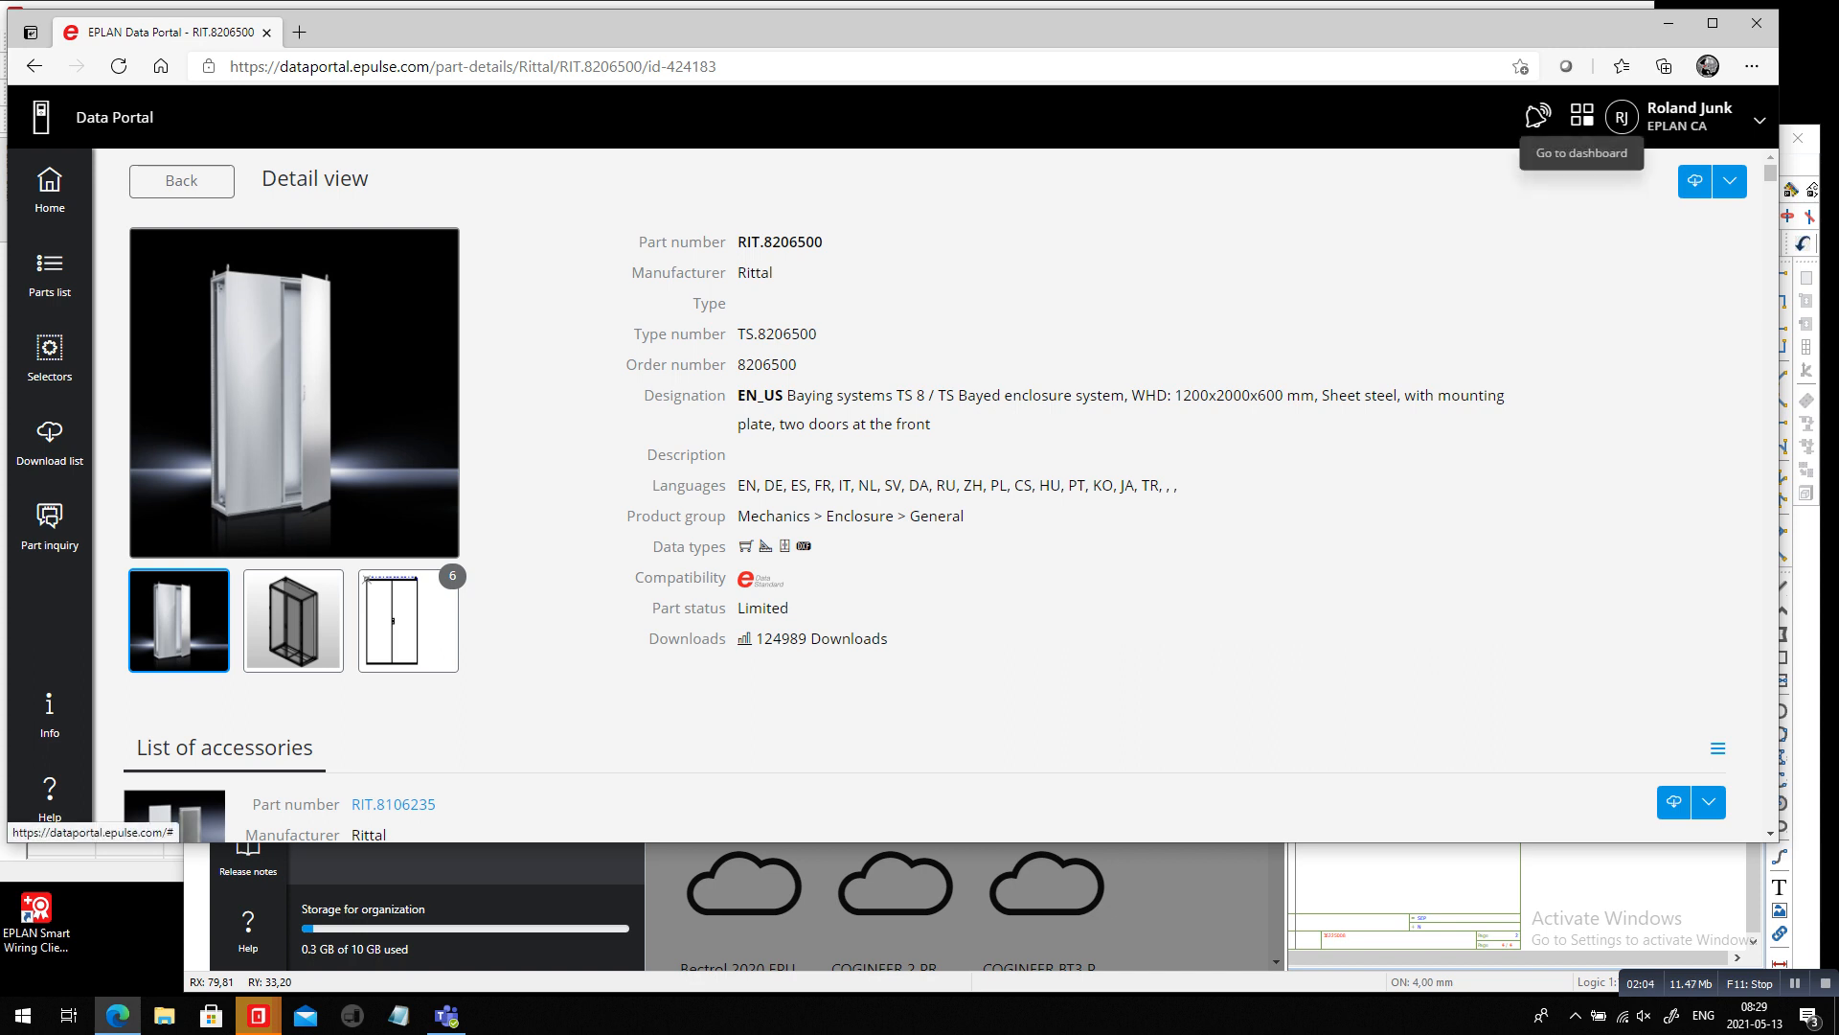
{"action": "left_click", "coordinate": [1581, 115]}
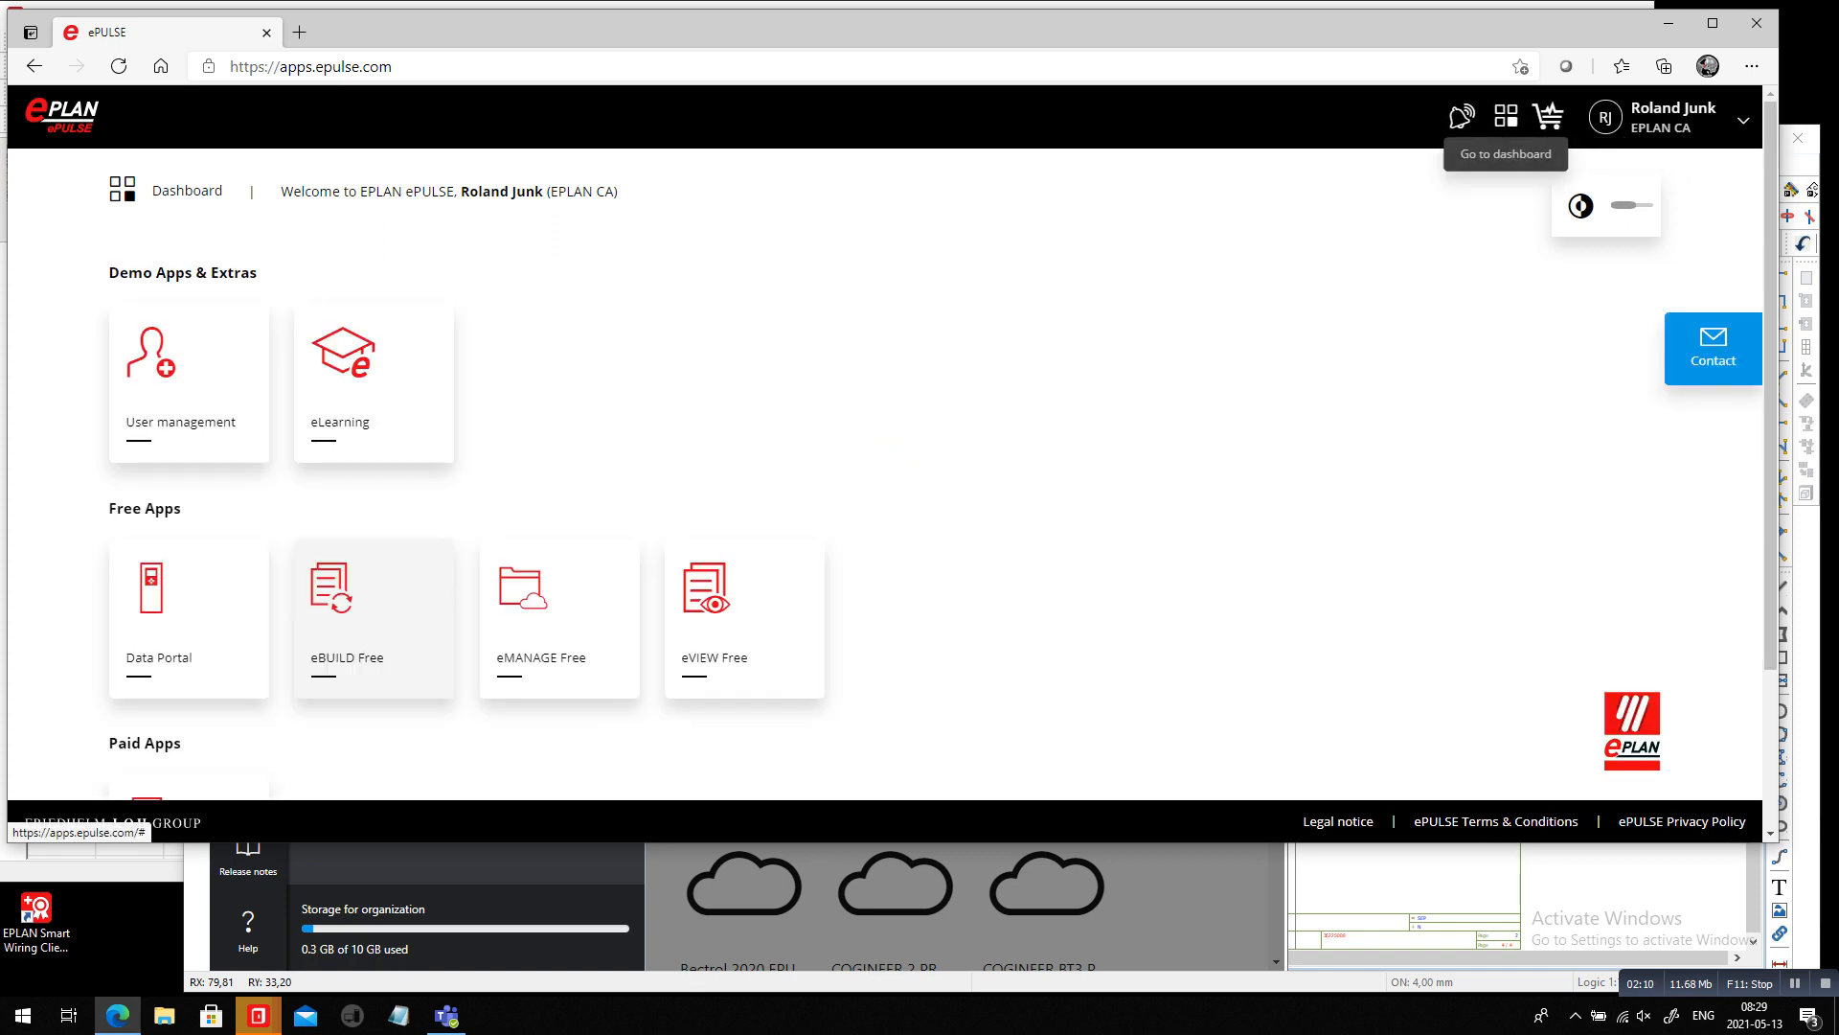
{"action": "left_click", "coordinate": [559, 616]}
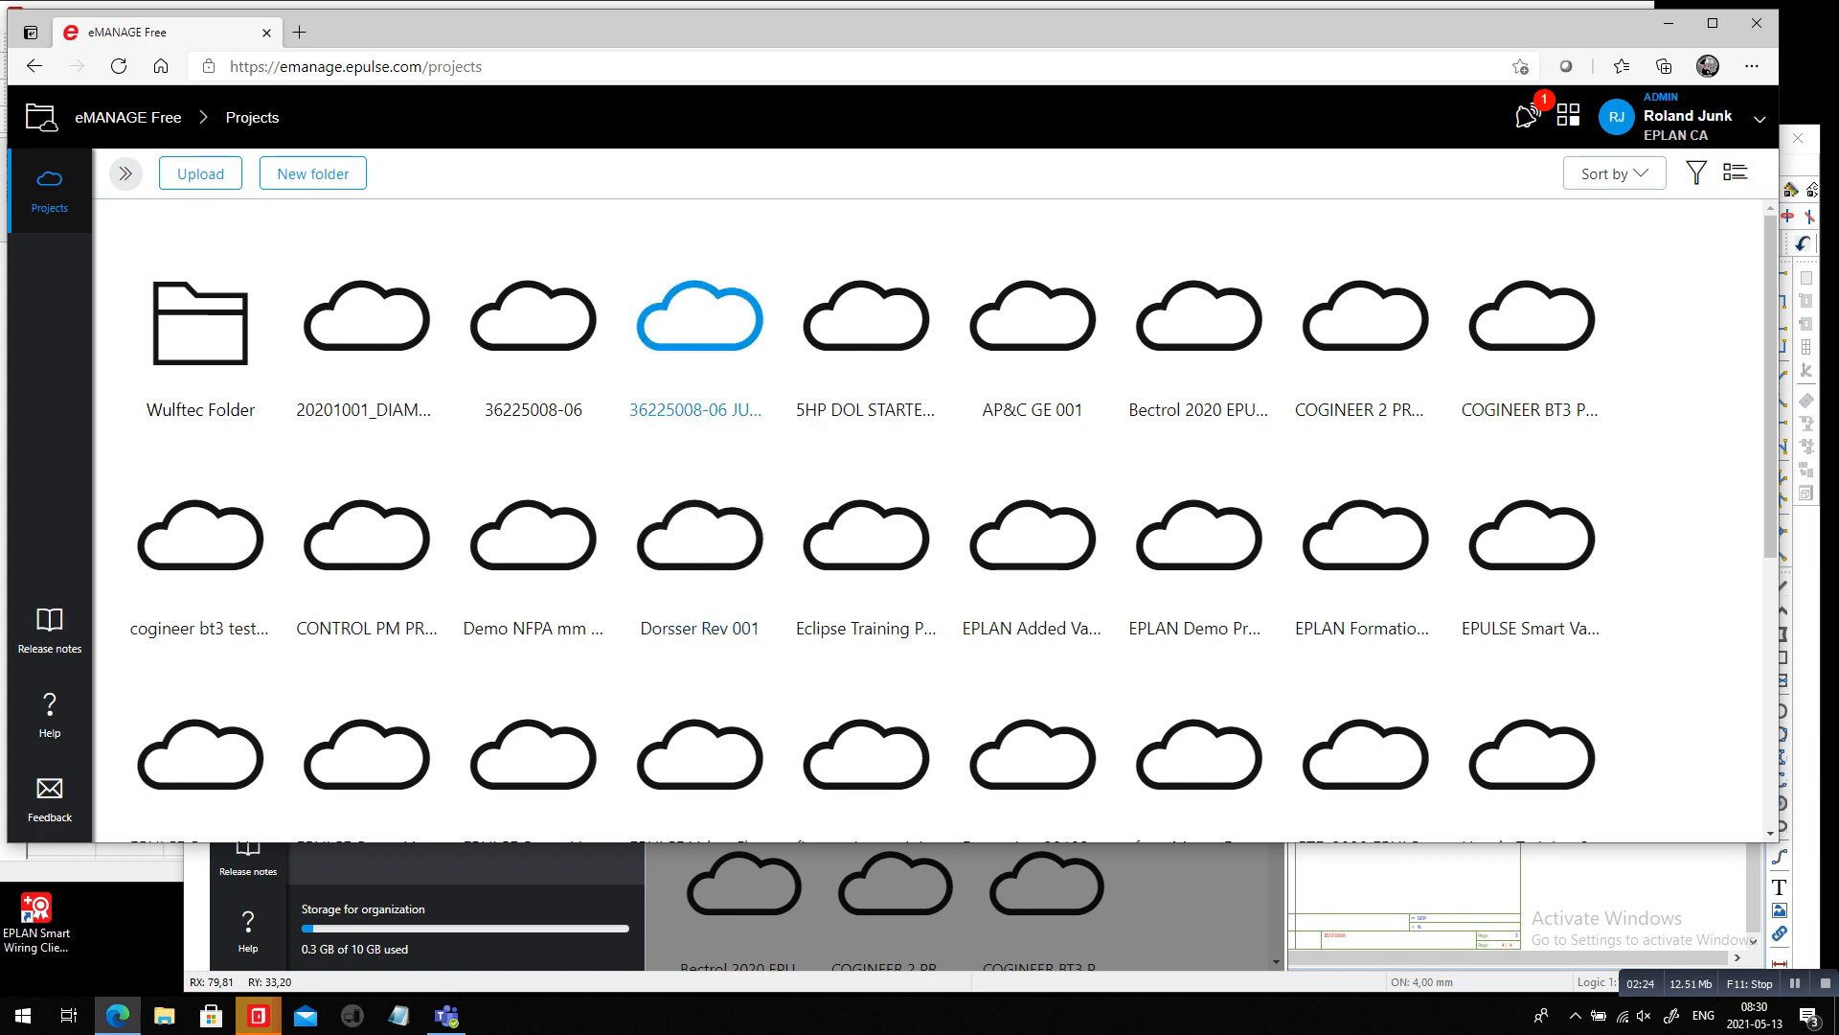
{"action": "left_click", "coordinate": [699, 321]}
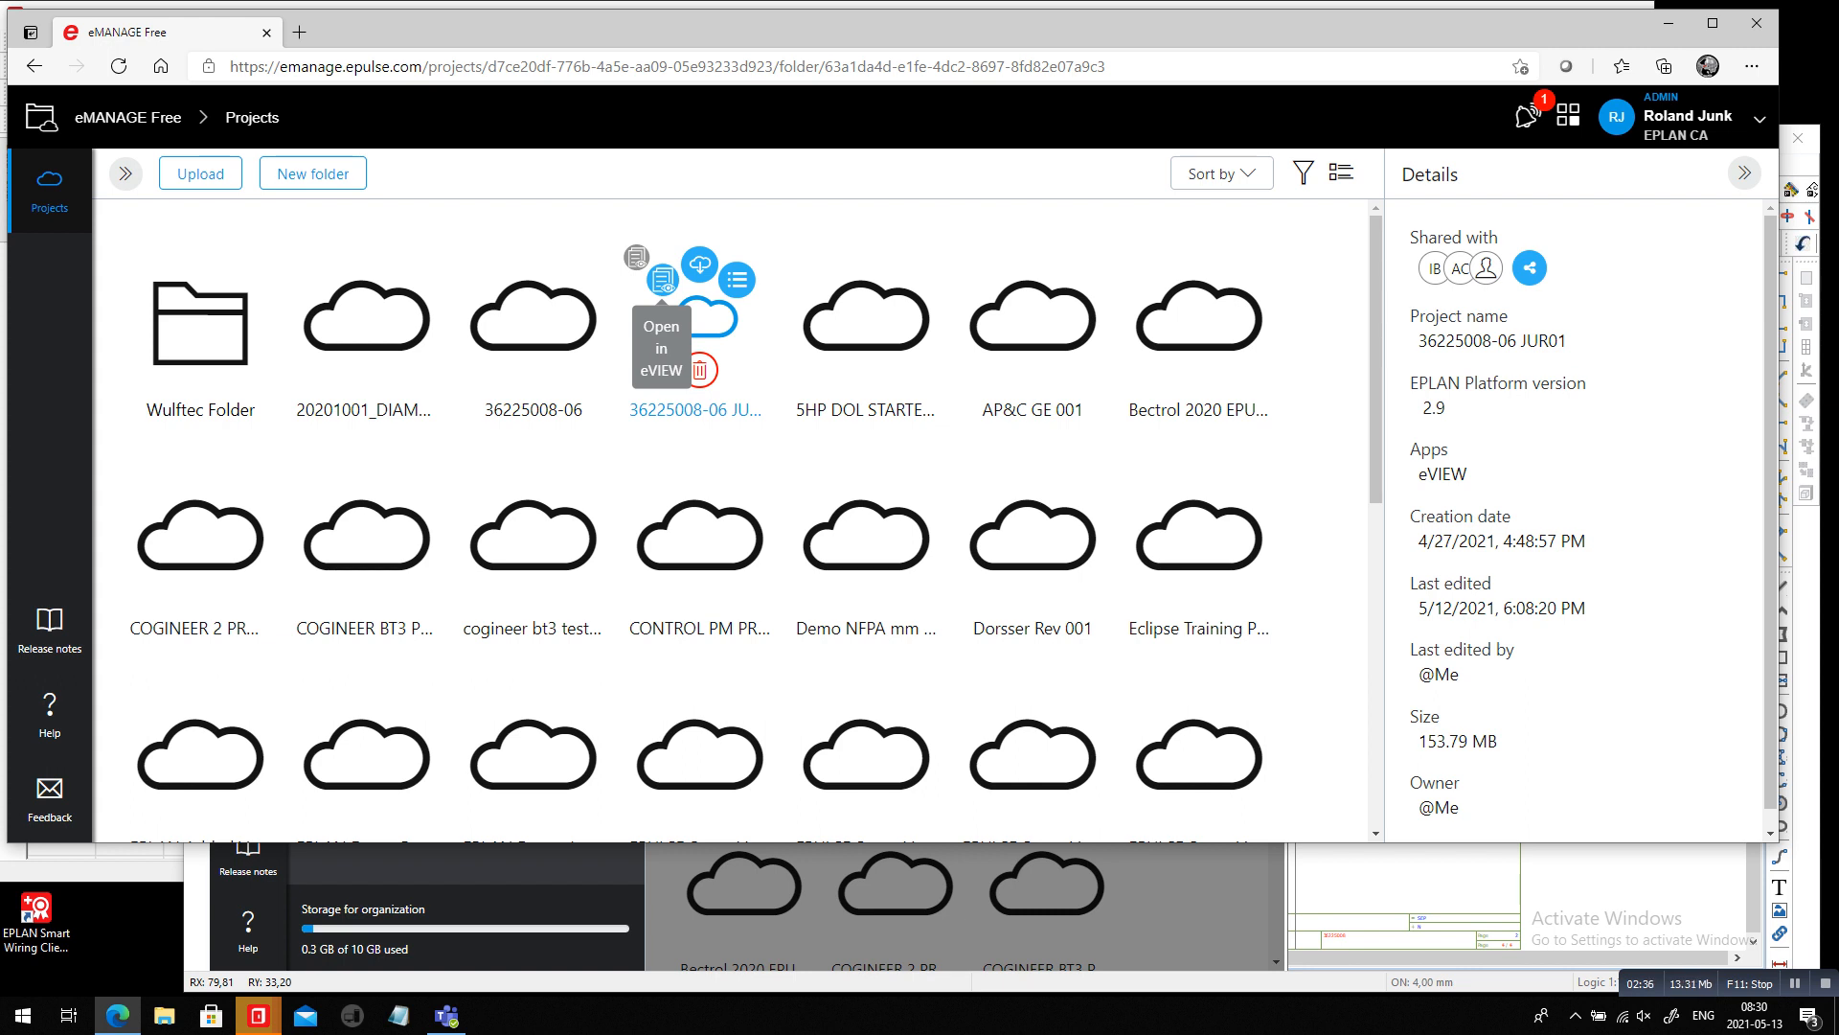
{"action": "left_click", "coordinate": [662, 280]}
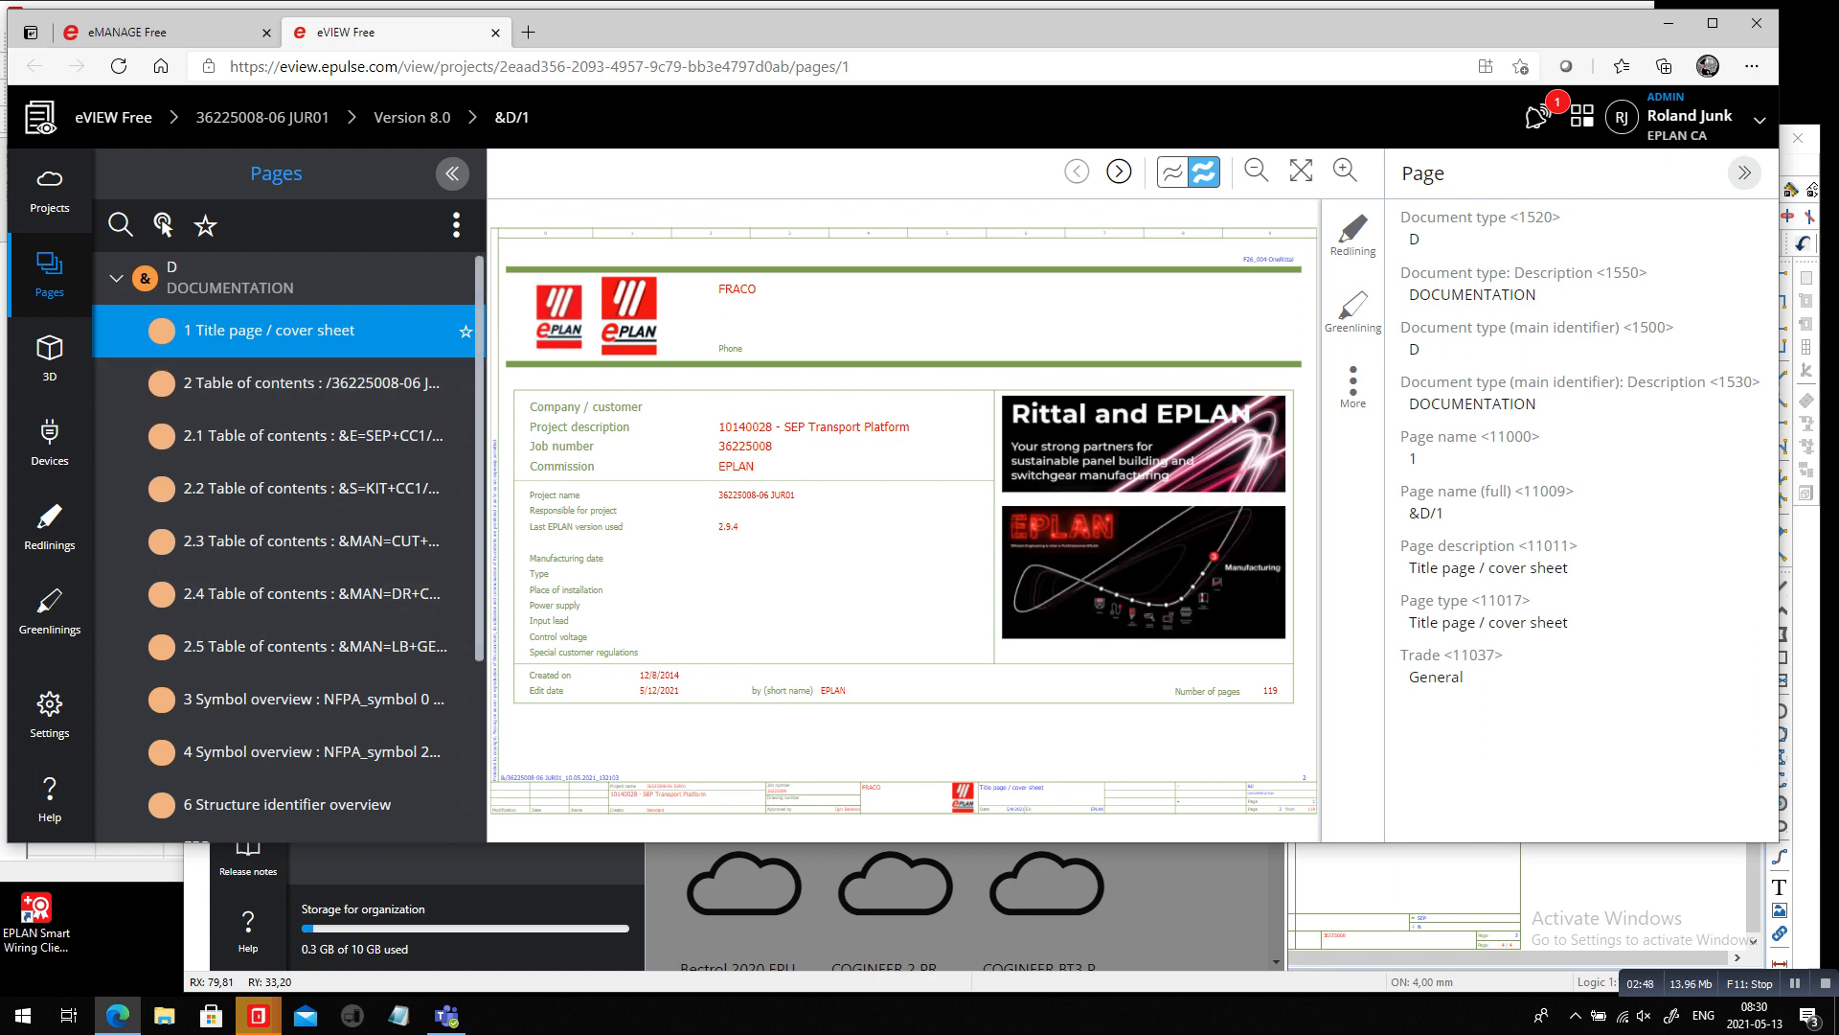
View the first table of contents page and the title page in the project's Documentation section
{"action": "left_click", "coordinate": [116, 278]}
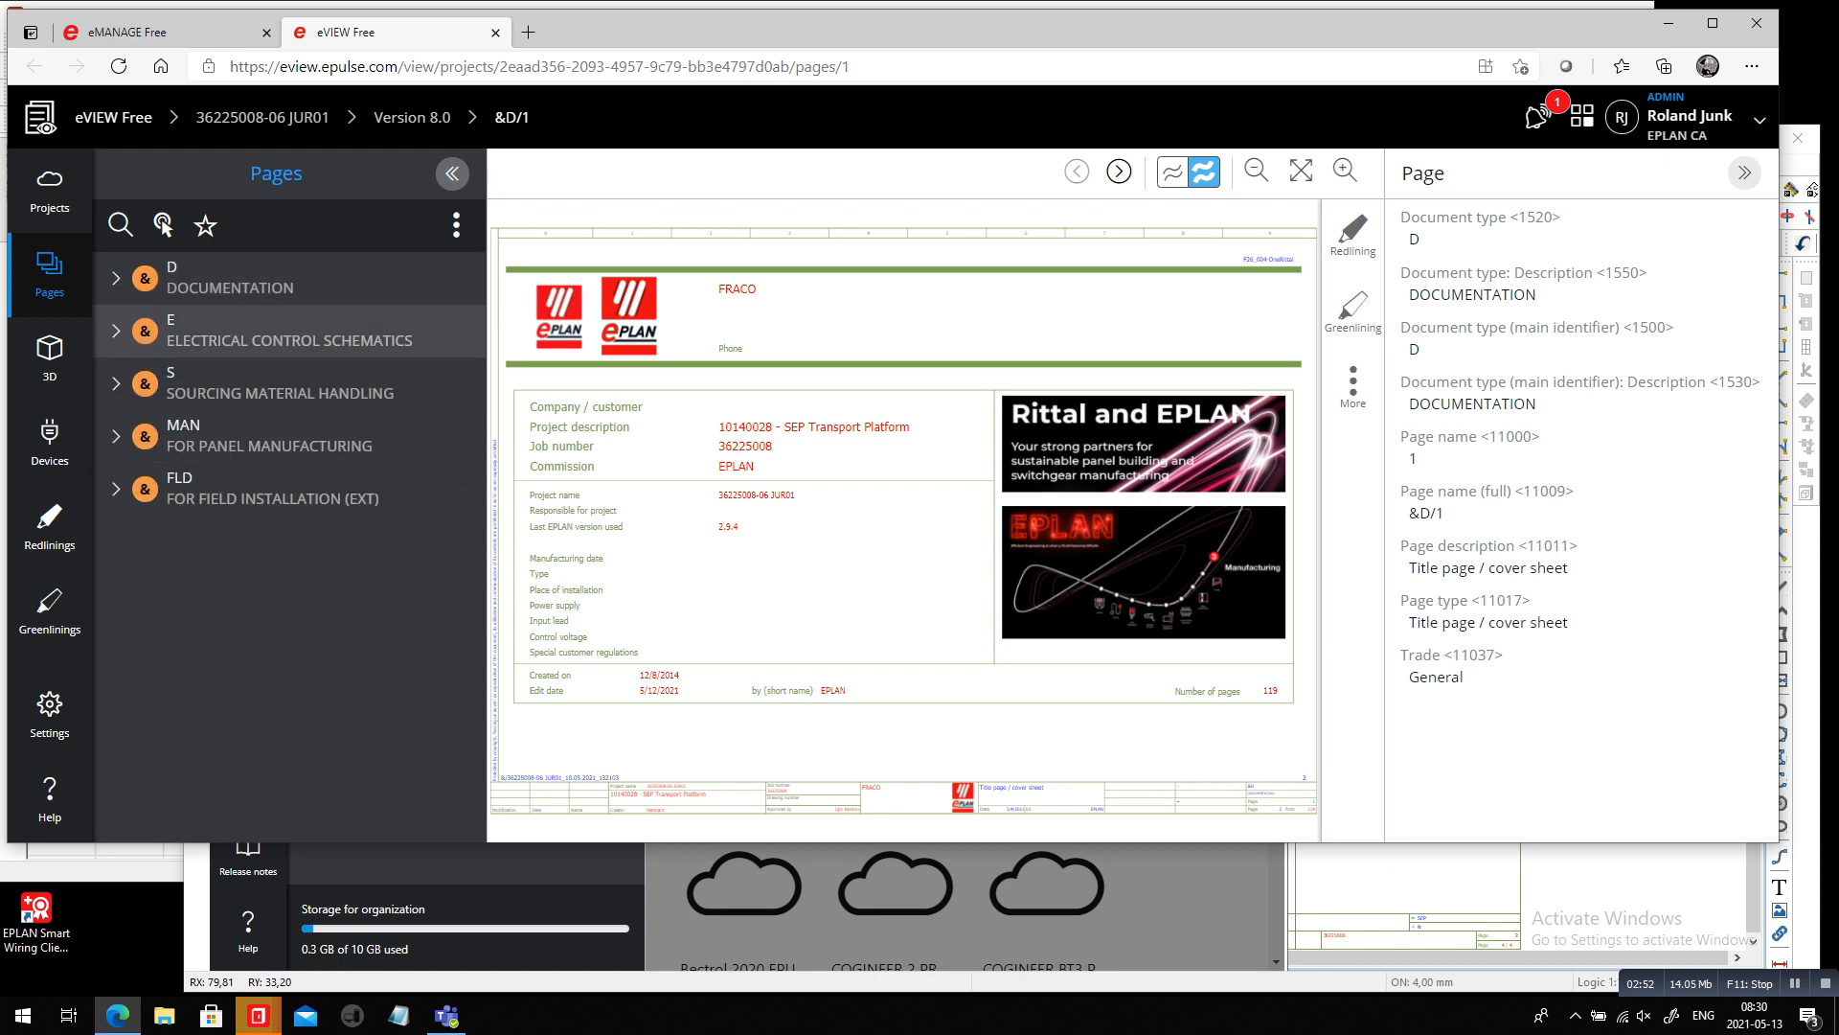
{"action": "left_click", "coordinate": [116, 278]}
{"action": "left_click", "coordinate": [269, 383]}
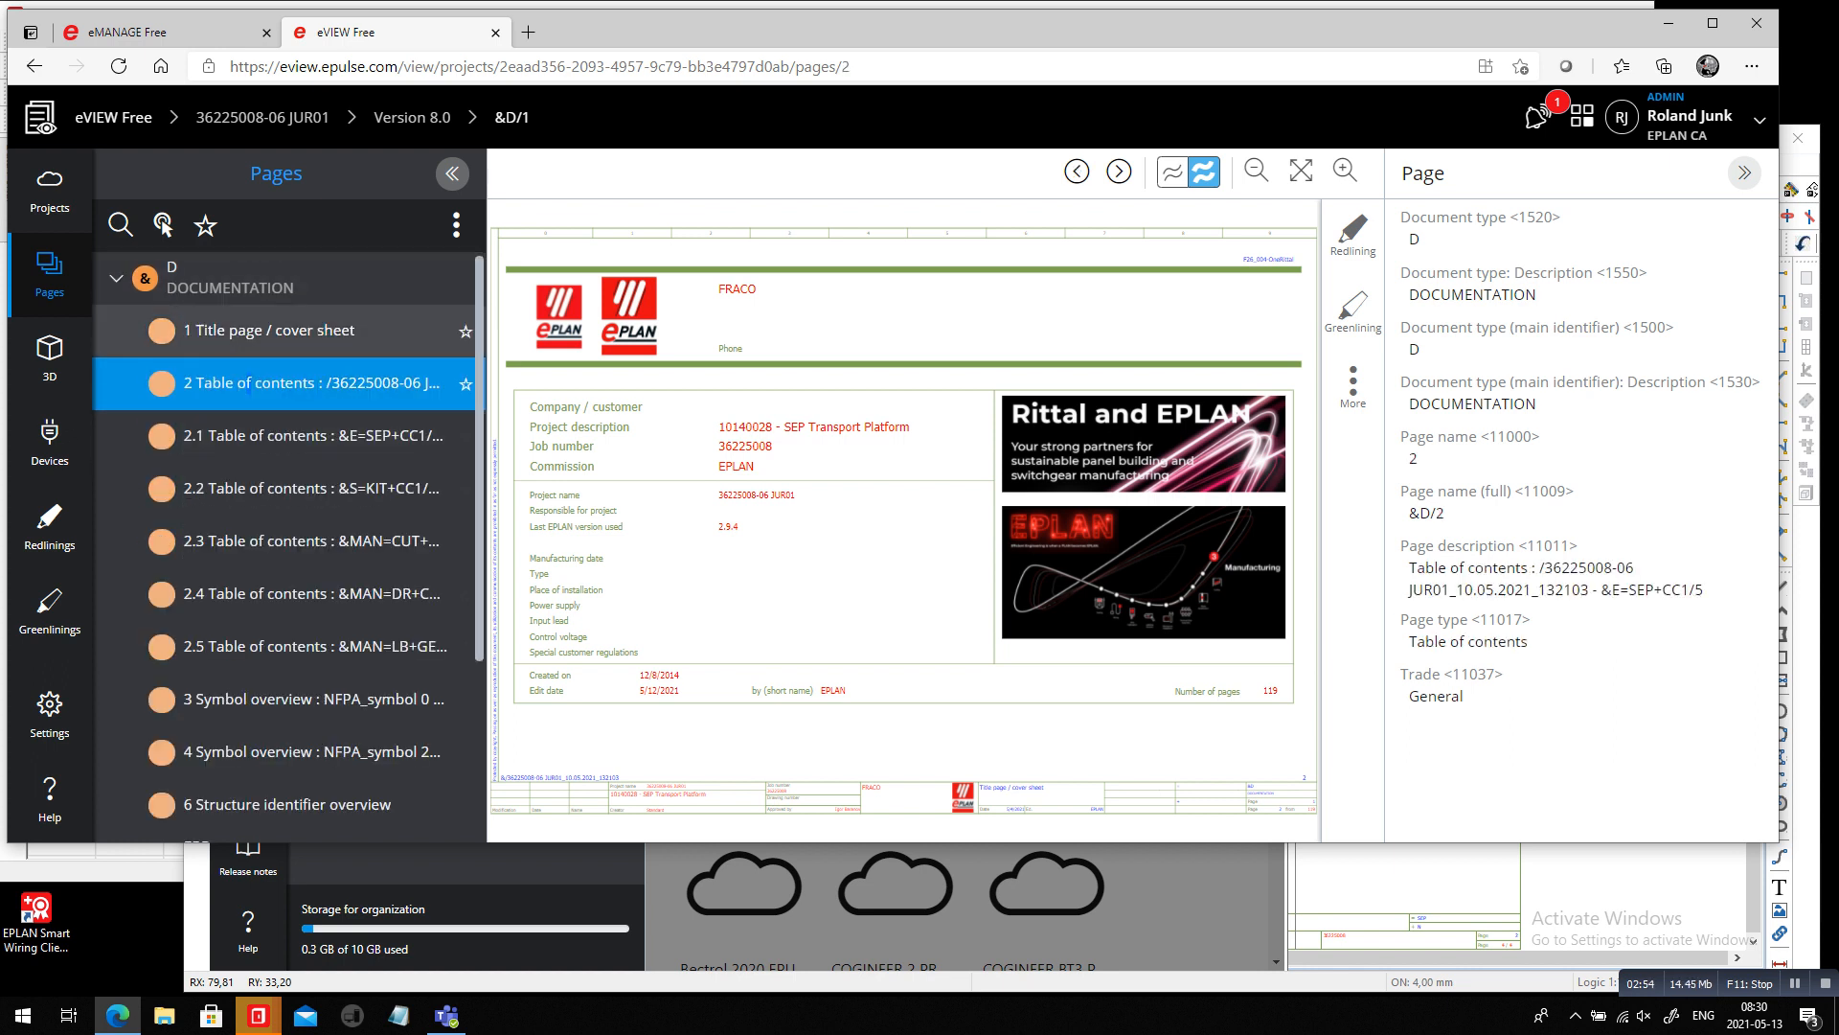
{"action": "left_click", "coordinate": [268, 331]}
{"action": "left_click", "coordinate": [116, 278]}
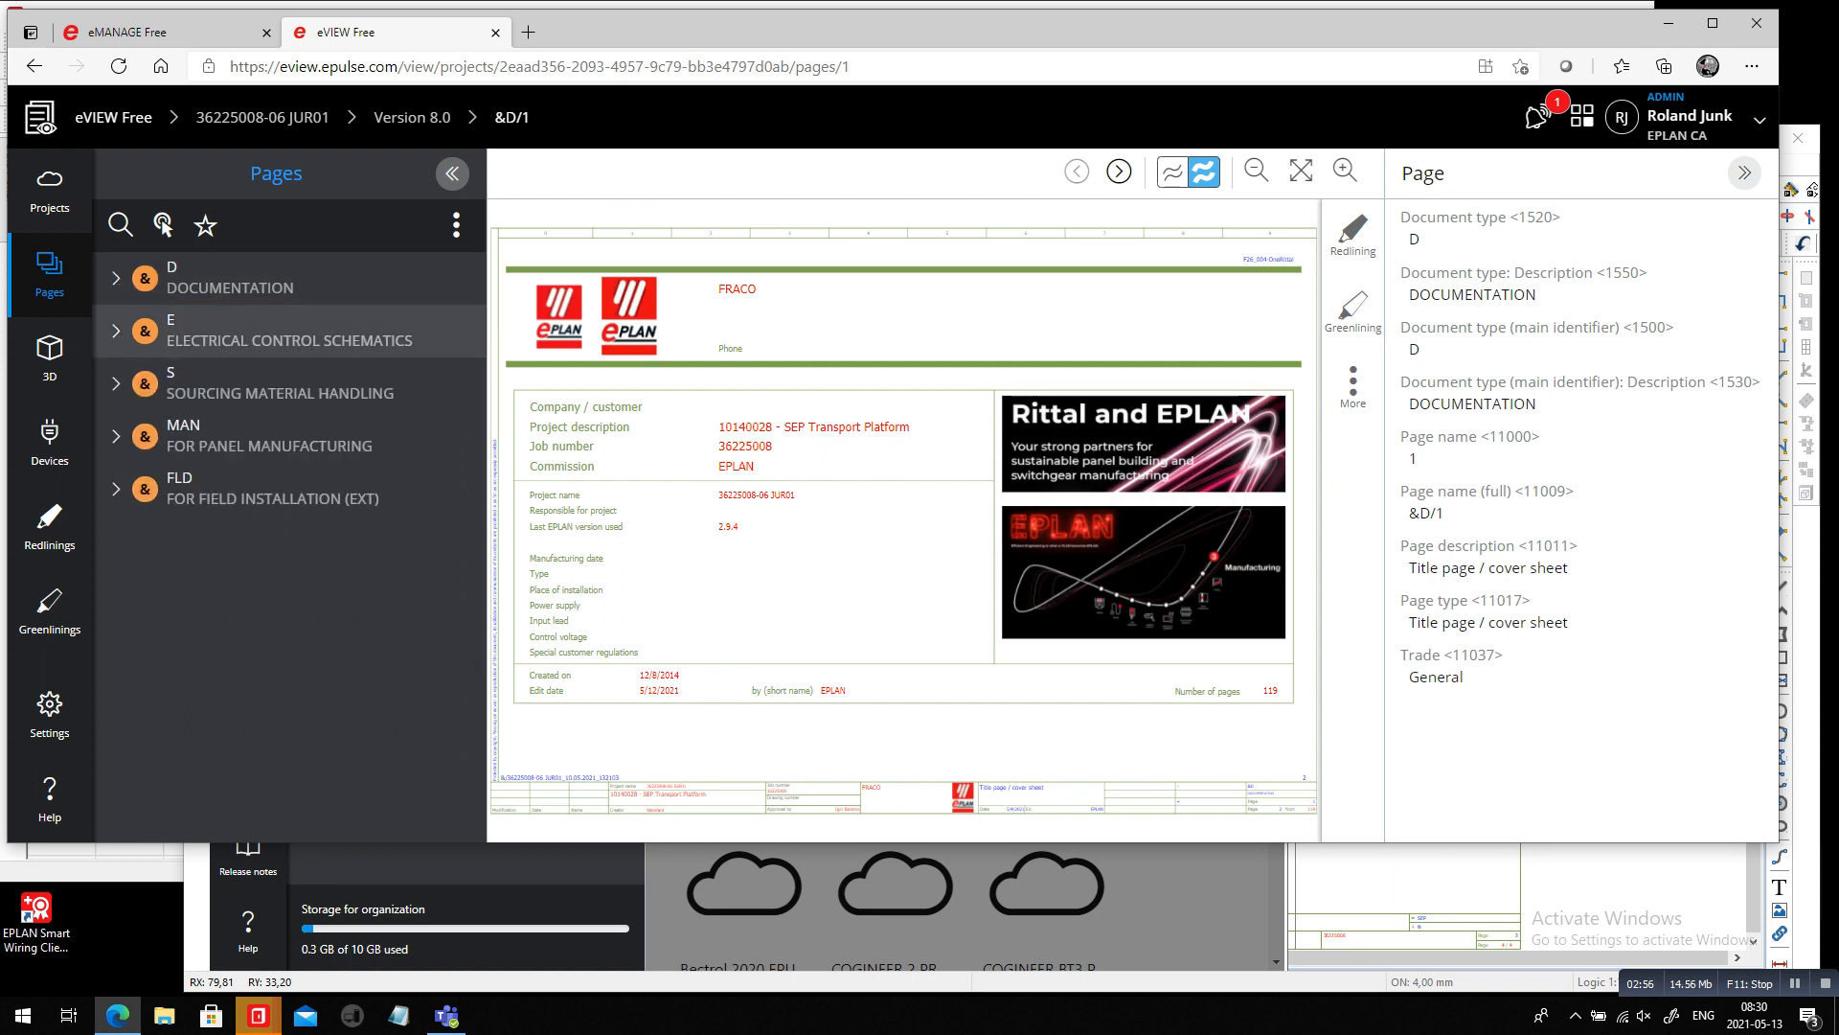
Display the Legend page under SEP Transport Platform, GC1 MAIN in the electrical control schematics
{"action": "left_click", "coordinate": [228, 332]}
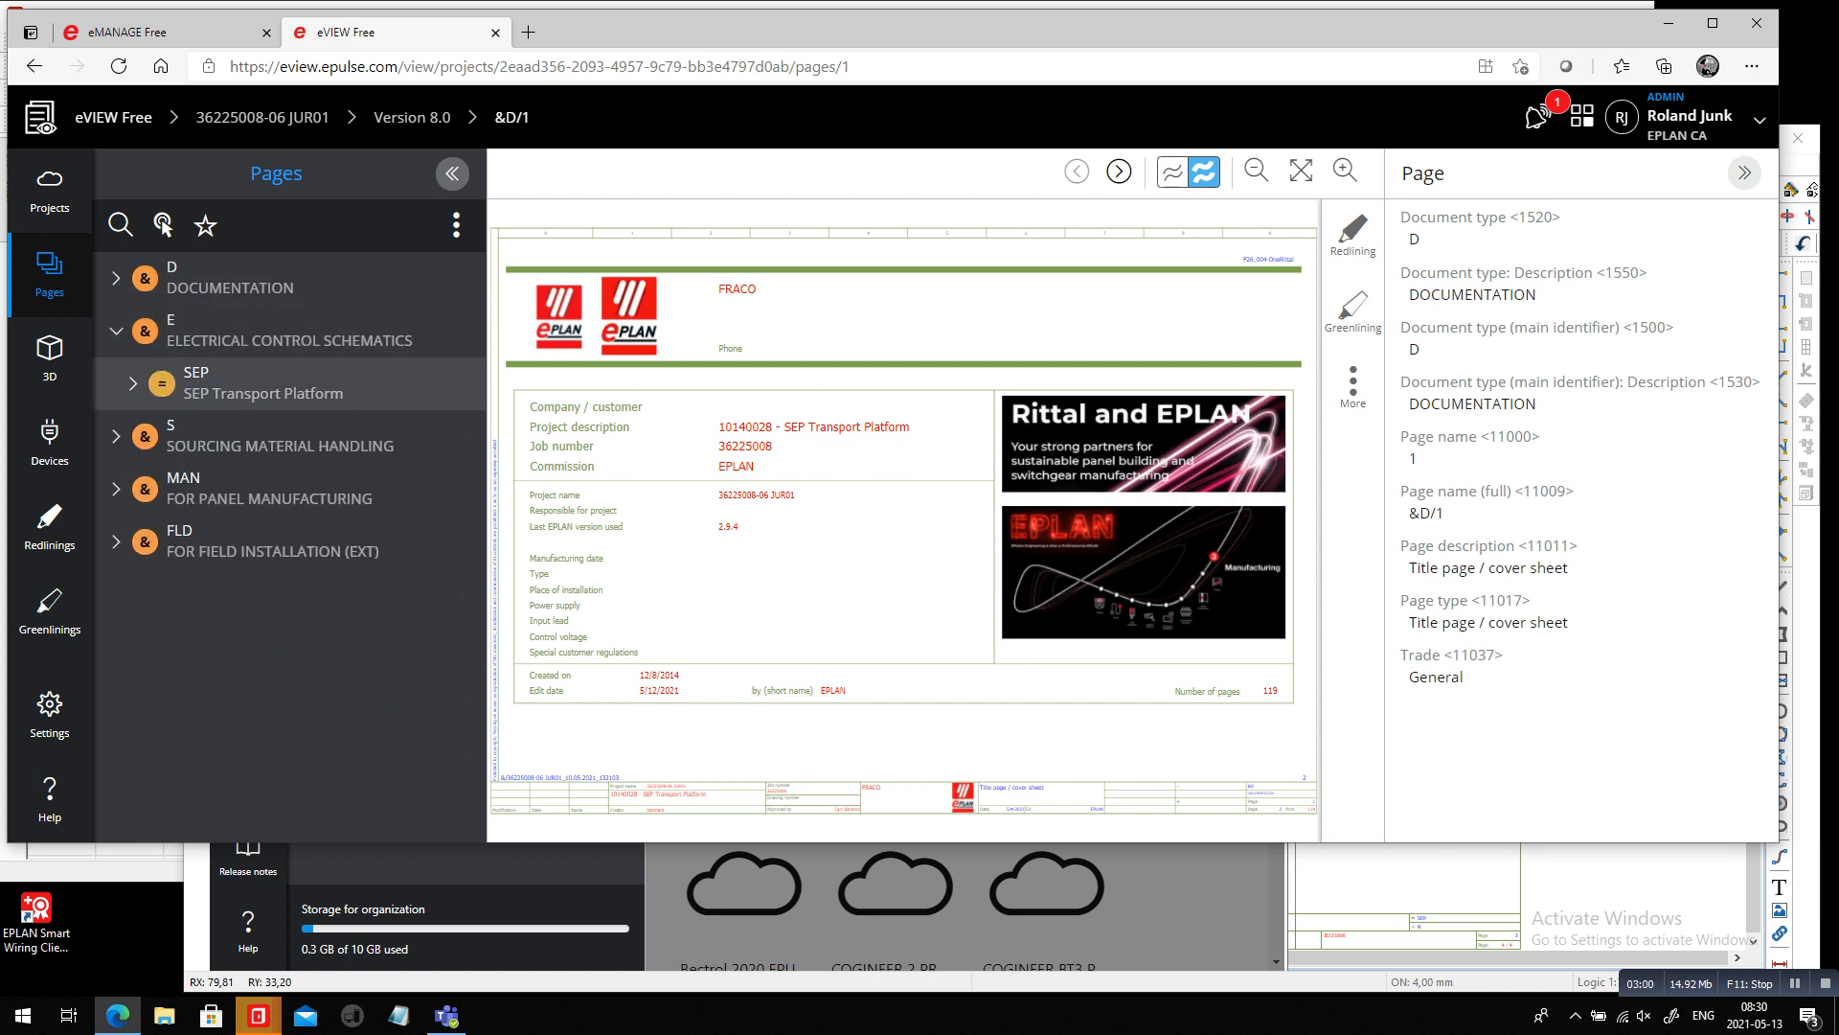
{"action": "left_click", "coordinate": [239, 383]}
{"action": "left_click", "coordinate": [247, 442]}
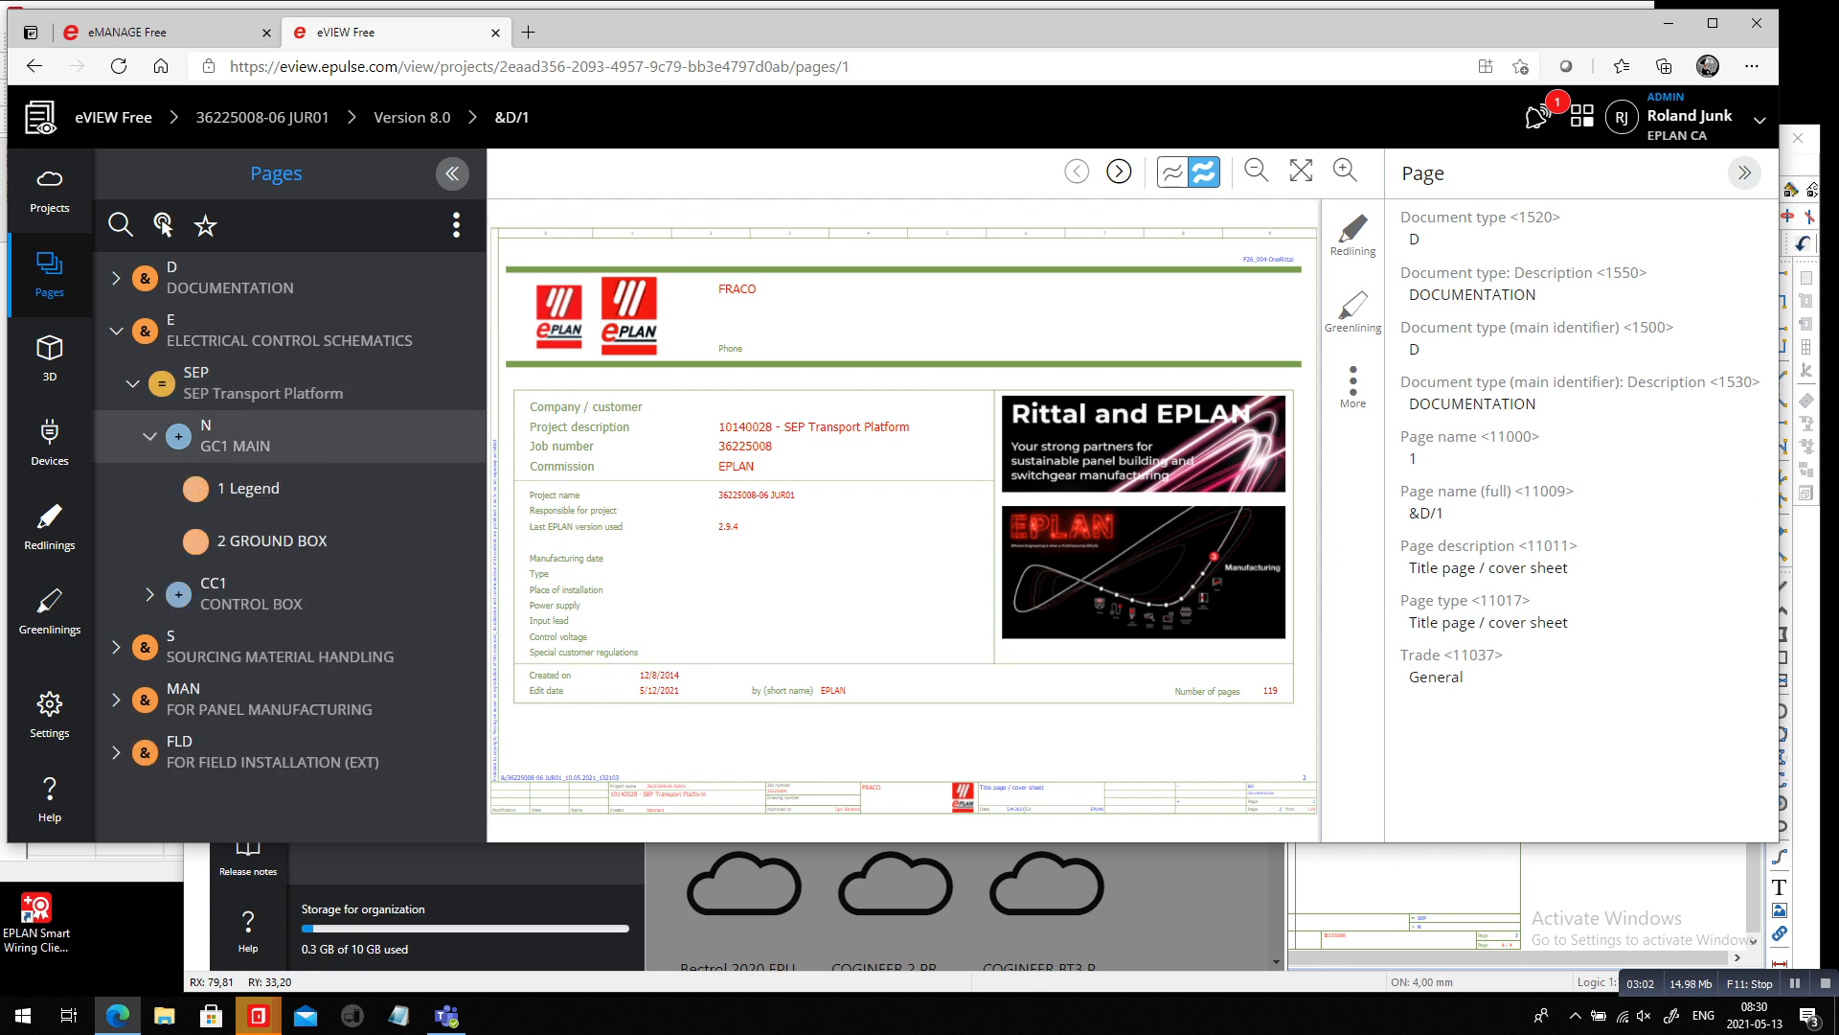
{"action": "left_click", "coordinate": [251, 489]}
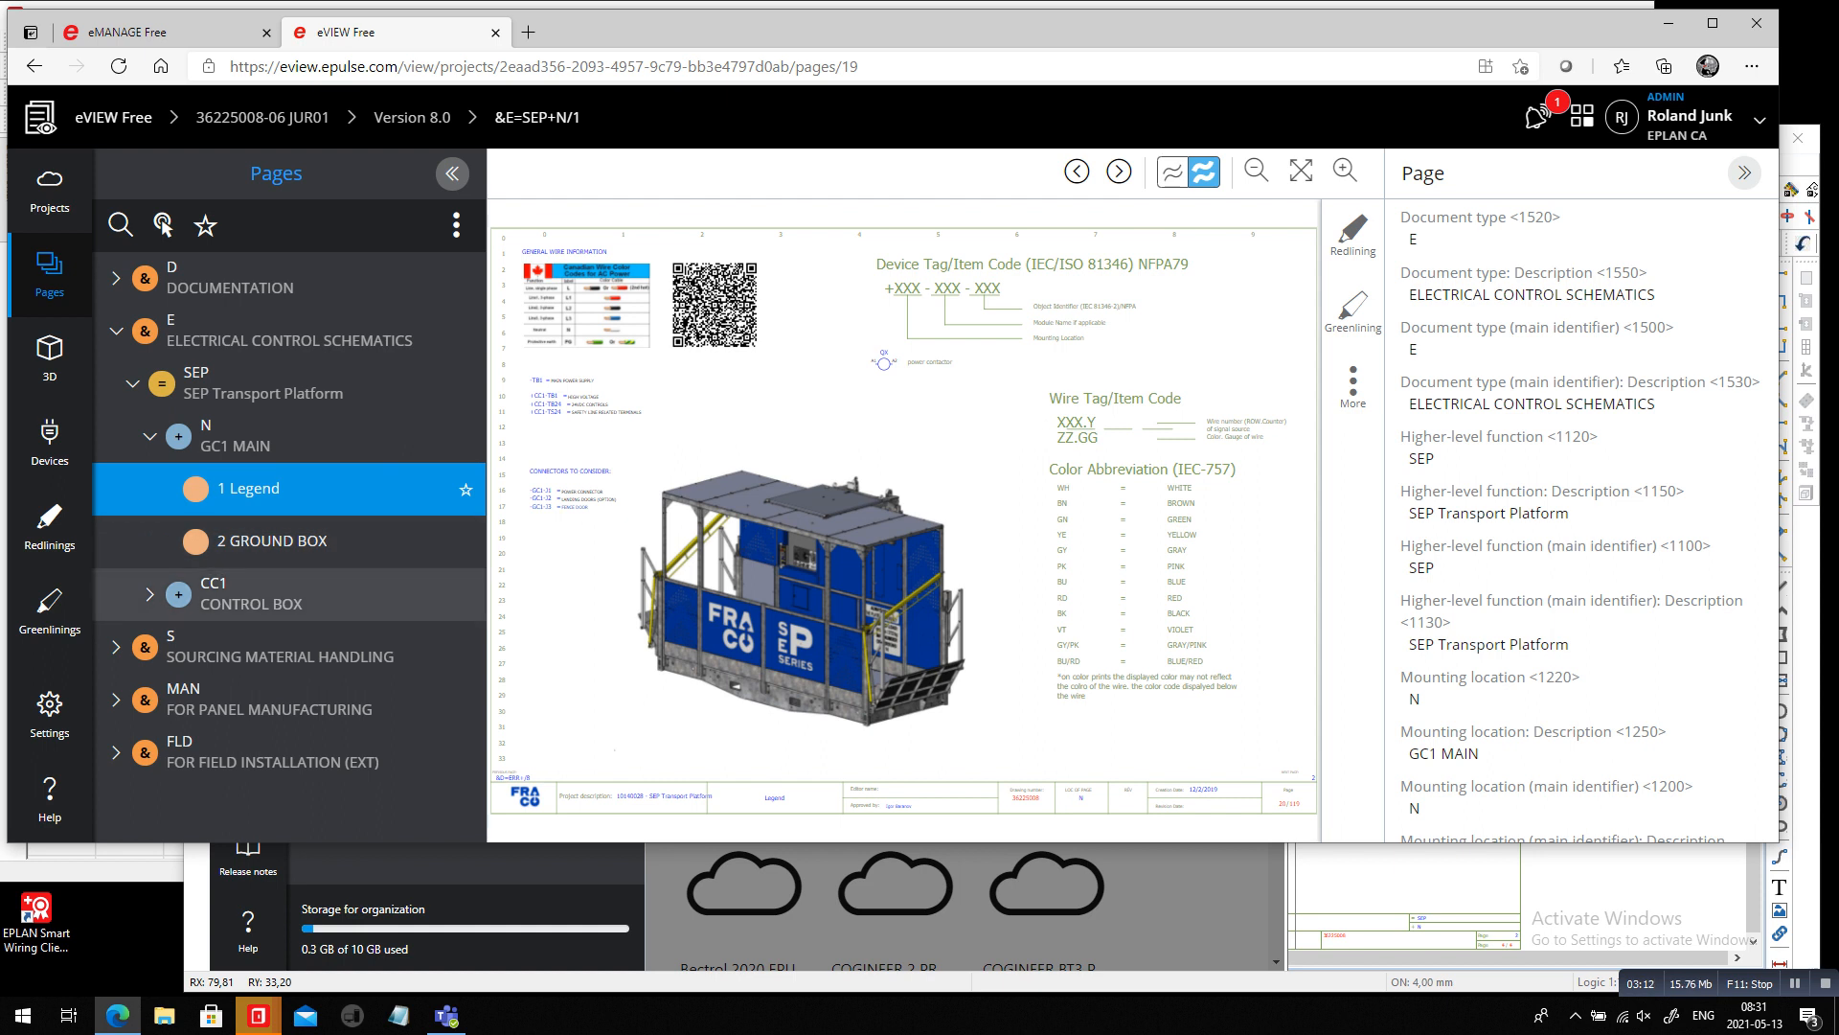
View CC1 control box schematic pages 3 to 6, from CONTROL BOX through LIMIT SWITCH & INTERLOCK
{"action": "left_click", "coordinate": [150, 594]}
{"action": "left_click", "coordinate": [239, 647]}
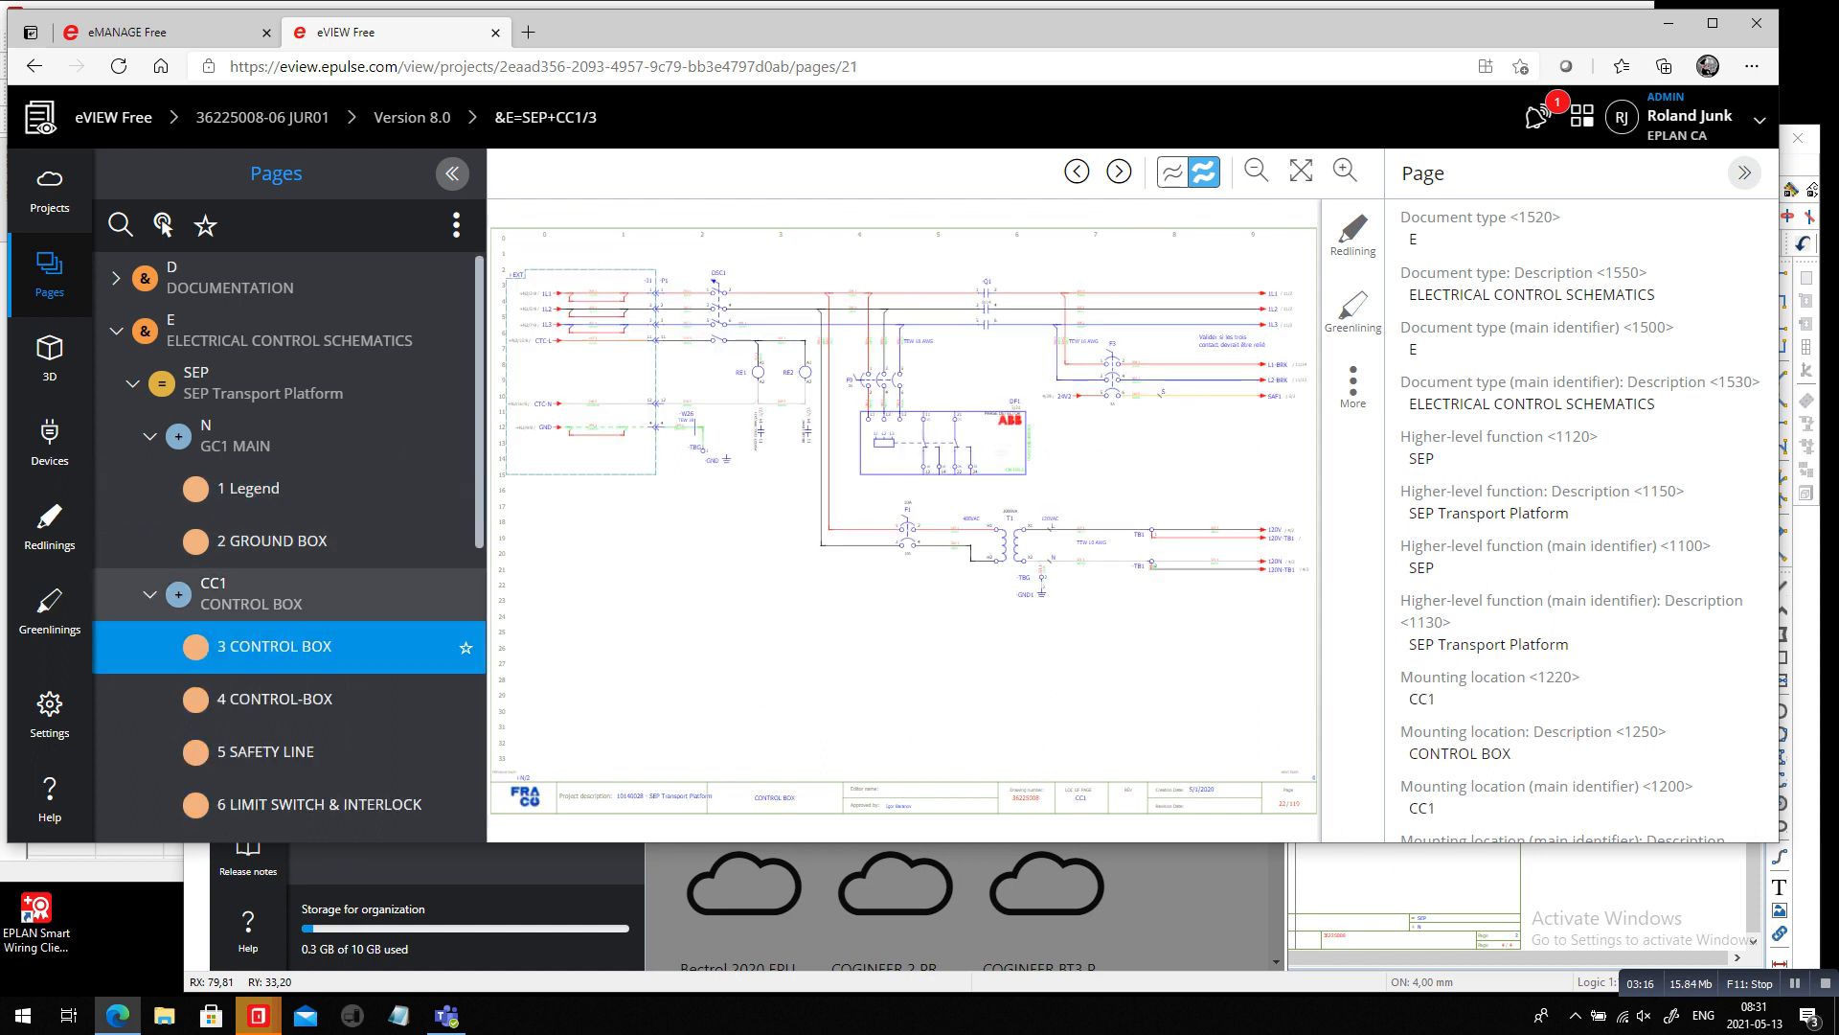
{"action": "left_click", "coordinate": [276, 698]}
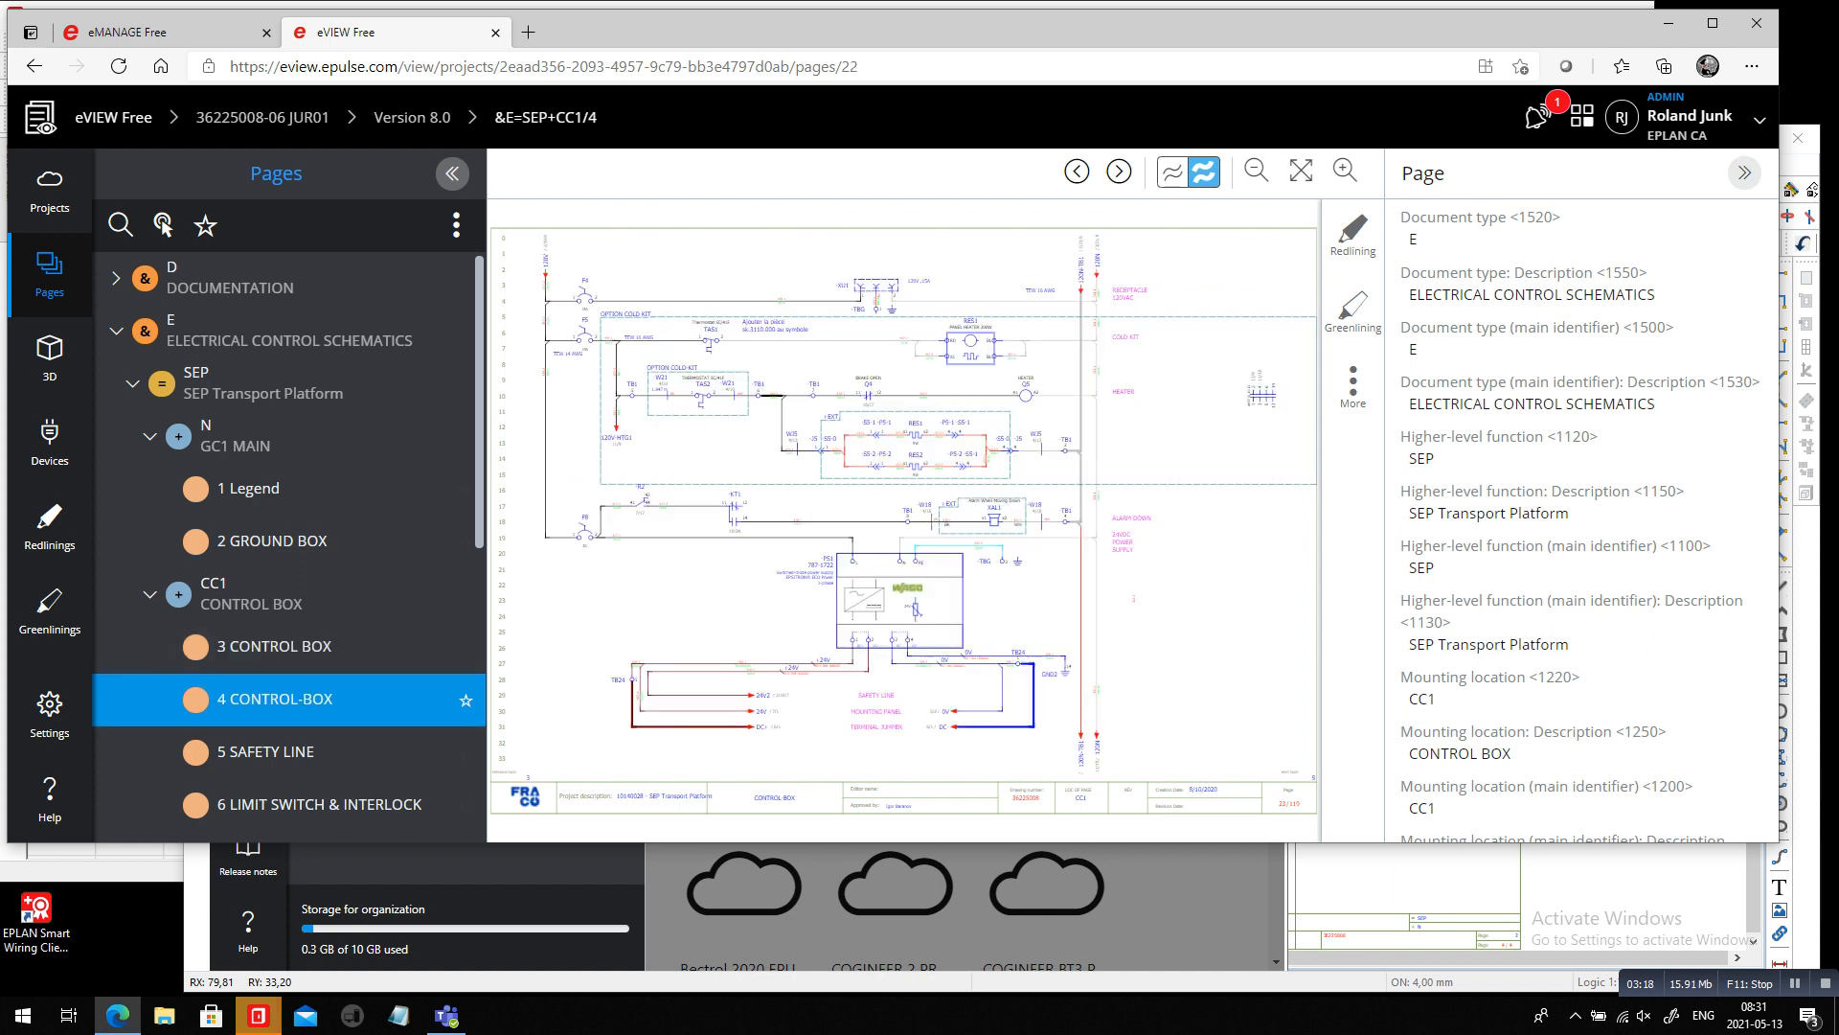
{"action": "left_click", "coordinate": [276, 752]}
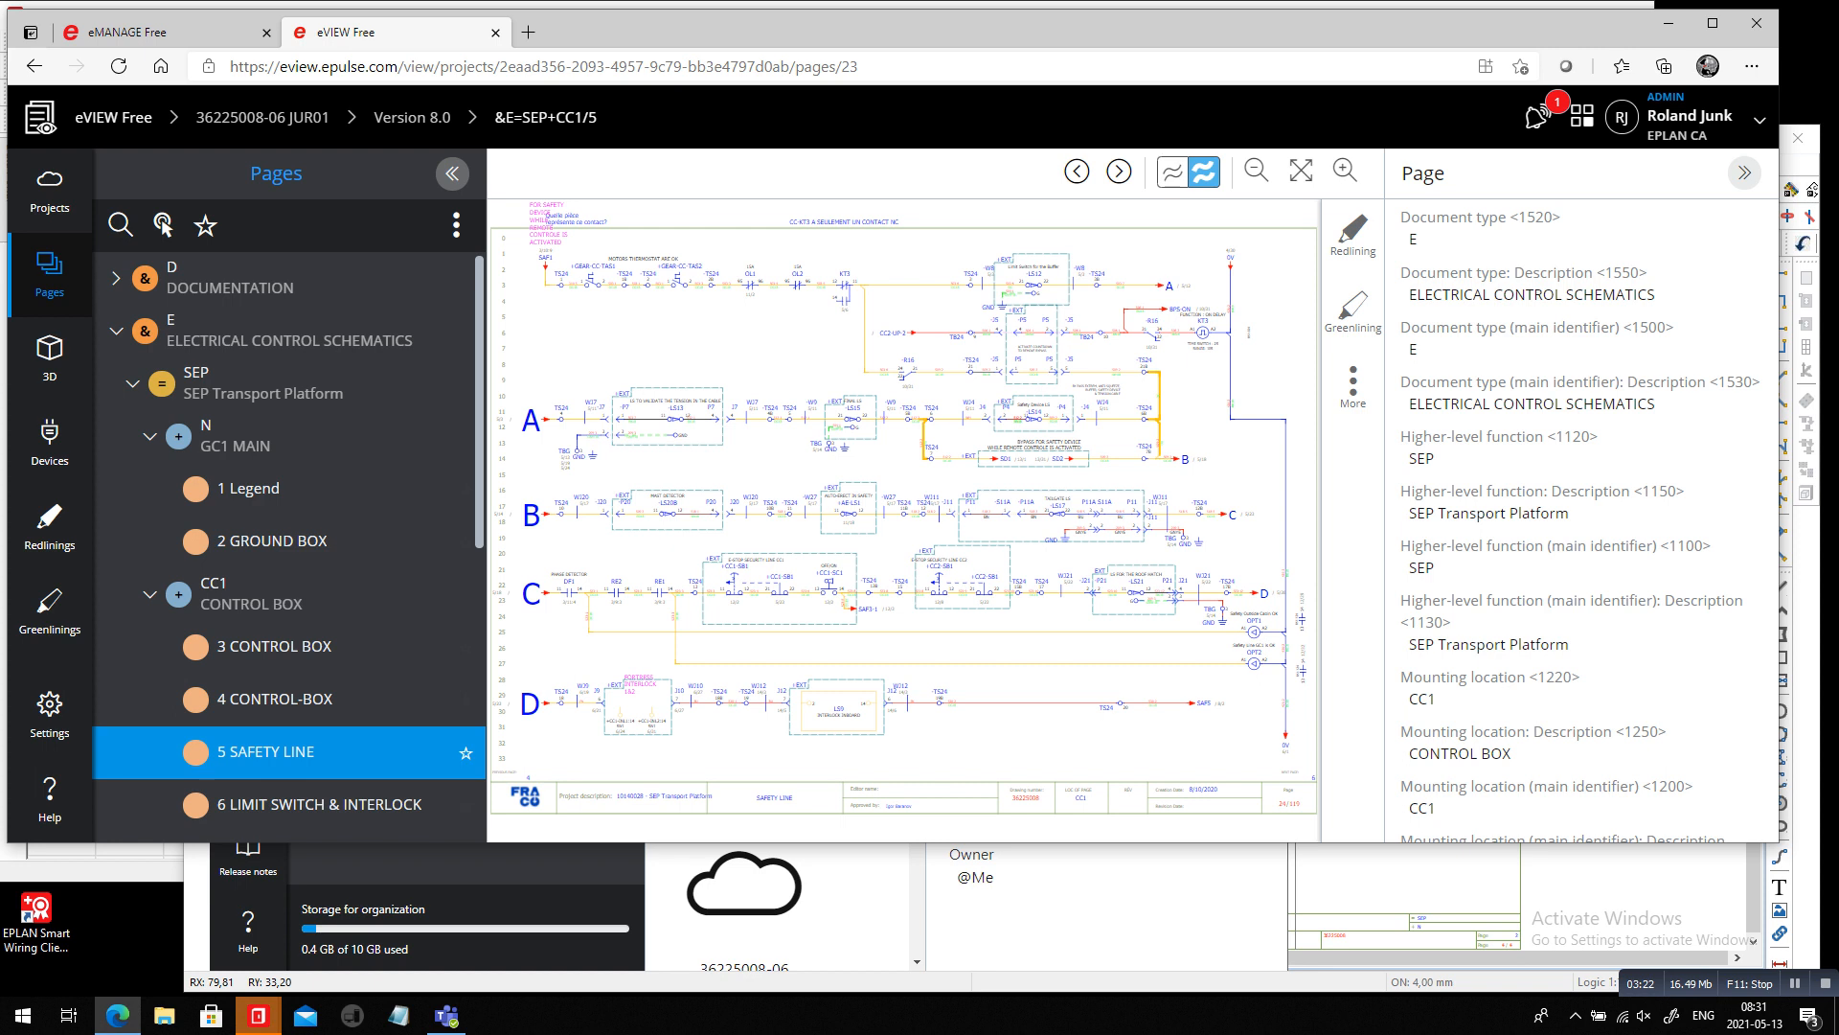
{"action": "left_click", "coordinate": [307, 803]}
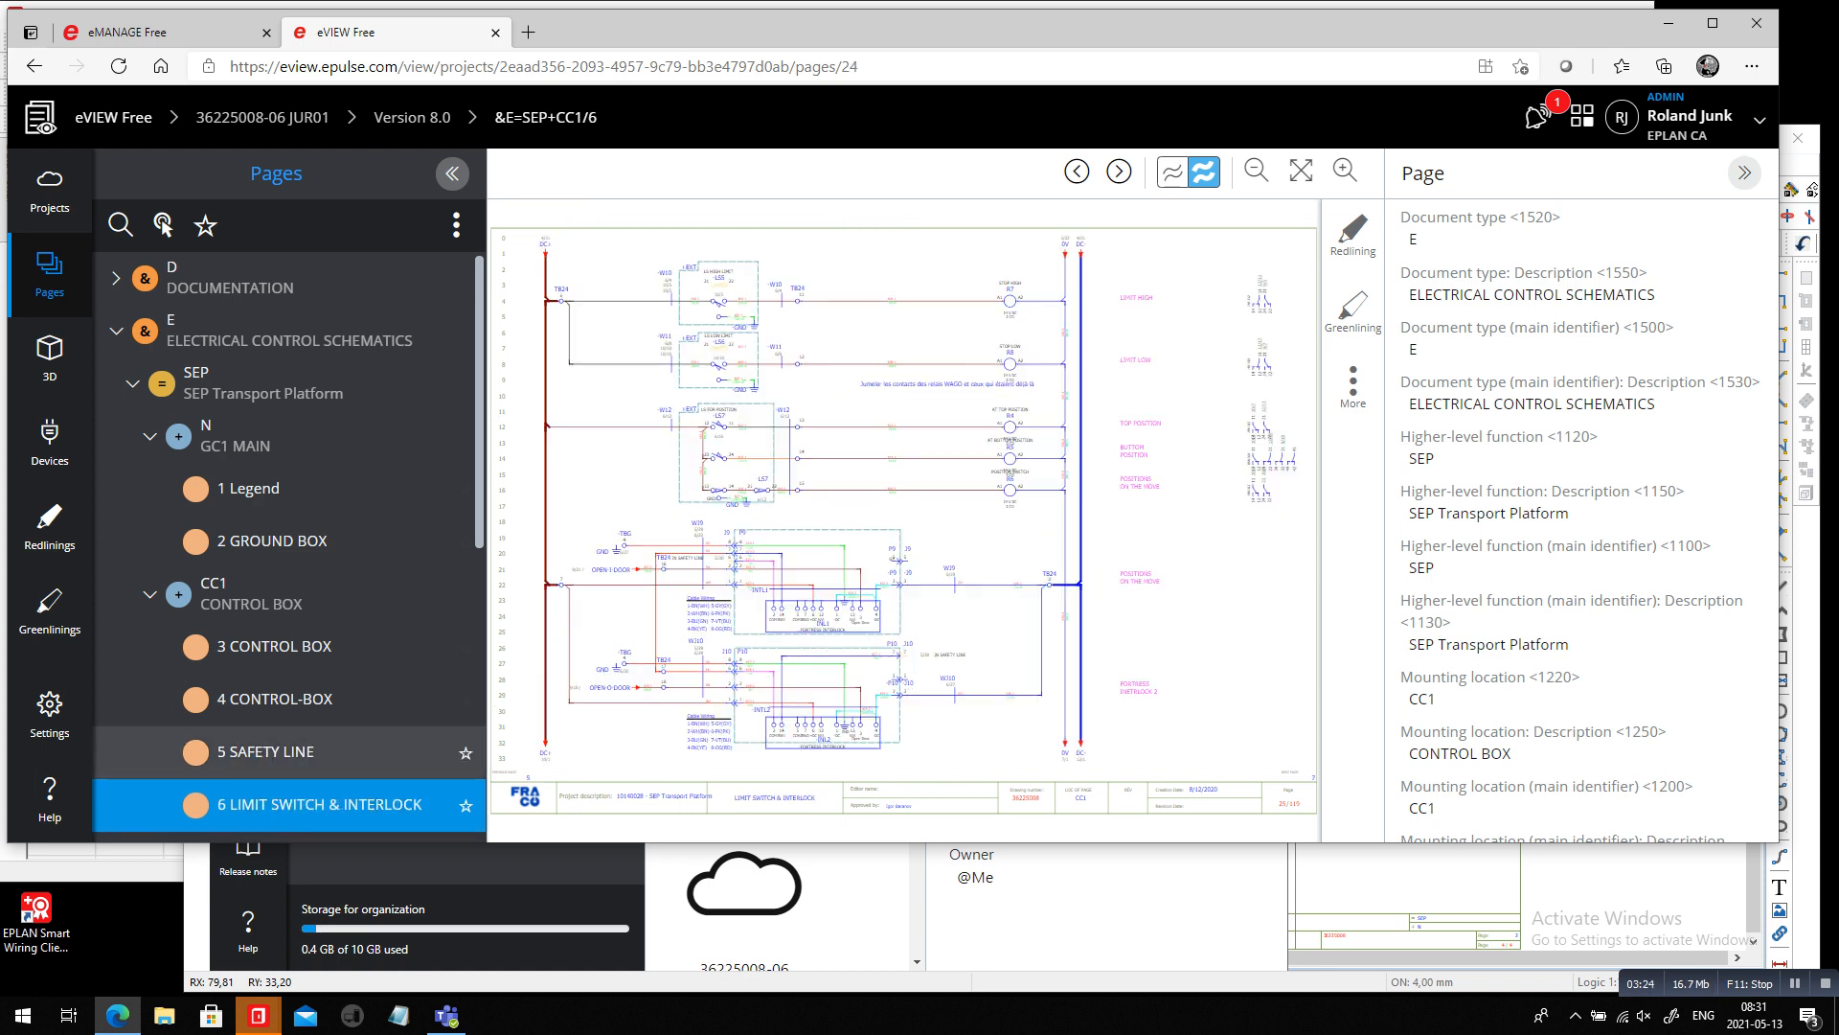
Display page 3, the NFPA_symbol overview, in the project's Documentation section
{"action": "left_click", "coordinate": [116, 278]}
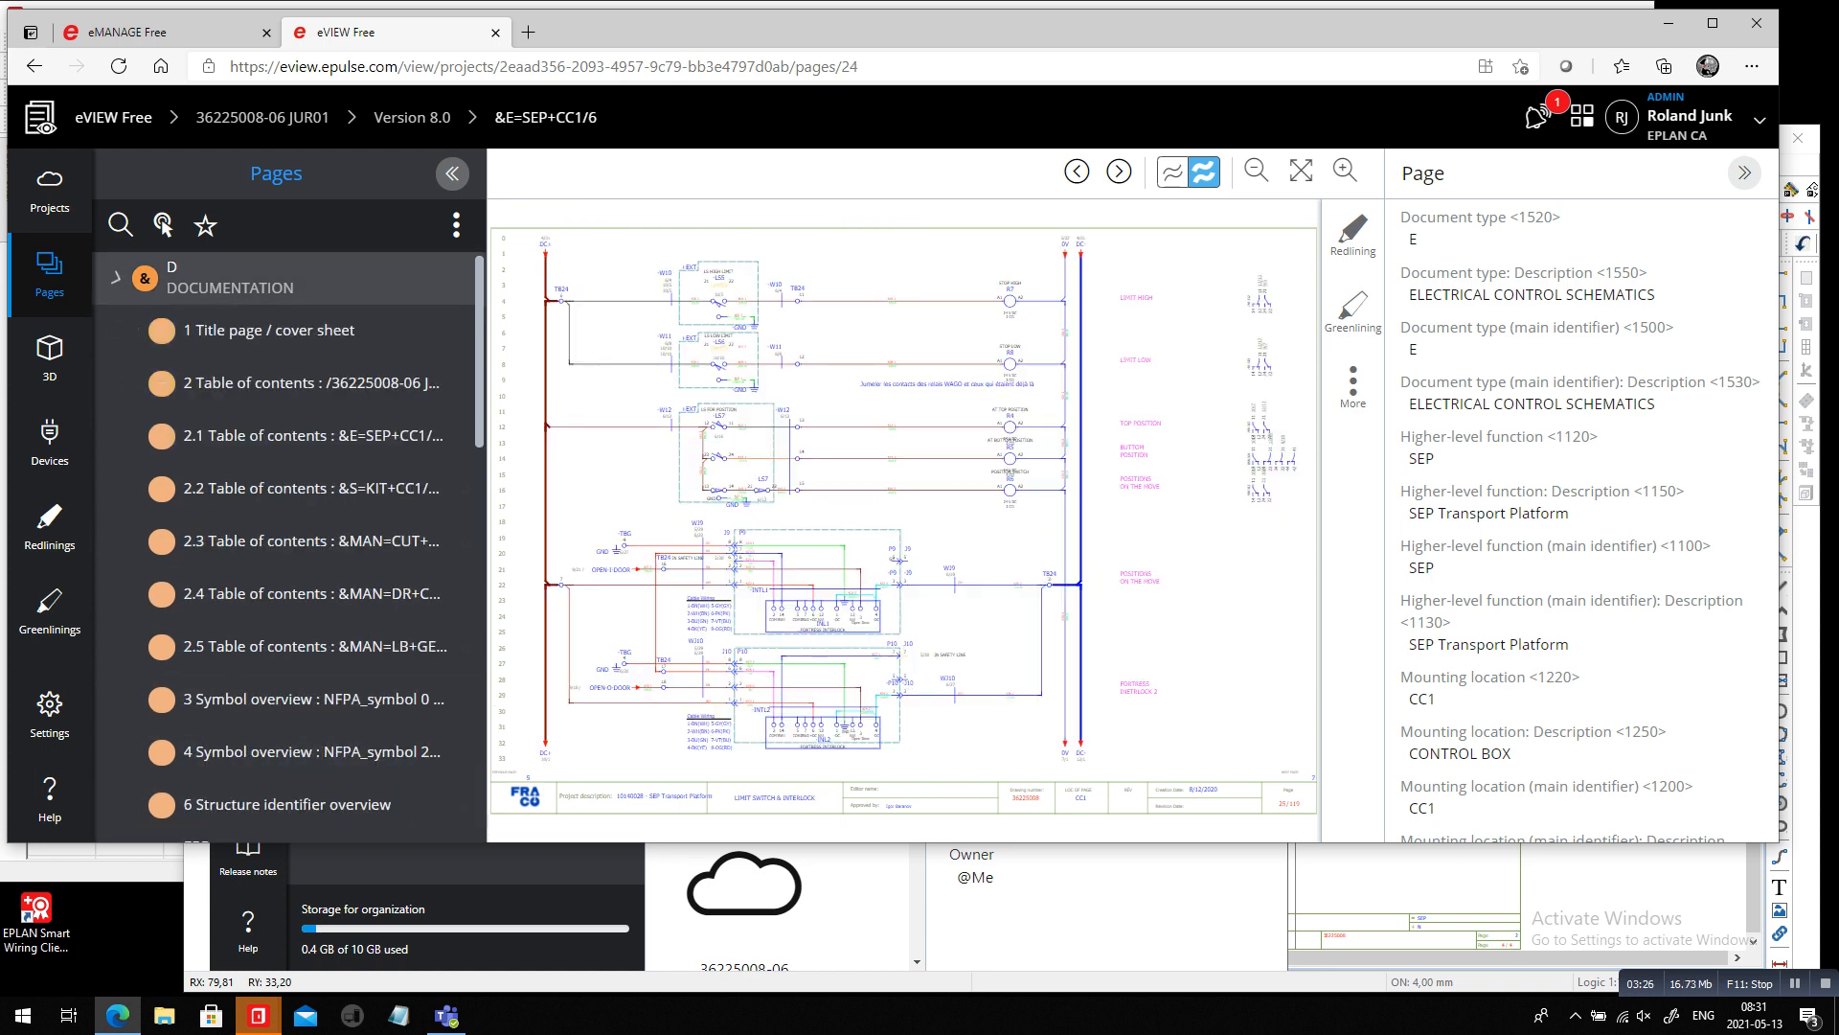
{"action": "left_click", "coordinate": [316, 699]}
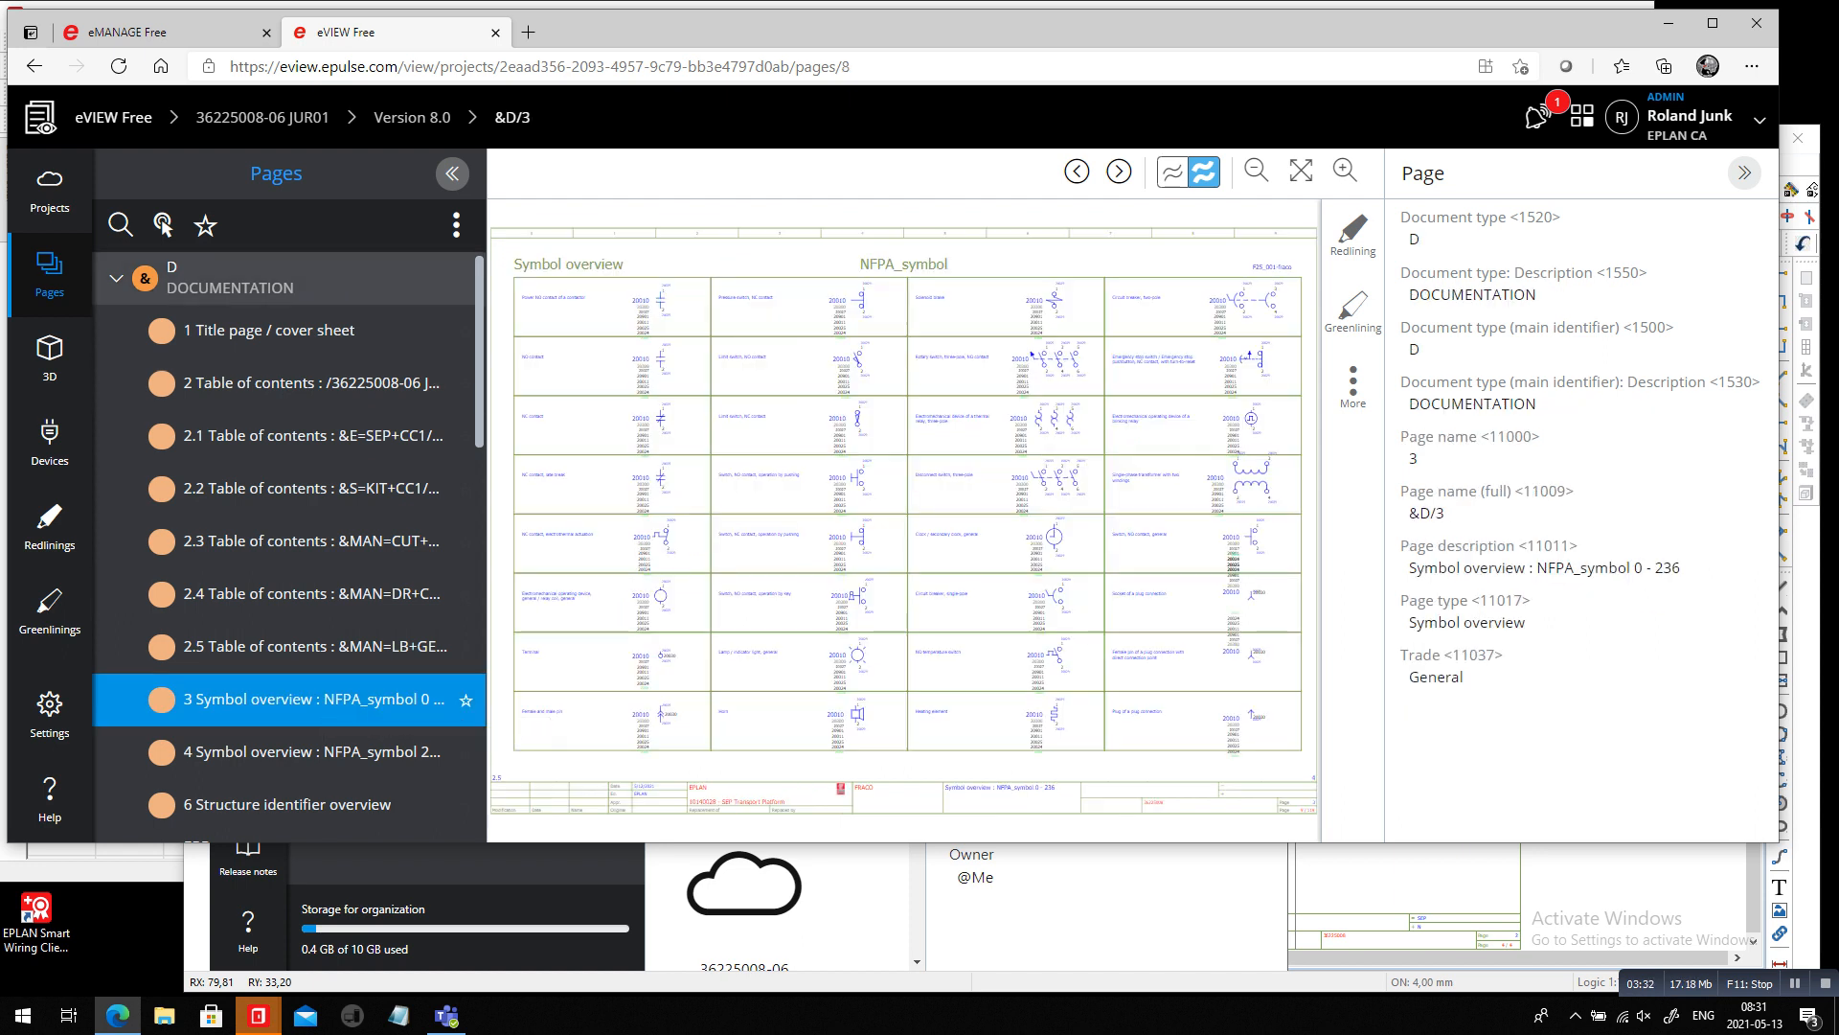
View Summarized parts list pages 1, 2 and 3 in the Sourcing Material Handling section
{"action": "scroll", "coordinate": [1033, 353], "scroll_direction": "up", "scroll_amount": 3}
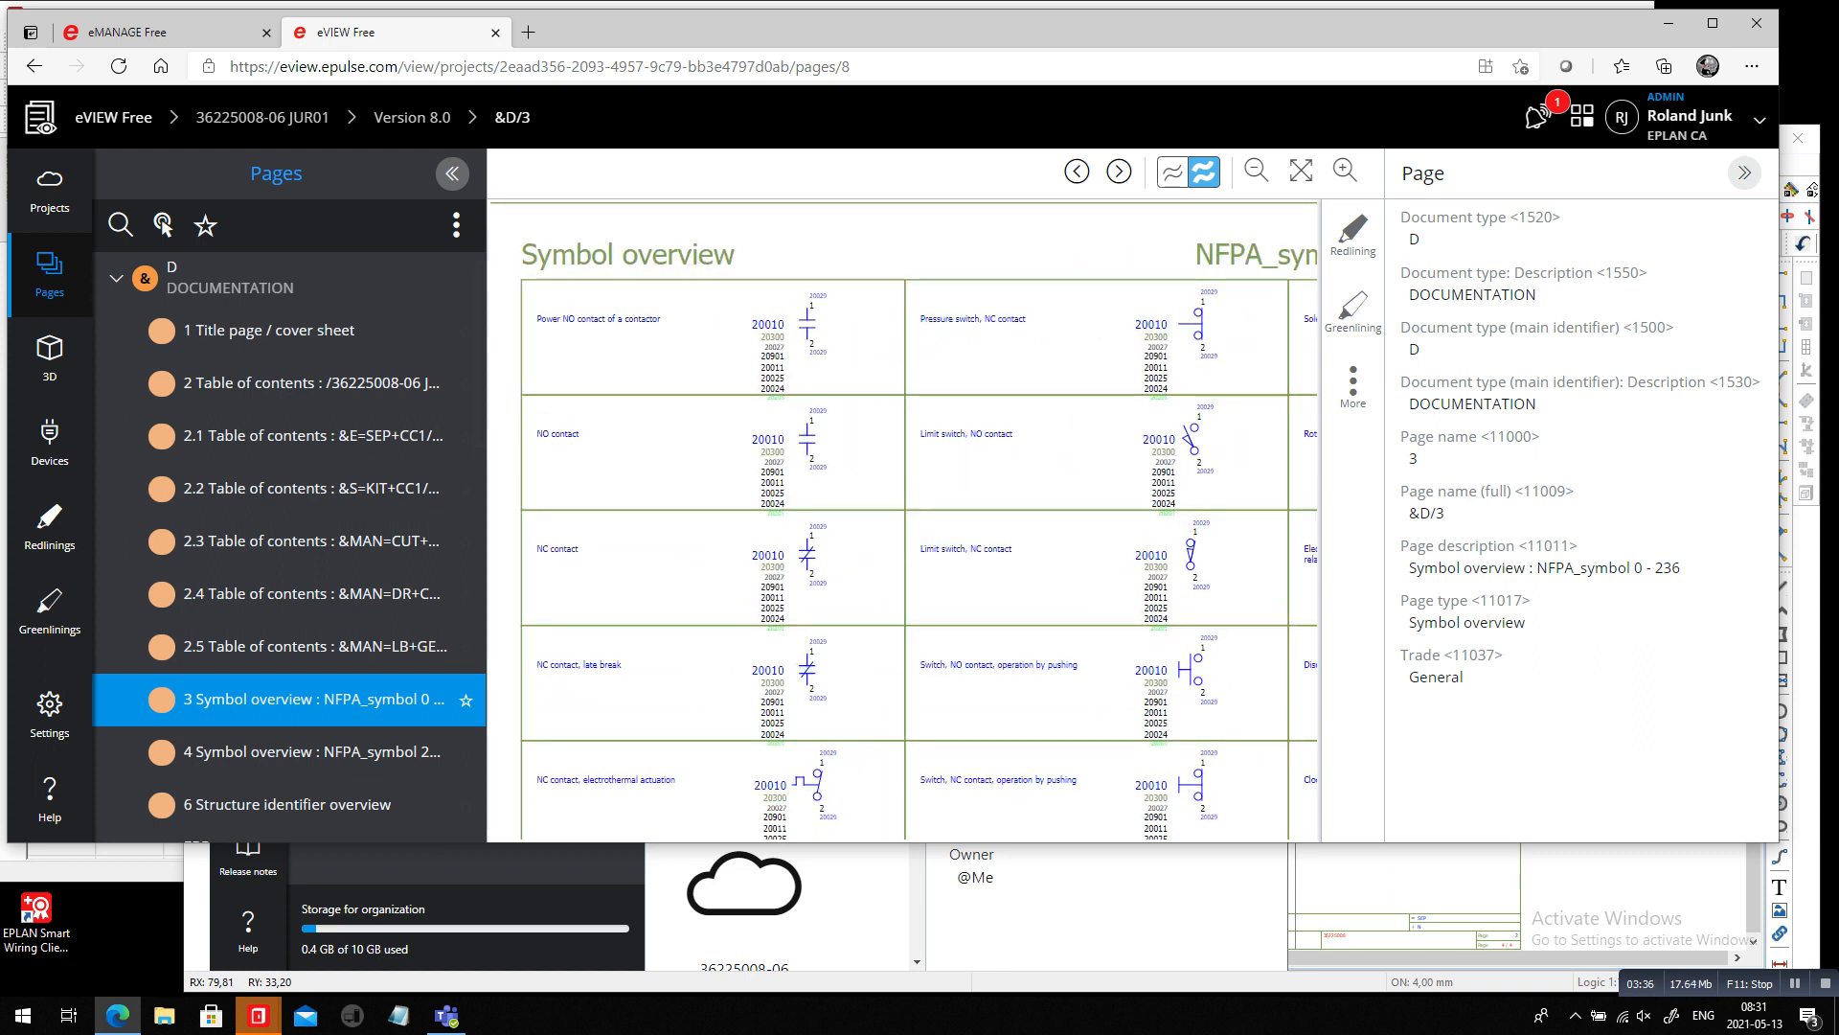
{"action": "scroll", "coordinate": [289, 536], "scroll_direction": "down", "scroll_amount": 6}
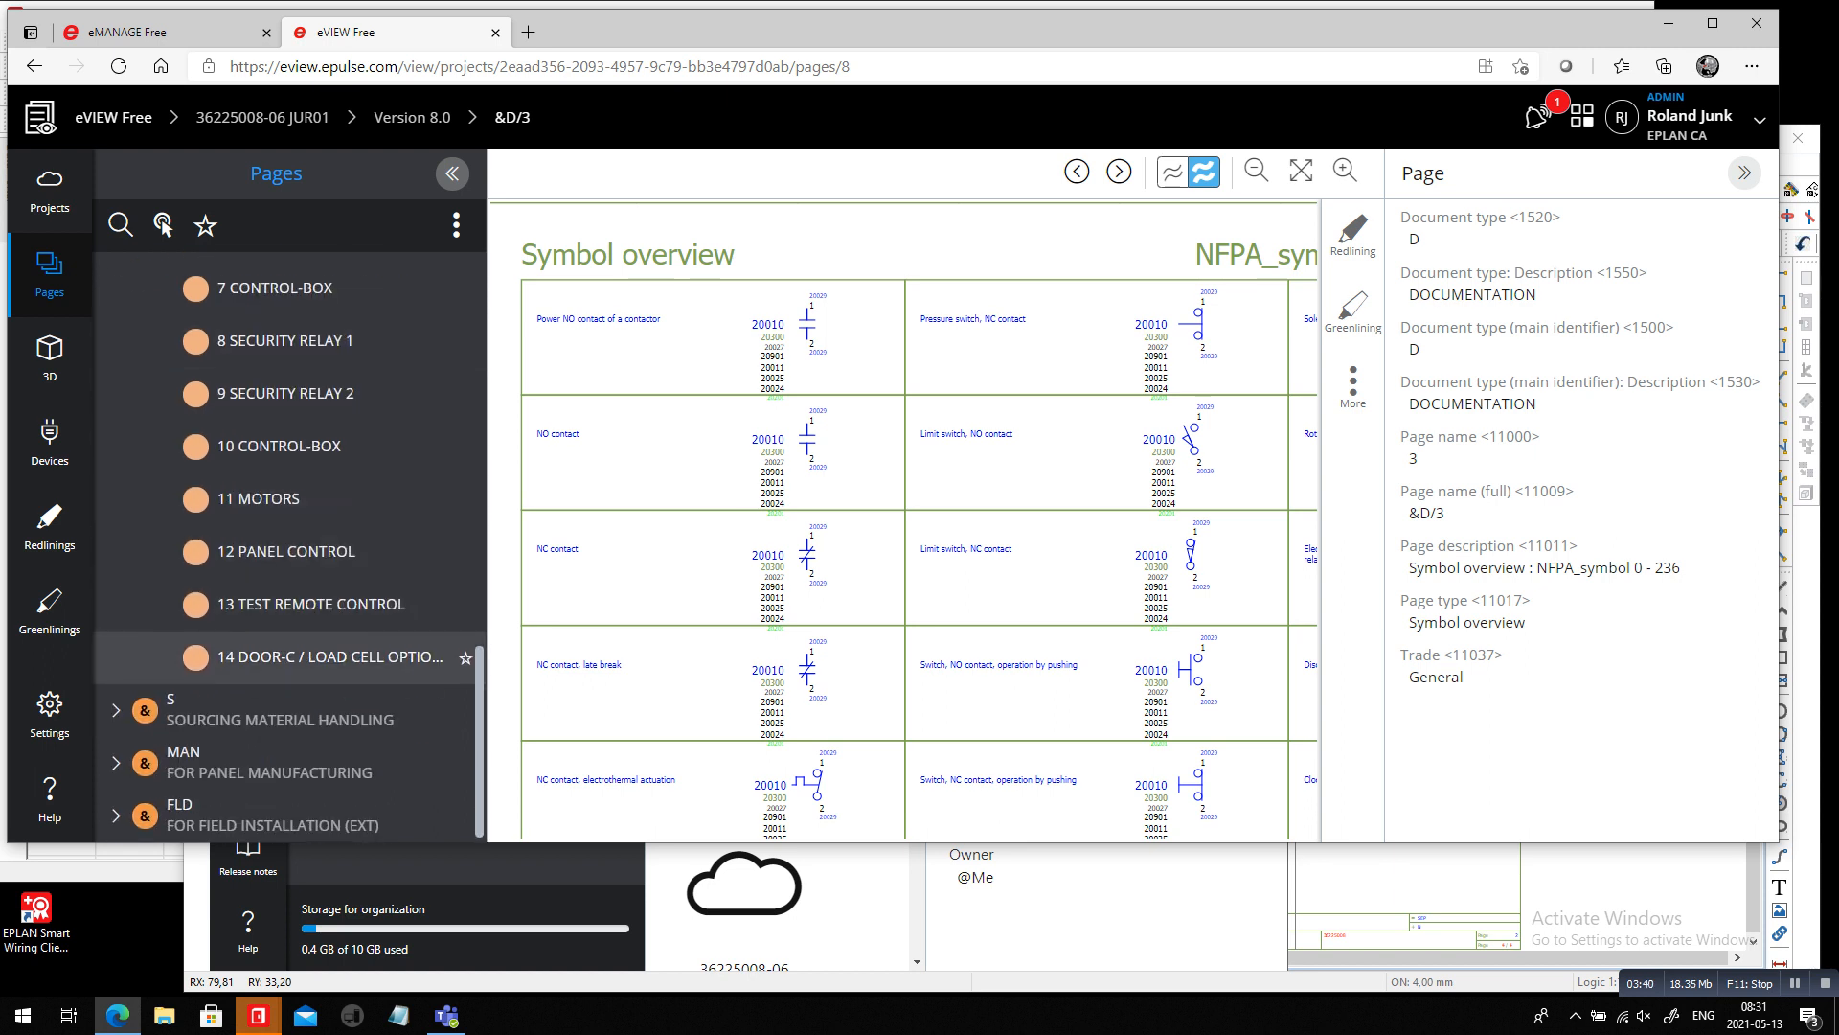
{"action": "left_click", "coordinate": [288, 710]}
{"action": "scroll", "coordinate": [288, 575], "scroll_direction": "down", "scroll_amount": 3}
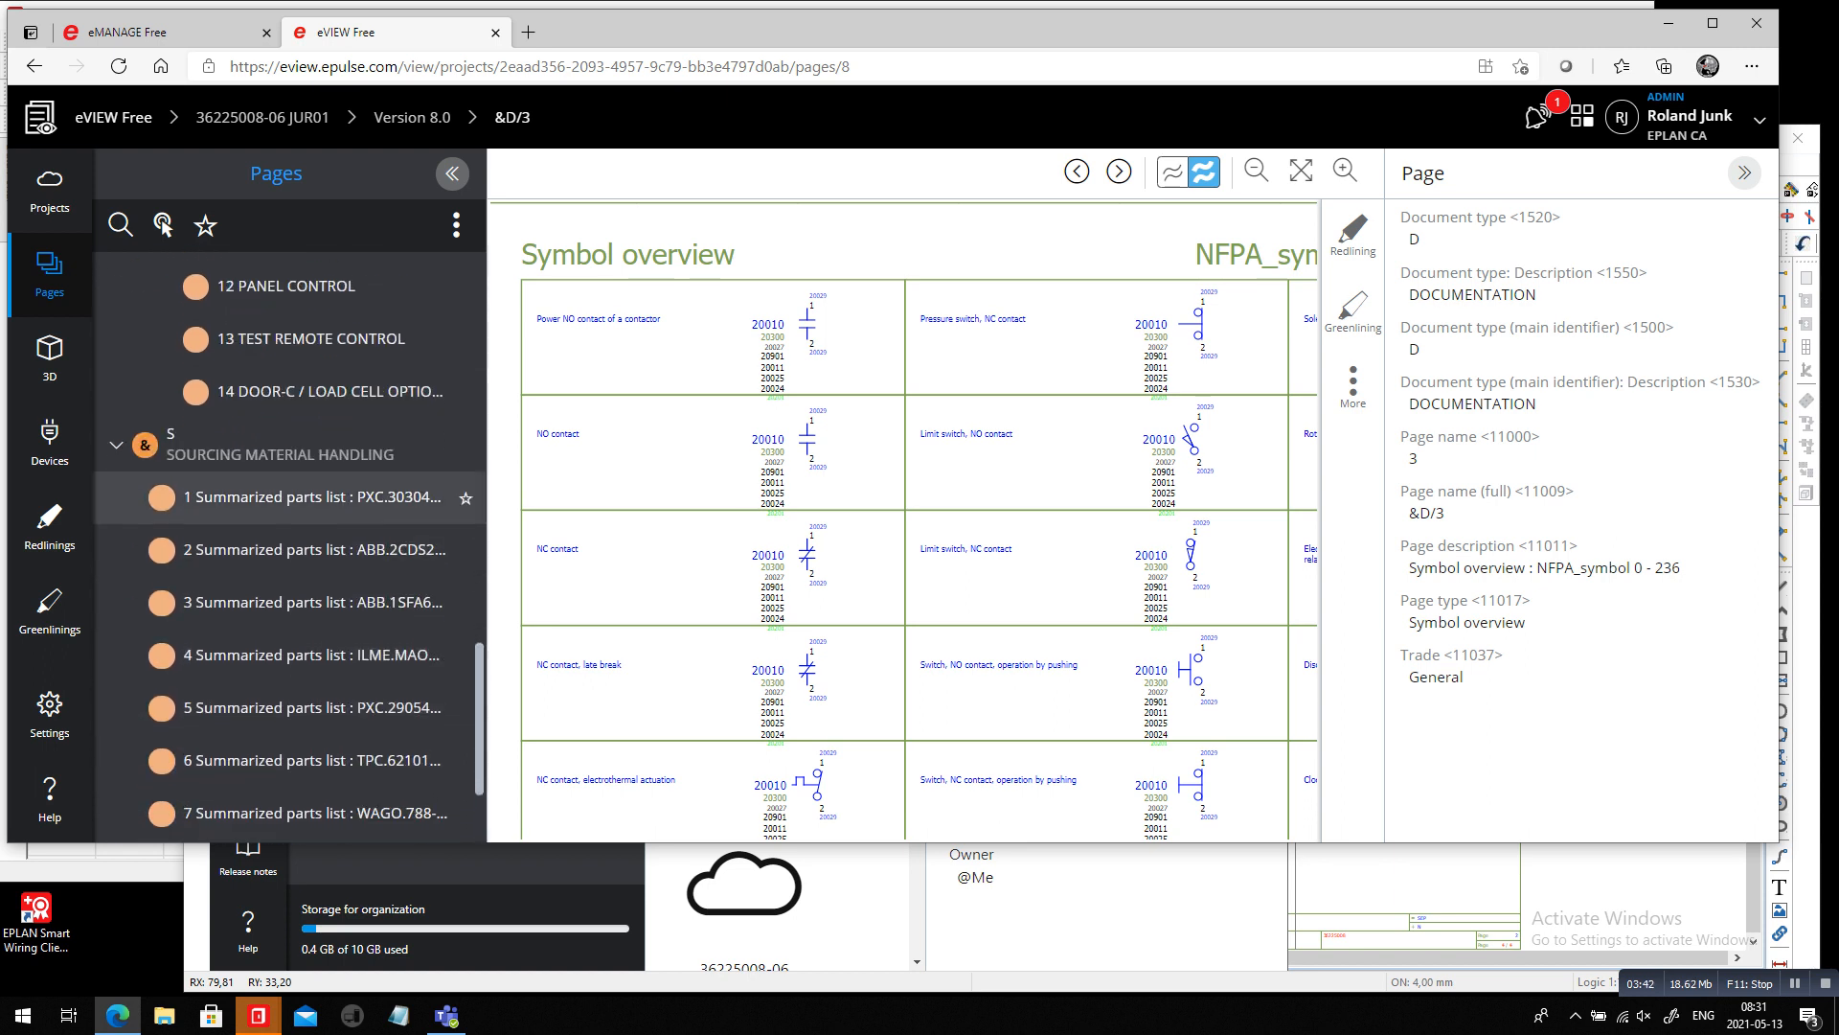
{"action": "left_click", "coordinate": [307, 496]}
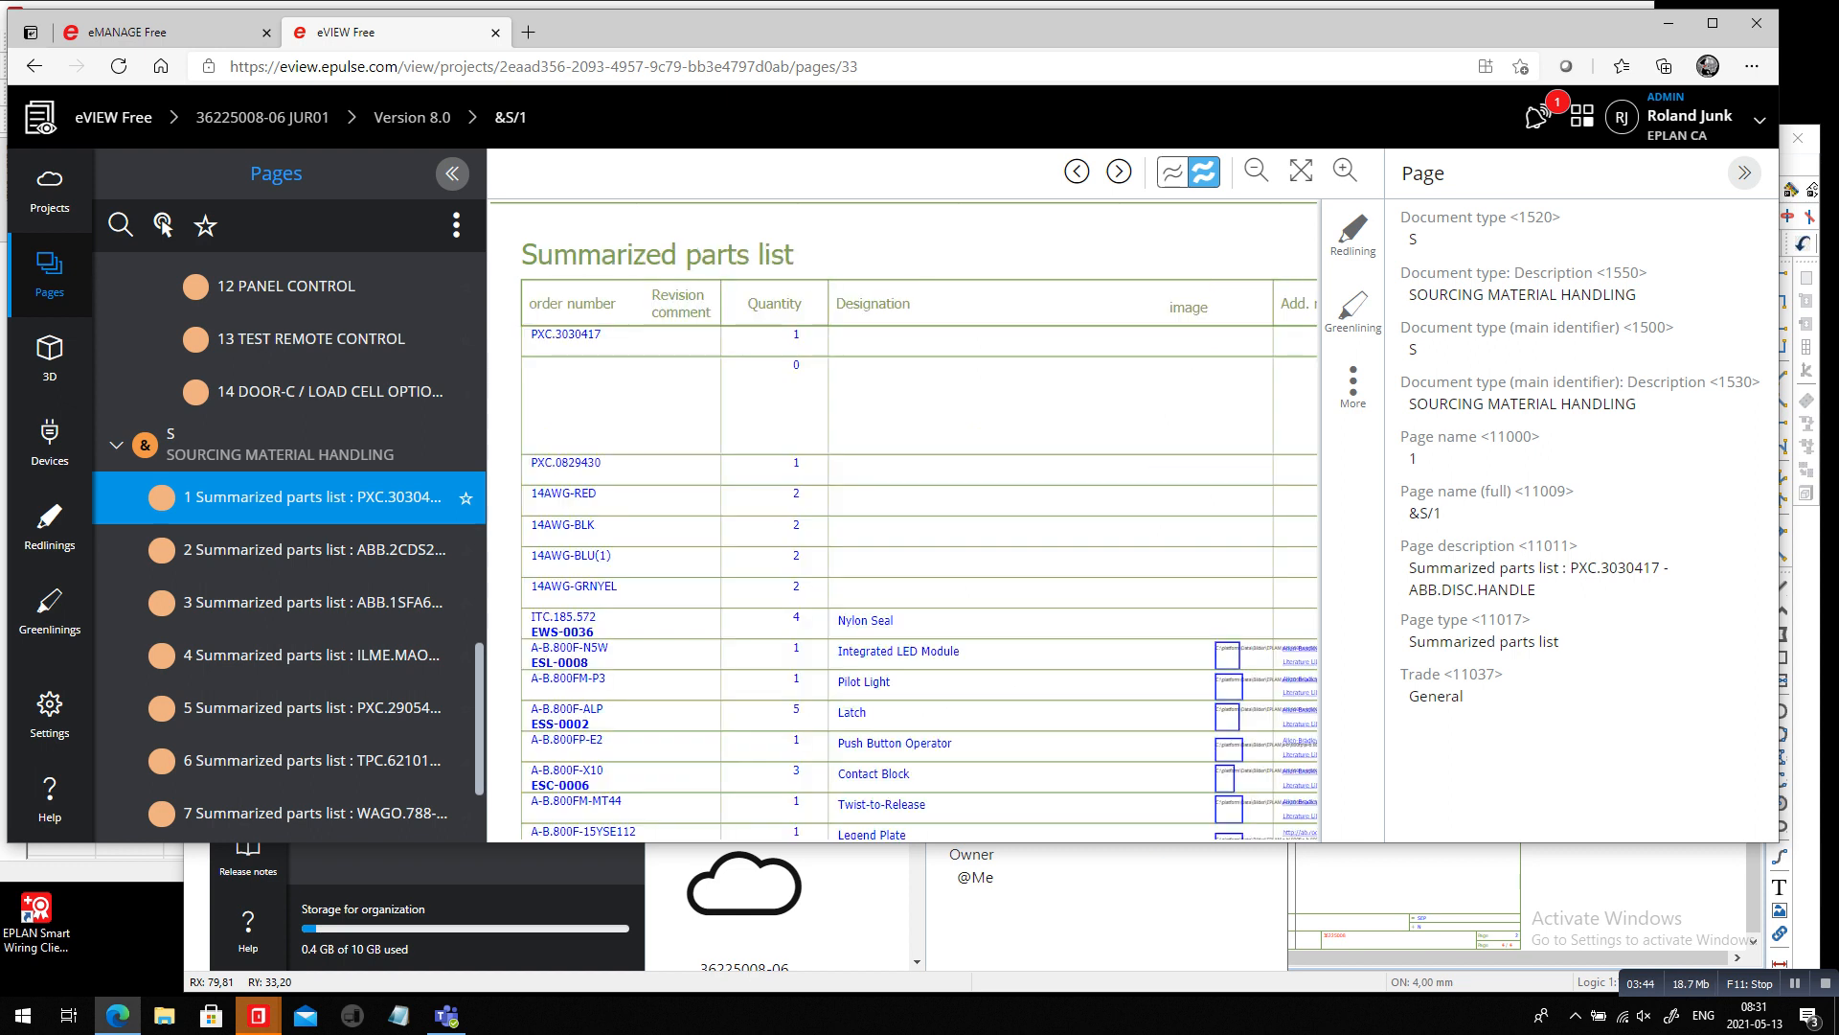
{"action": "left_click", "coordinate": [307, 549]}
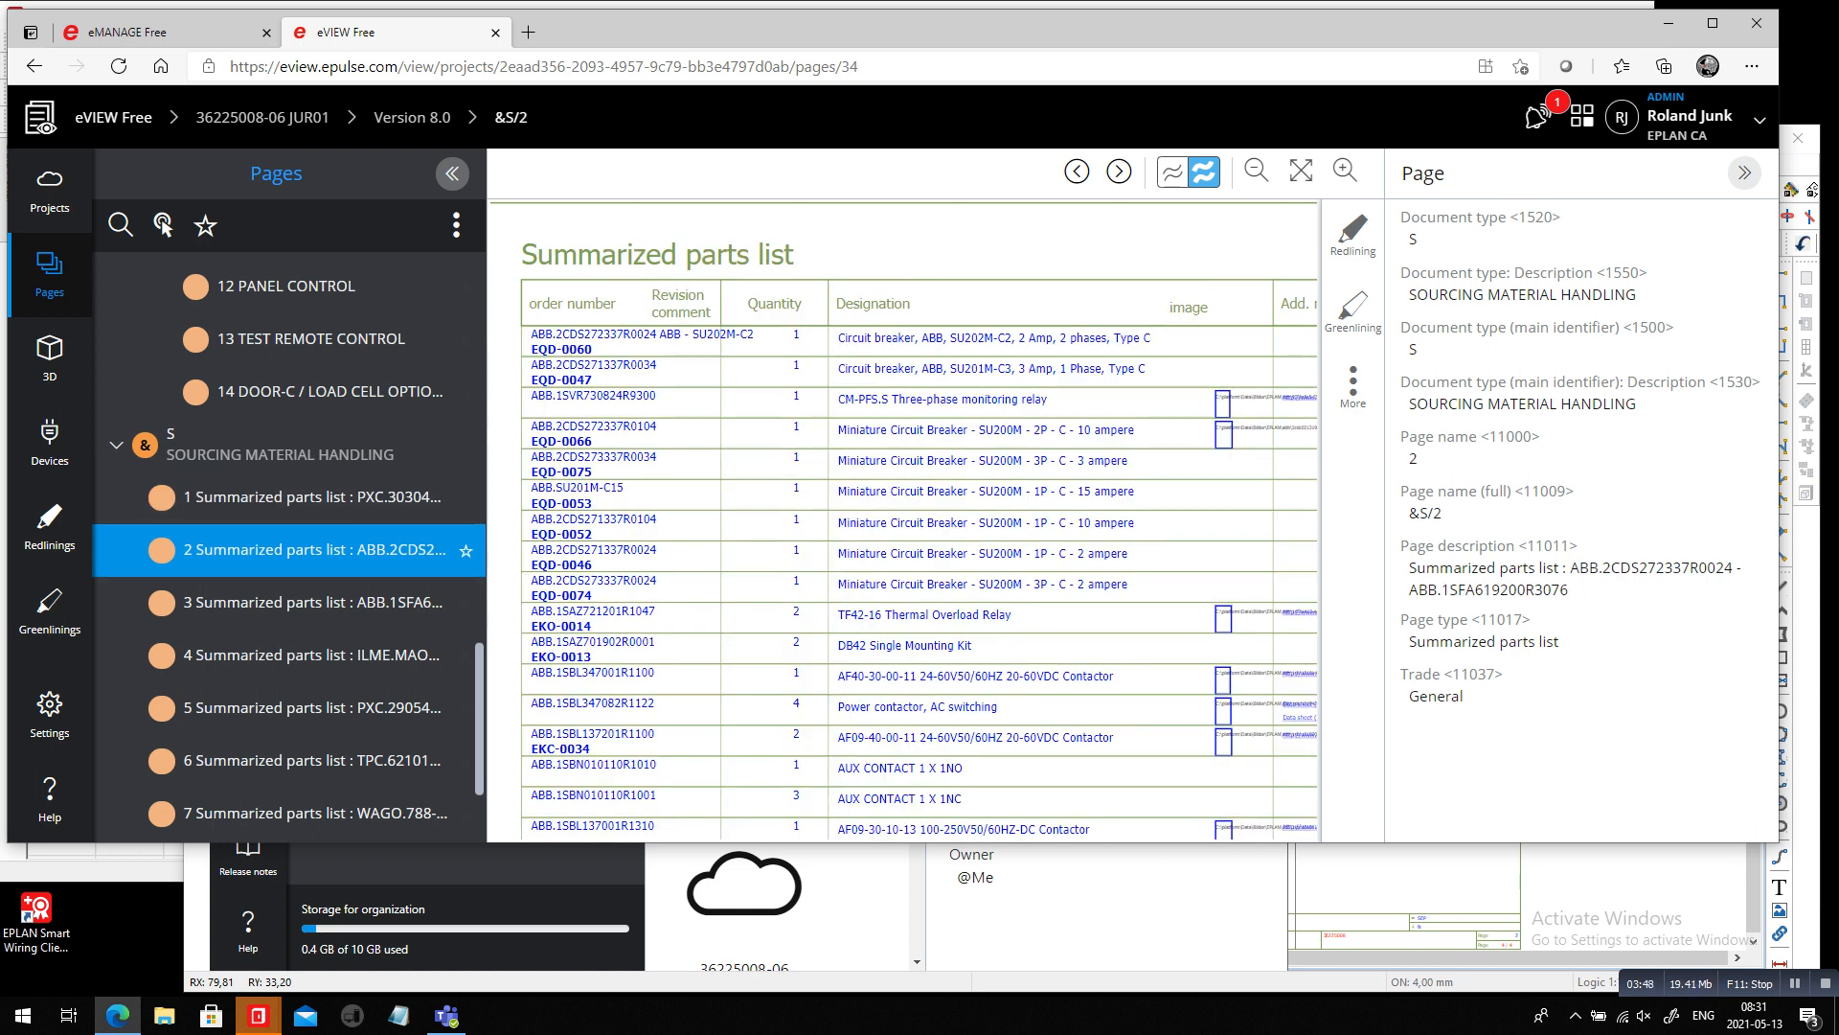
{"action": "left_click", "coordinate": [306, 602]}
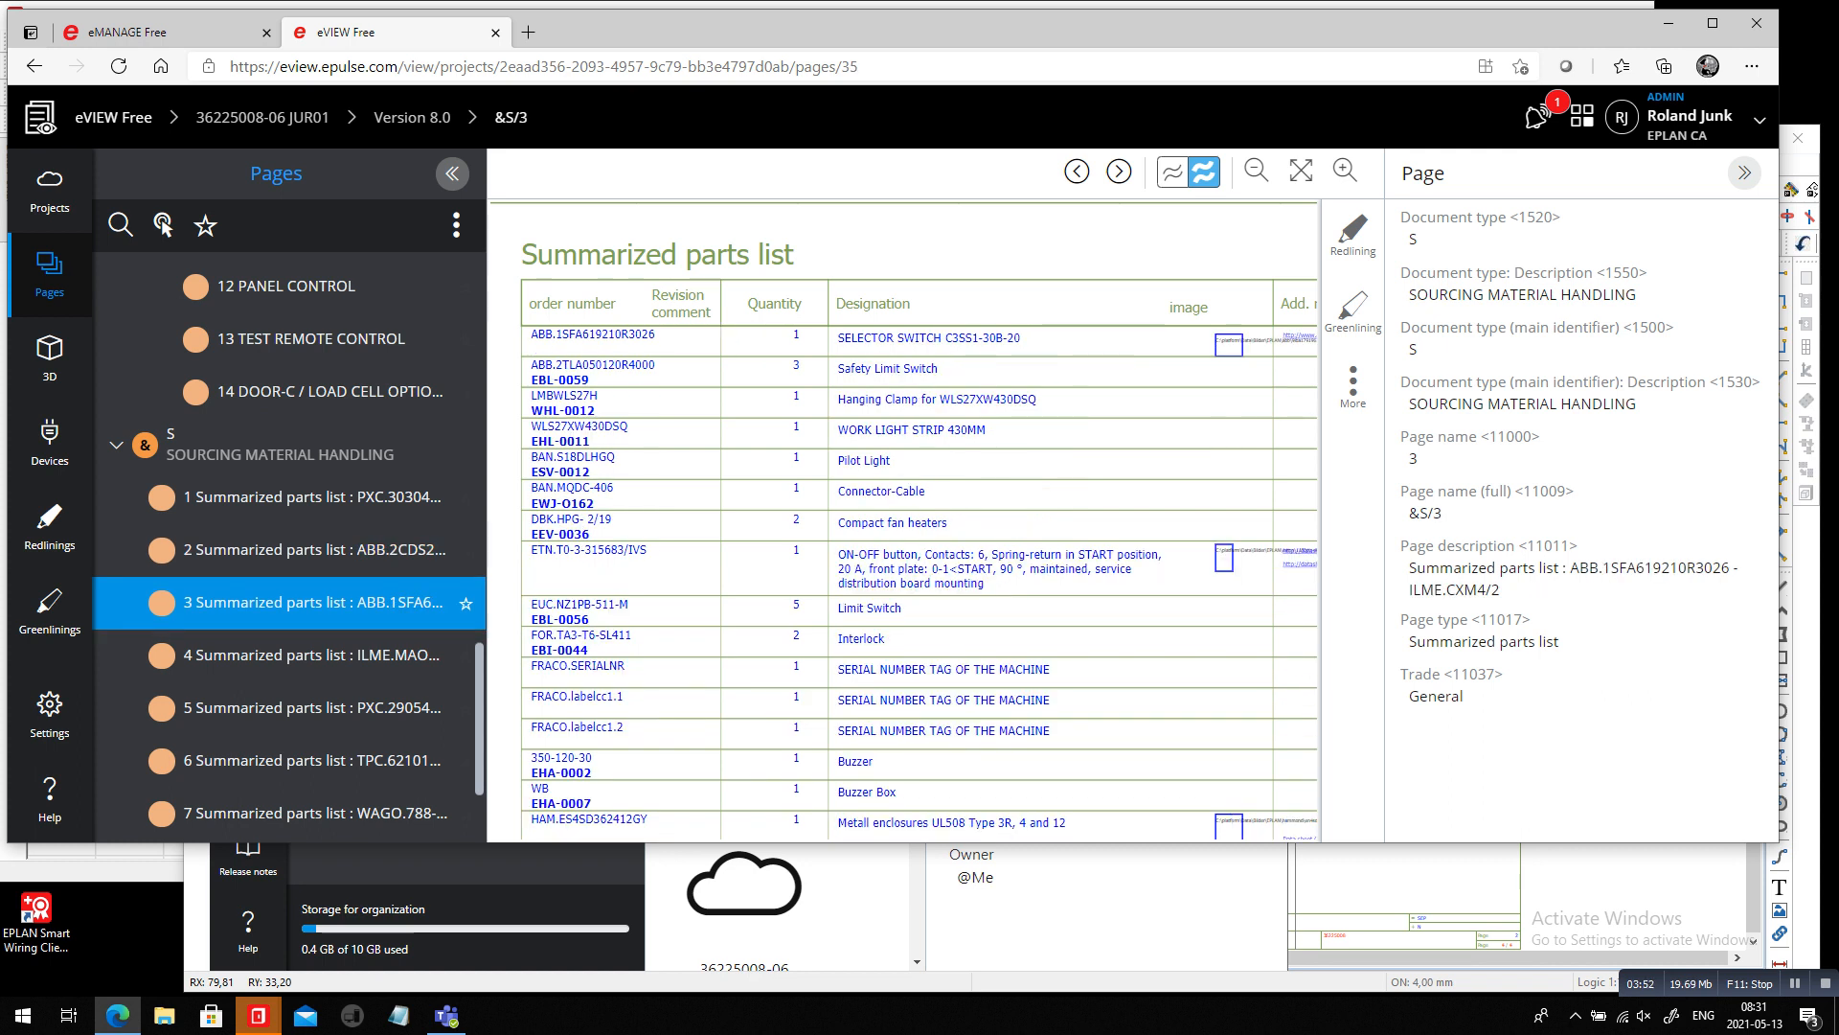
Display Parts list page 2 for N, GC1 MAIN, within the KIT kitting group
{"action": "scroll", "coordinate": [230, 717], "scroll_direction": "down", "scroll_amount": 4}
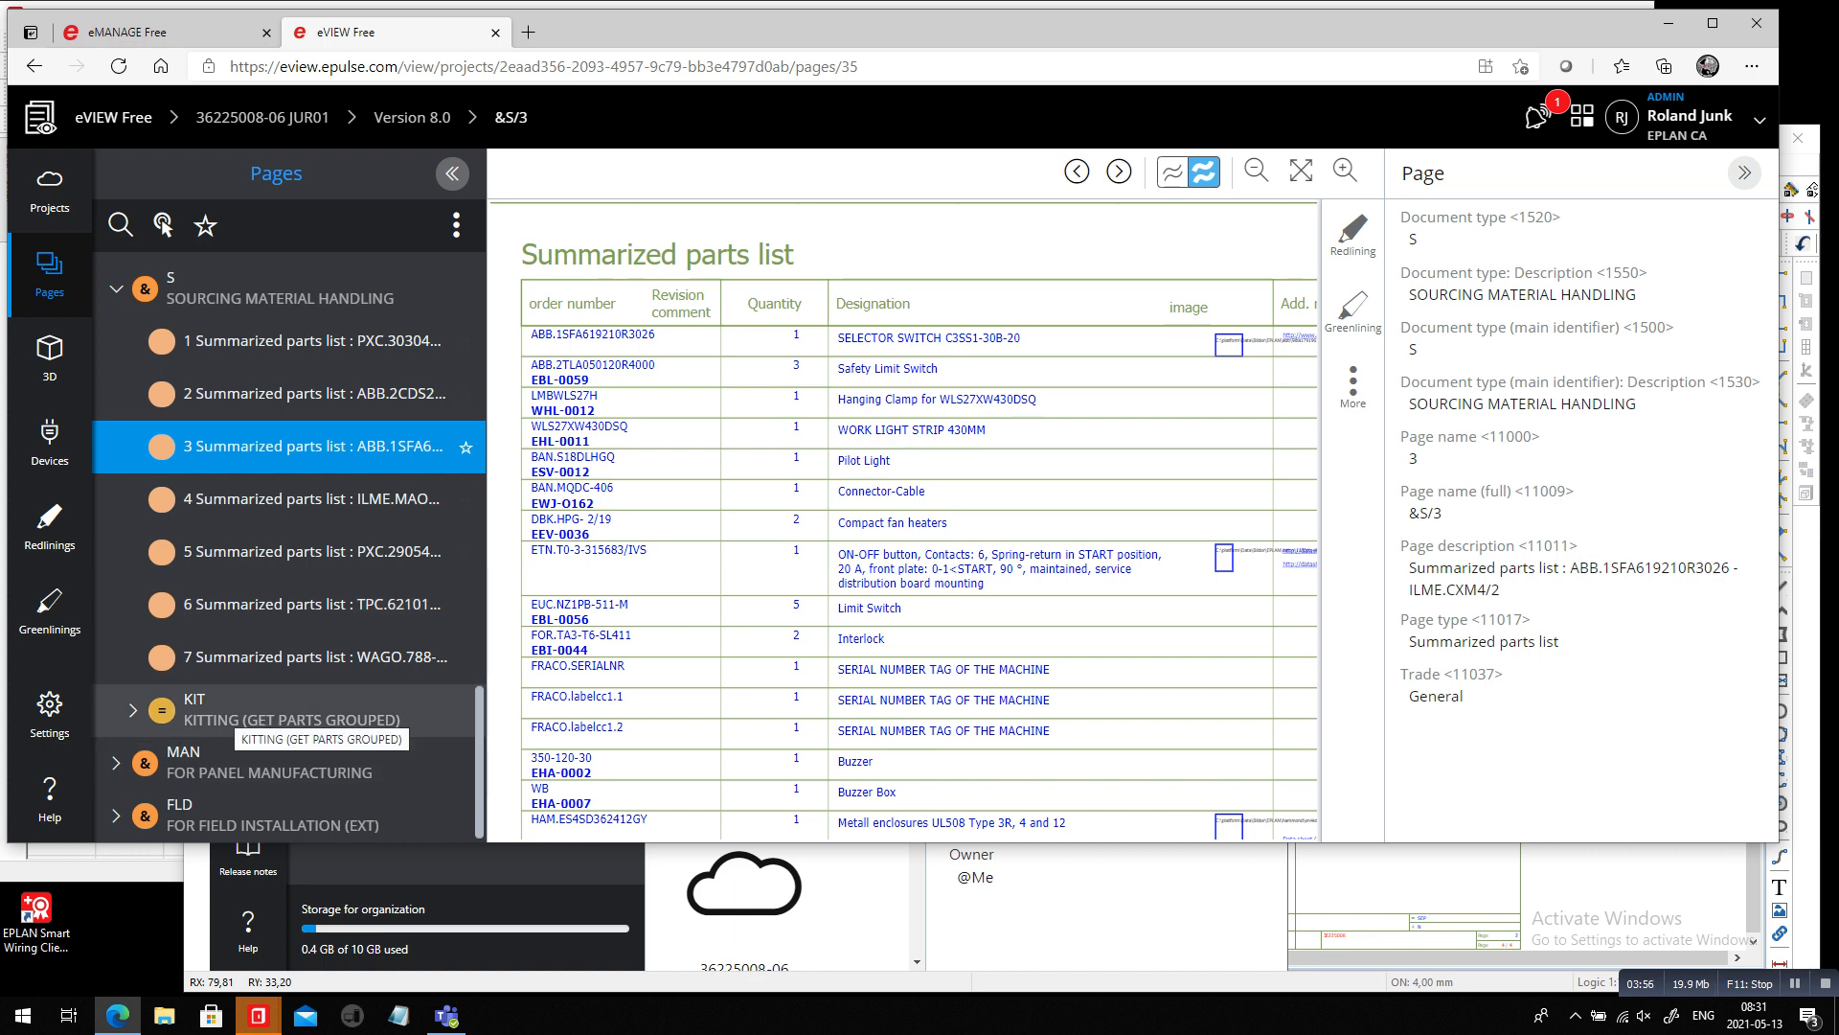
{"action": "left_click", "coordinate": [133, 710]}
{"action": "scroll", "coordinate": [288, 546], "scroll_direction": "down", "scroll_amount": 6}
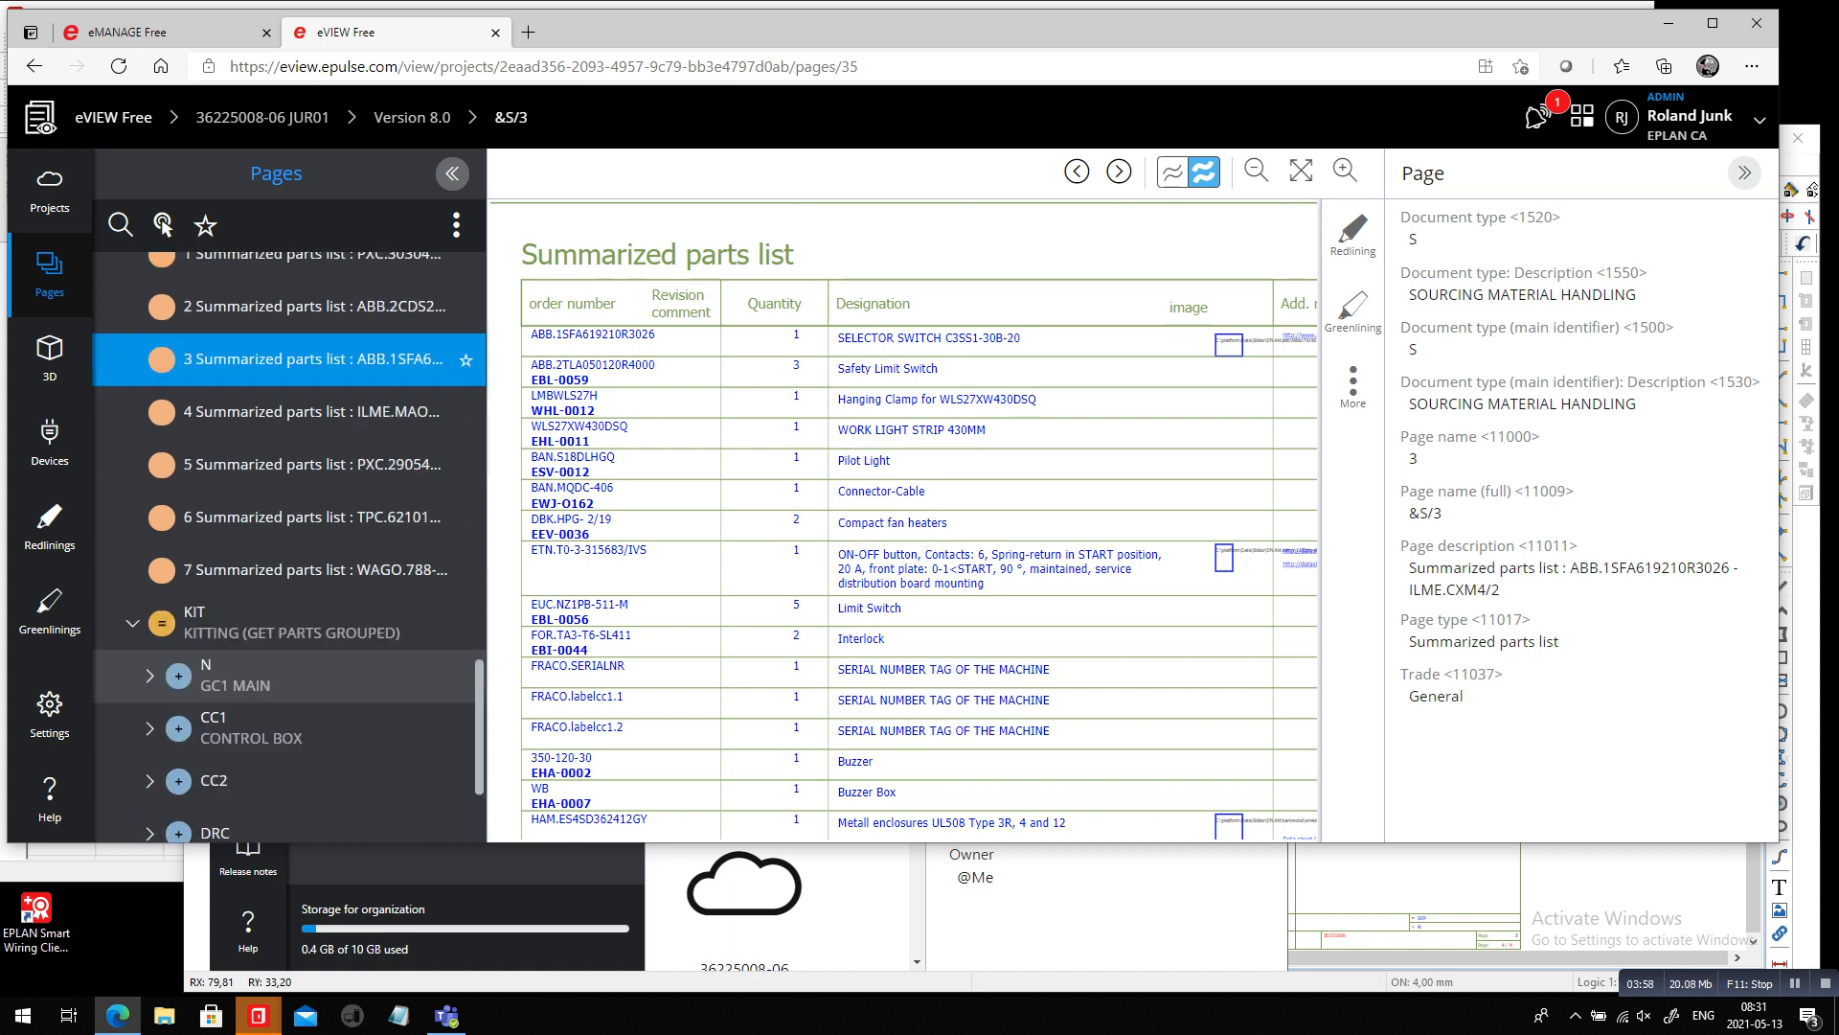
{"action": "left_click", "coordinate": [150, 499]}
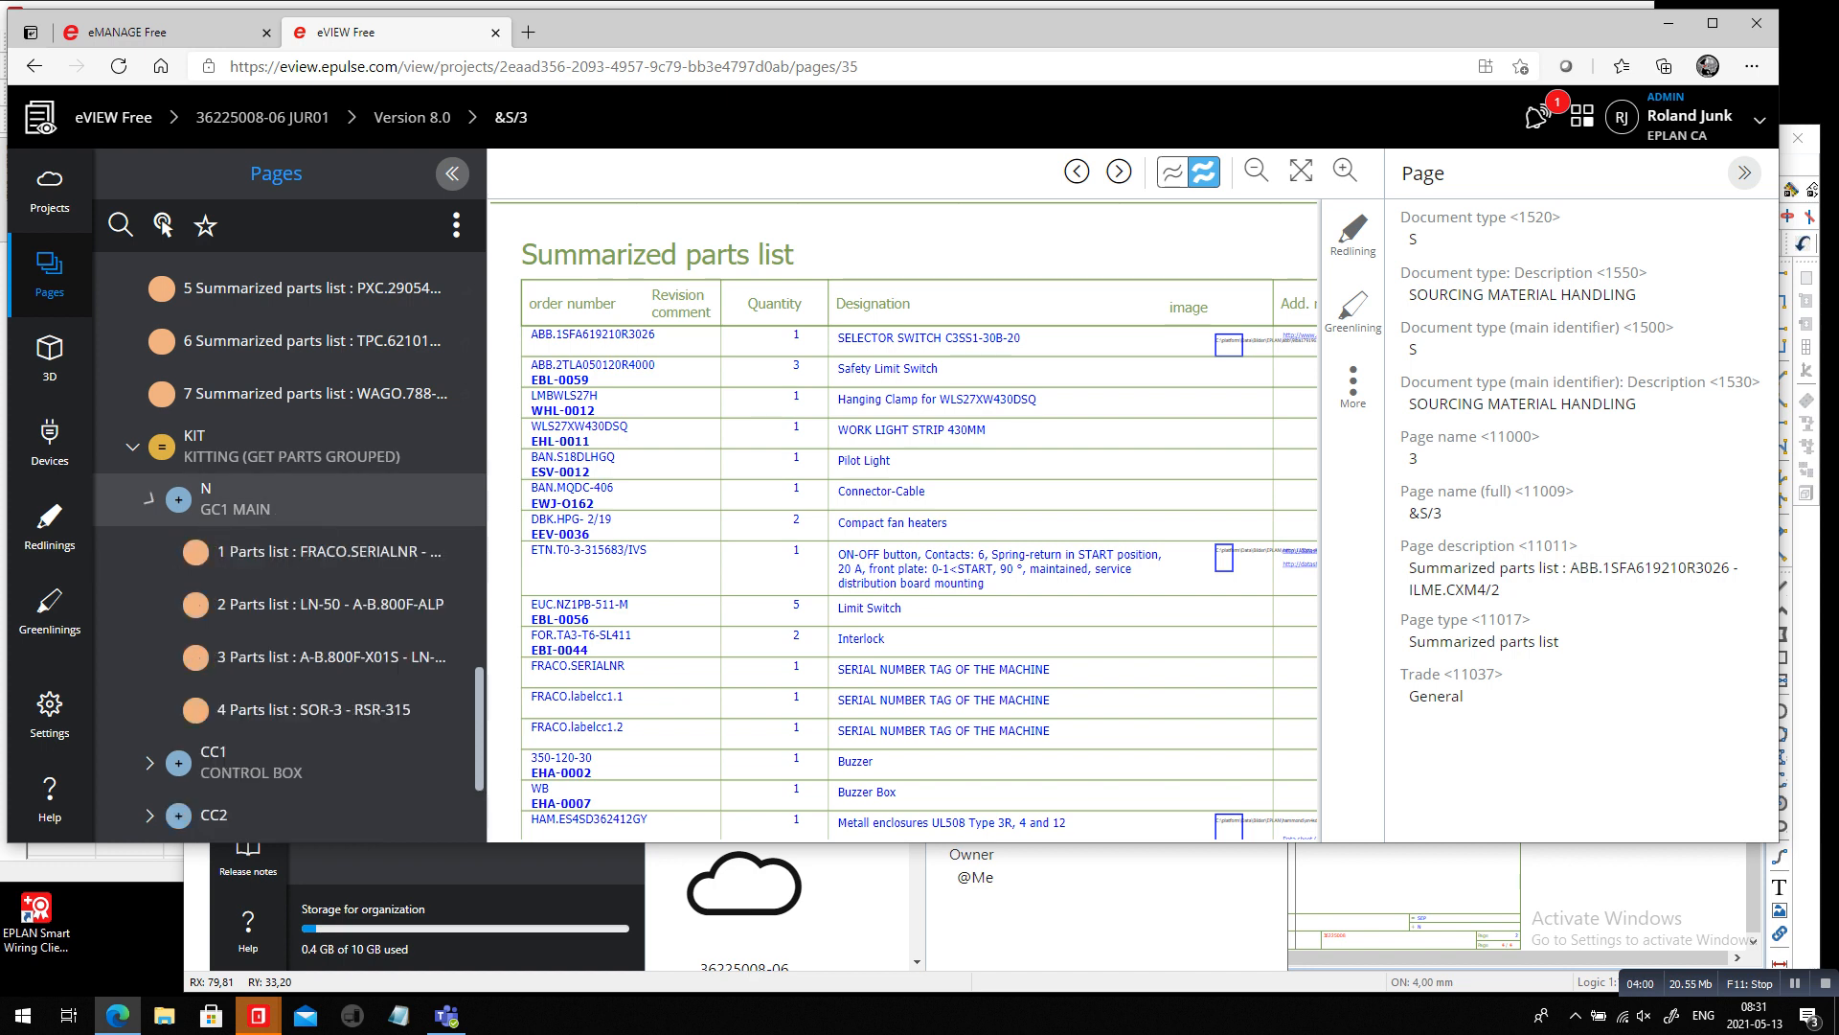
{"action": "left_click", "coordinate": [317, 604]}
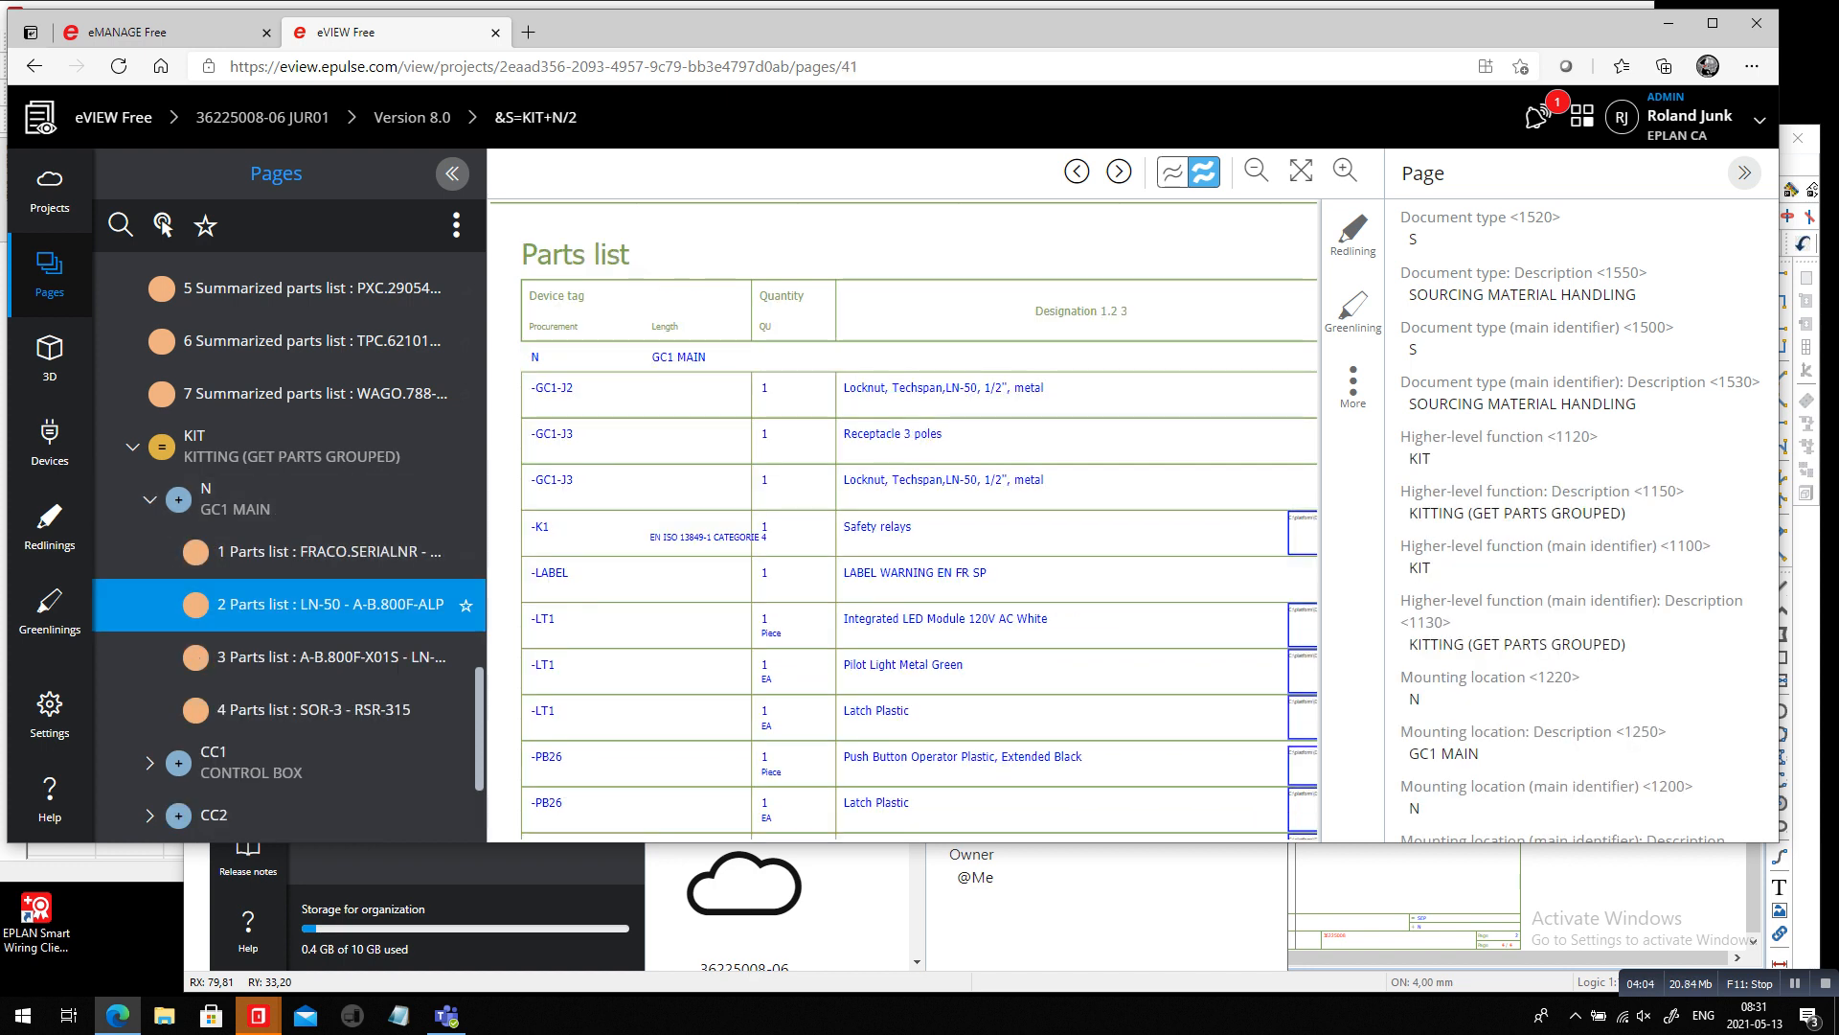
Display Parts list page 4 for CC1, CONTROL BOX, within the kitting group
{"action": "left_click", "coordinate": [149, 763]}
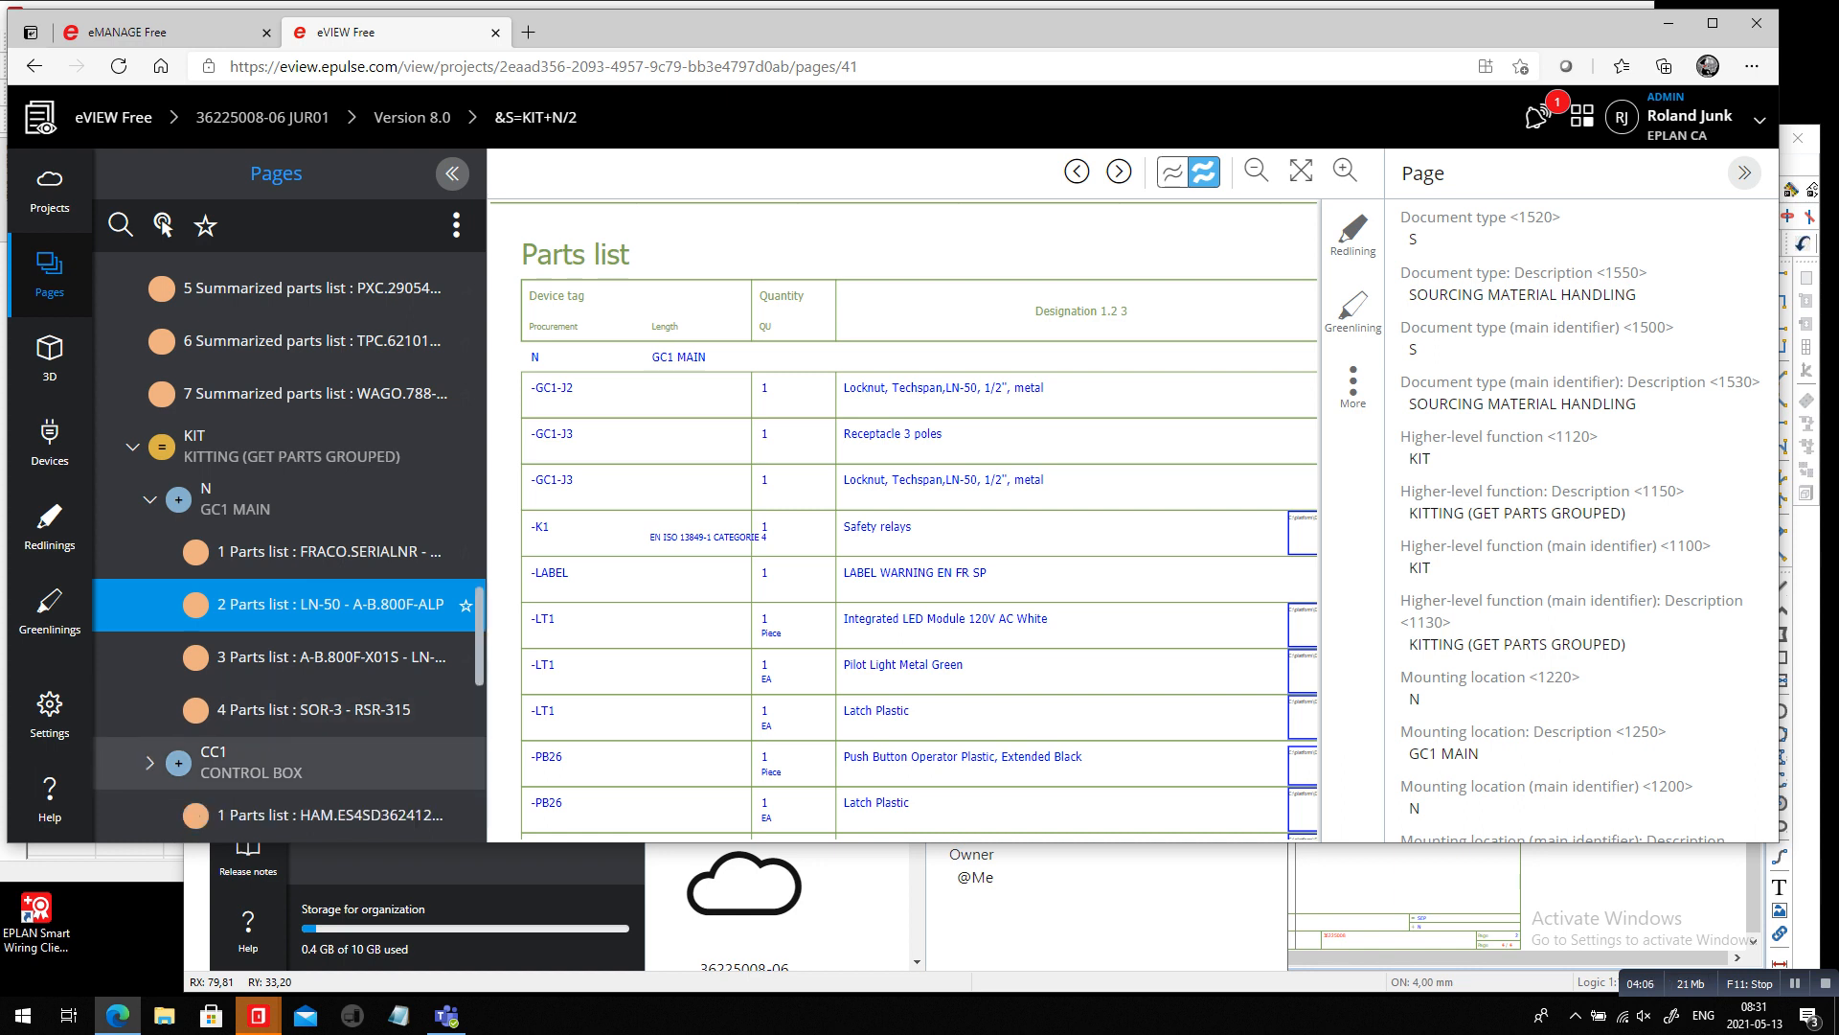
{"action": "scroll", "coordinate": [287, 814], "scroll_direction": "down", "scroll_amount": 3}
{"action": "left_click", "coordinate": [326, 712]}
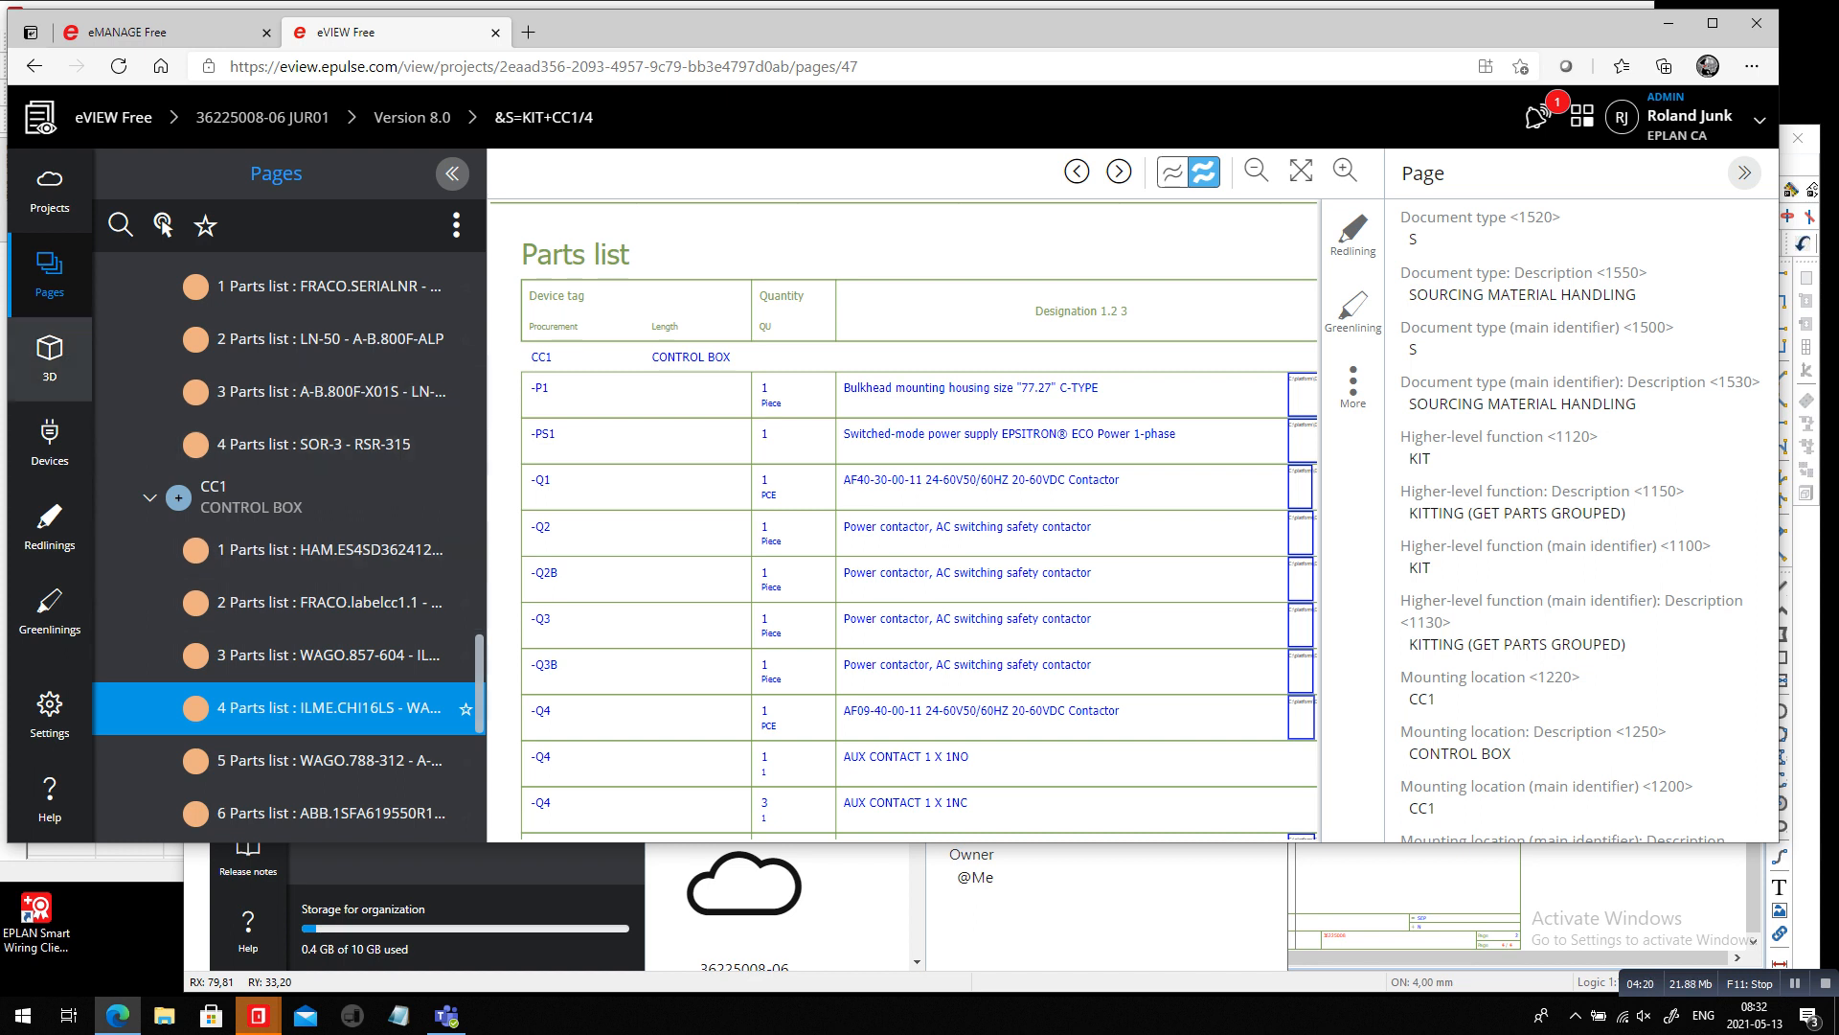
View the 3D layout spaces of control box CC1 and ground control GC1, examining GC1 up close
{"action": "left_click", "coordinate": [50, 359]}
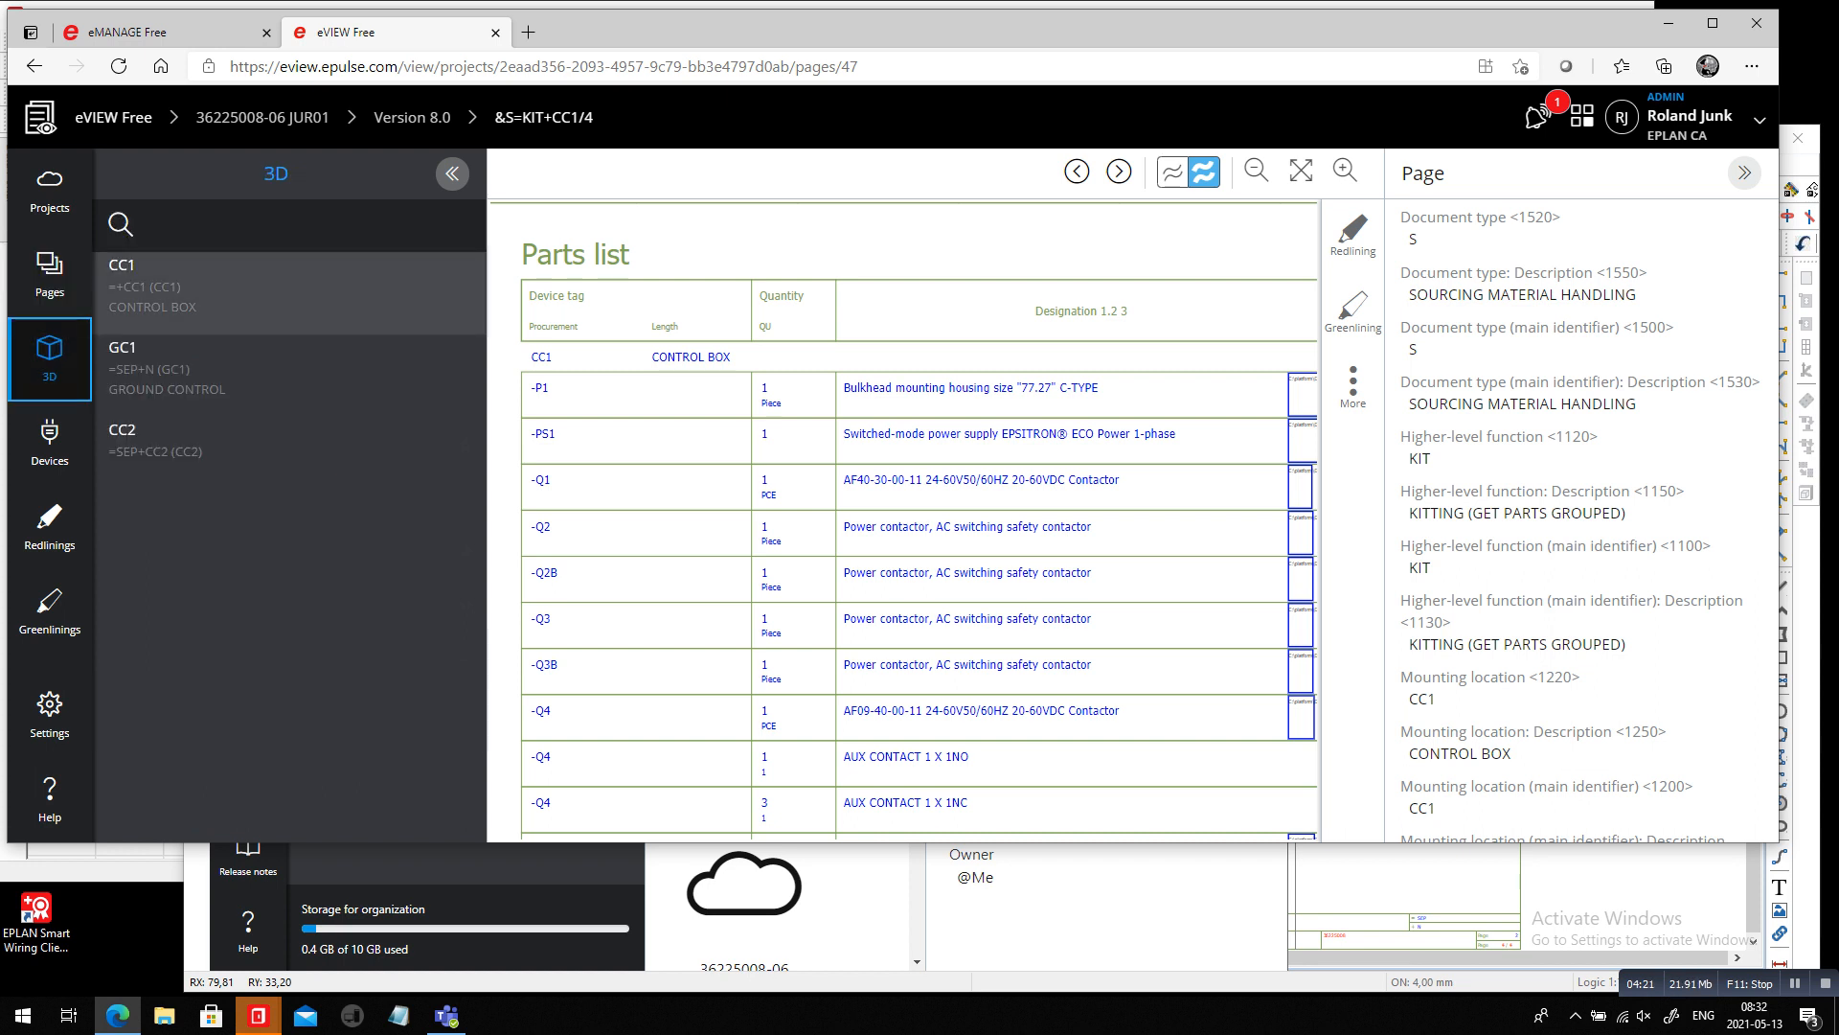
{"action": "left_click", "coordinate": [192, 292]}
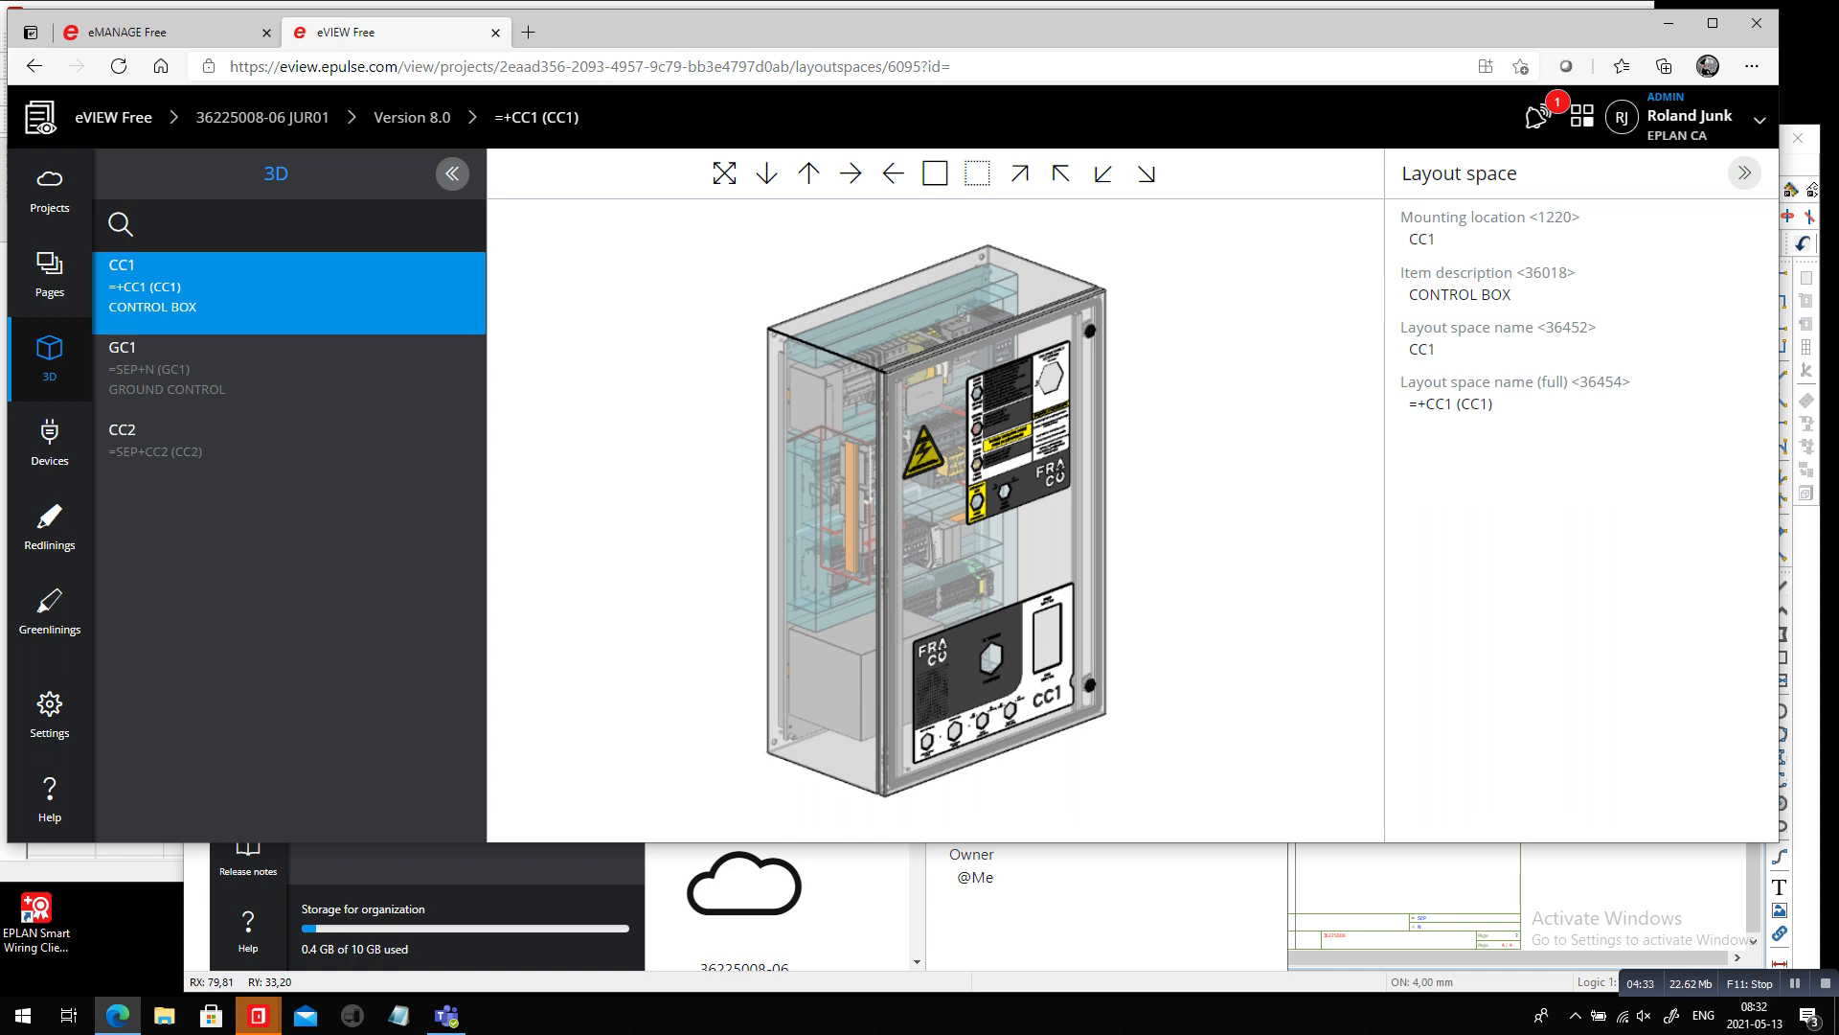
{"action": "left_click", "coordinate": [196, 374]}
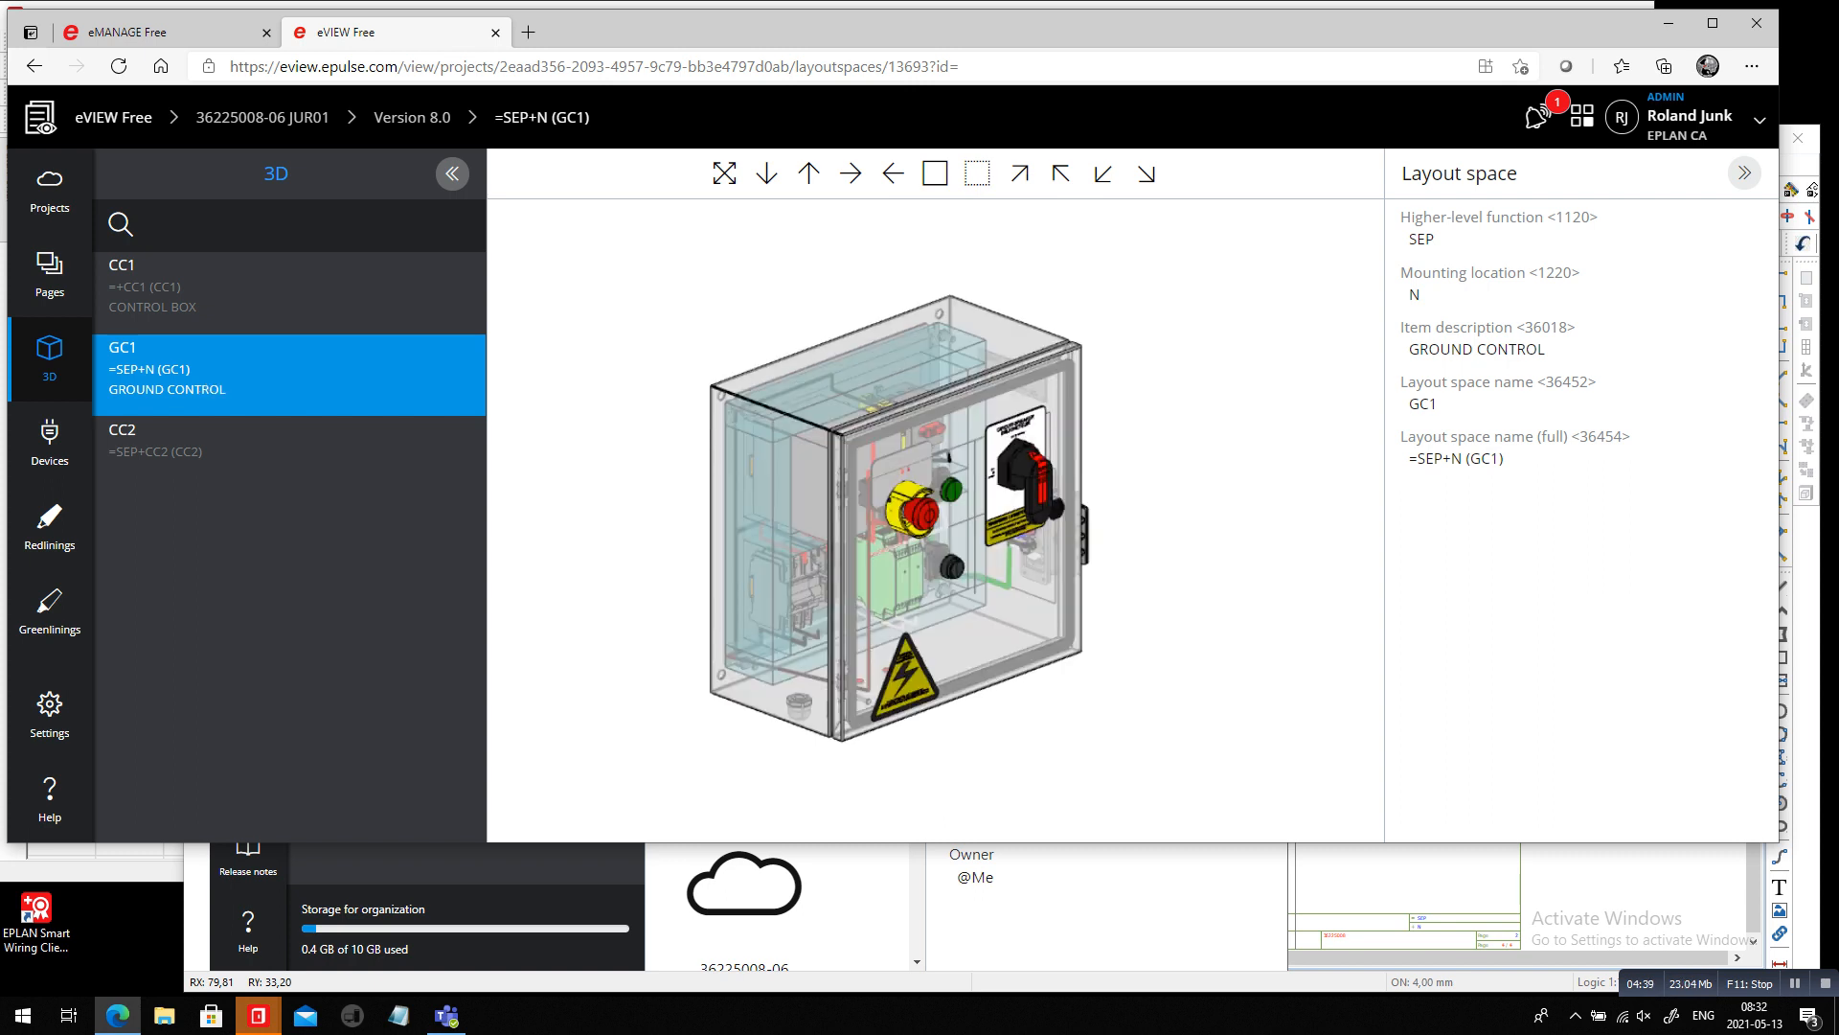
{"action": "scroll", "coordinate": [935, 521], "scroll_direction": "up", "scroll_amount": 5}
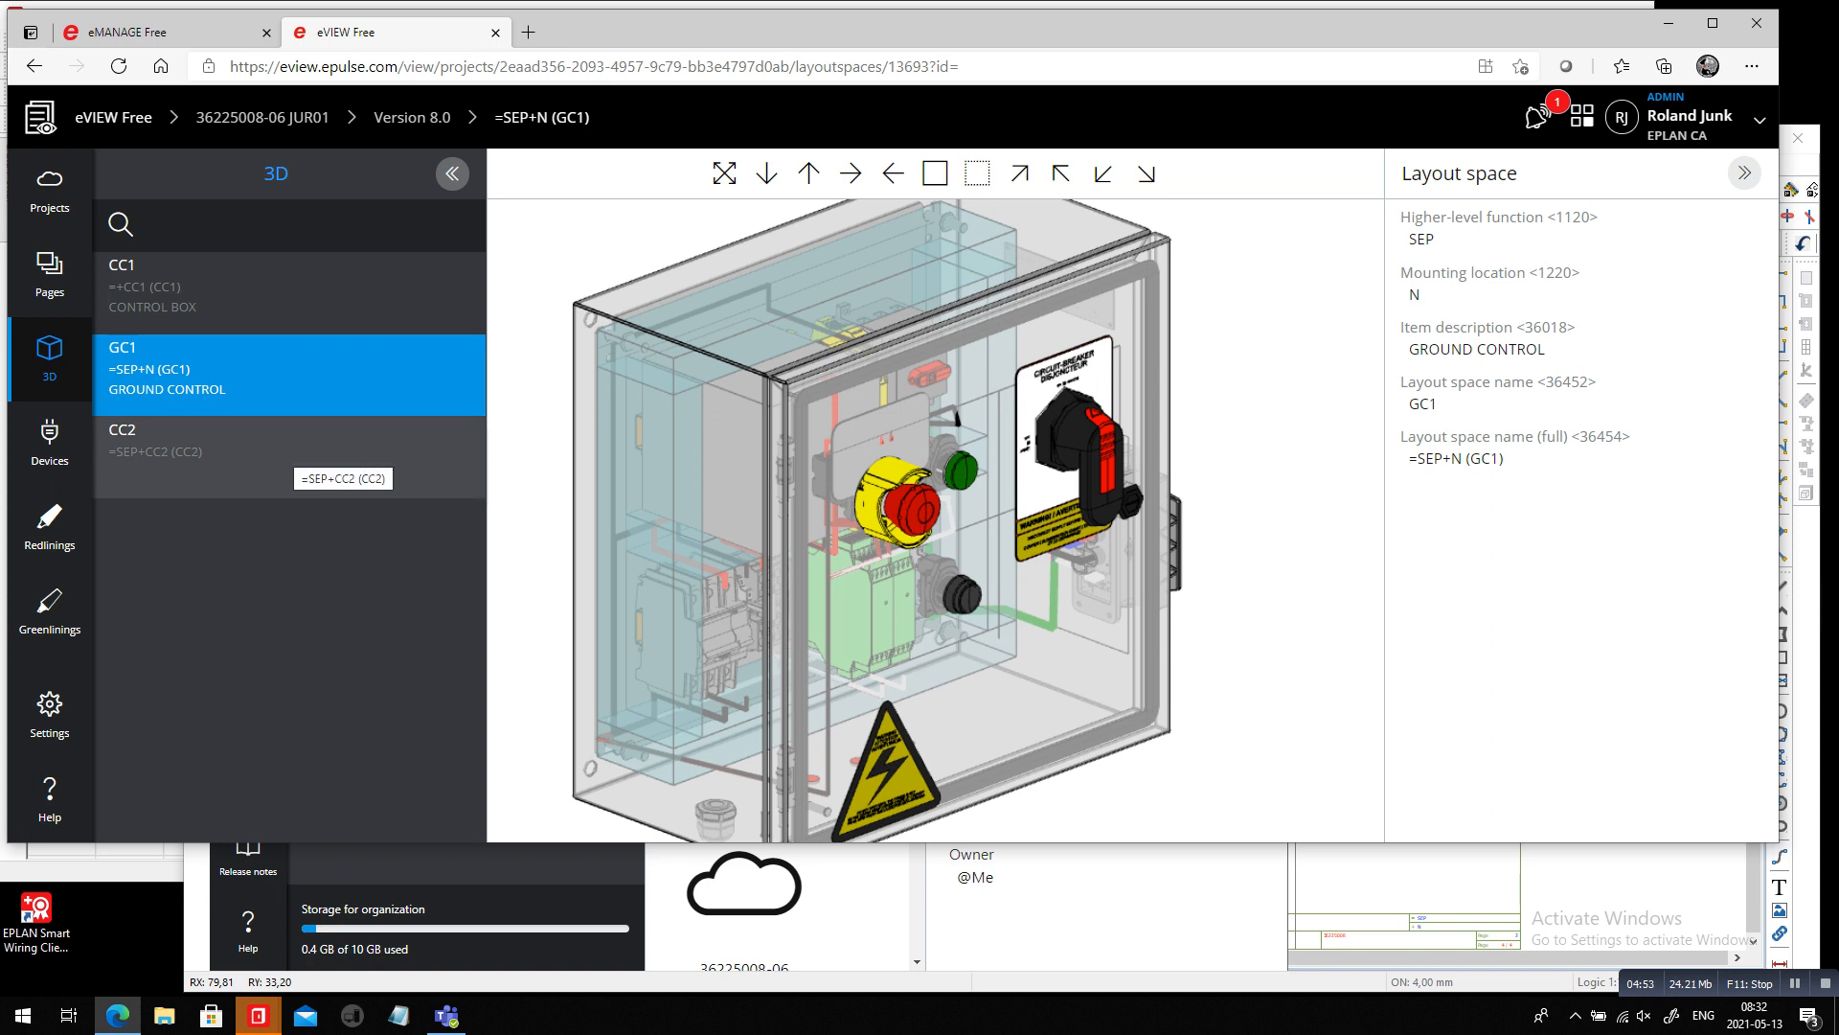
Locate device RG1 of N, GC1 MAIN, on its schematic page through the project's device list
{"action": "left_click", "coordinate": [50, 442]}
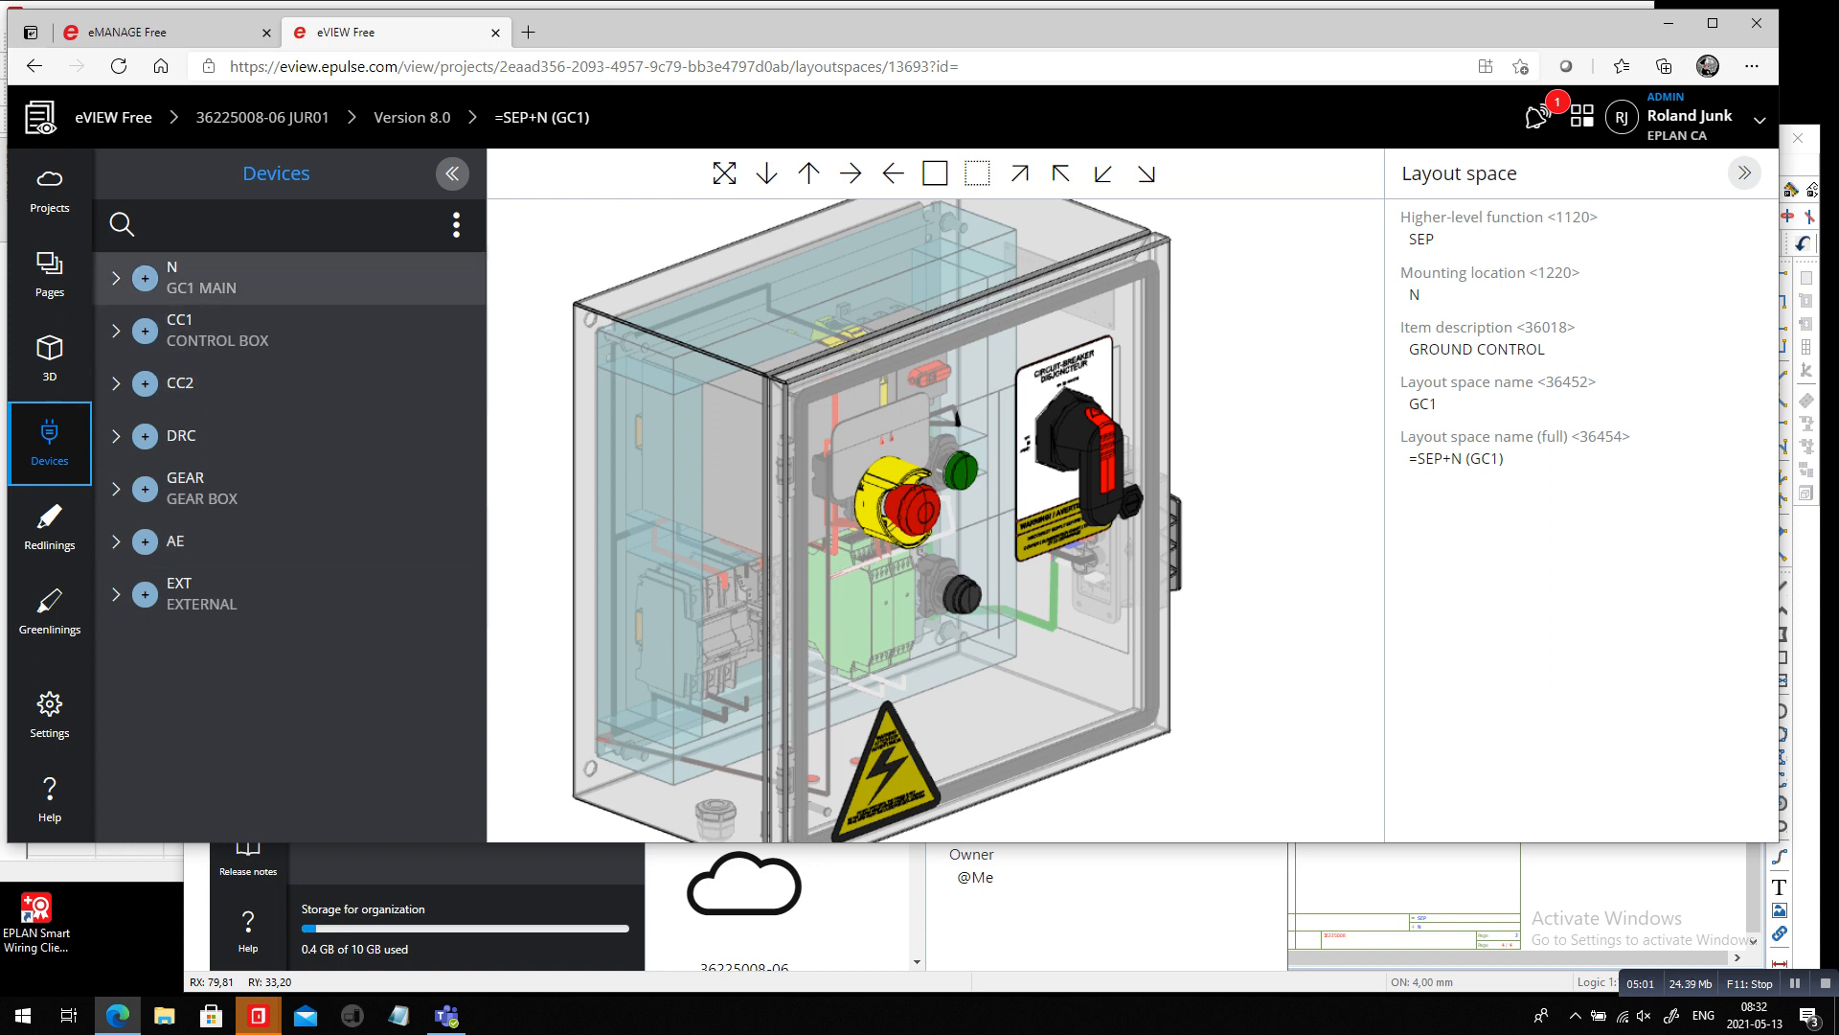
{"action": "left_click", "coordinate": [116, 278]}
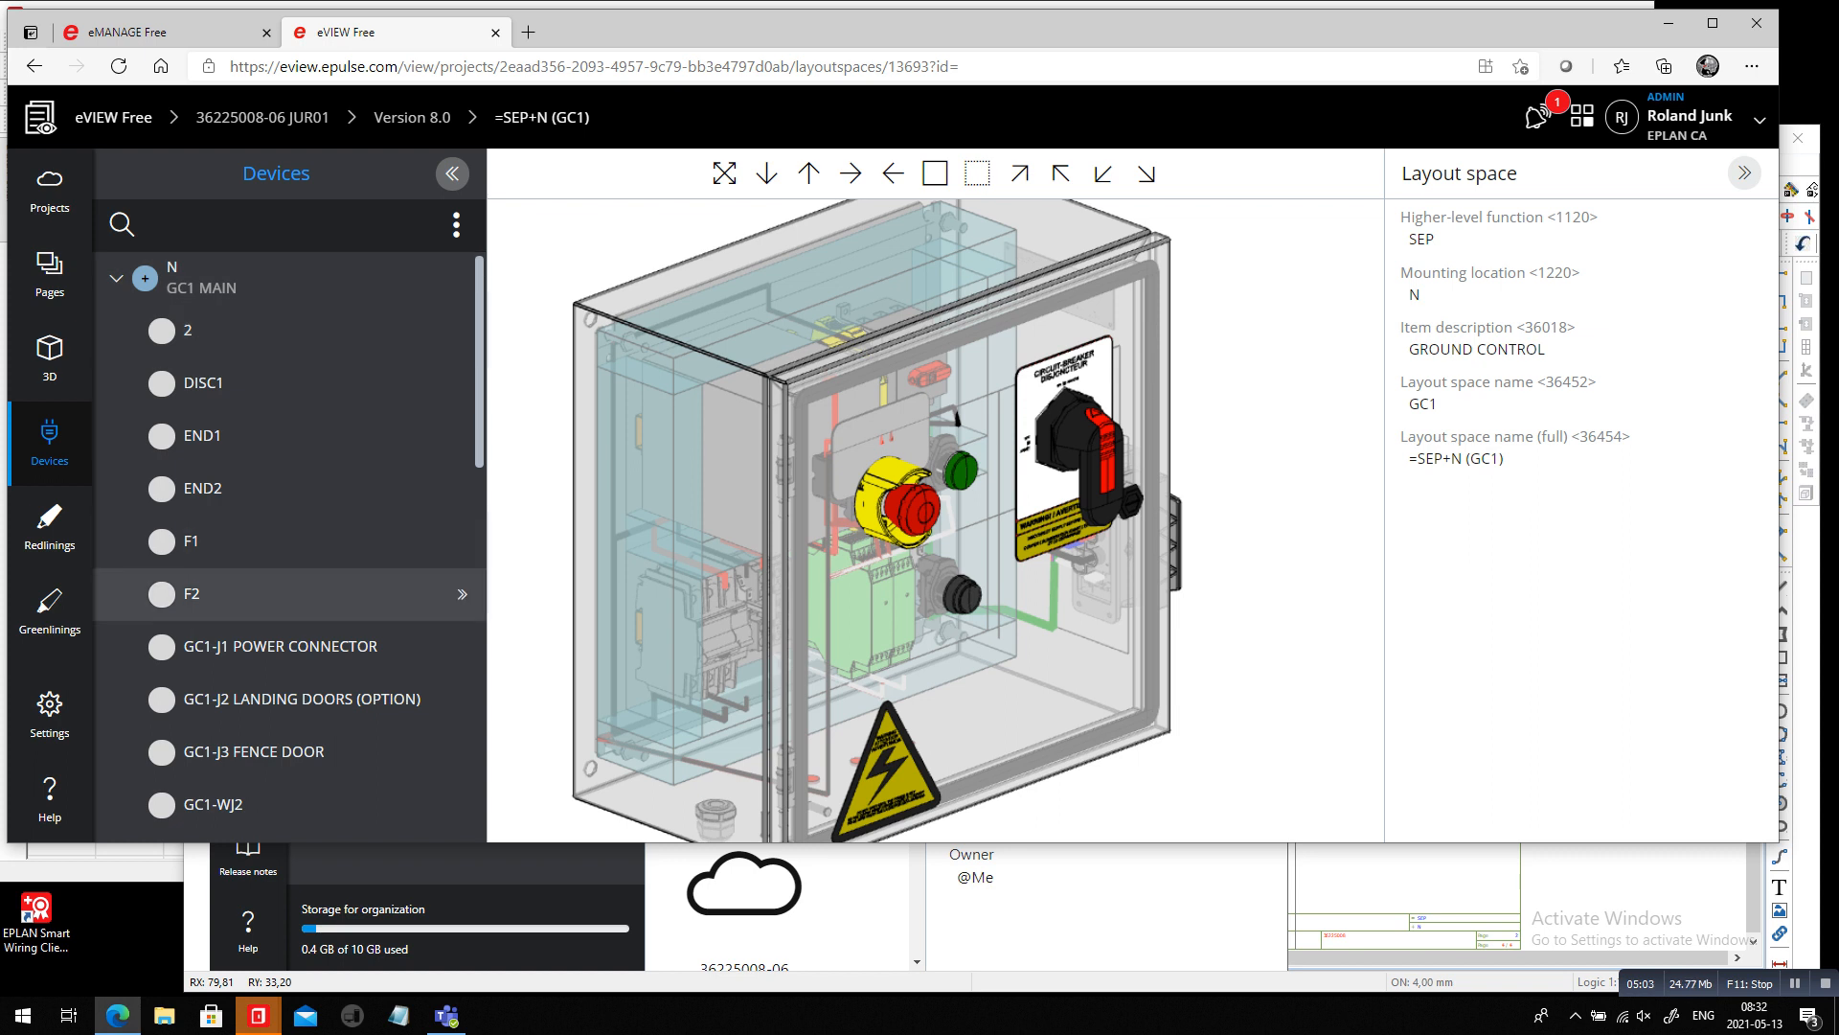
{"action": "scroll", "coordinate": [287, 699], "scroll_direction": "down", "scroll_amount": 5}
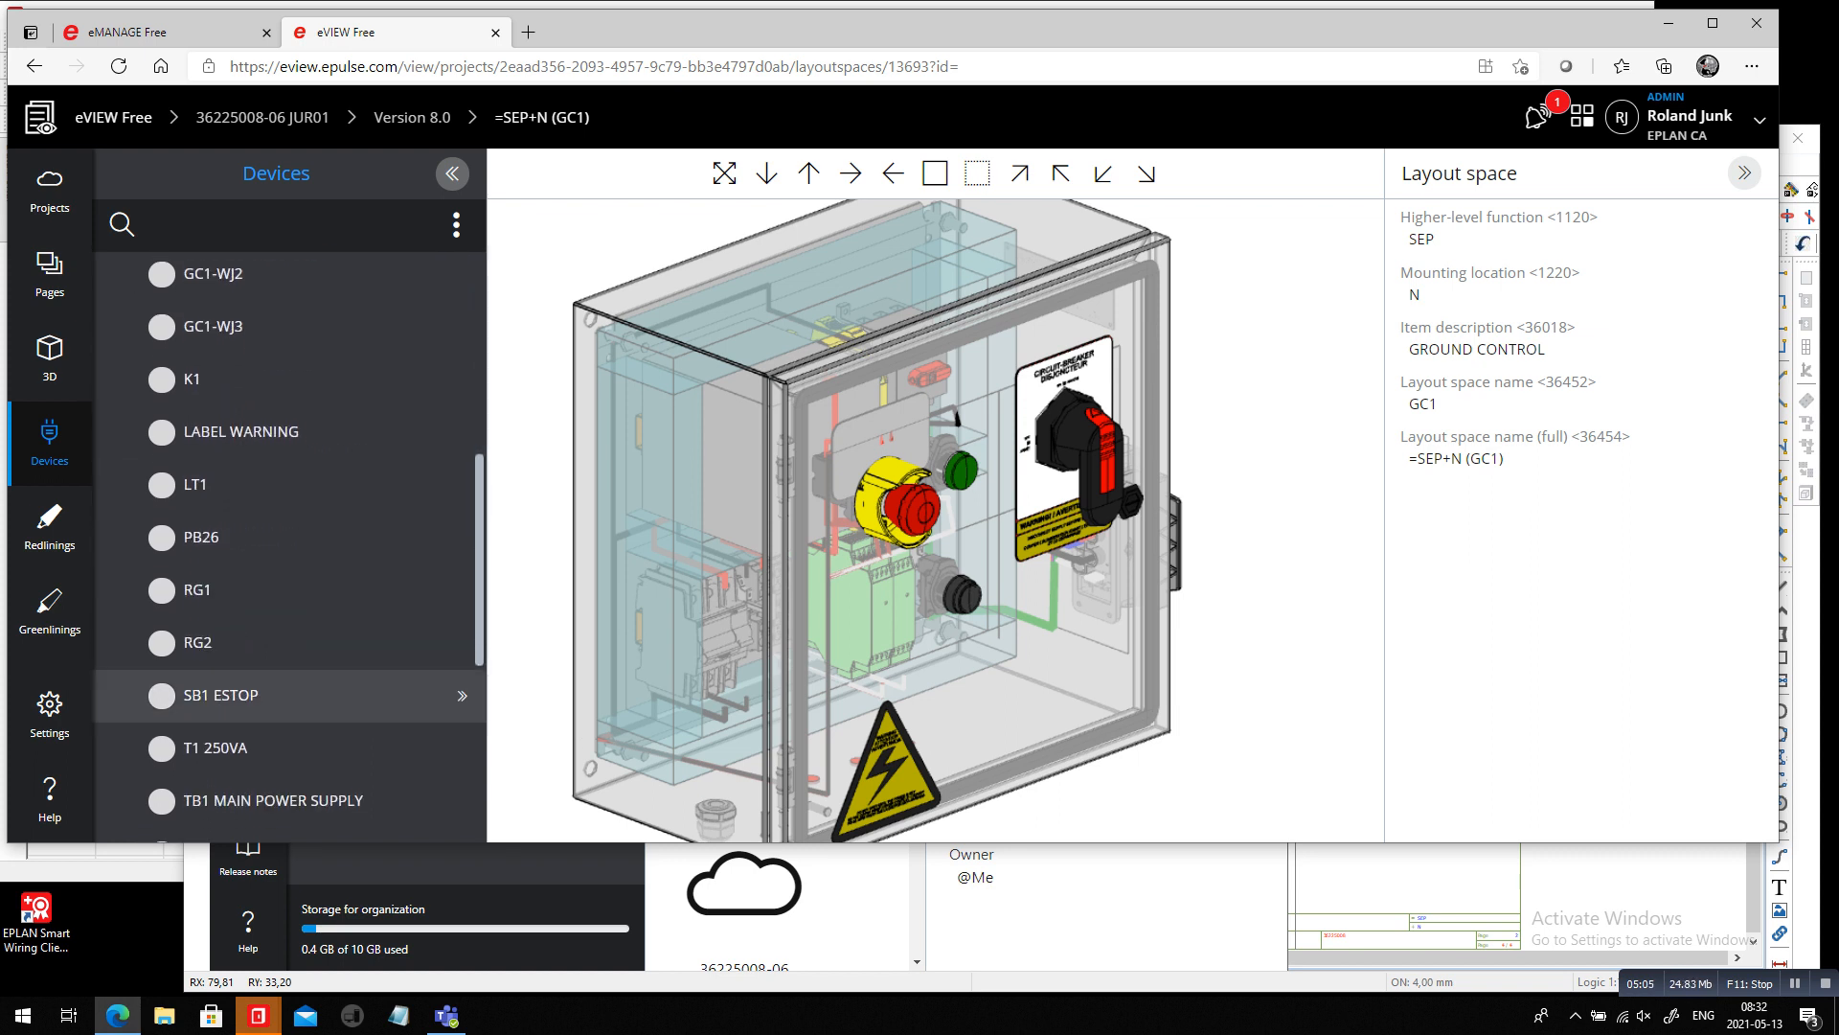
{"action": "left_click", "coordinate": [287, 589]}
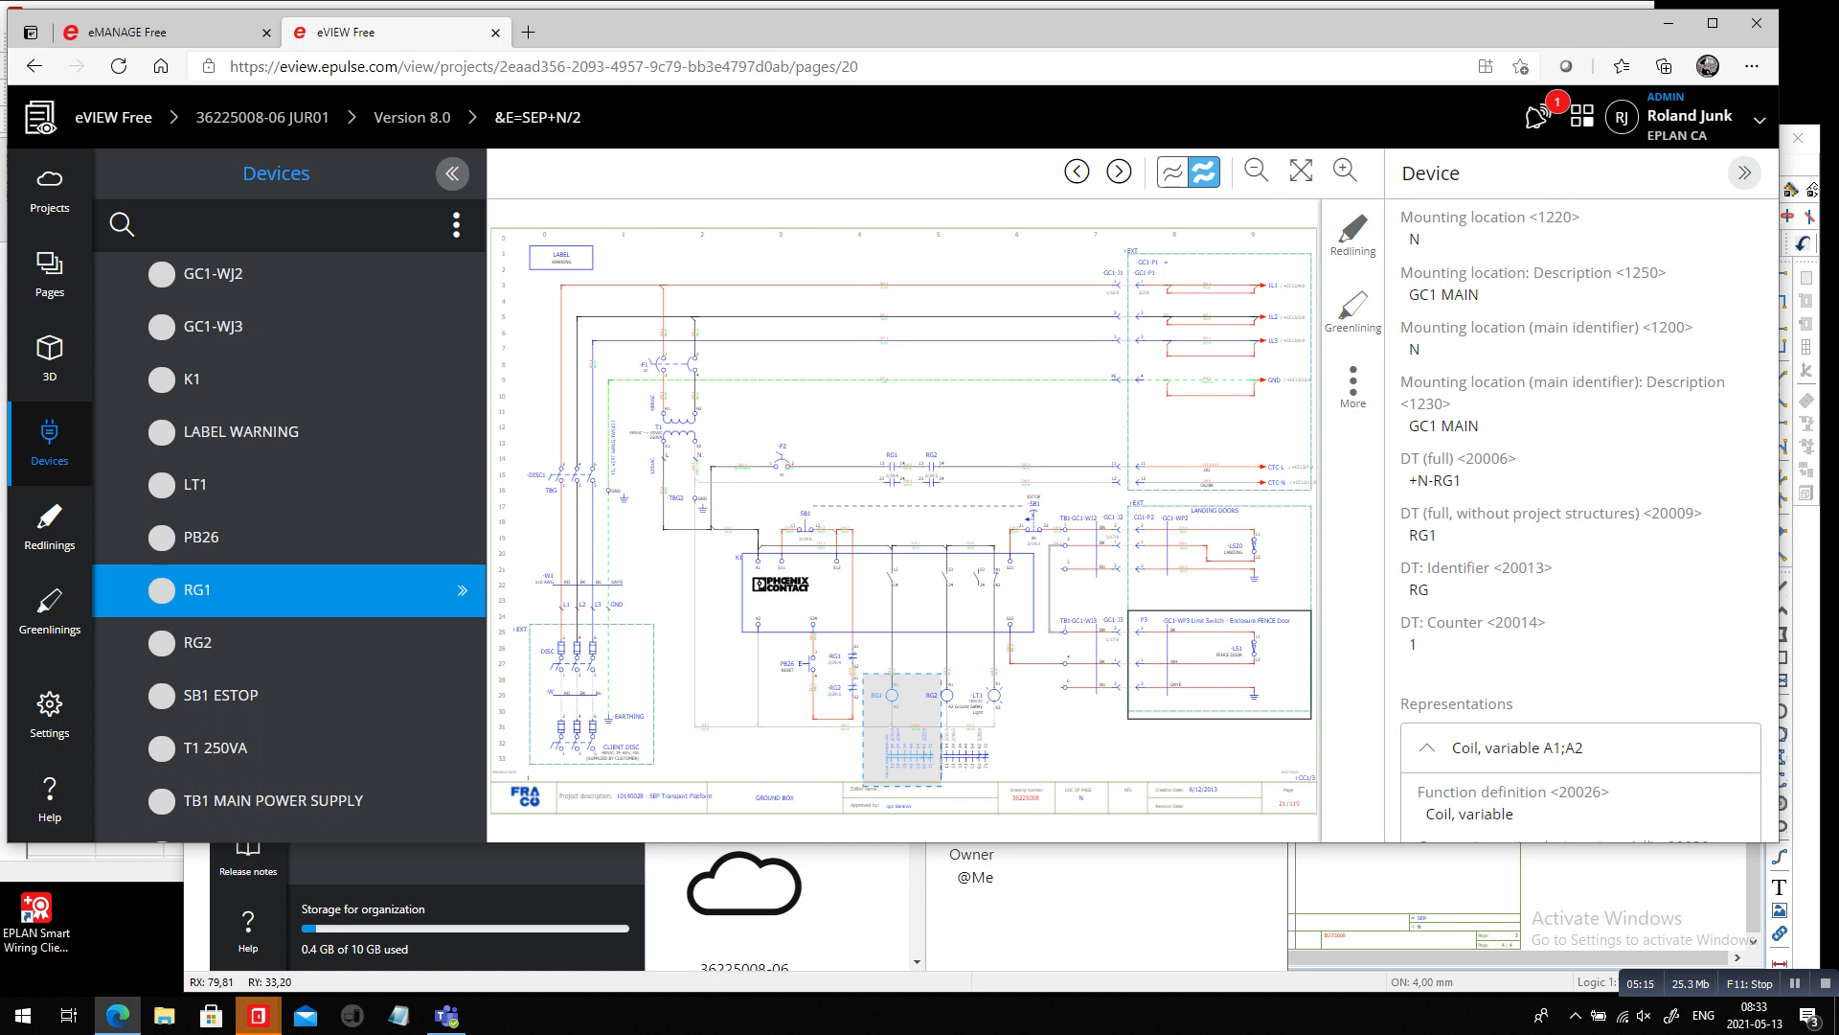
Show RG1's part PXC.2981402 in the EPLAN Data Portal and dismiss the browser support warning
{"action": "scroll", "coordinate": [1581, 428], "scroll_direction": "down", "scroll_amount": 5}
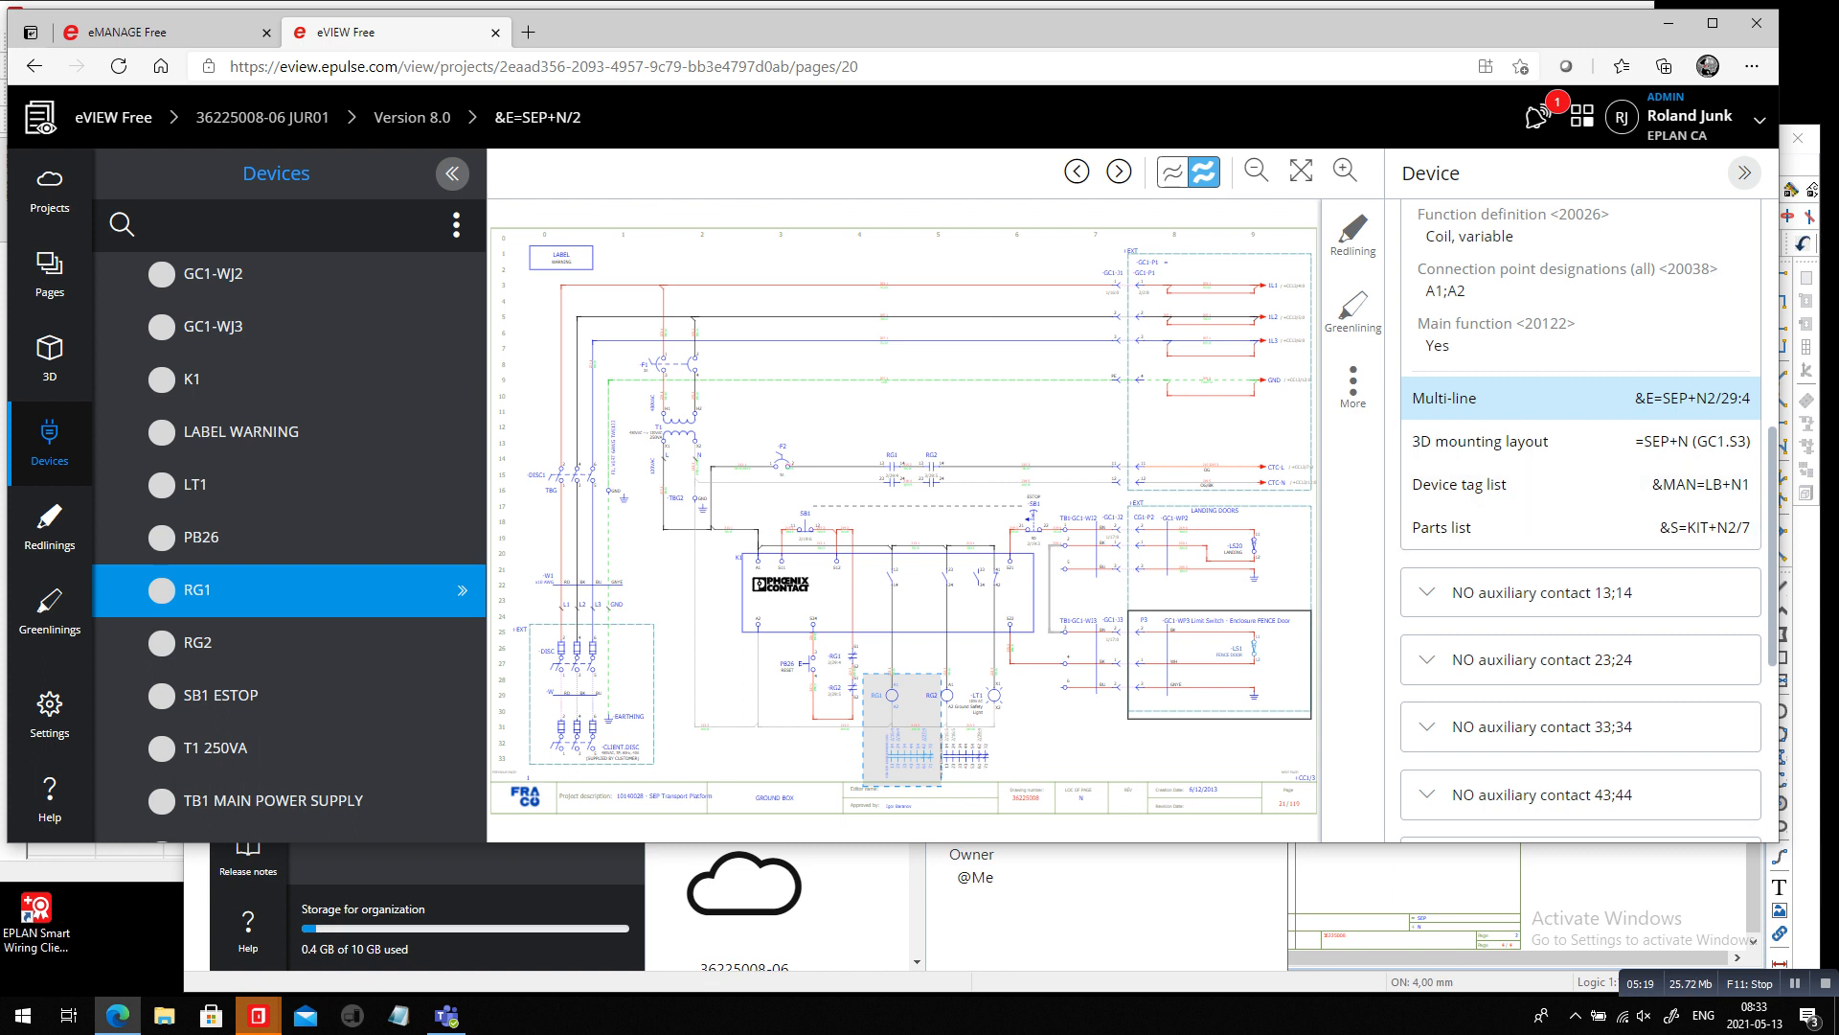
{"action": "scroll", "coordinate": [1581, 398], "scroll_direction": "down", "scroll_amount": 3}
{"action": "scroll", "coordinate": [1580, 398], "scroll_direction": "down", "scroll_amount": 2}
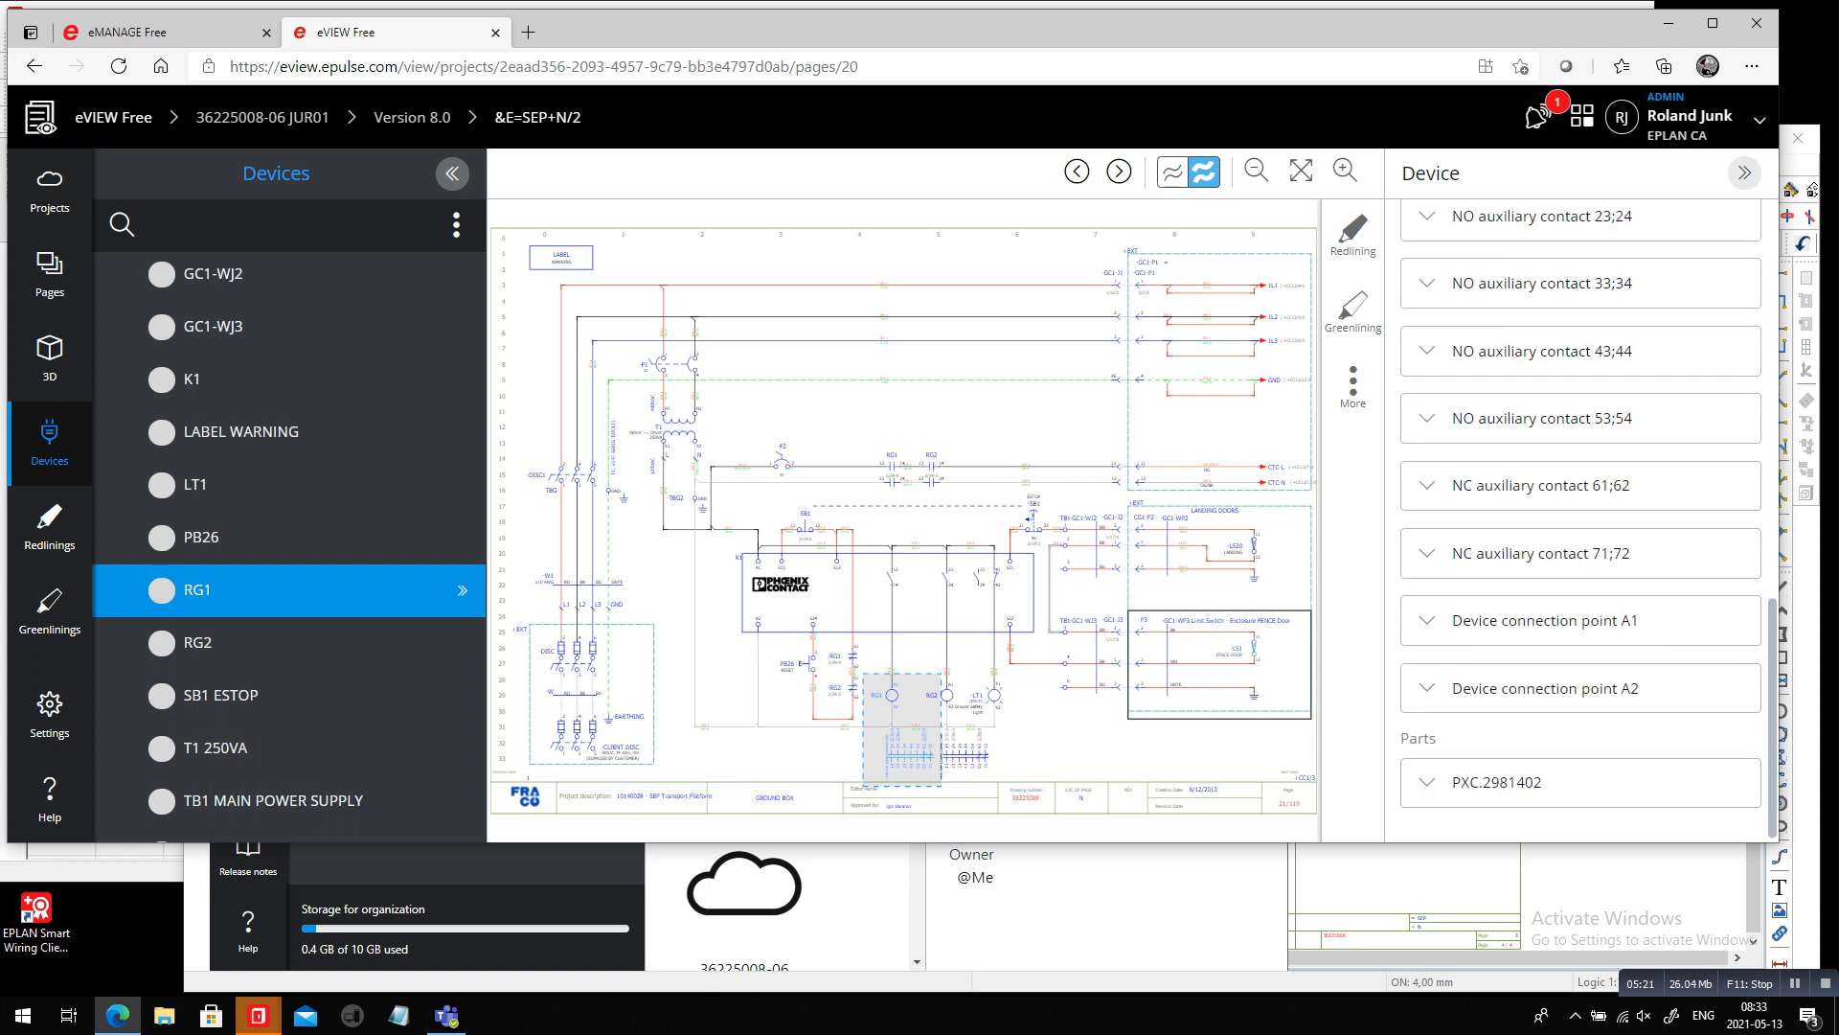
{"action": "left_click", "coordinate": [1427, 782]}
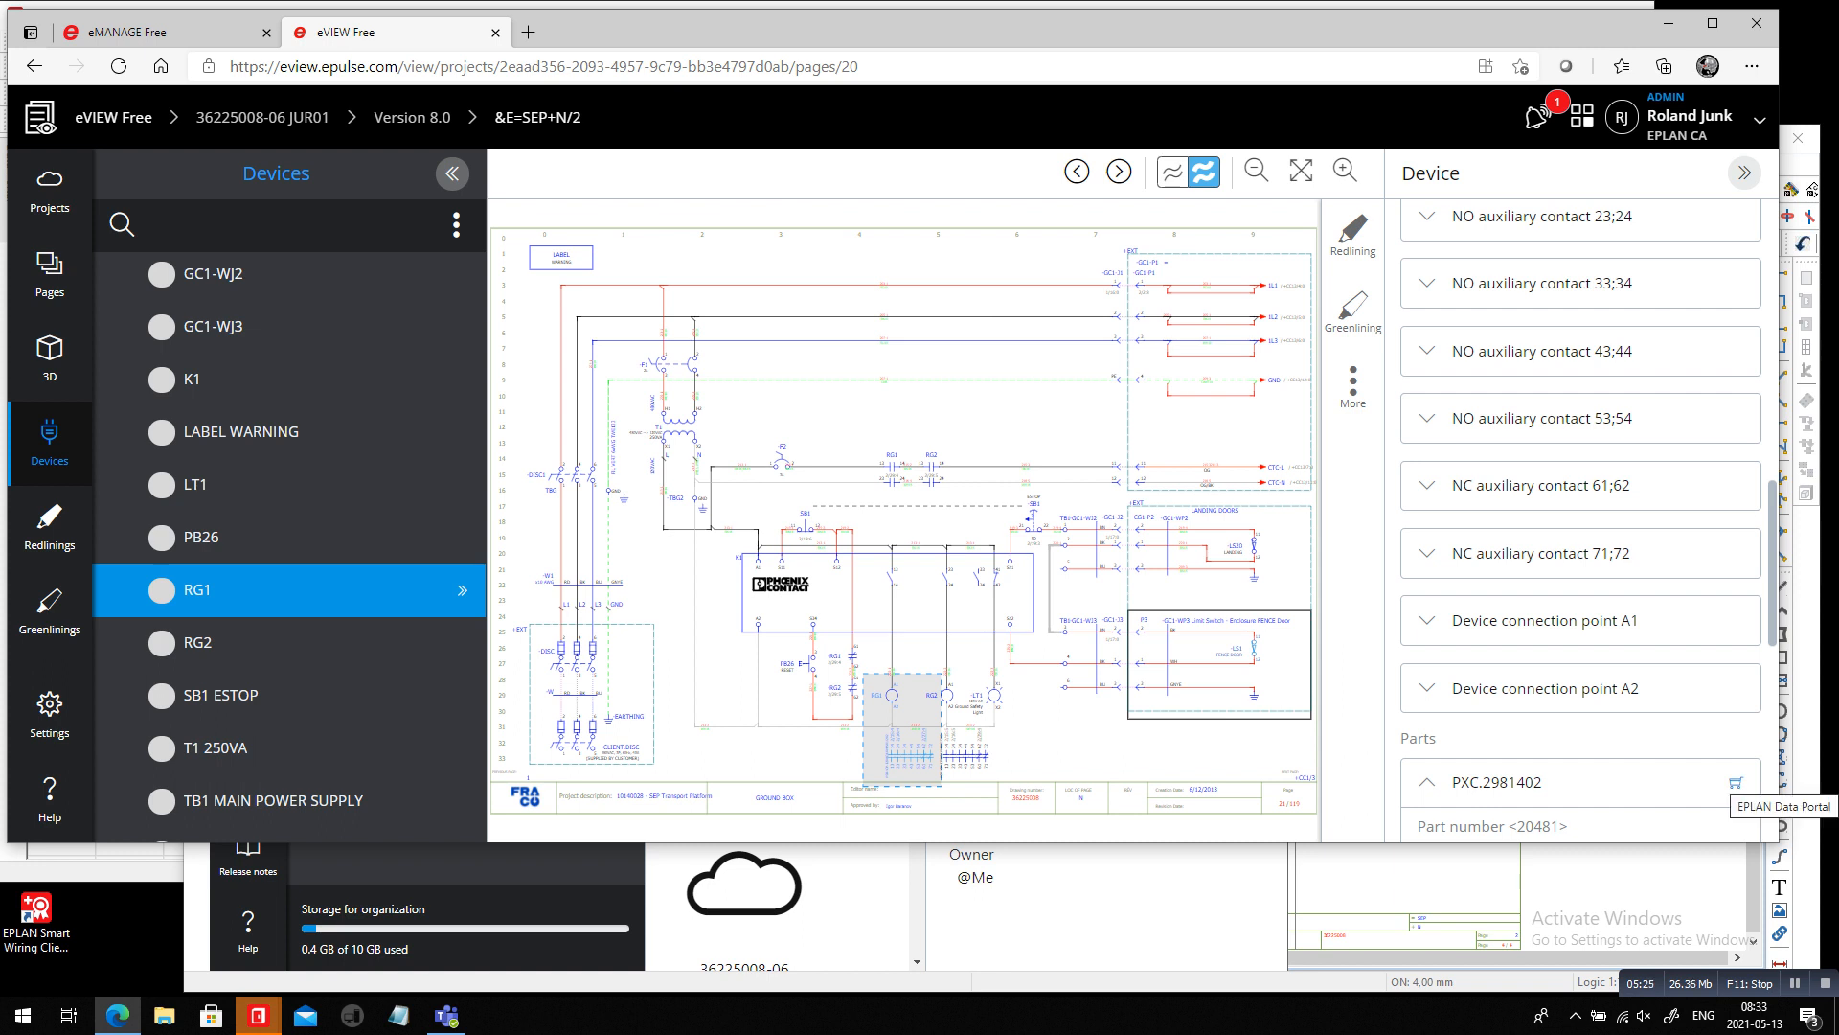
{"action": "left_click", "coordinate": [1736, 782]}
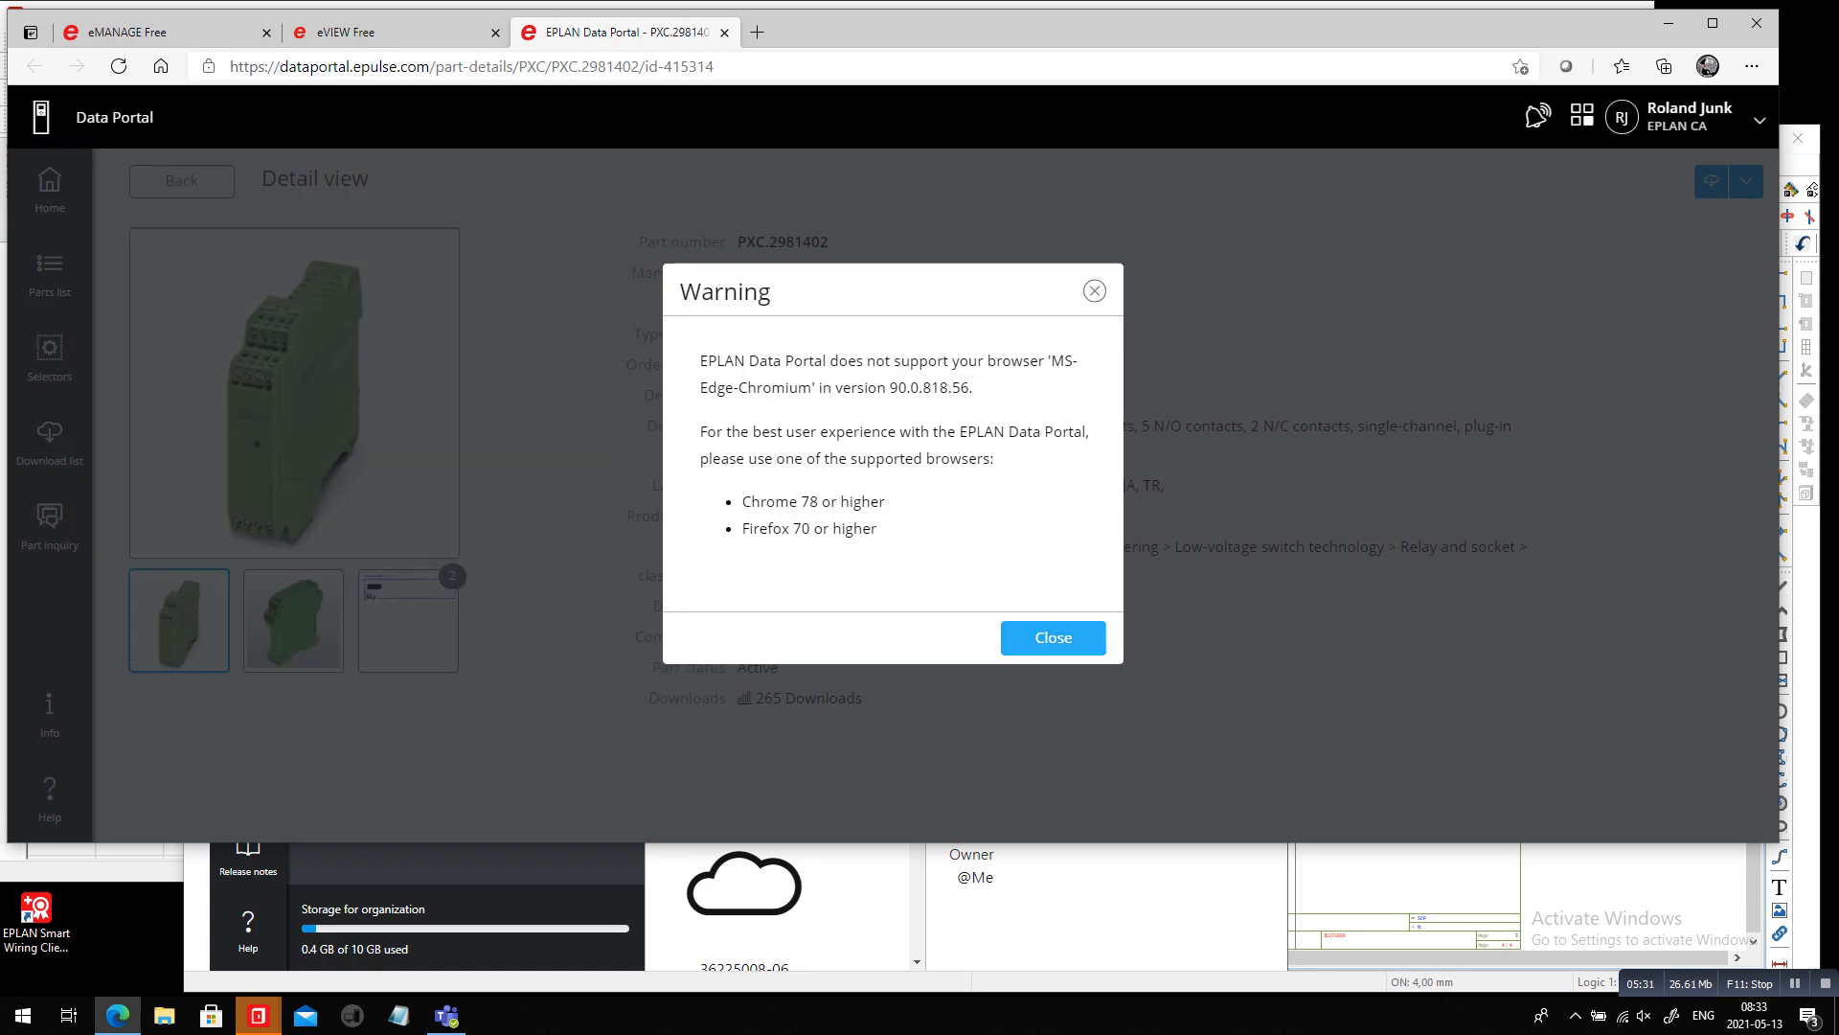
{"action": "left_click", "coordinate": [1054, 638]}
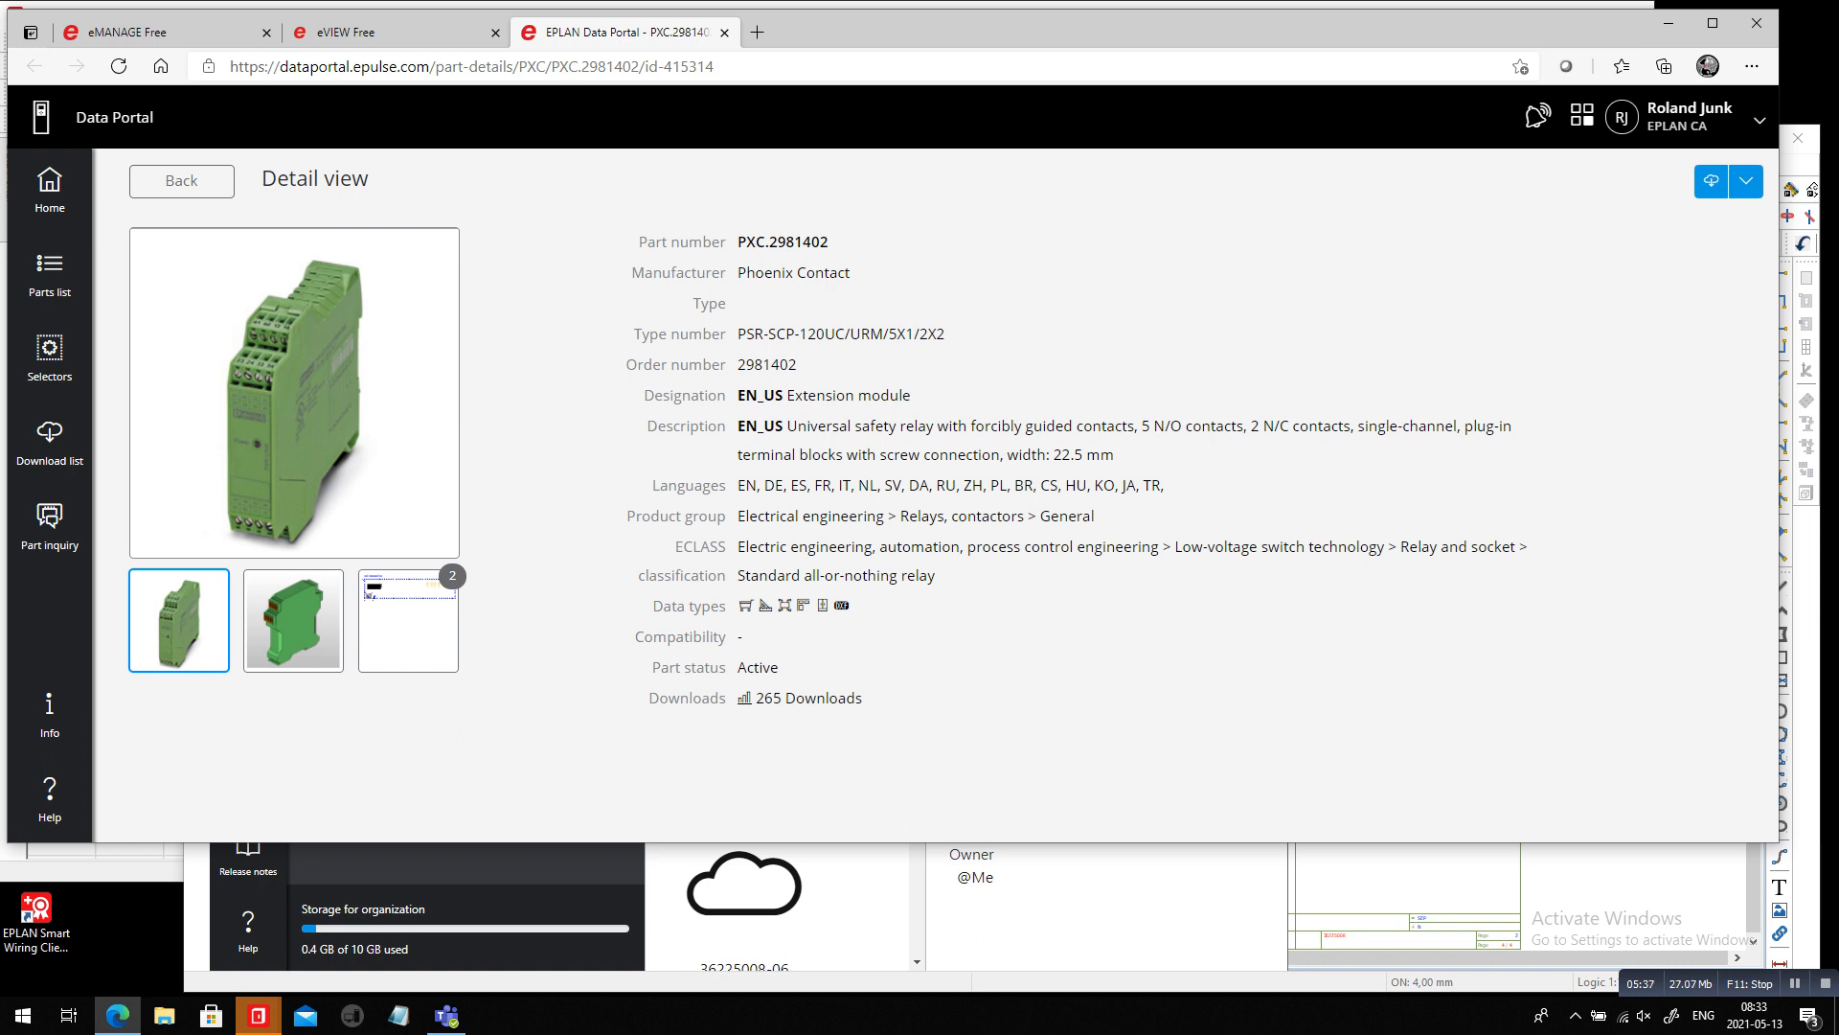
Open eMANAGE Free from the ePULSE dashboard and compare its project list with eMANAGE in EPLAN Pro Panel
{"action": "left_click", "coordinate": [1582, 116]}
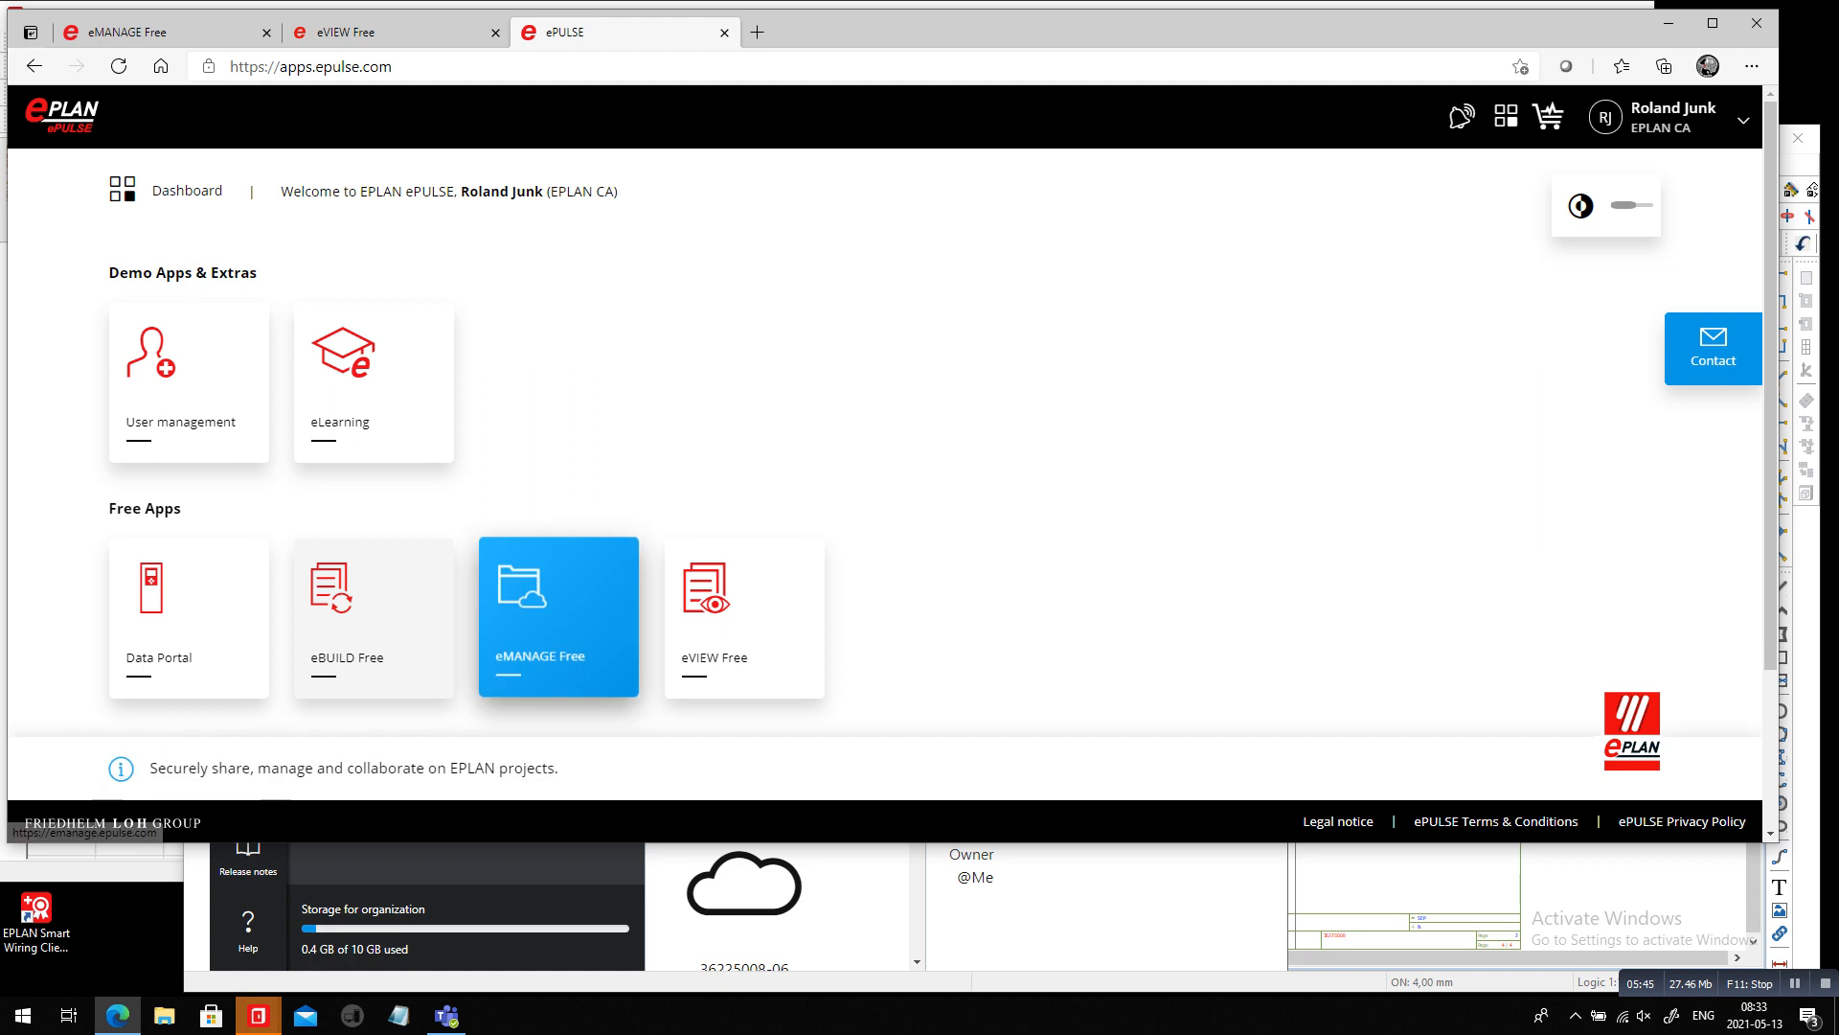
{"action": "left_click", "coordinate": [559, 616]}
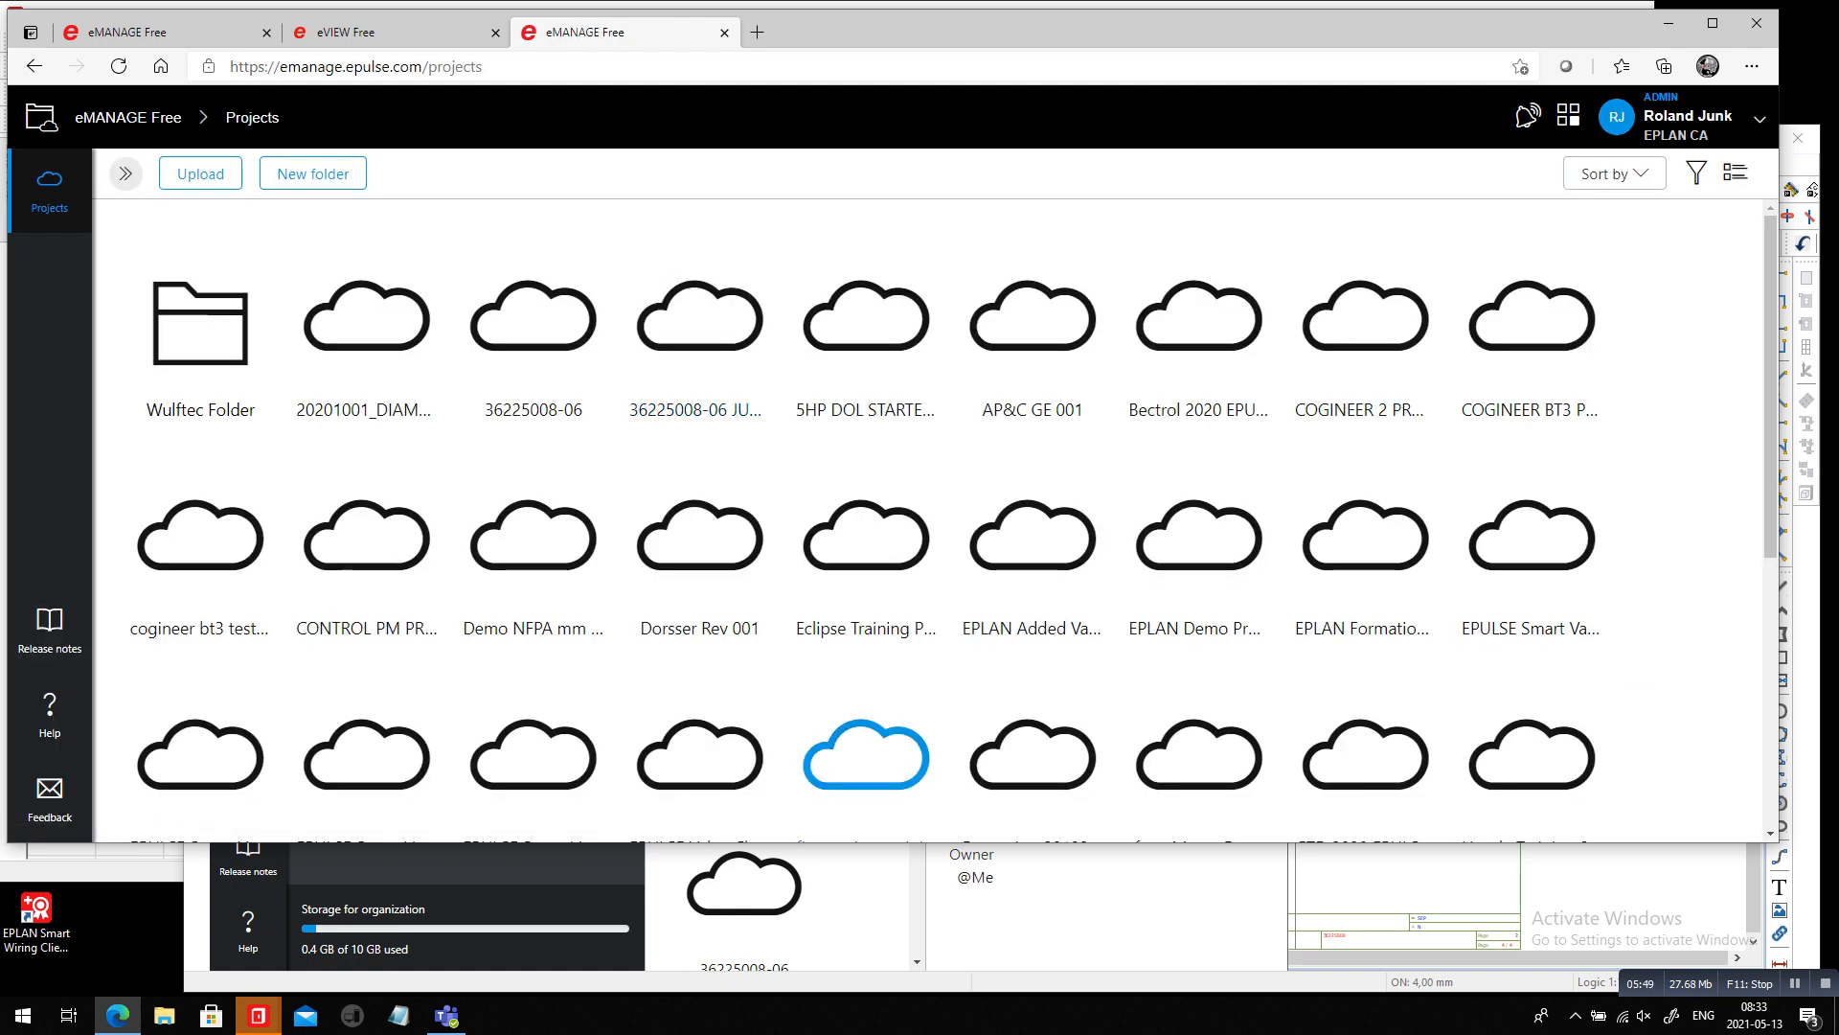
{"action": "left_click", "coordinate": [259, 1015]}
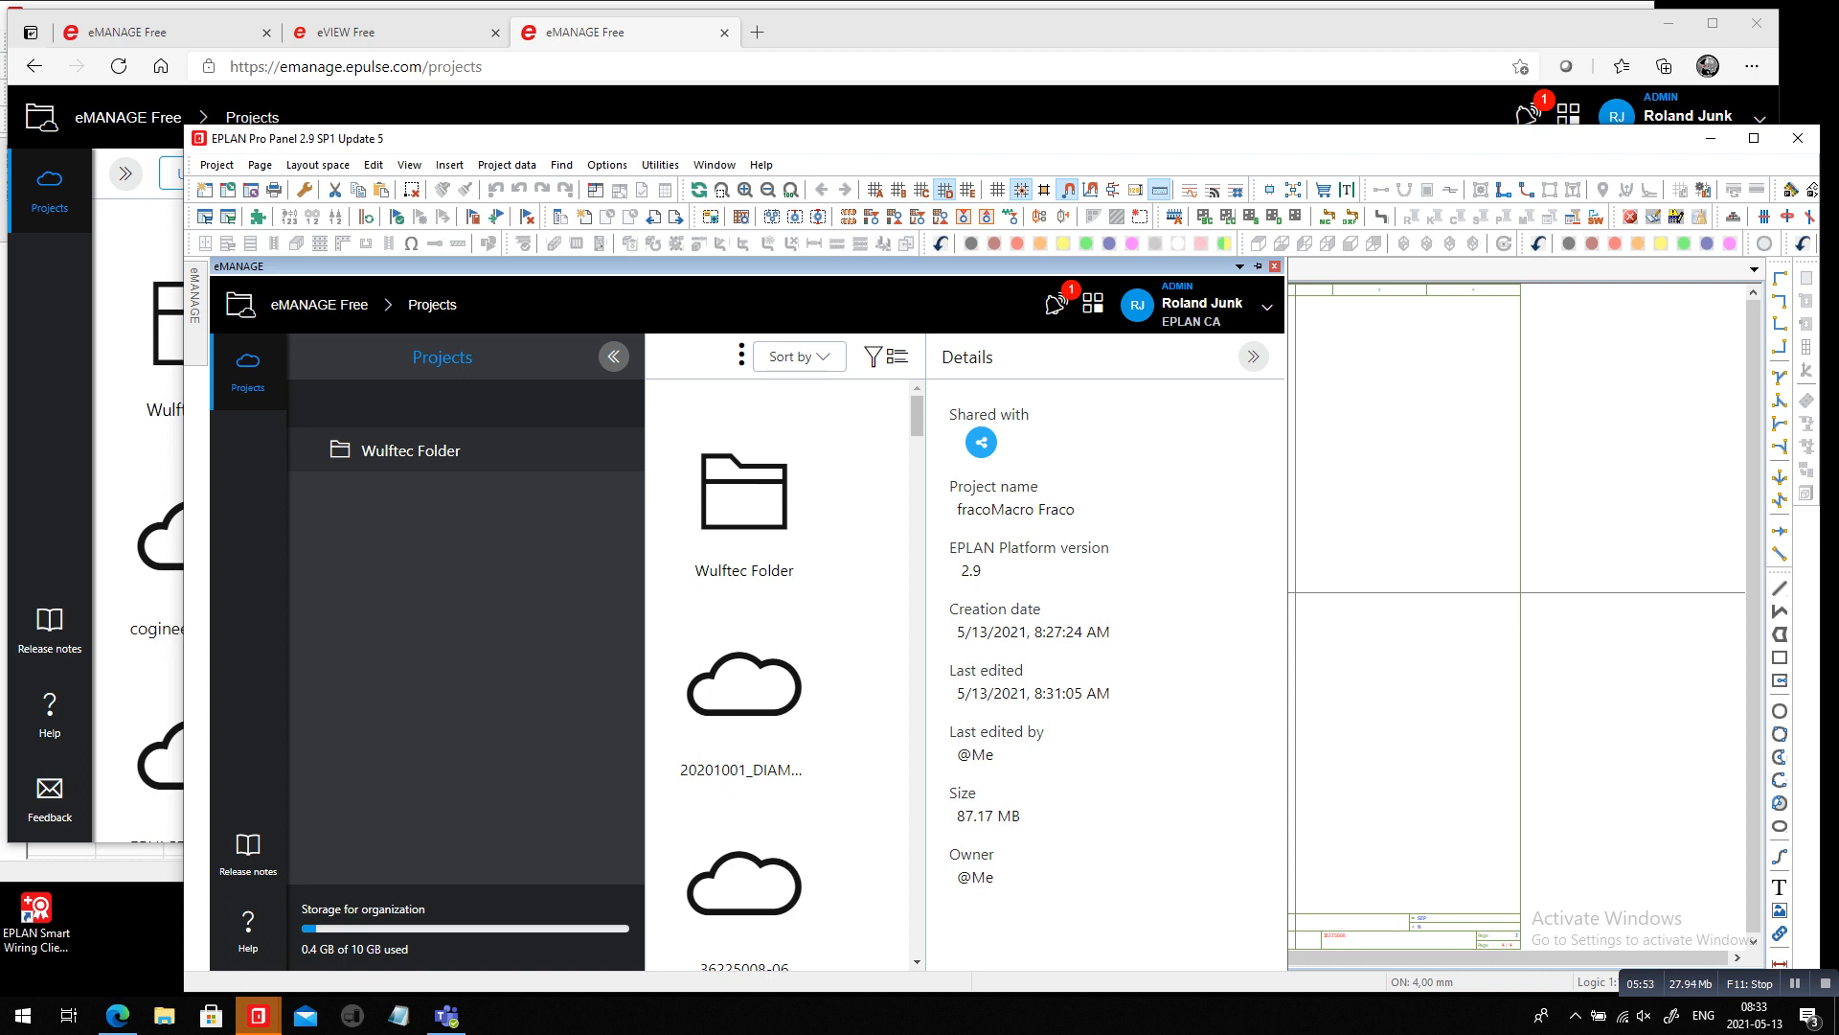
{"action": "key", "text": "alt+Tab"}
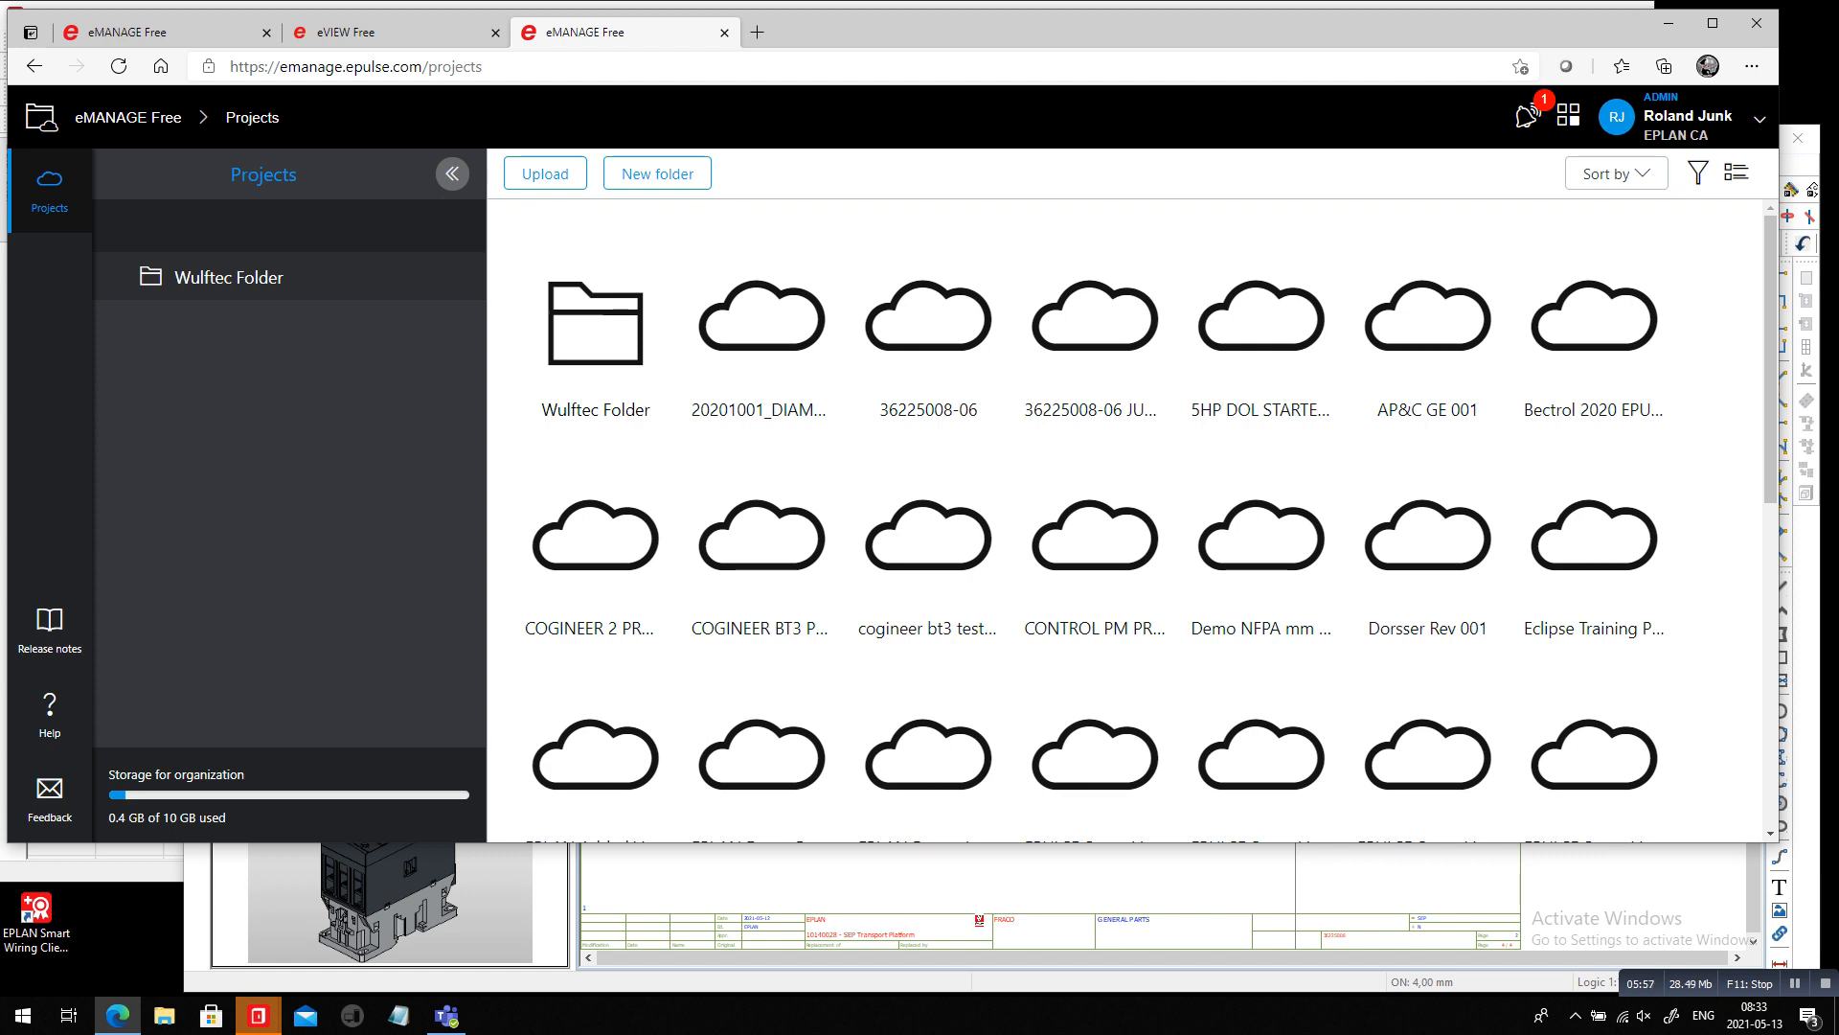
{"action": "key", "text": "alt+Tab"}
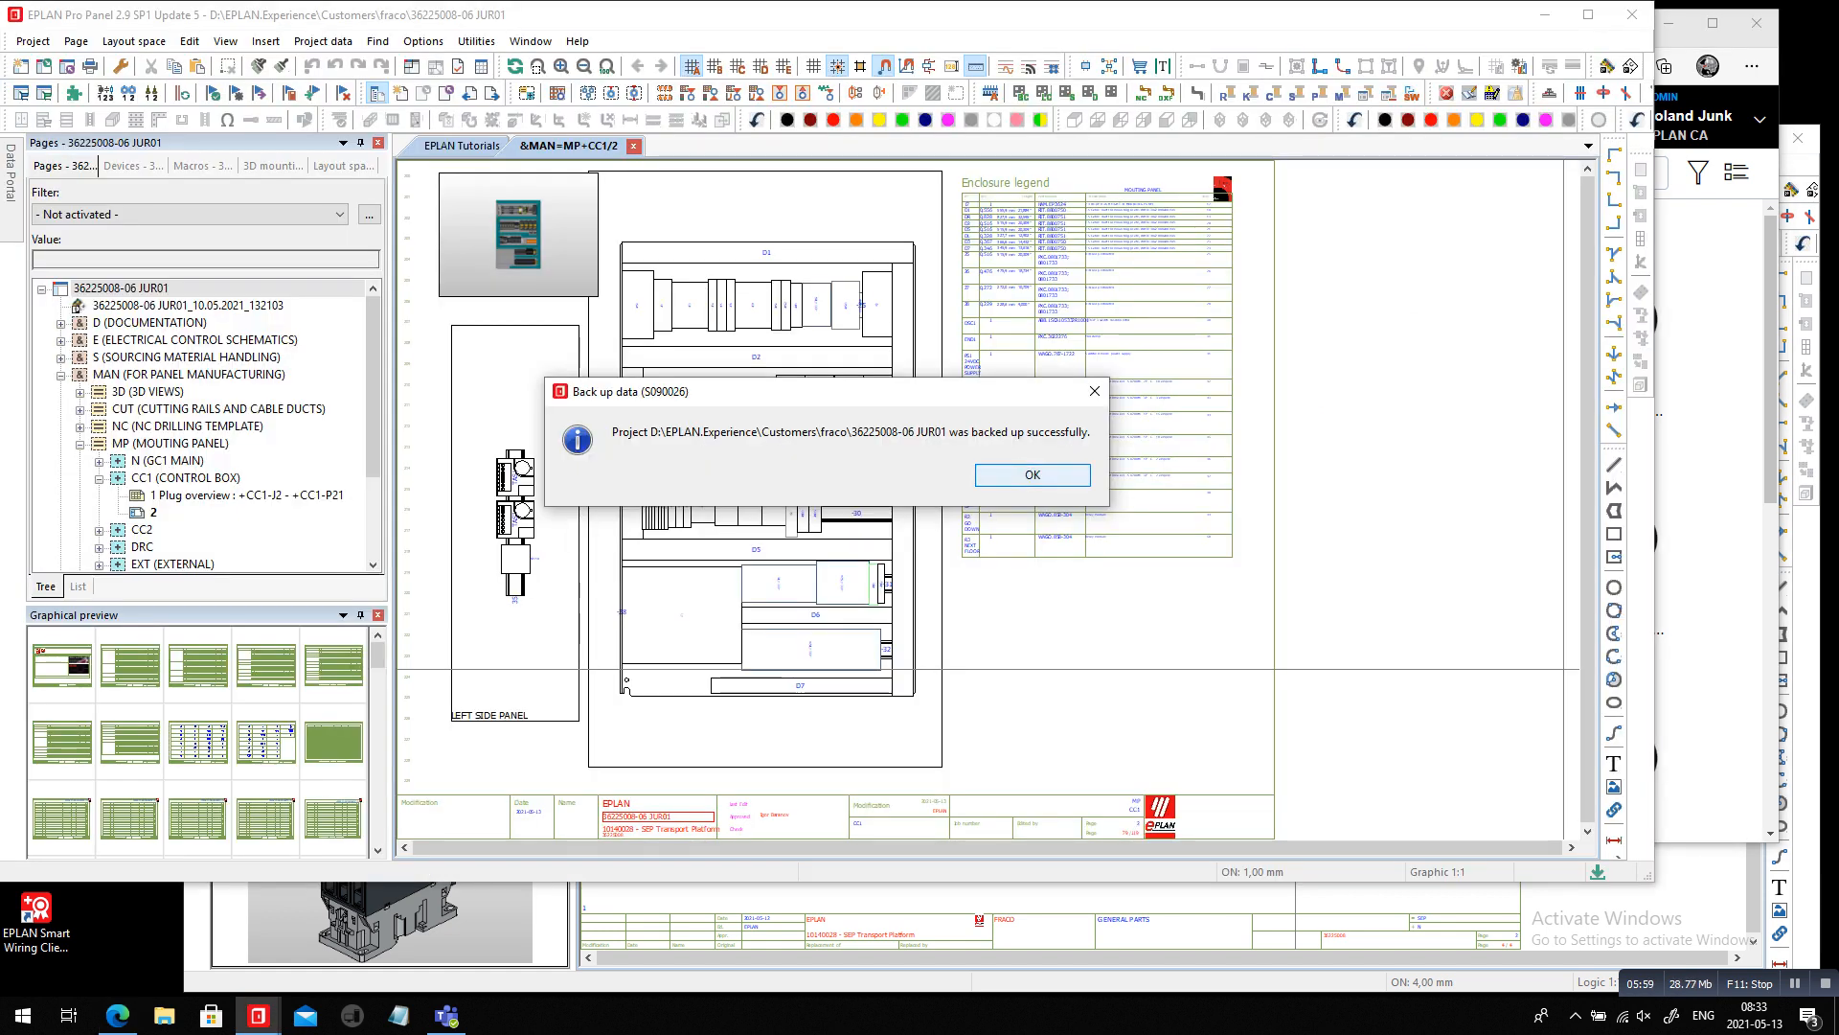
{"action": "left_click", "coordinate": [1032, 474]}
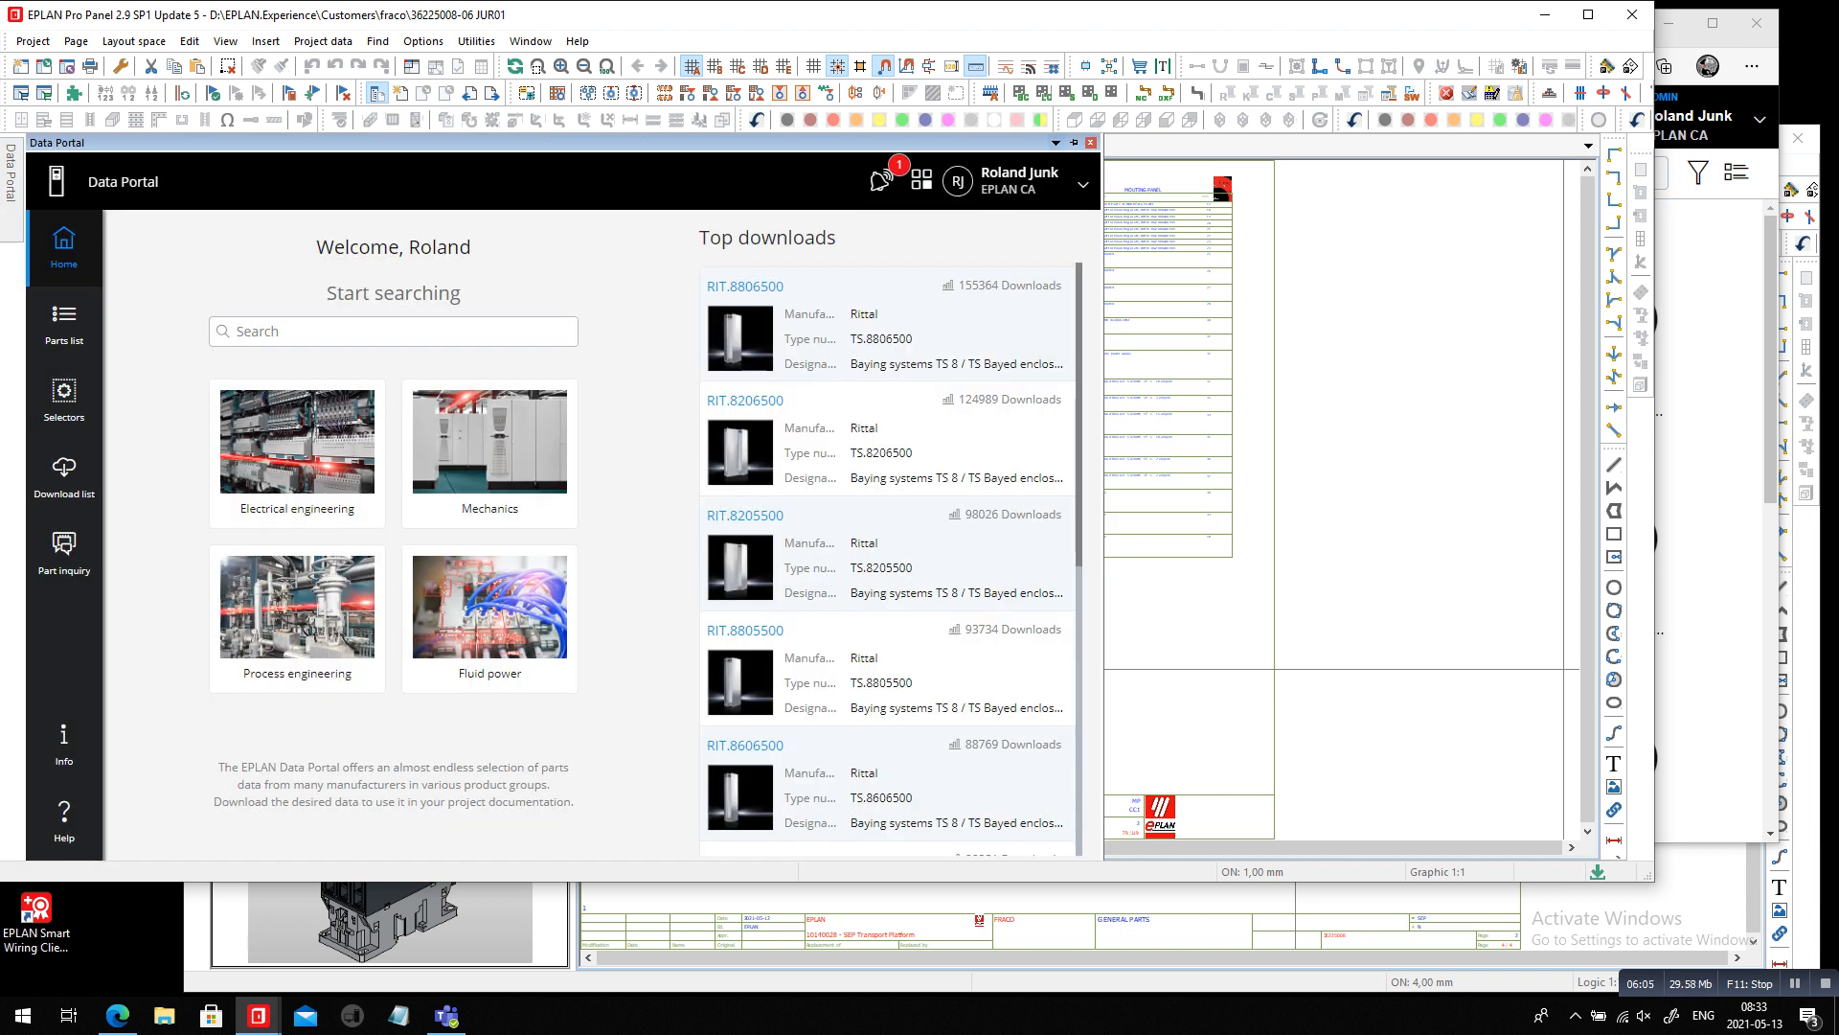
Examine the docking options of the embedded Data Portal panel and return to the MP (MOUTING PANEL) pages
{"action": "left_click", "coordinate": [1056, 142]}
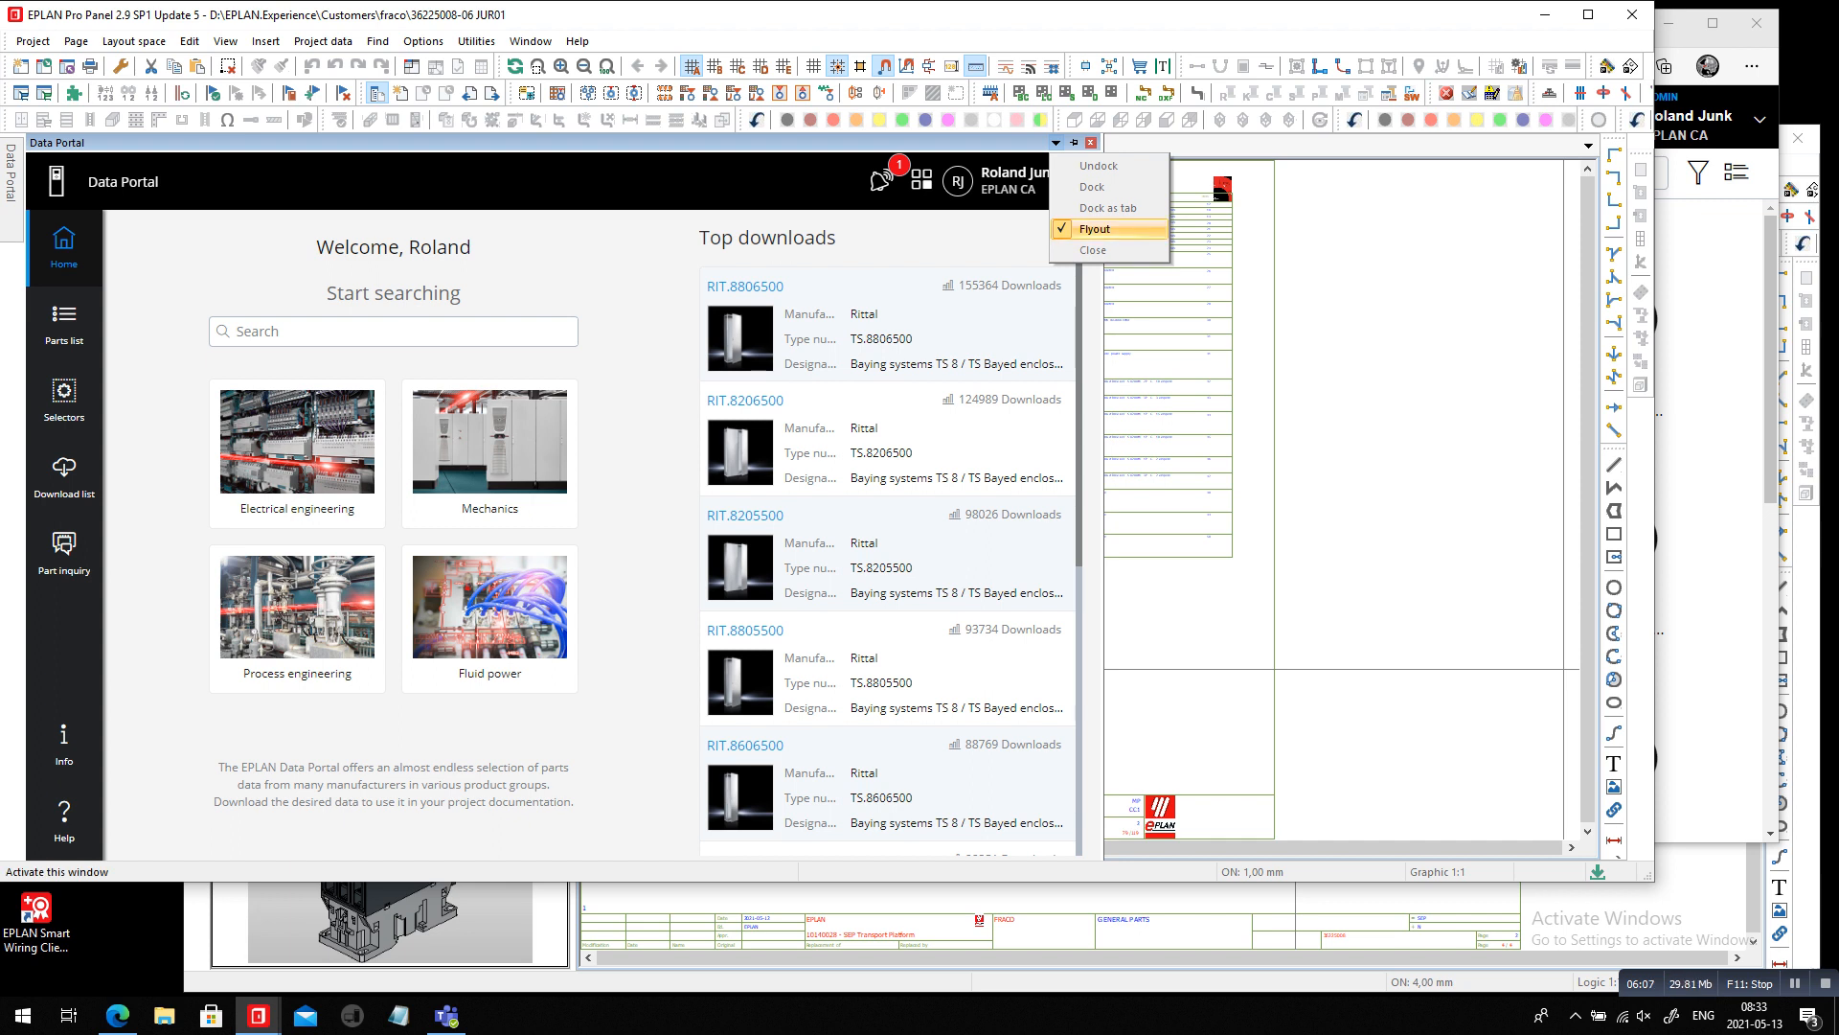
{"action": "left_click", "coordinate": [1095, 228]}
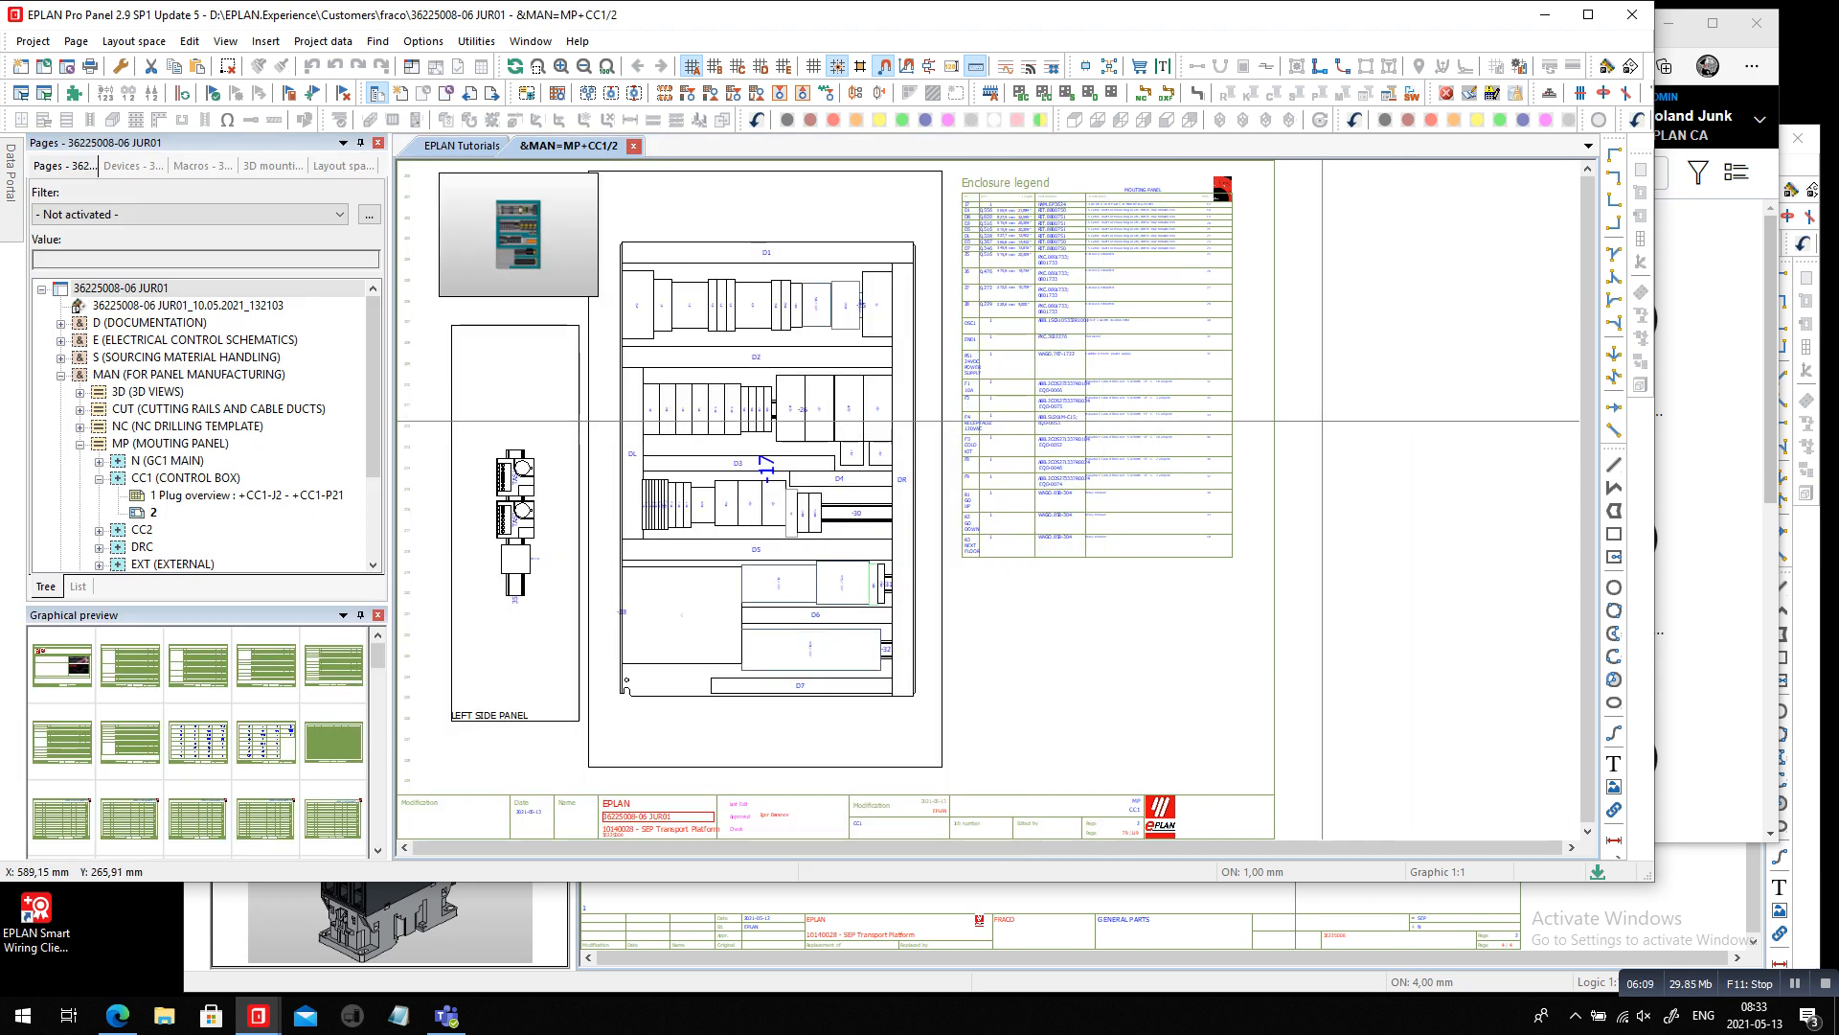
{"action": "mouse_move", "coordinate": [10, 173]}
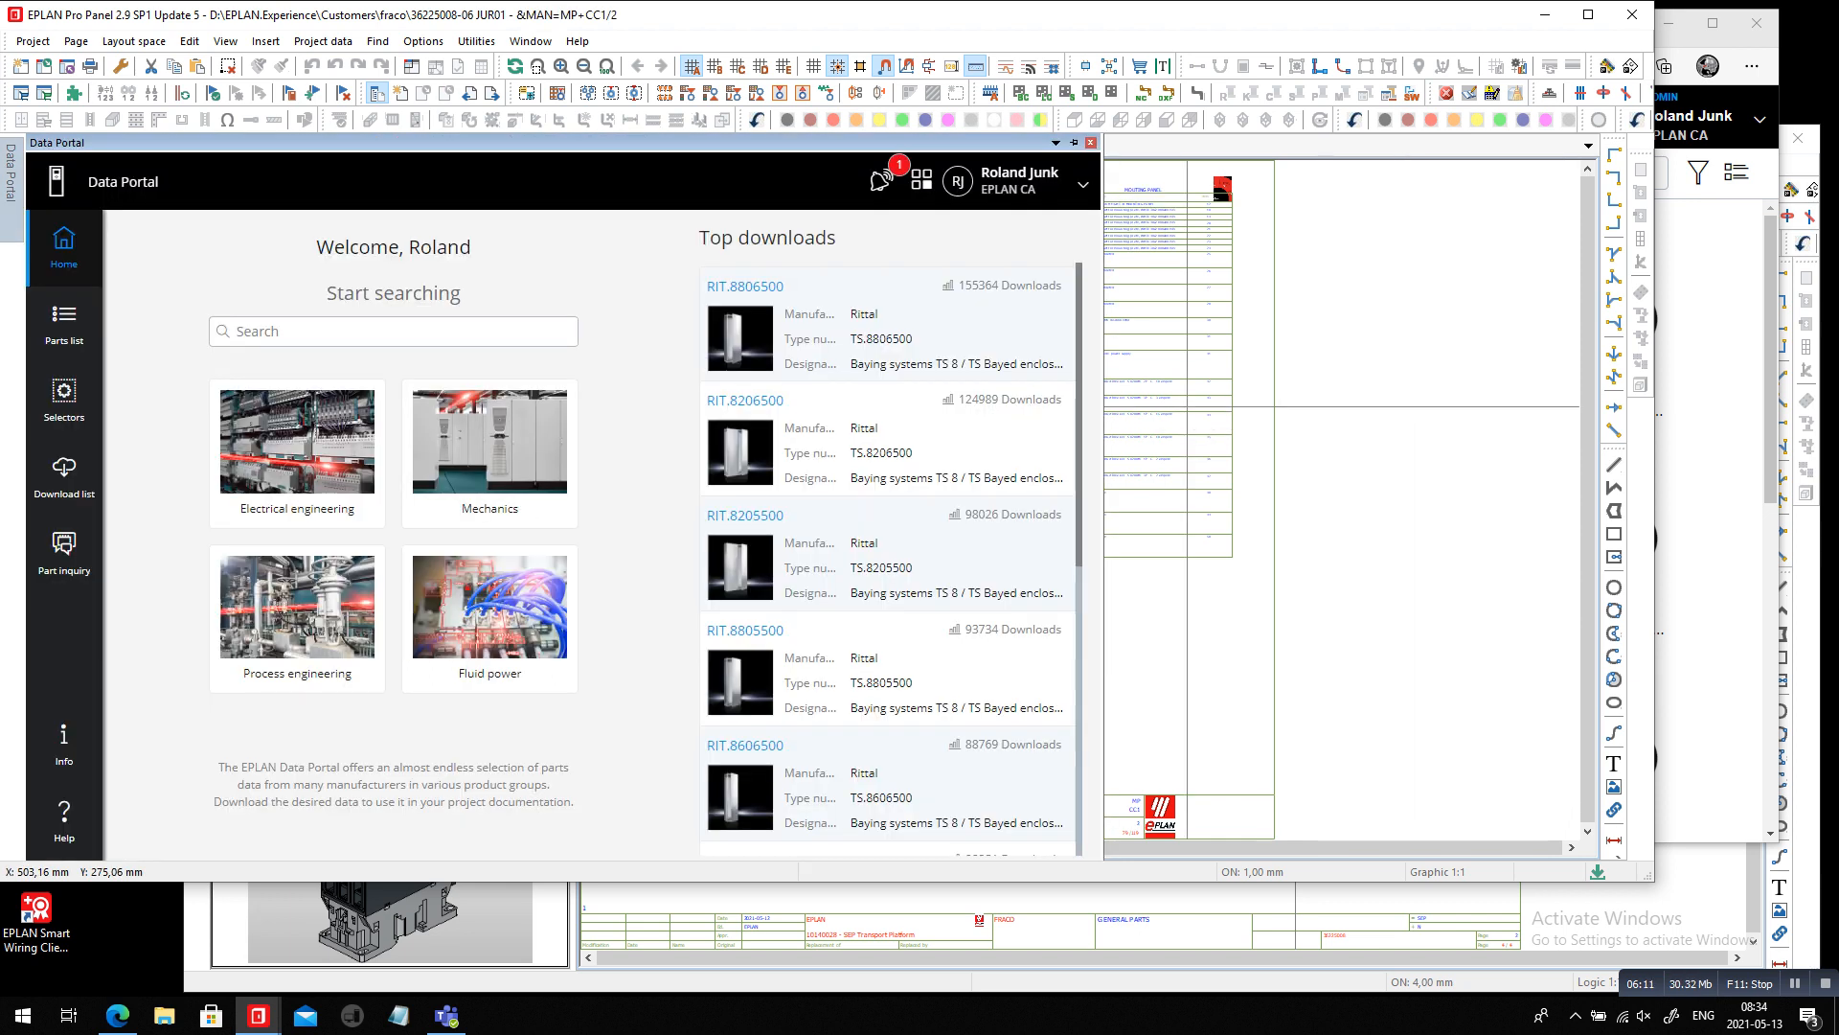
{"action": "left_click", "coordinate": [1056, 142]}
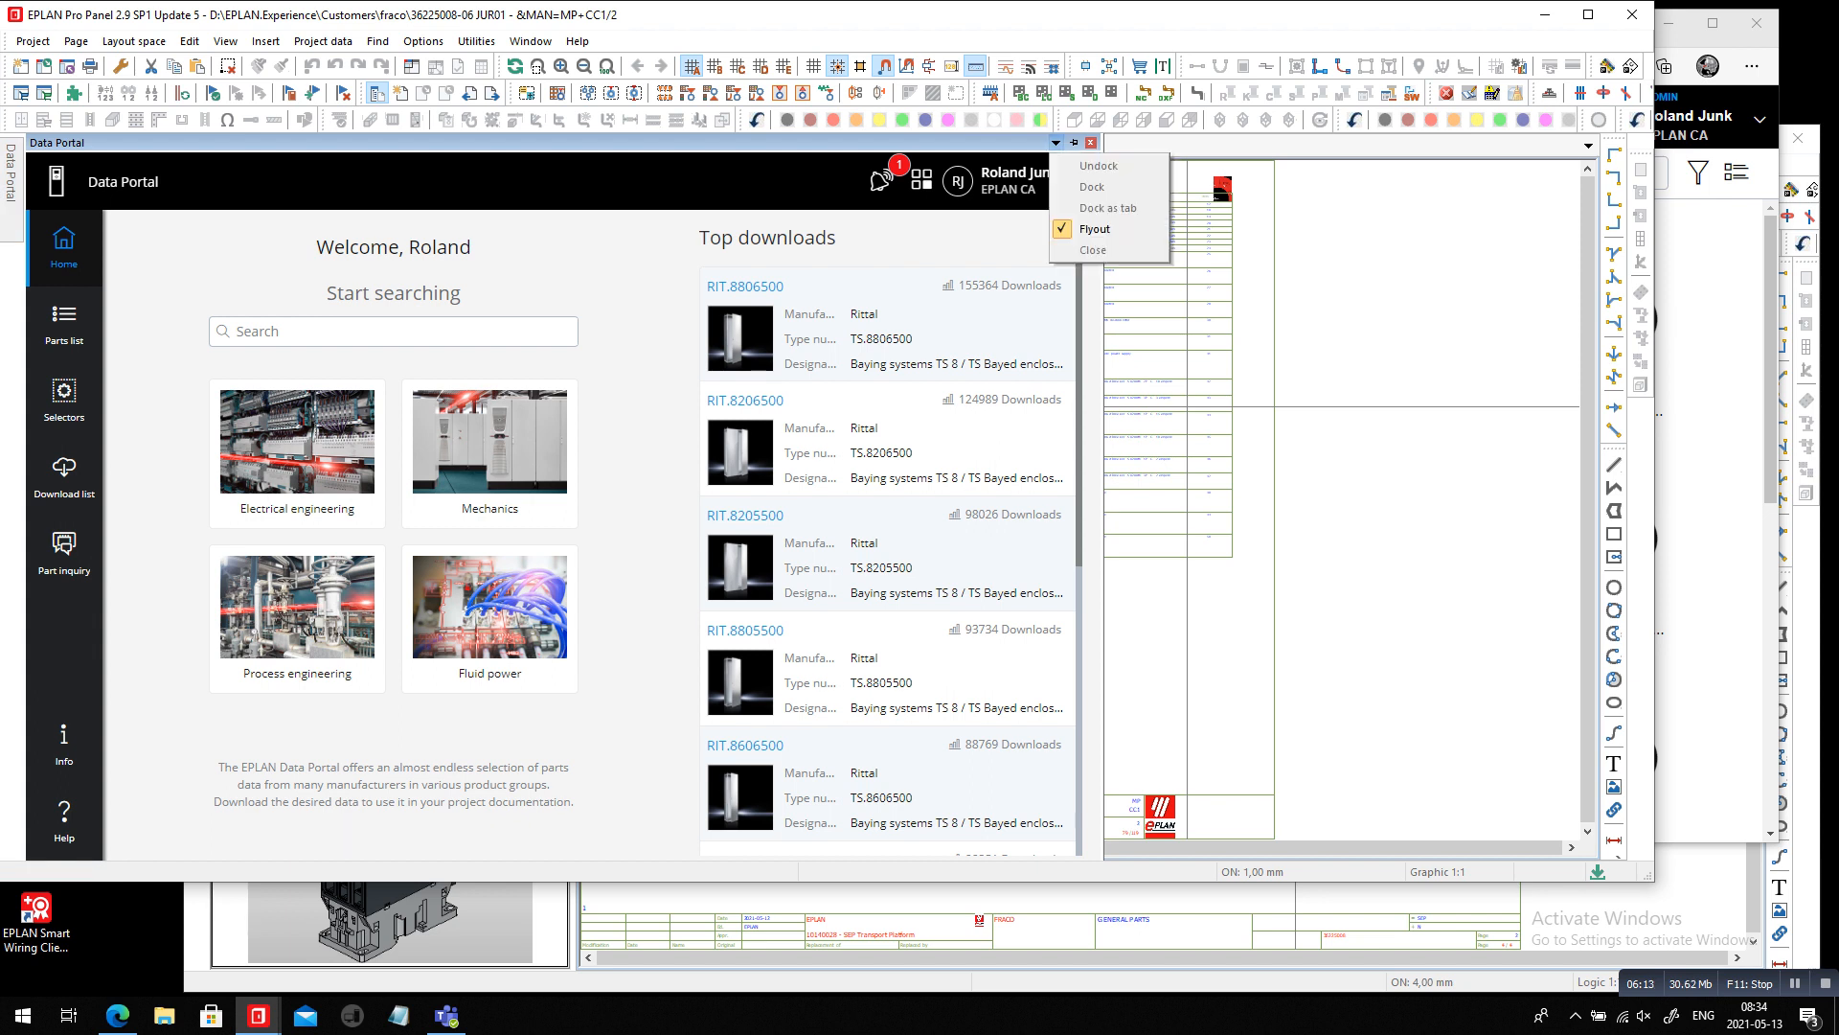
{"action": "left_click", "coordinate": [1330, 394]}
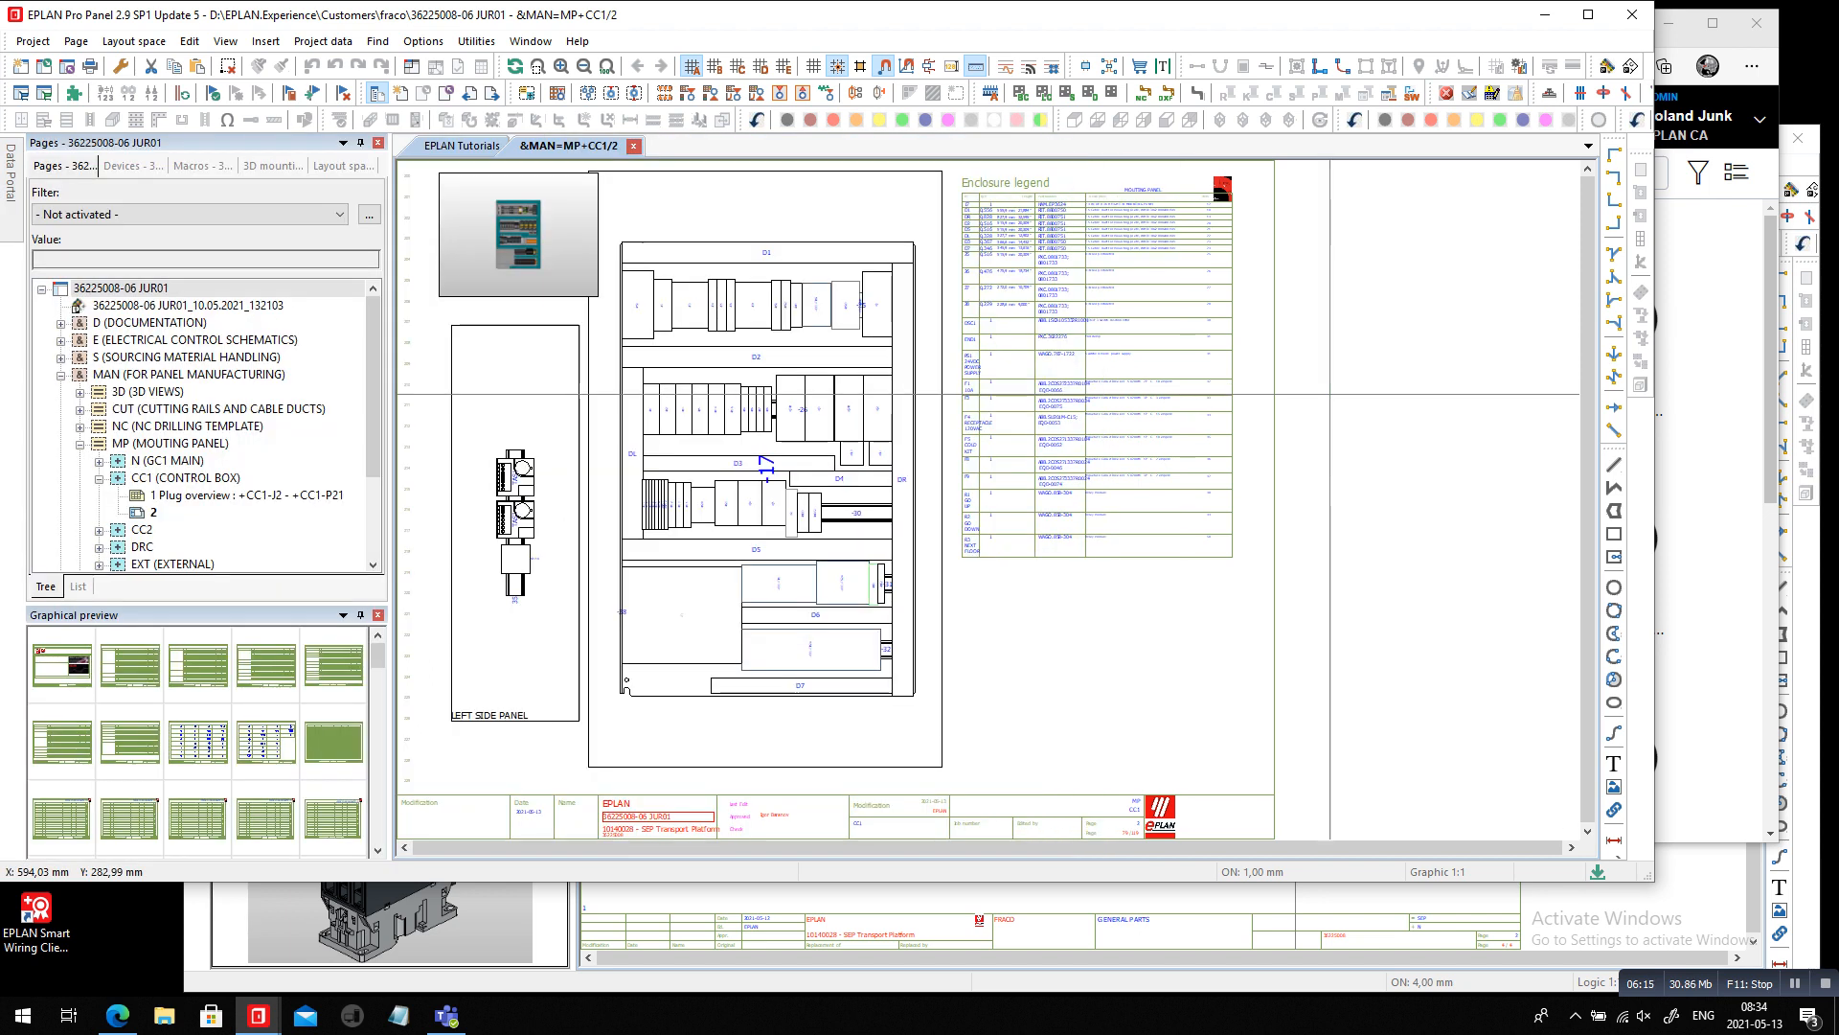
{"action": "left_click", "coordinate": [170, 443]}
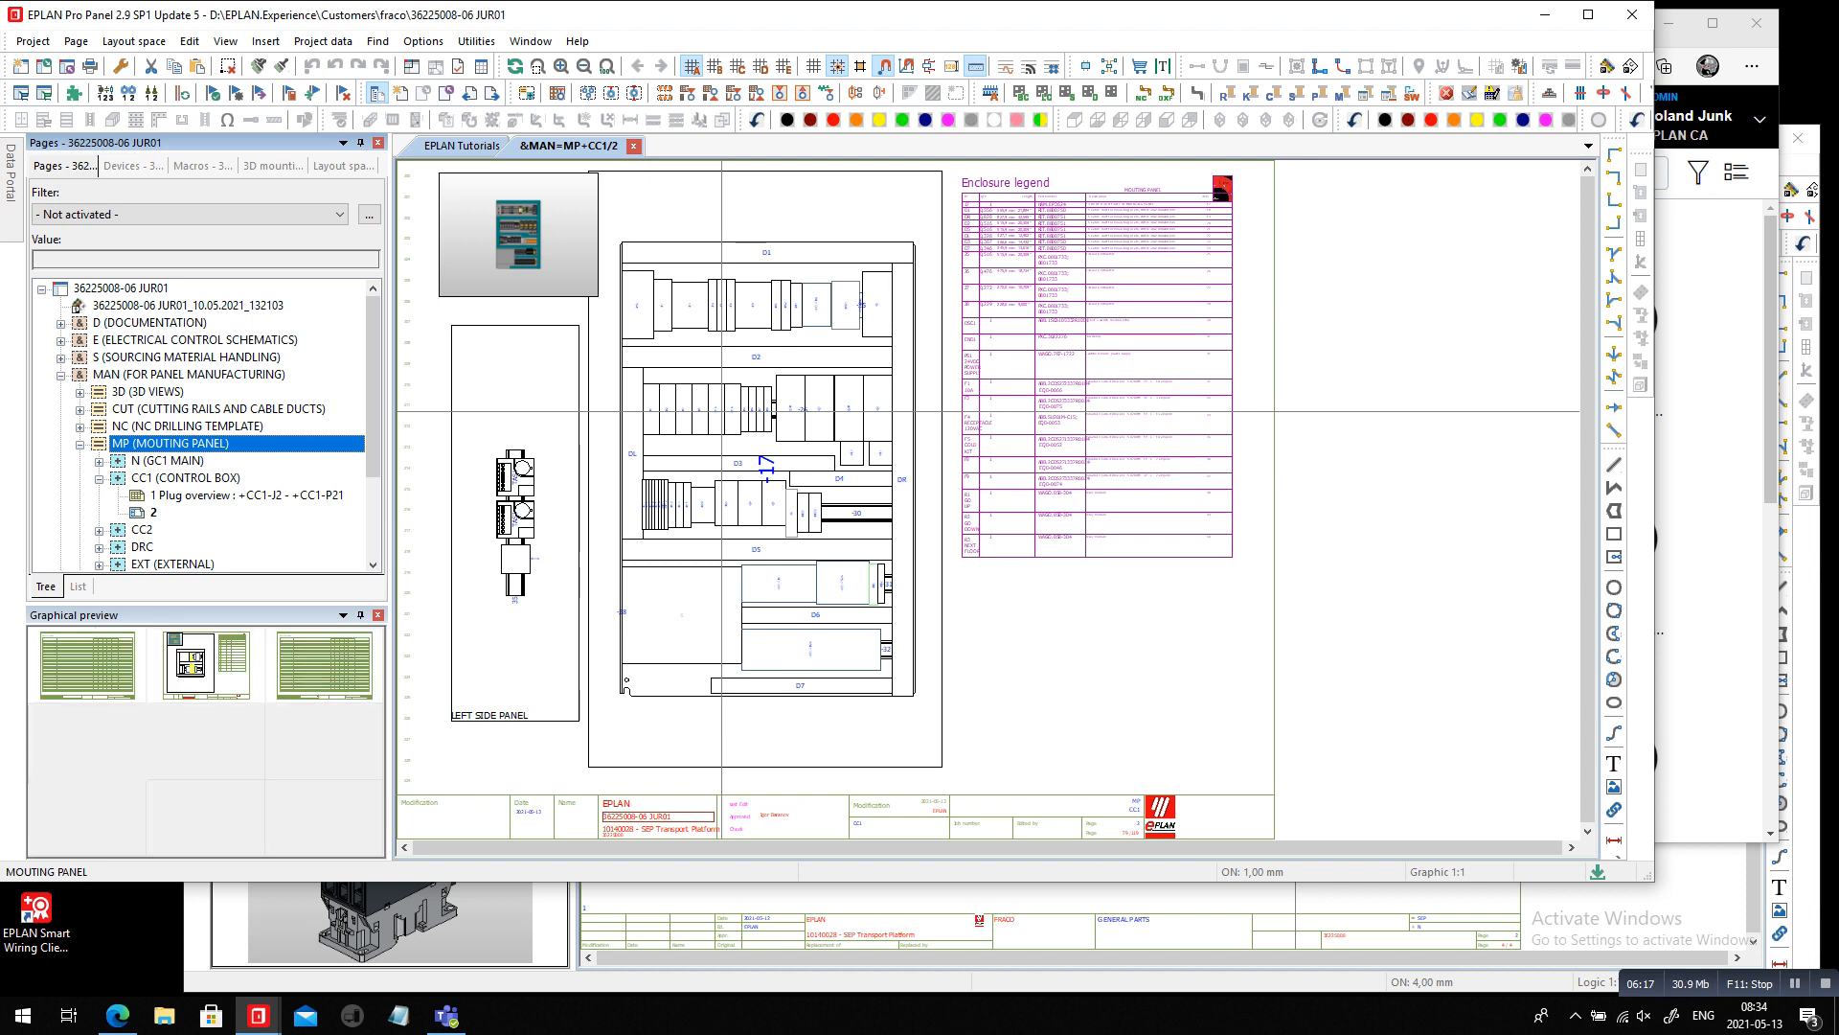
Switch the embedded Data Portal to eMANAGE Free through the ePULSE dashboard and view its cloud projects
{"action": "left_click", "coordinate": [11, 174]}
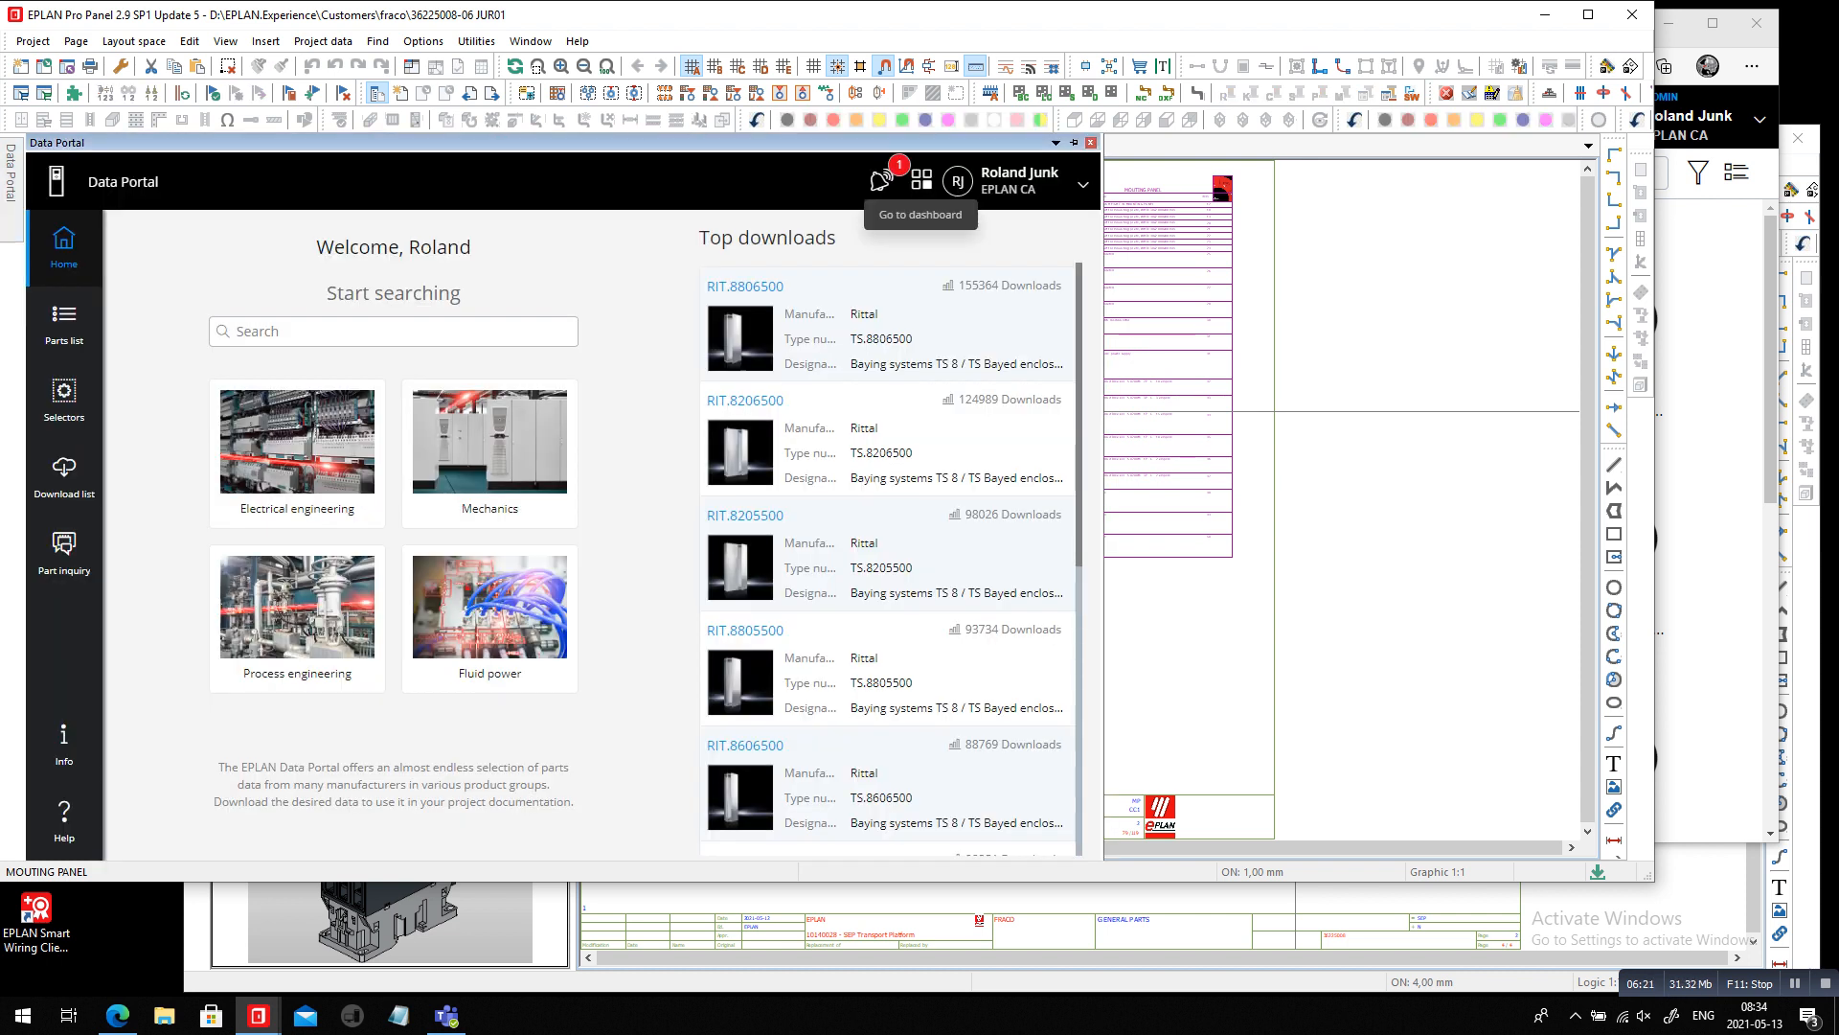
{"action": "left_click", "coordinate": [921, 179]}
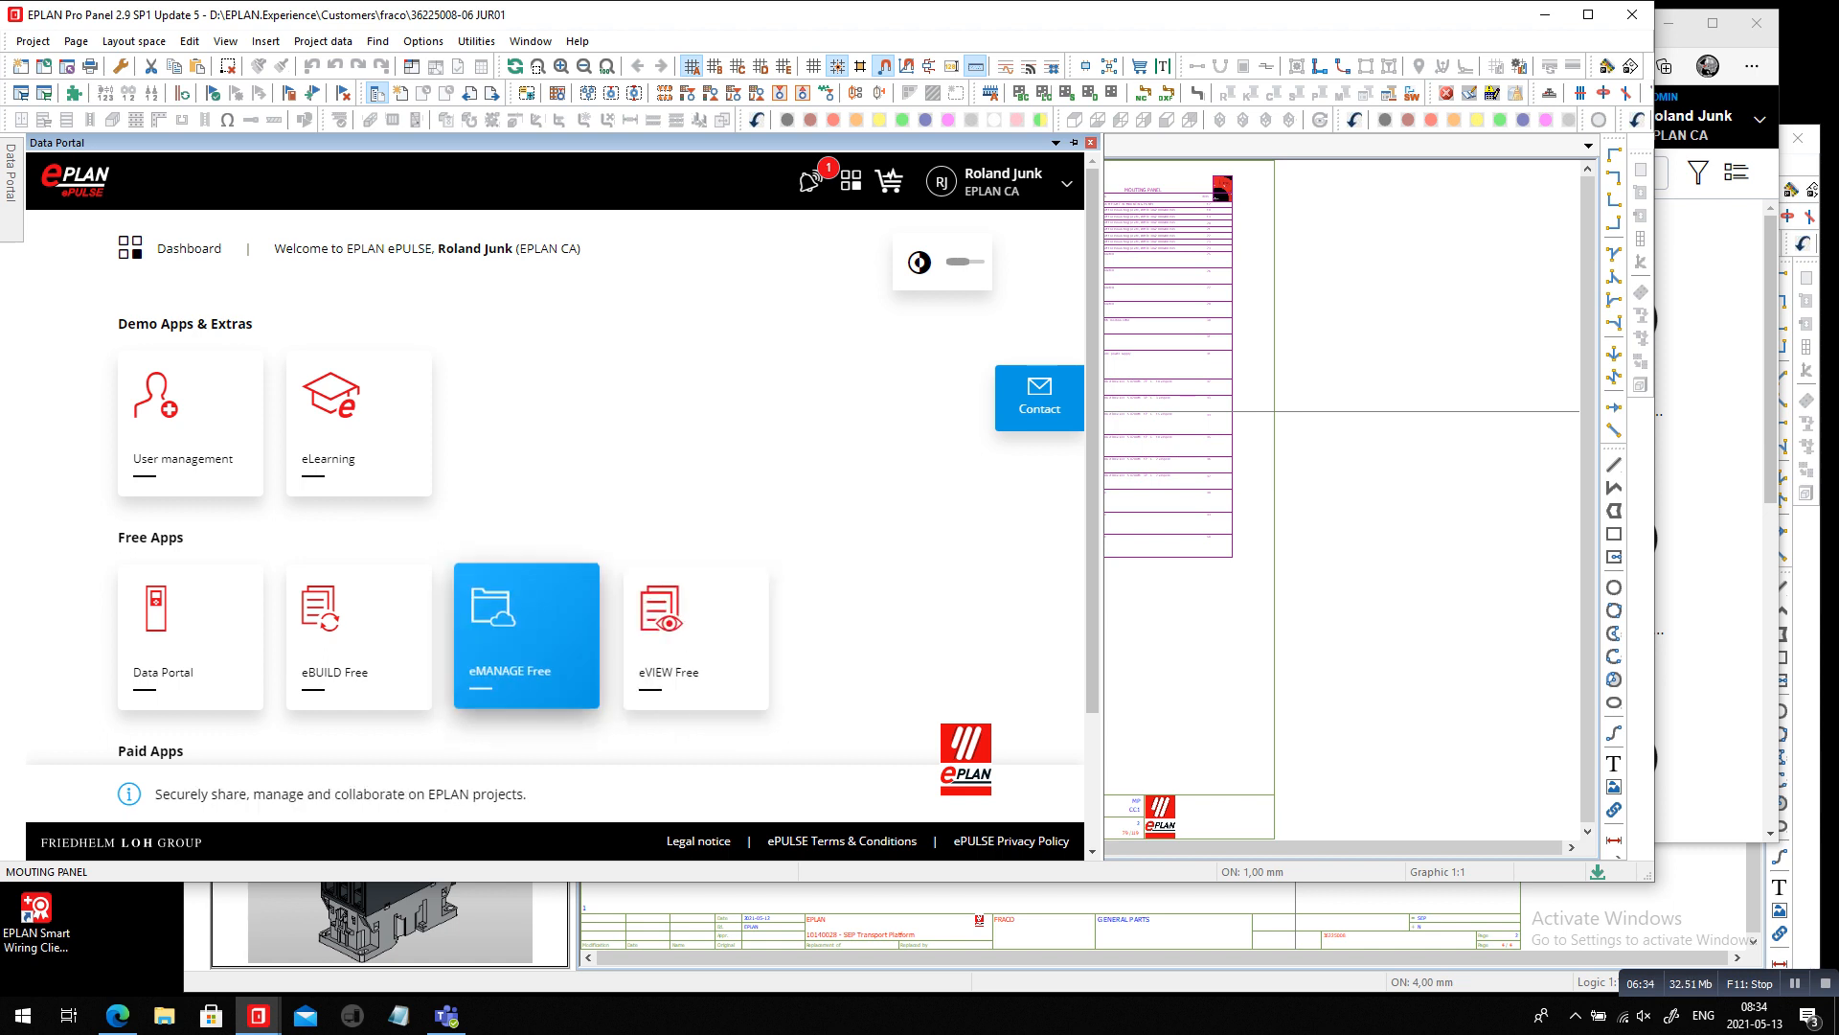
{"action": "left_click", "coordinate": [526, 635]}
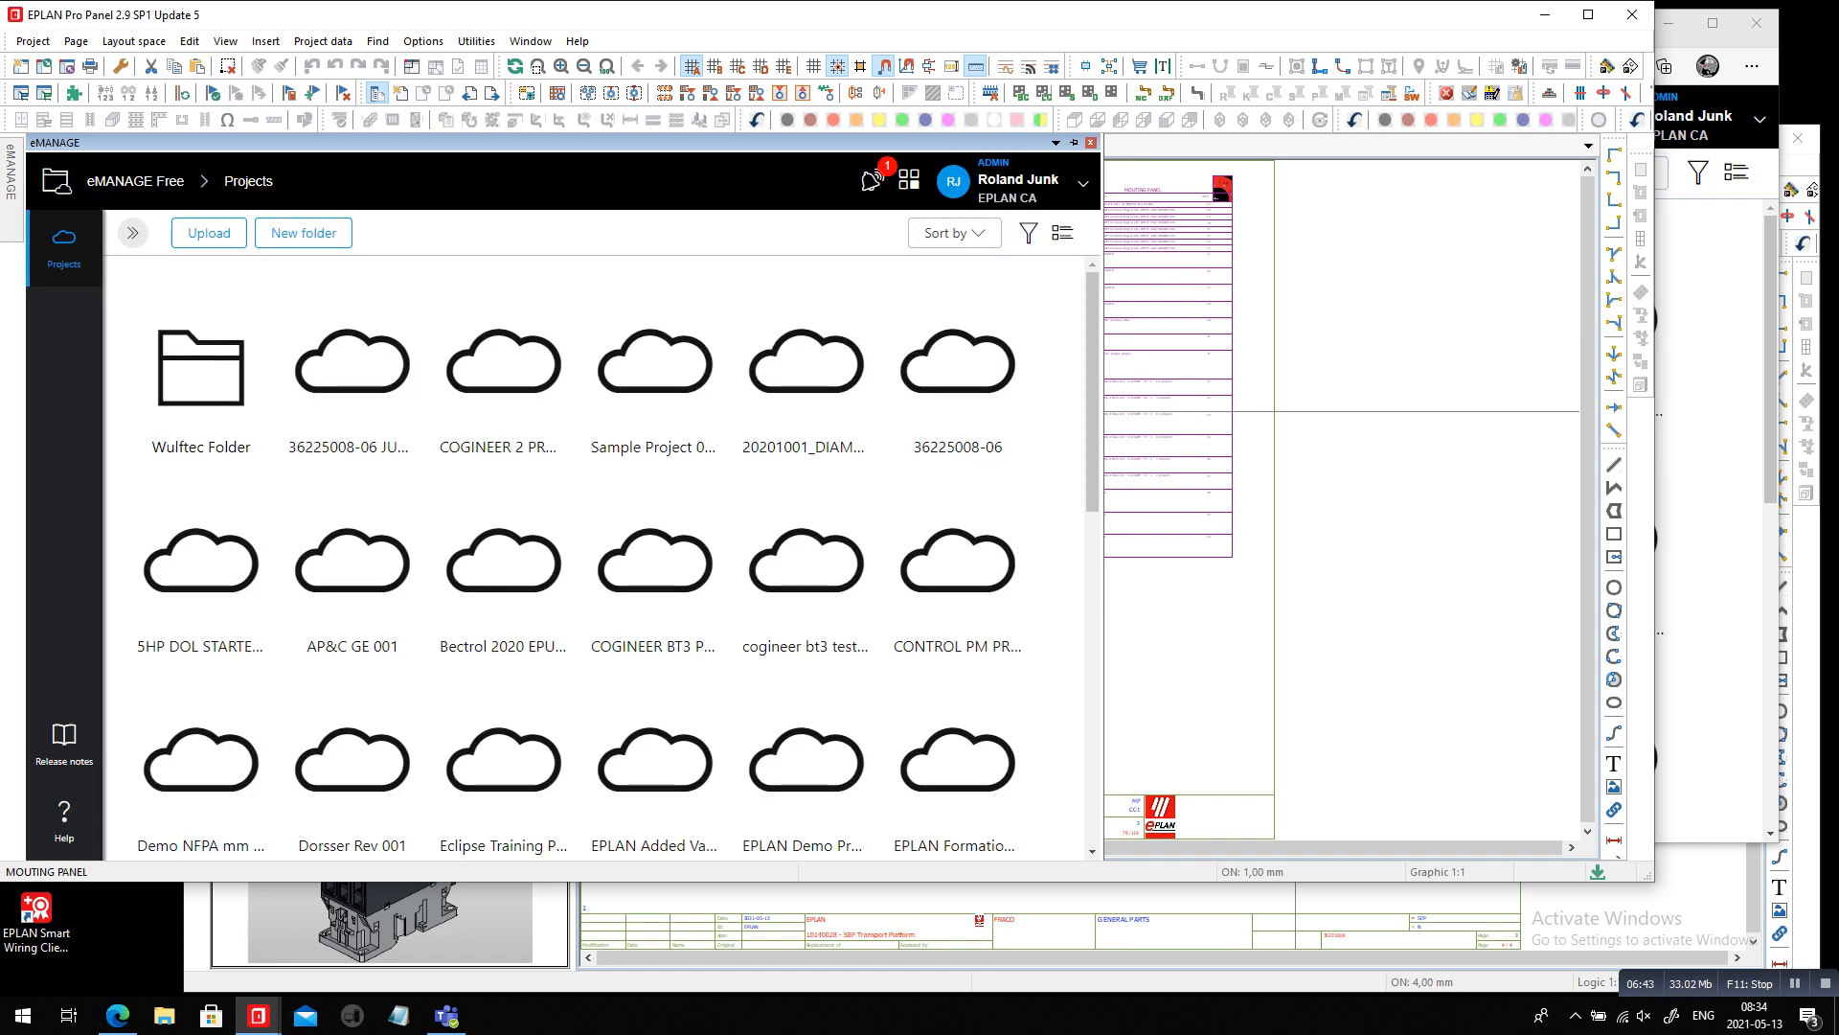
{"action": "left_click", "coordinate": [504, 364]}
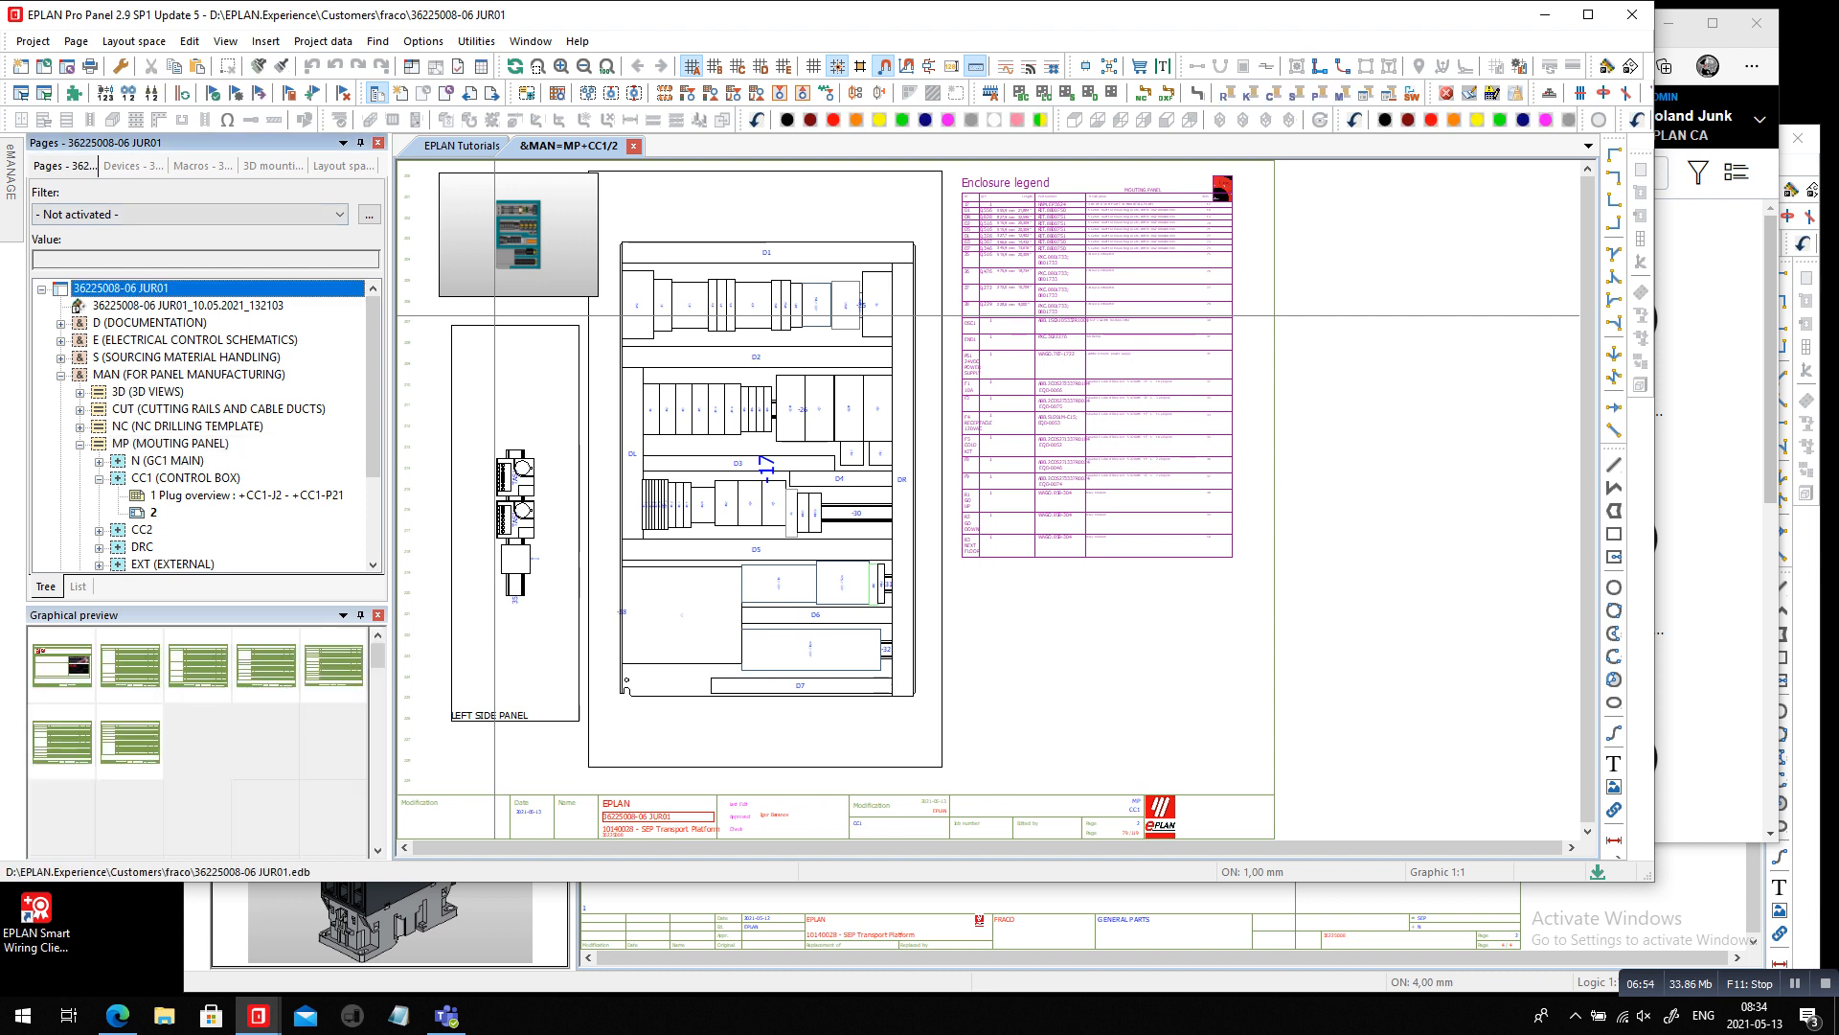
Open page 3, Symbol overview NFPA_symbol 0 - 236, under D (DOCUMENTATION) and examine its form and symbols
{"action": "double_click", "coordinate": [150, 323]}
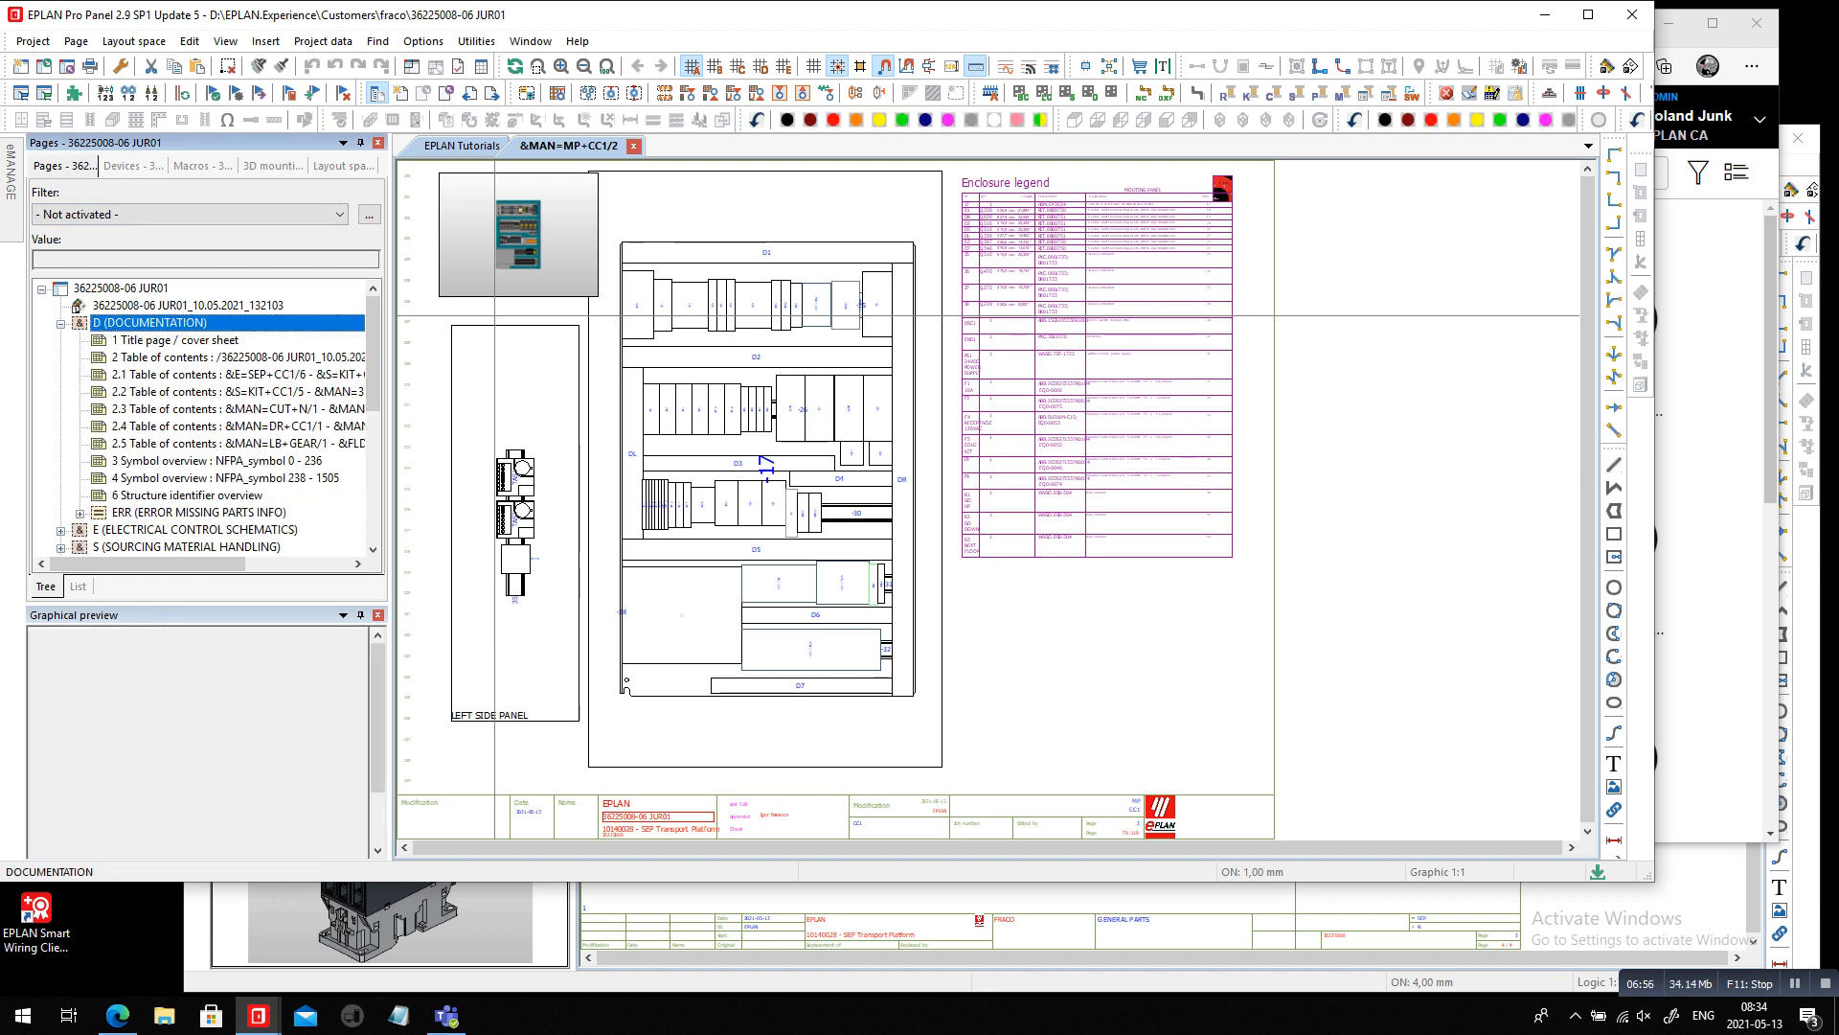
{"action": "double_click", "coordinate": [222, 461]}
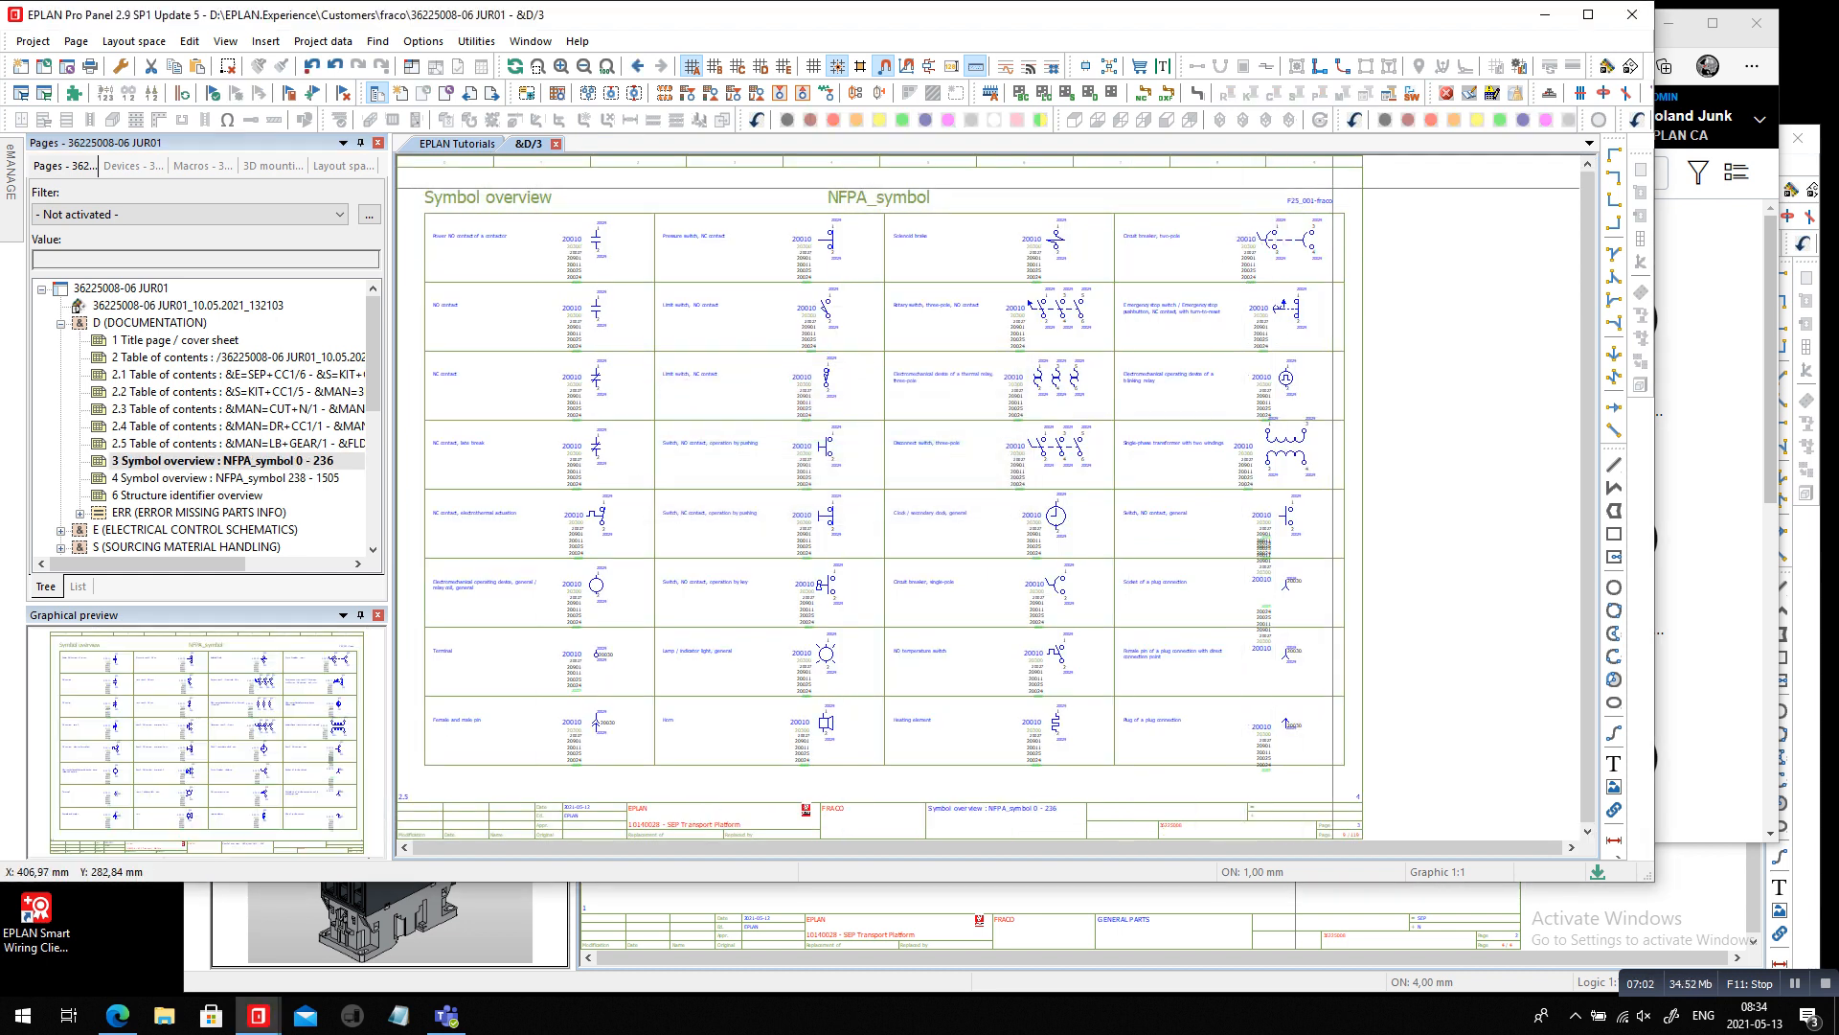
{"action": "scroll", "coordinate": [632, 443], "scroll_direction": "up", "scroll_amount": 3}
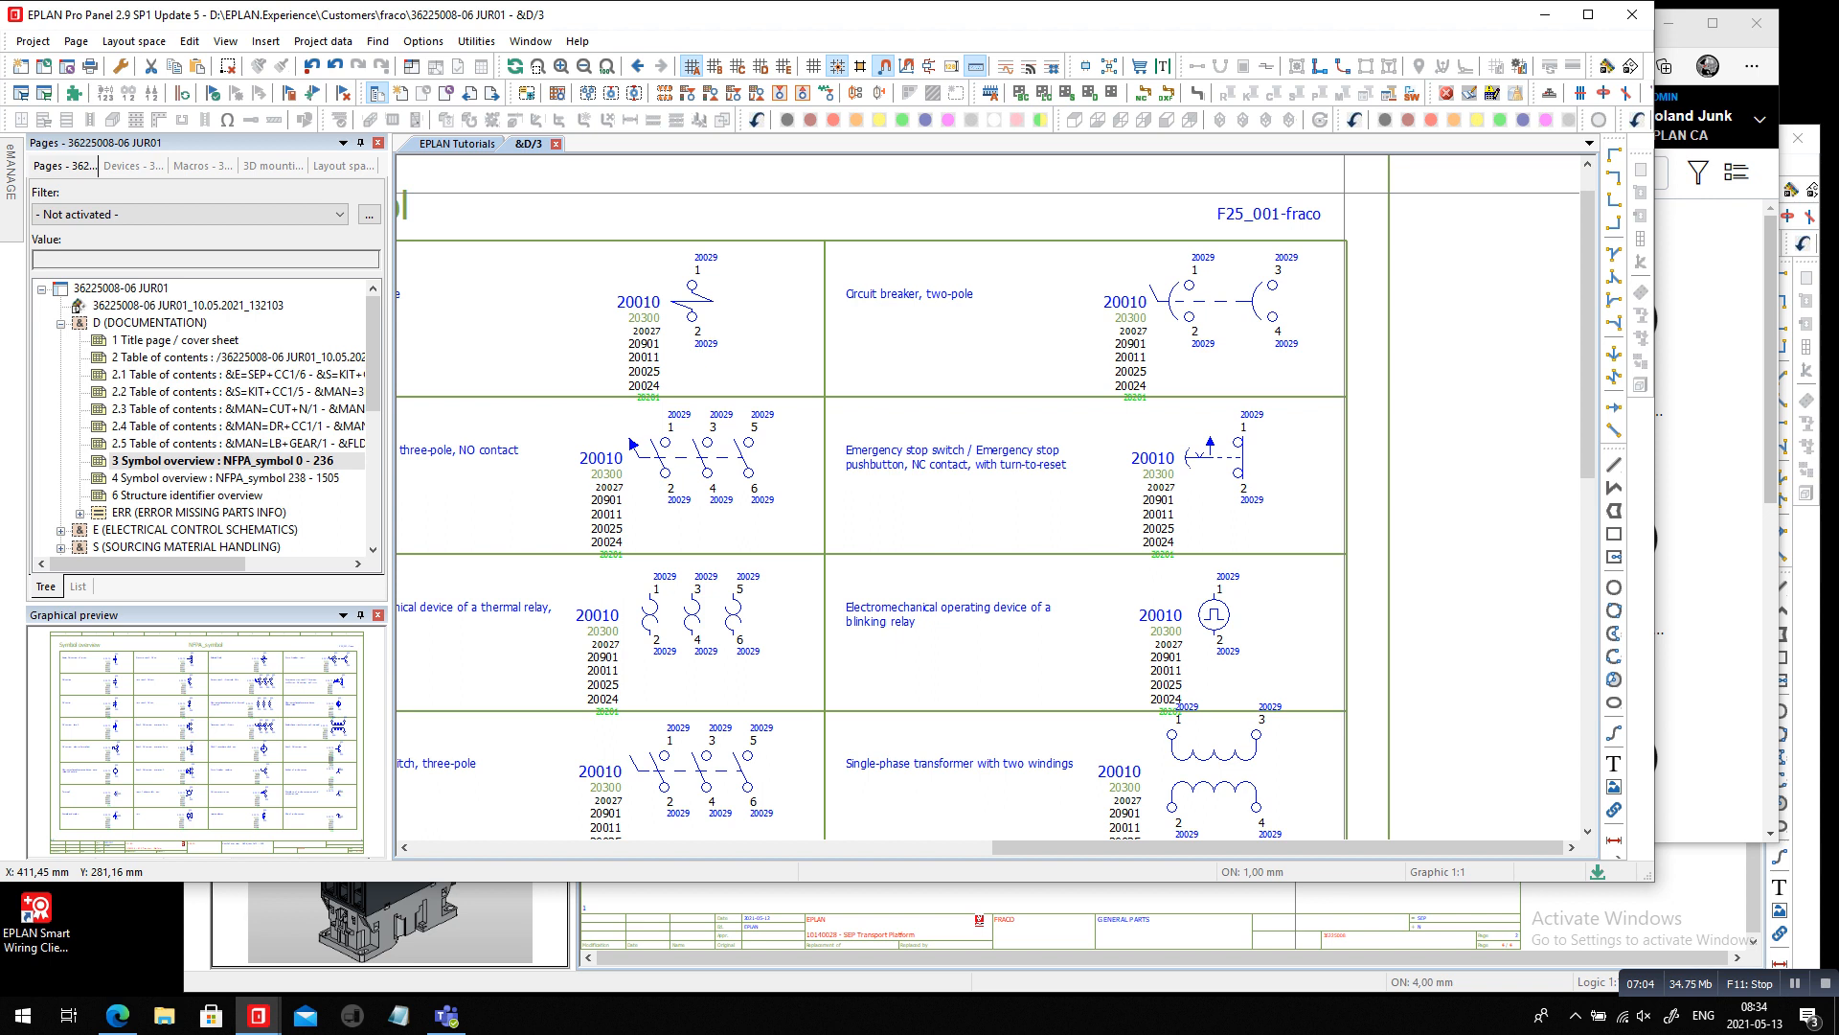
{"action": "scroll", "coordinate": [633, 443], "scroll_direction": "down", "scroll_amount": 3}
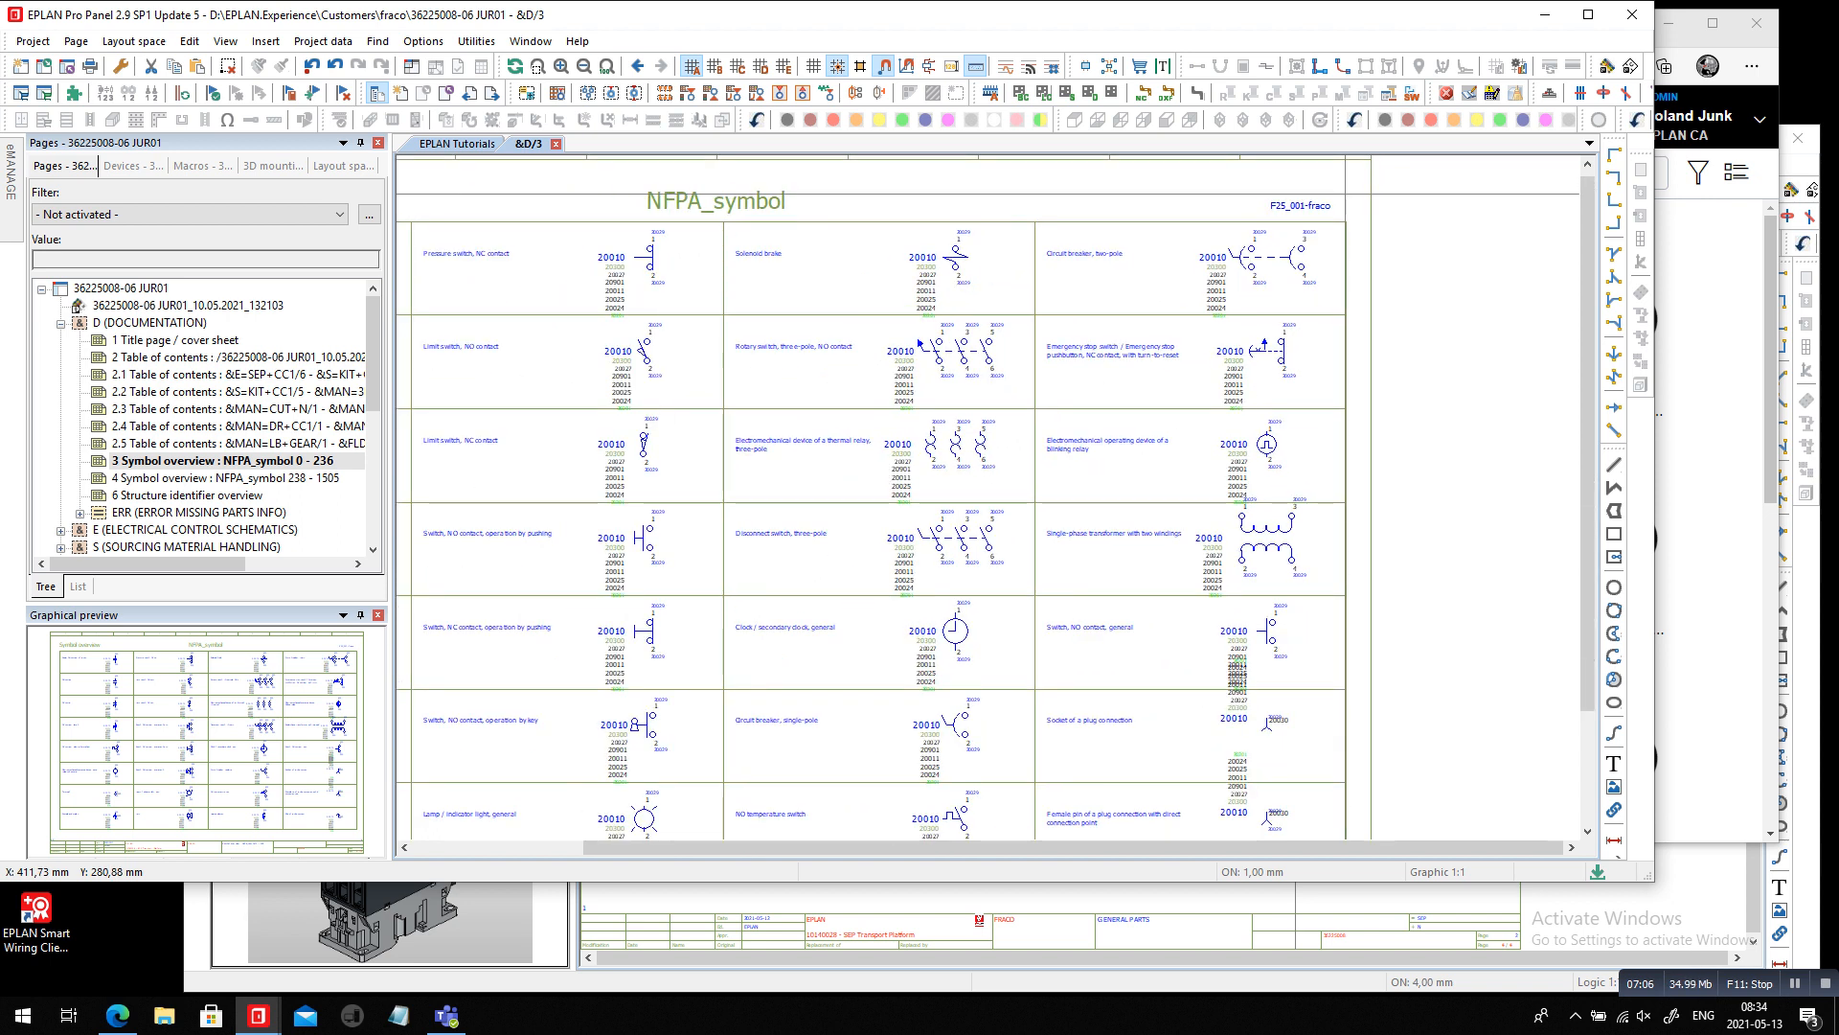
{"action": "scroll", "coordinate": [1345, 194], "scroll_direction": "down", "scroll_amount": 2}
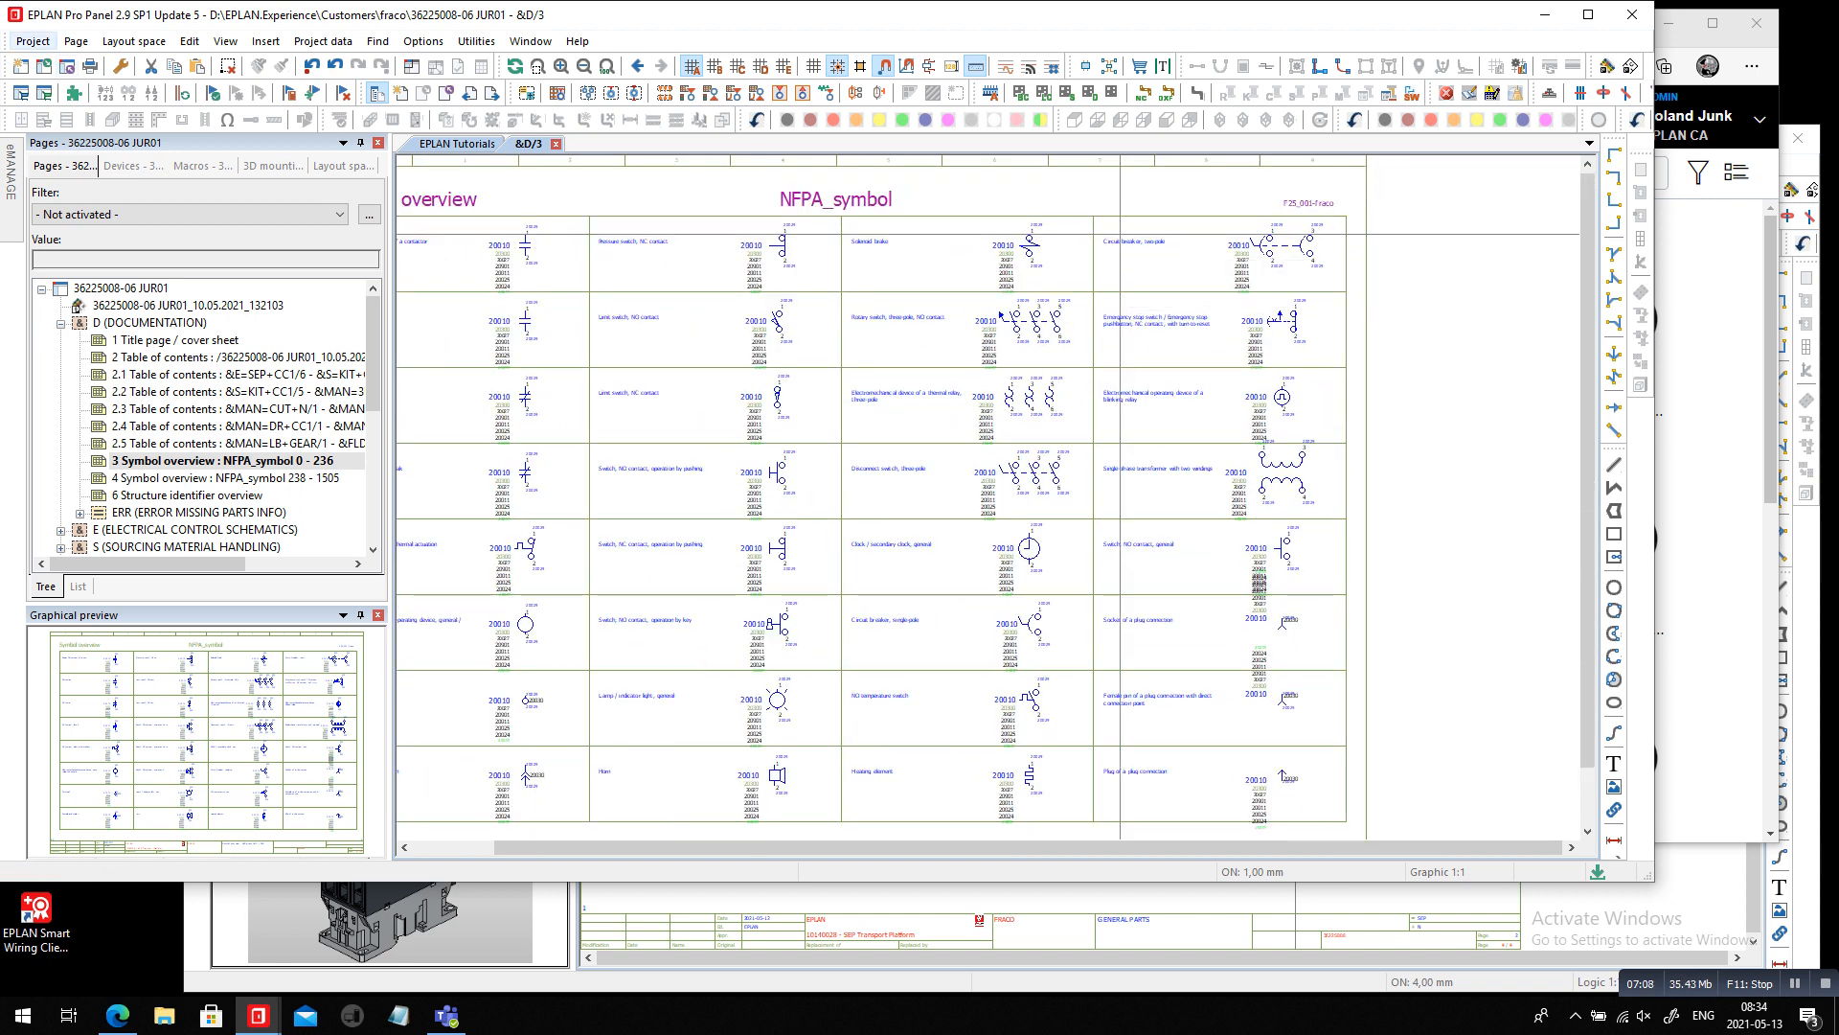
Review the forms offered for backup from the $(MD_FORMS) directory and leave without backing any up
{"action": "left_click", "coordinate": [33, 41]}
{"action": "mouse_move", "coordinate": [57, 389]}
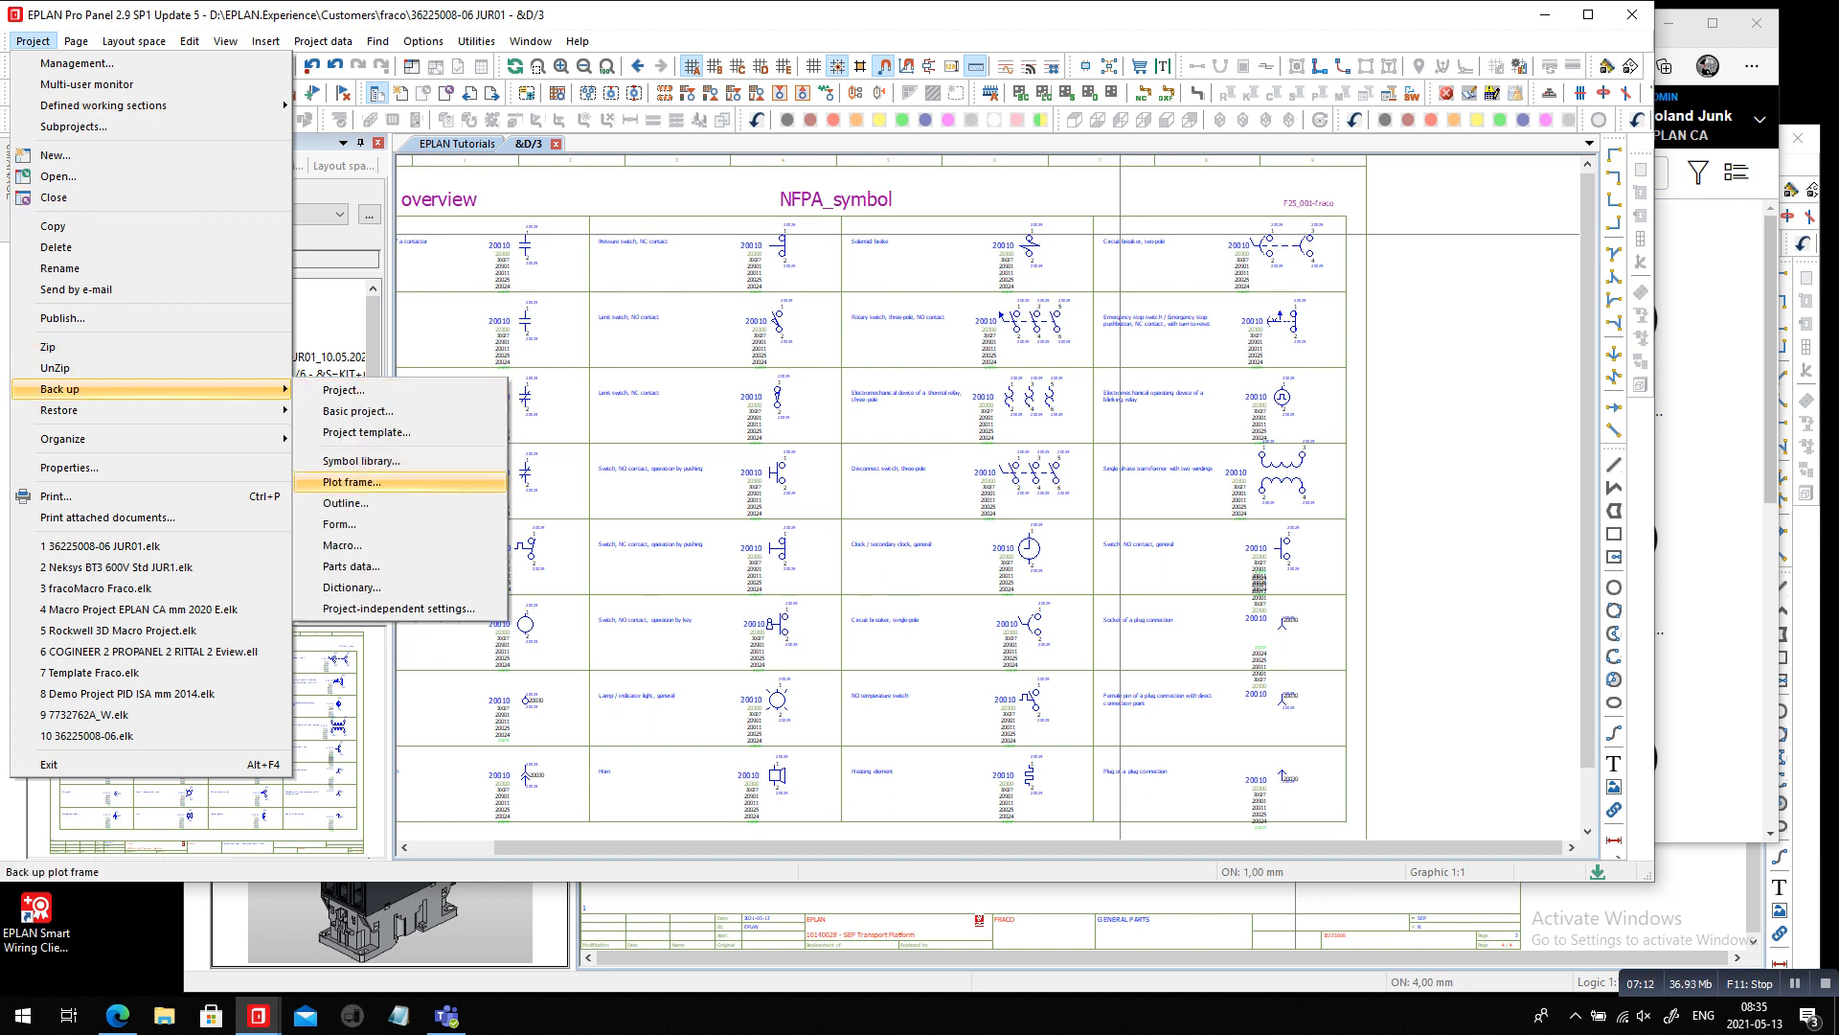
{"action": "left_click", "coordinate": [339, 524]}
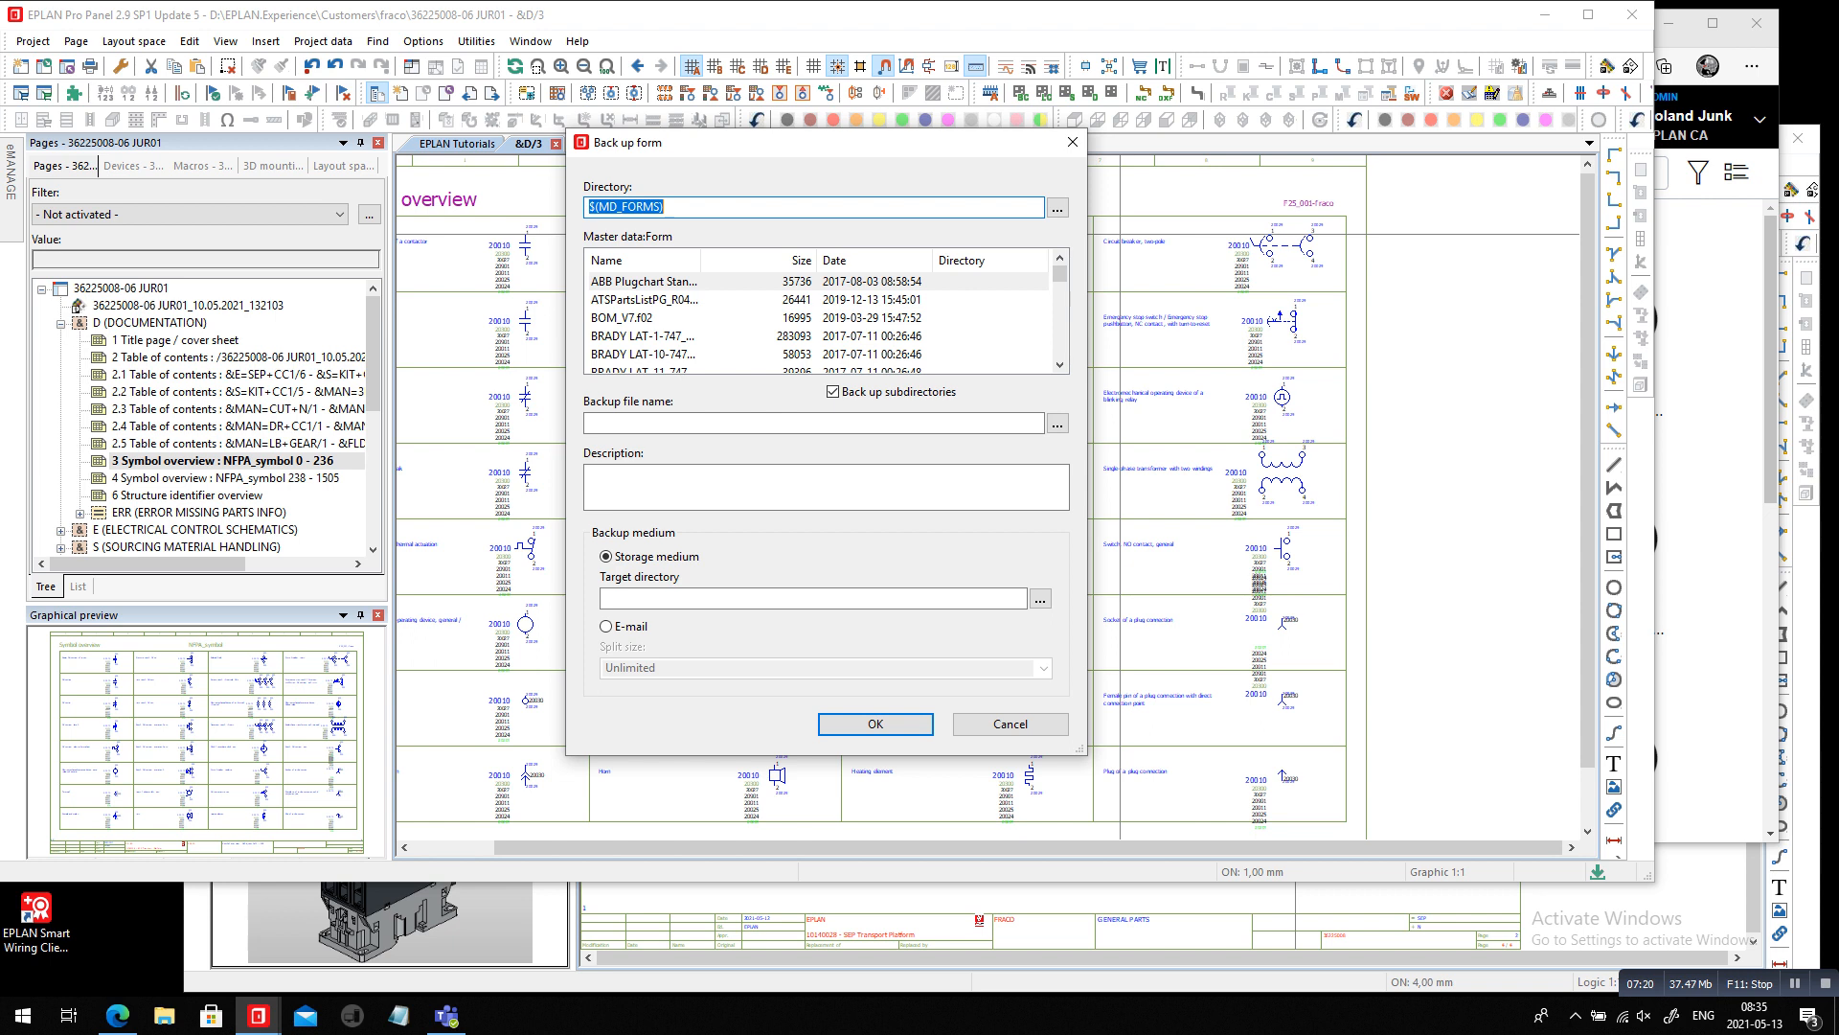
{"action": "scroll", "coordinate": [824, 317], "scroll_direction": "down", "scroll_amount": 3}
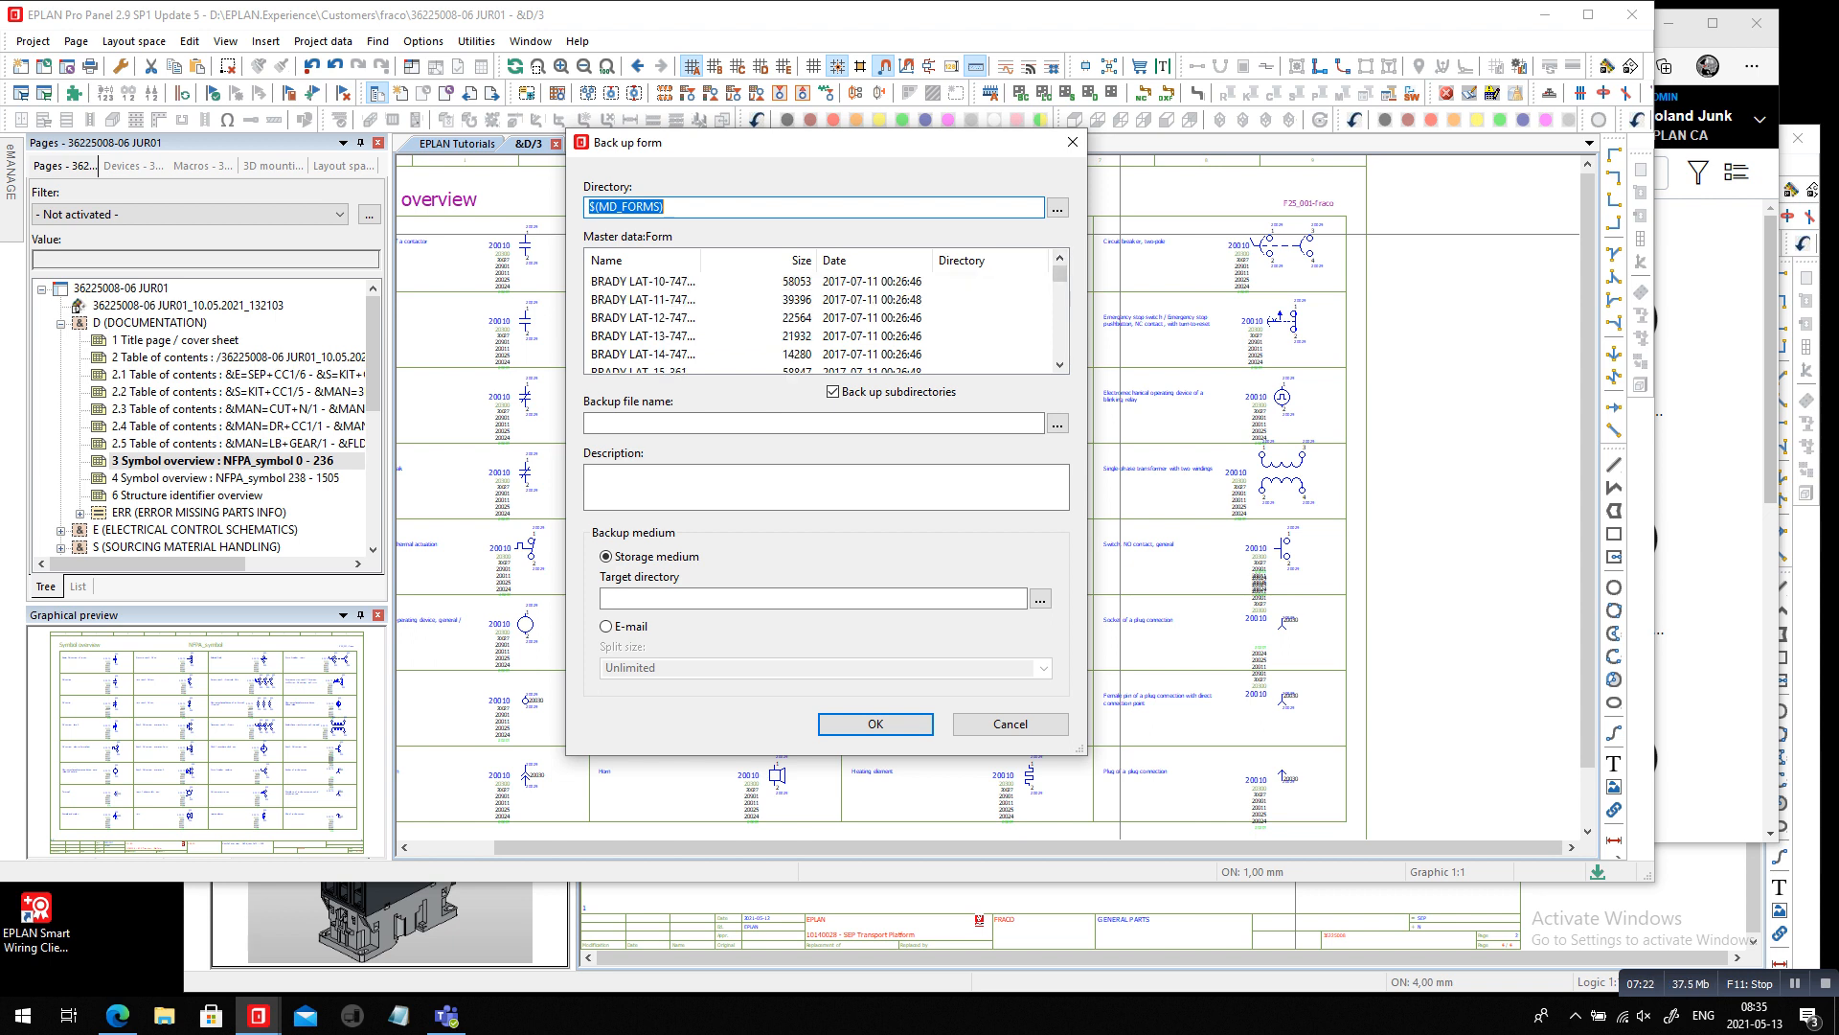
{"action": "scroll", "coordinate": [824, 311], "scroll_direction": "down", "scroll_amount": 6}
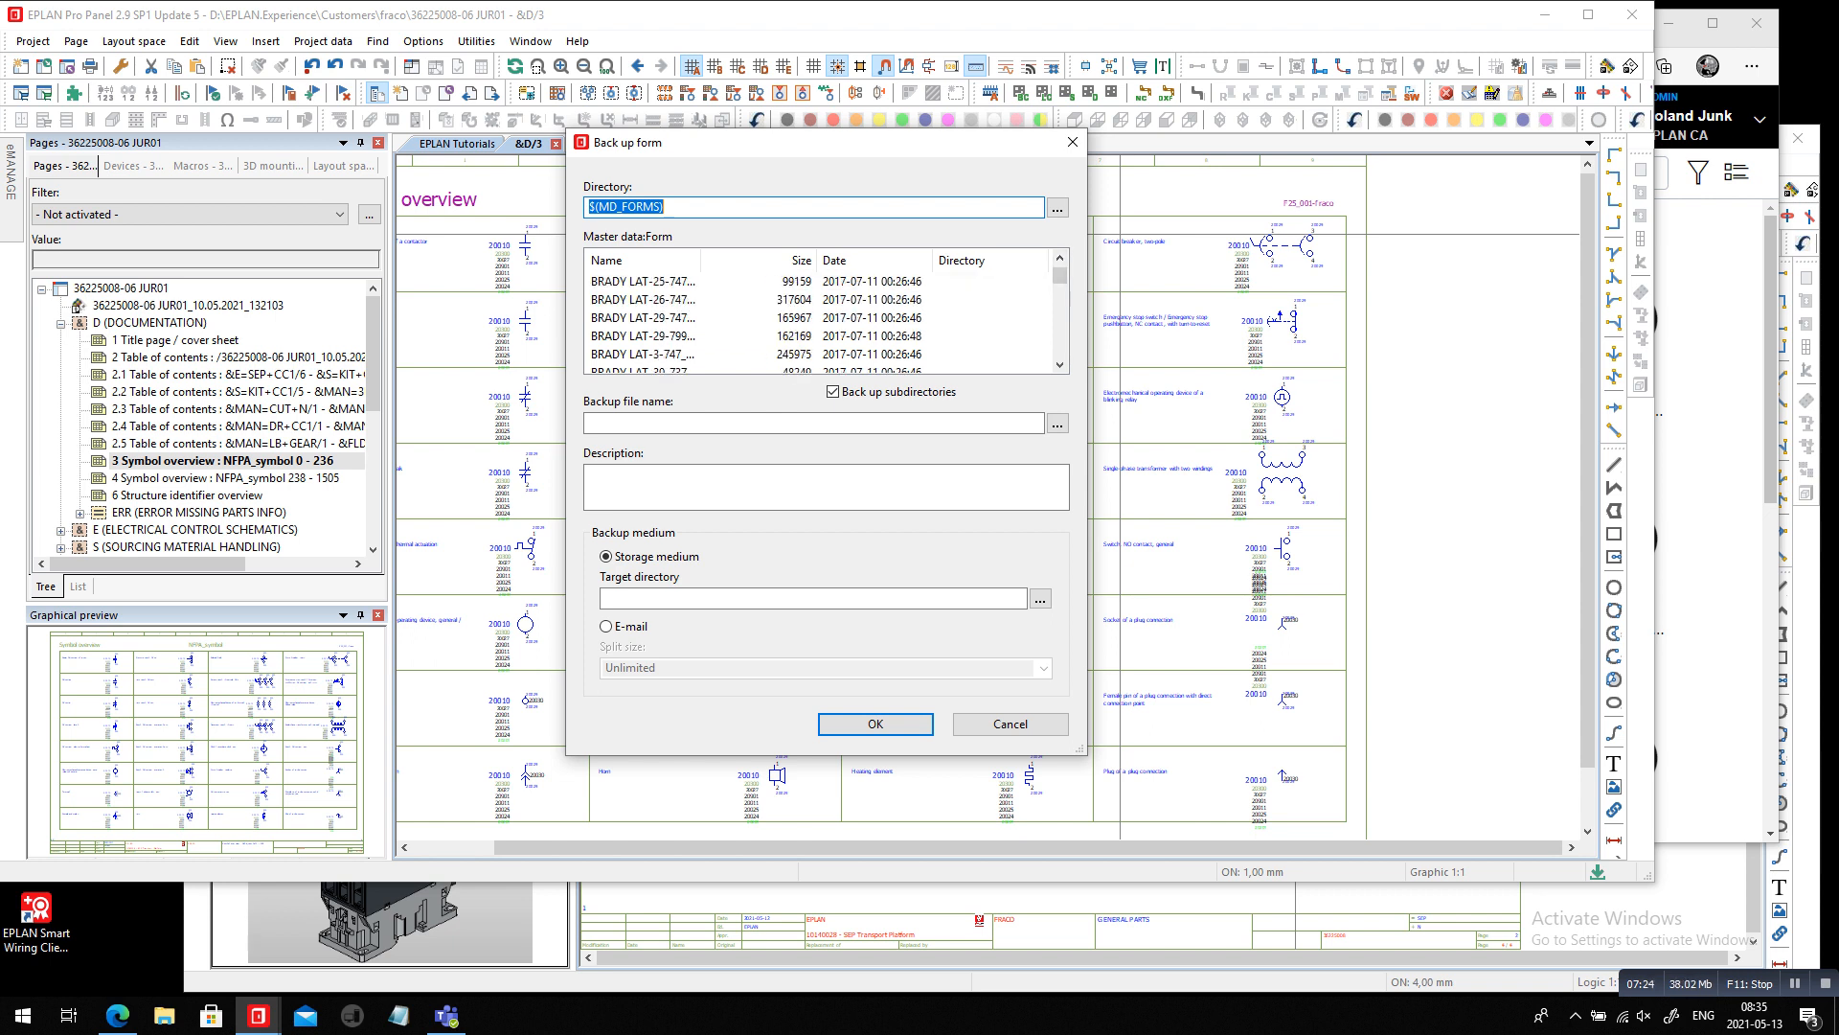
{"action": "scroll", "coordinate": [824, 312], "scroll_direction": "down", "scroll_amount": 8}
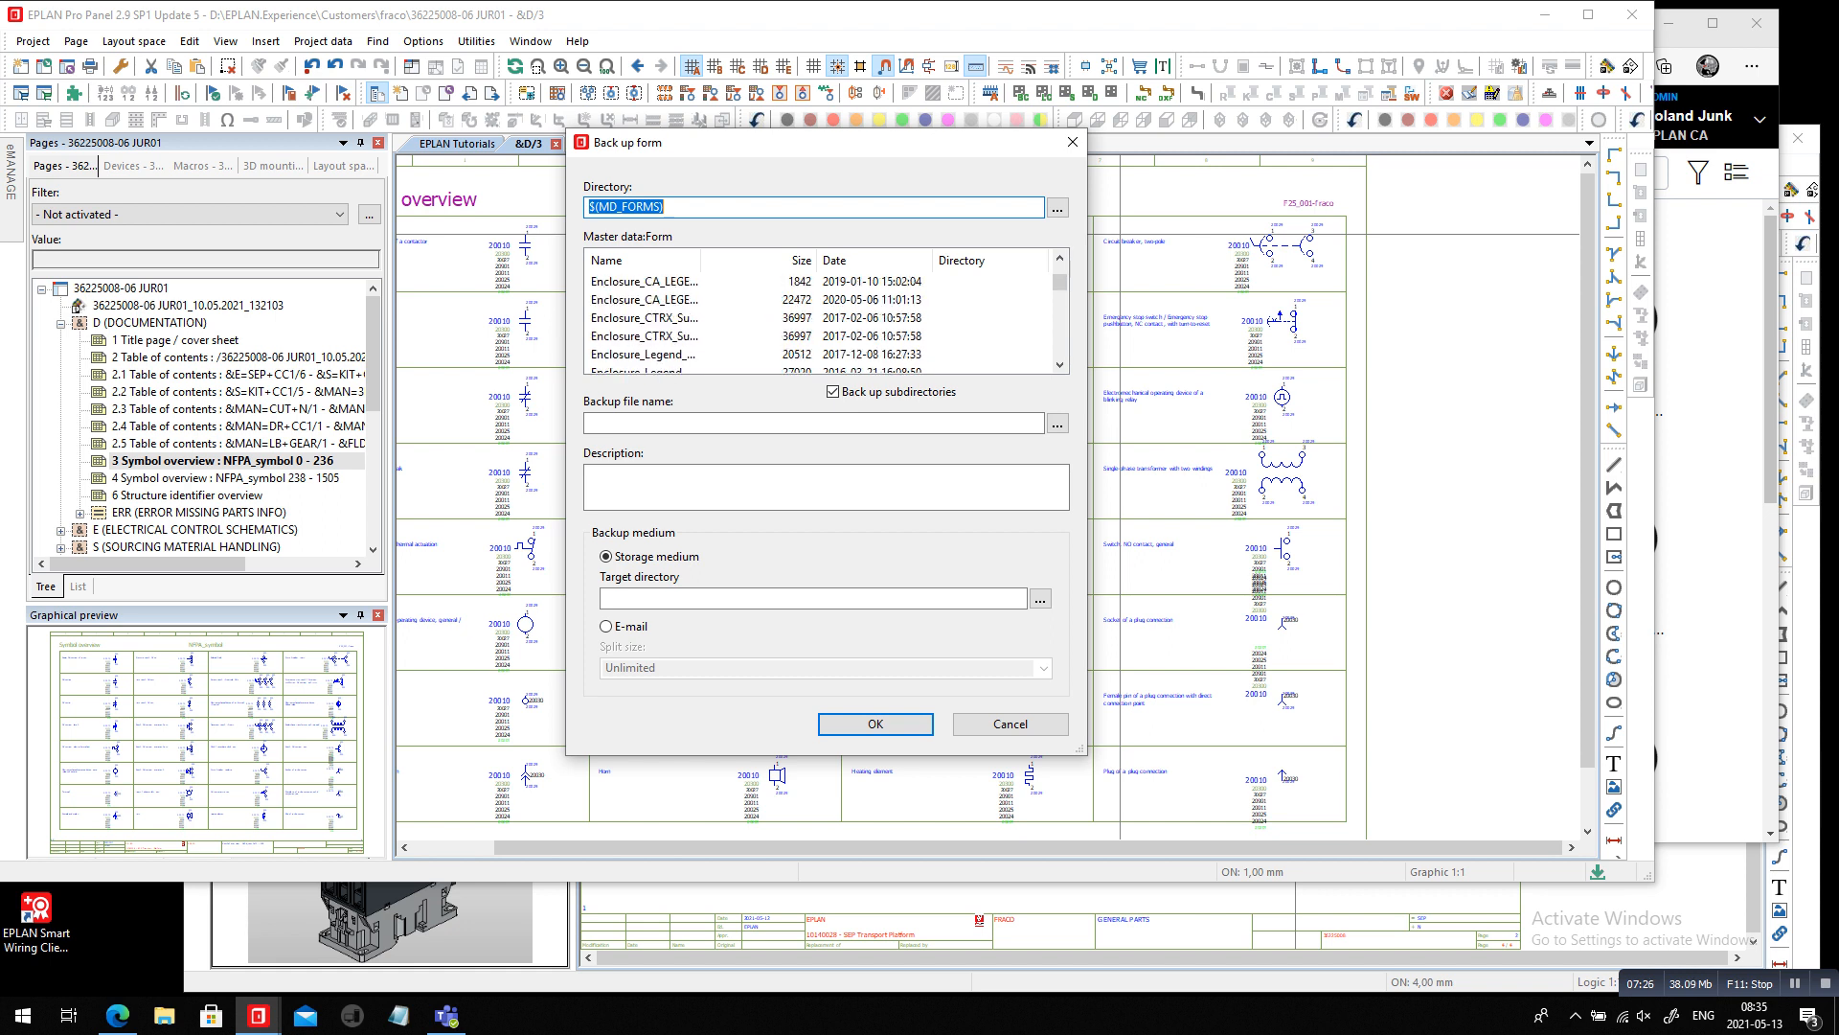
{"action": "scroll", "coordinate": [824, 312], "scroll_direction": "up", "scroll_amount": 2}
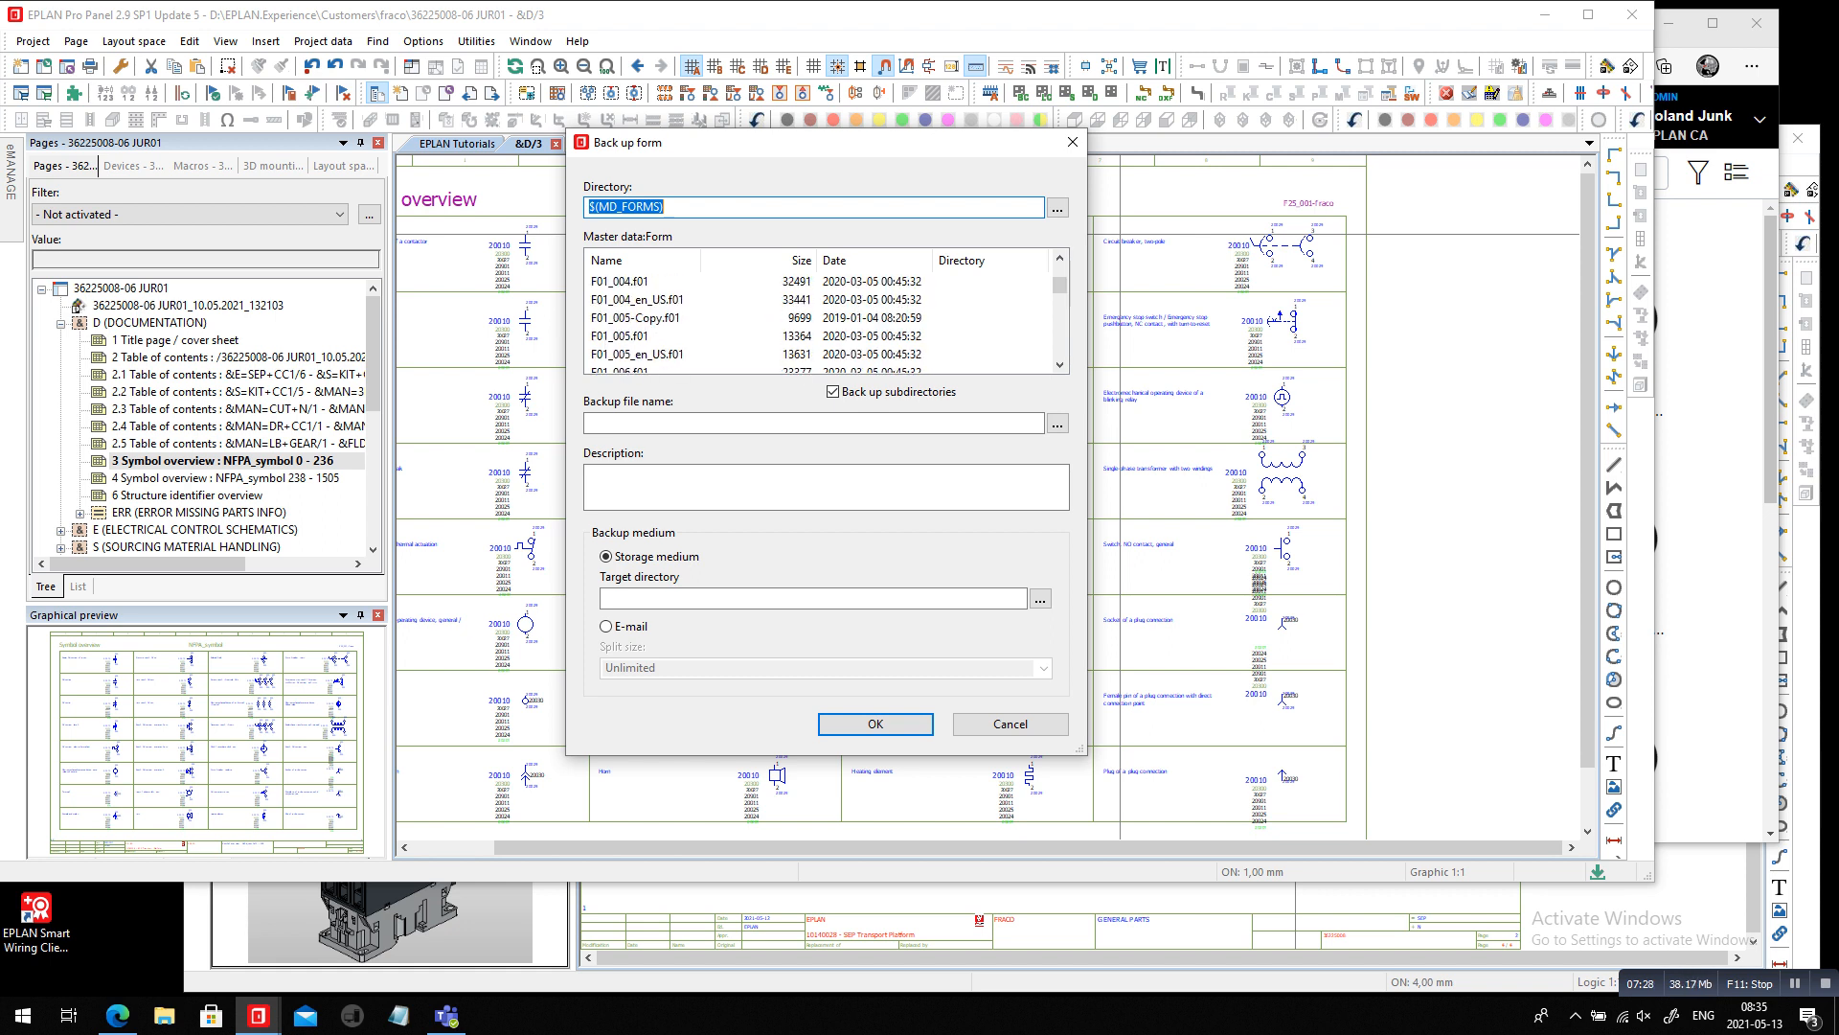
{"action": "left_click", "coordinate": [637, 318]}
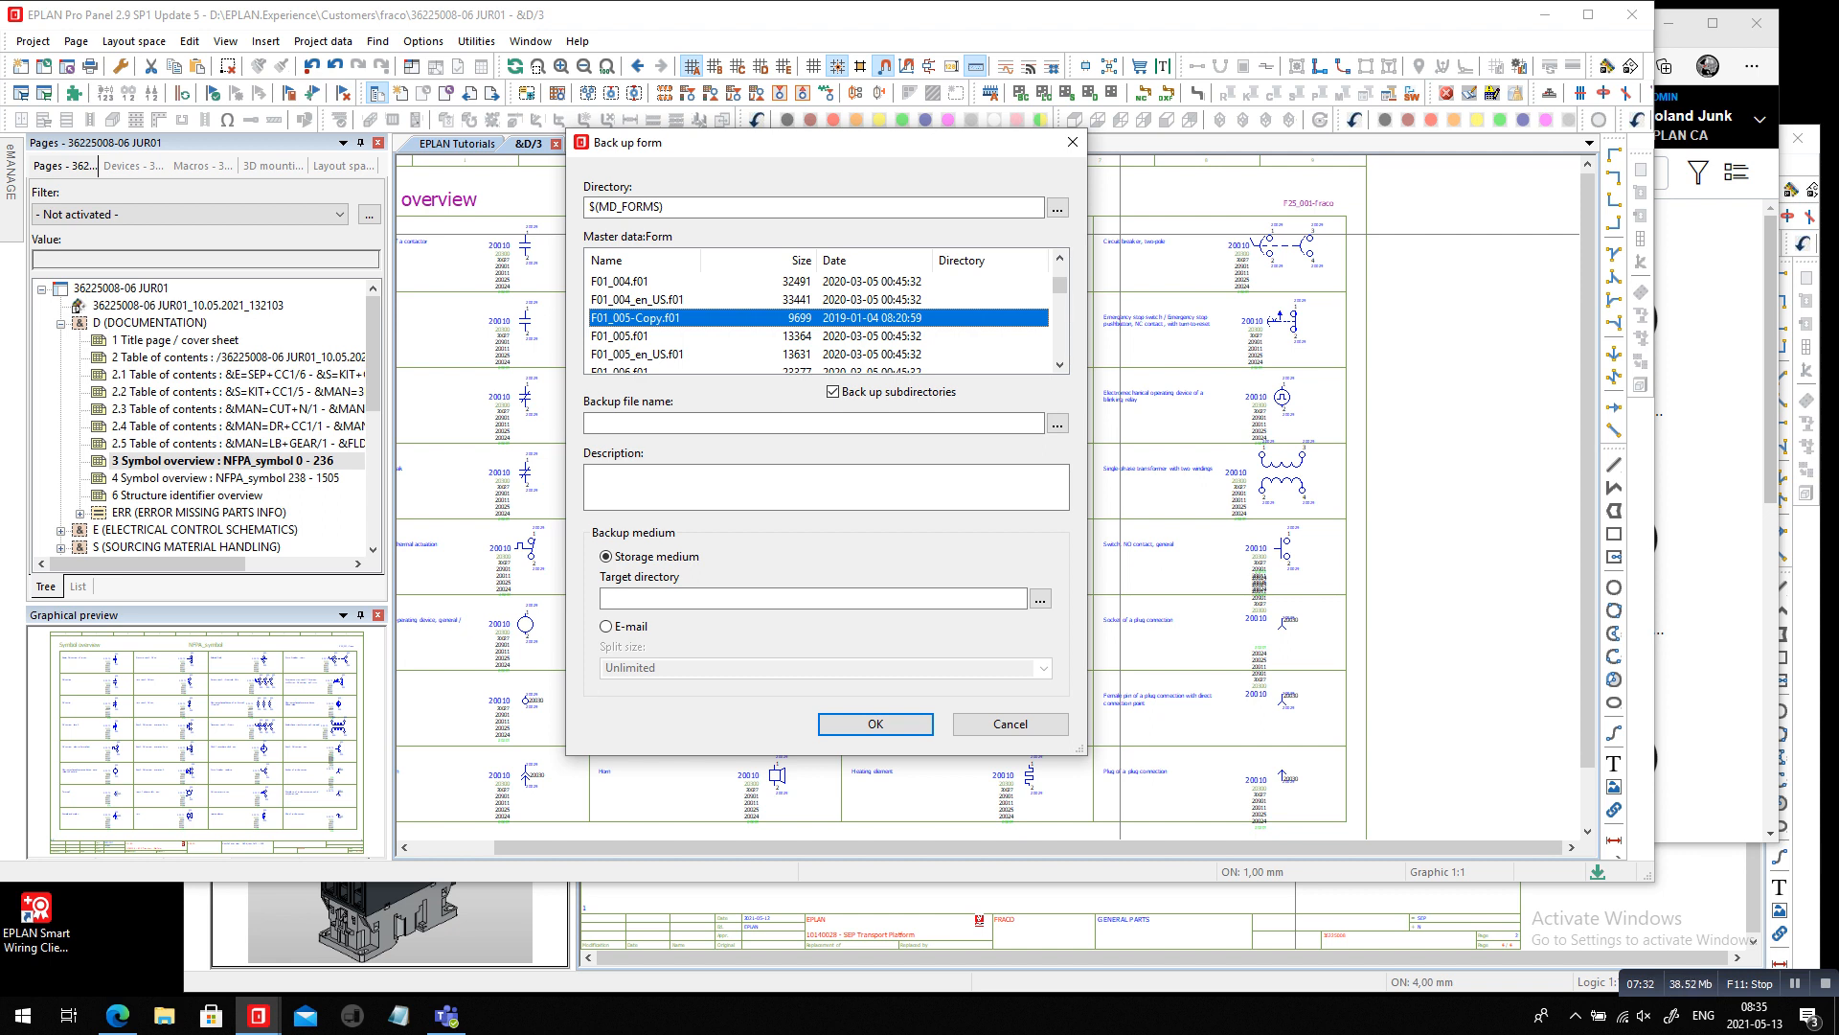
{"action": "key", "text": "Escape"}
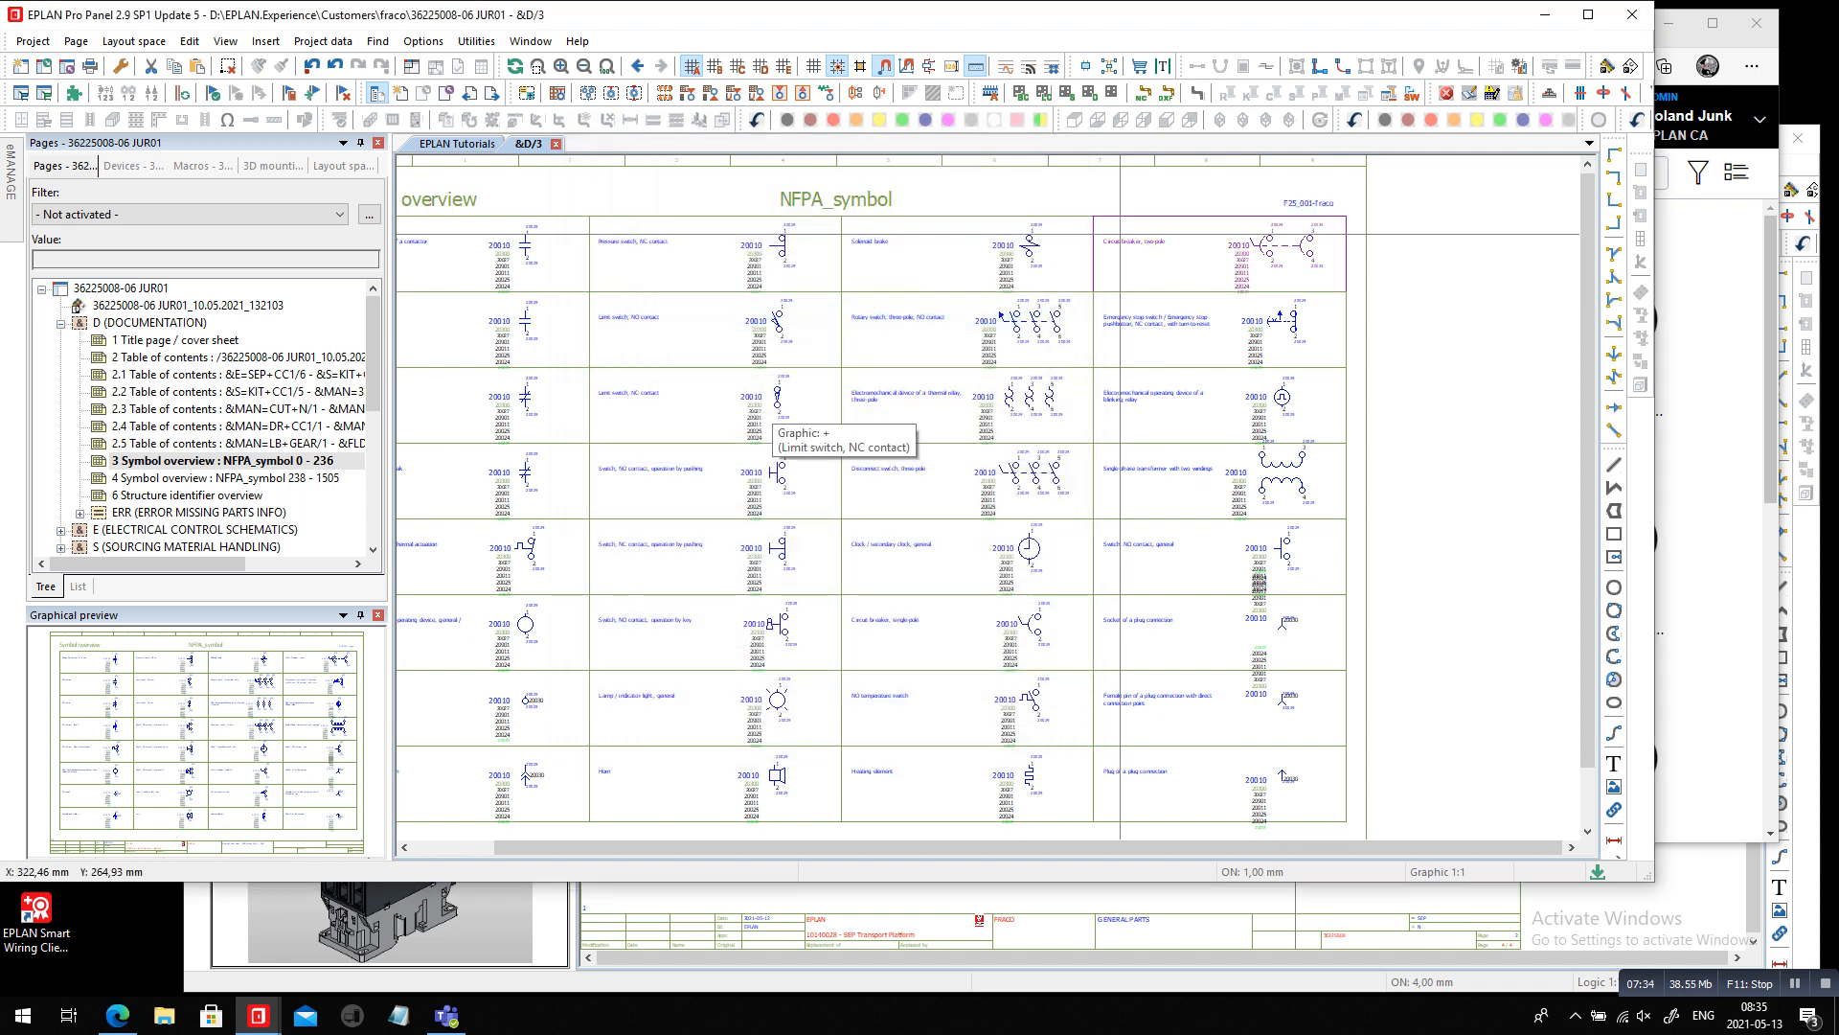
{"action": "left_click", "coordinate": [121, 288]}
{"action": "left_click", "coordinate": [33, 41]}
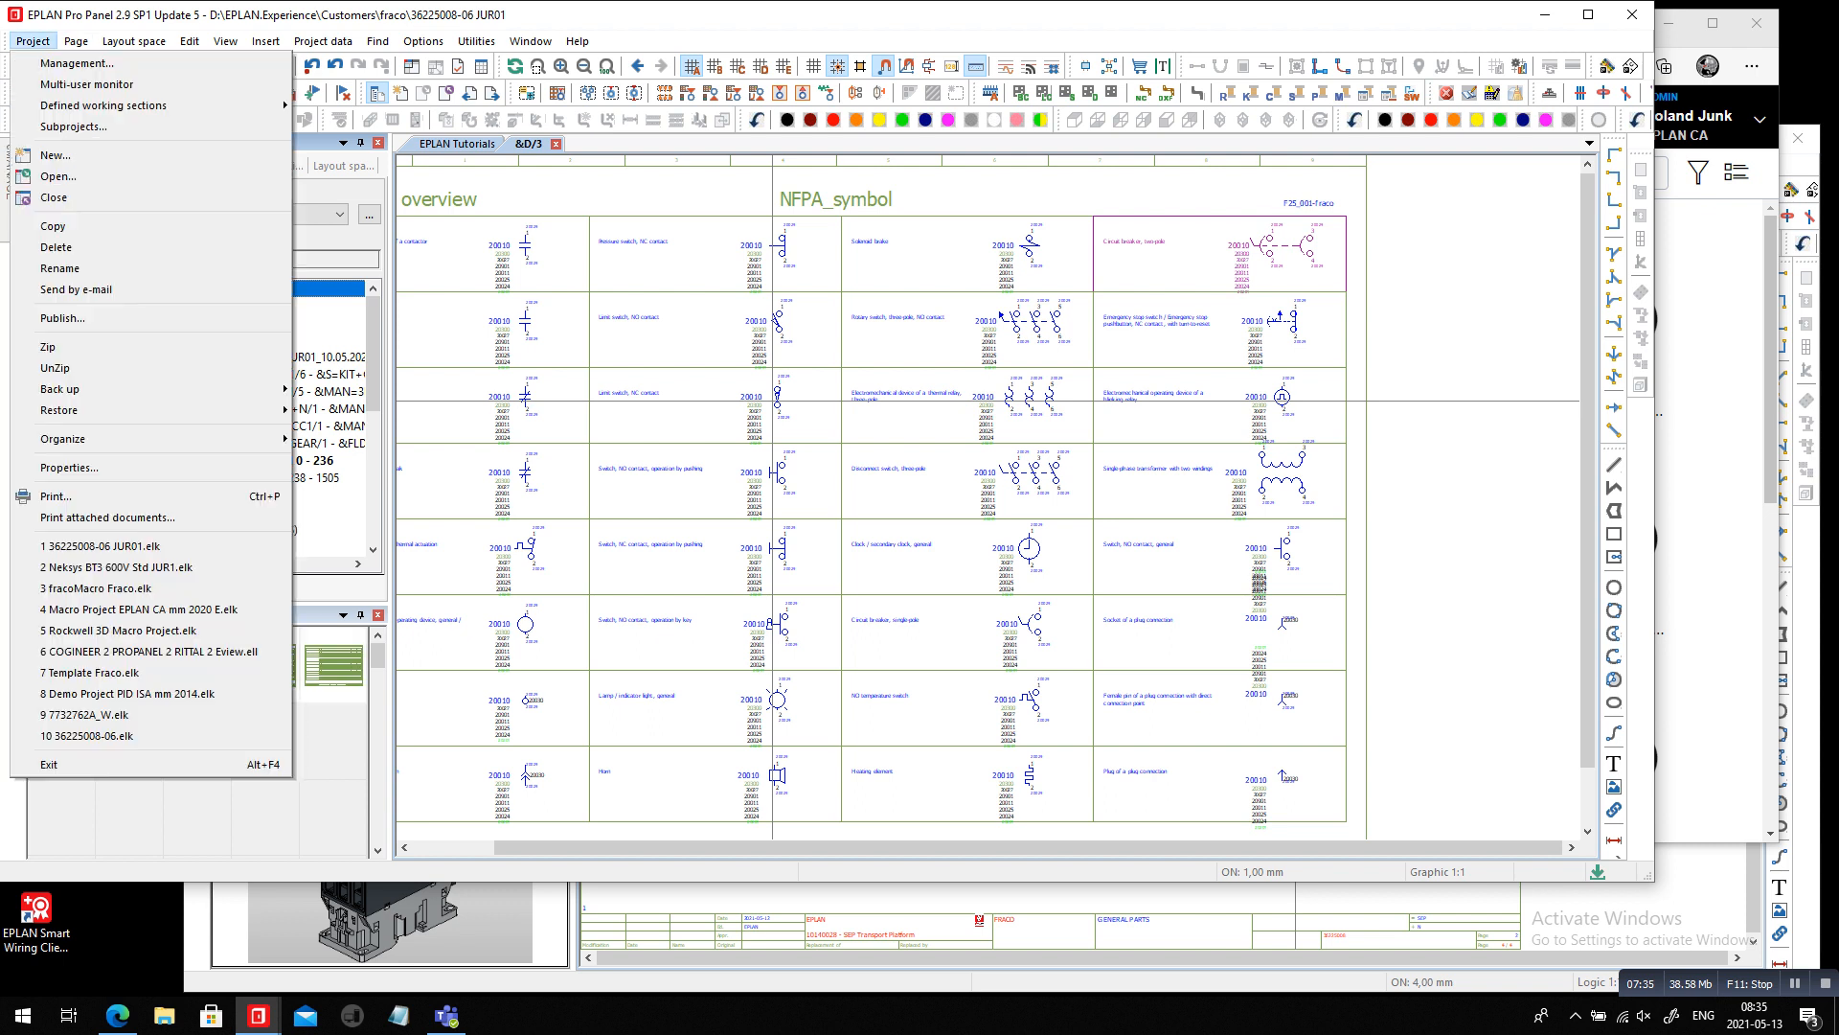
{"action": "mouse_move", "coordinate": [191, 389]}
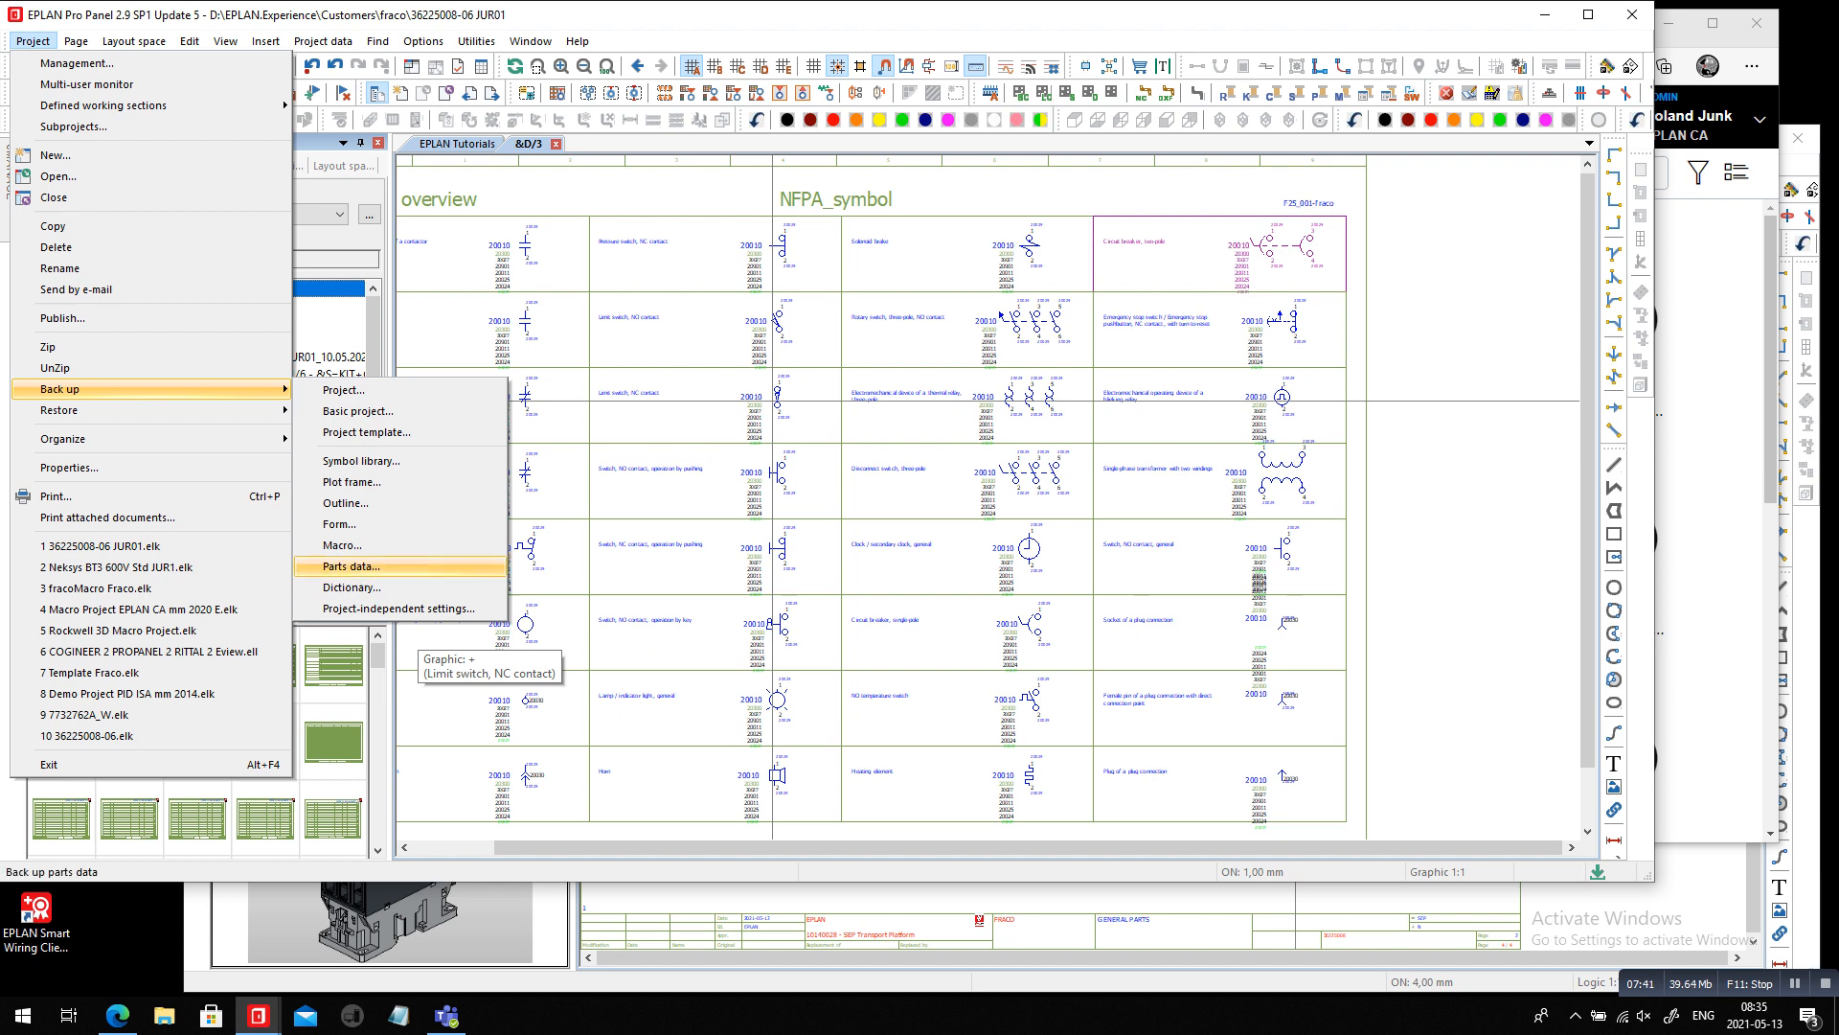
{"action": "left_click", "coordinate": [351, 566]}
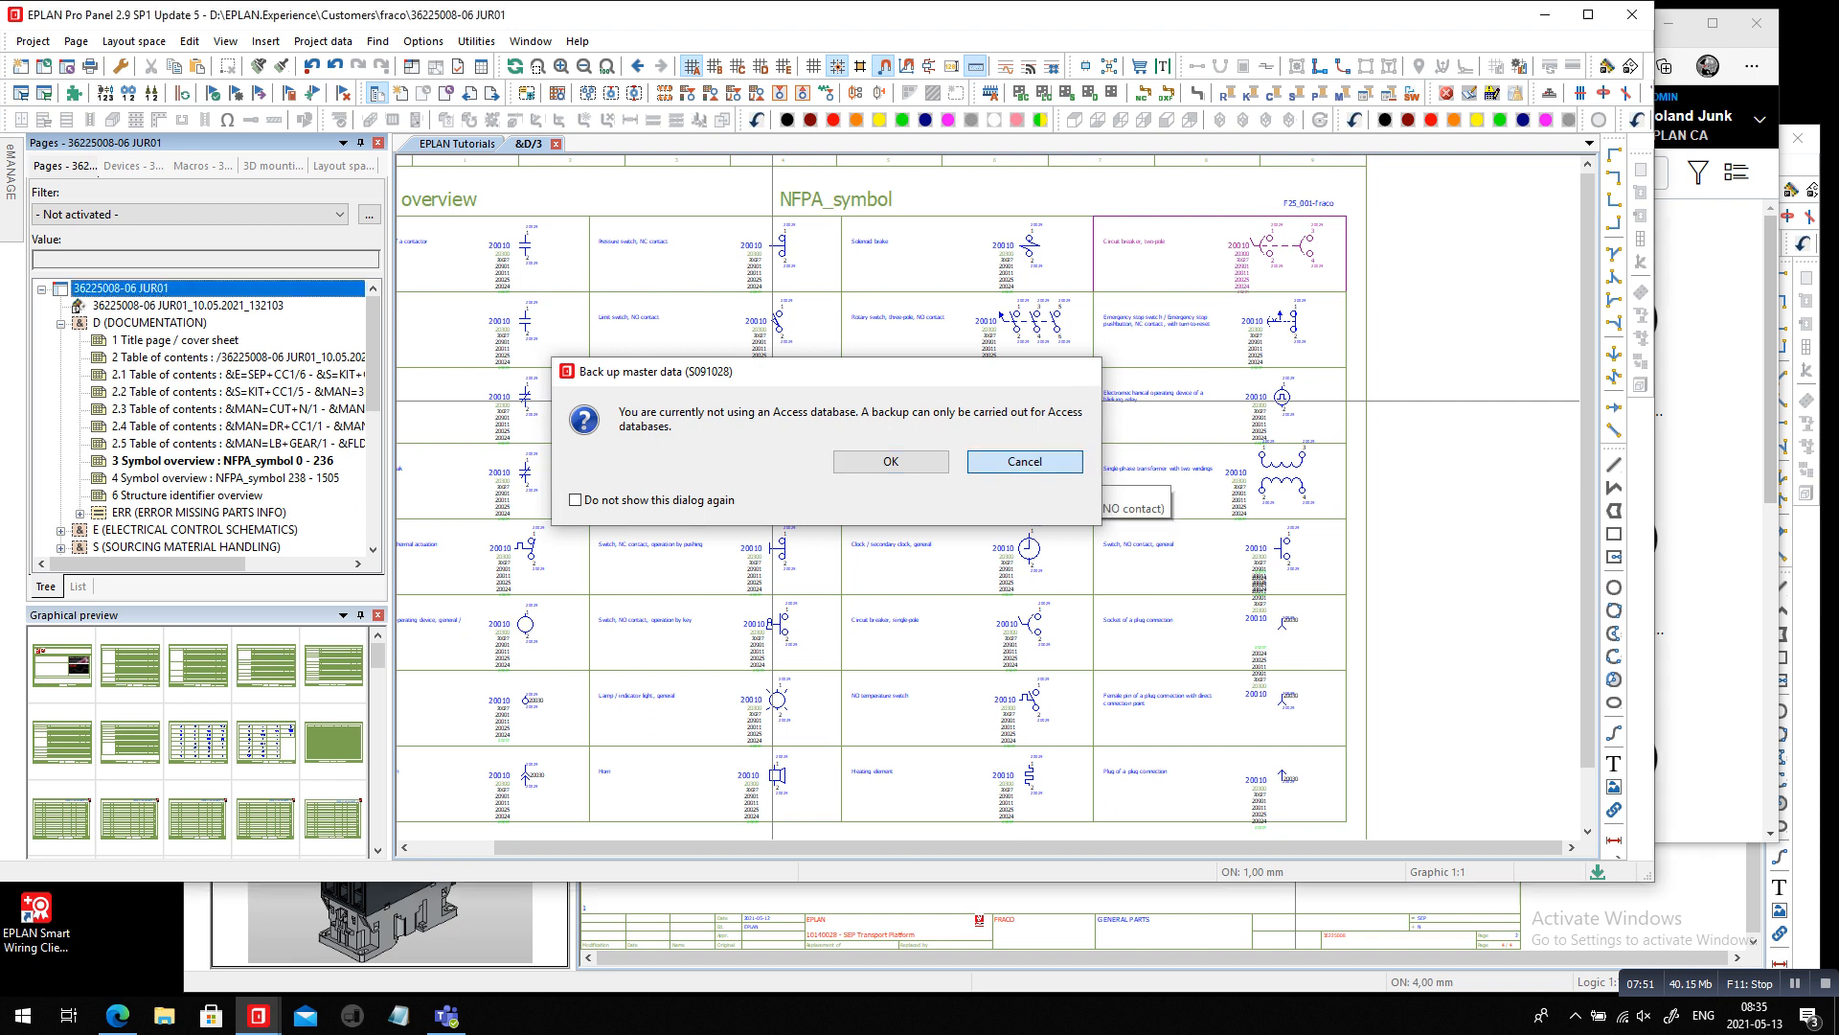
{"action": "left_click", "coordinate": [1024, 461]}
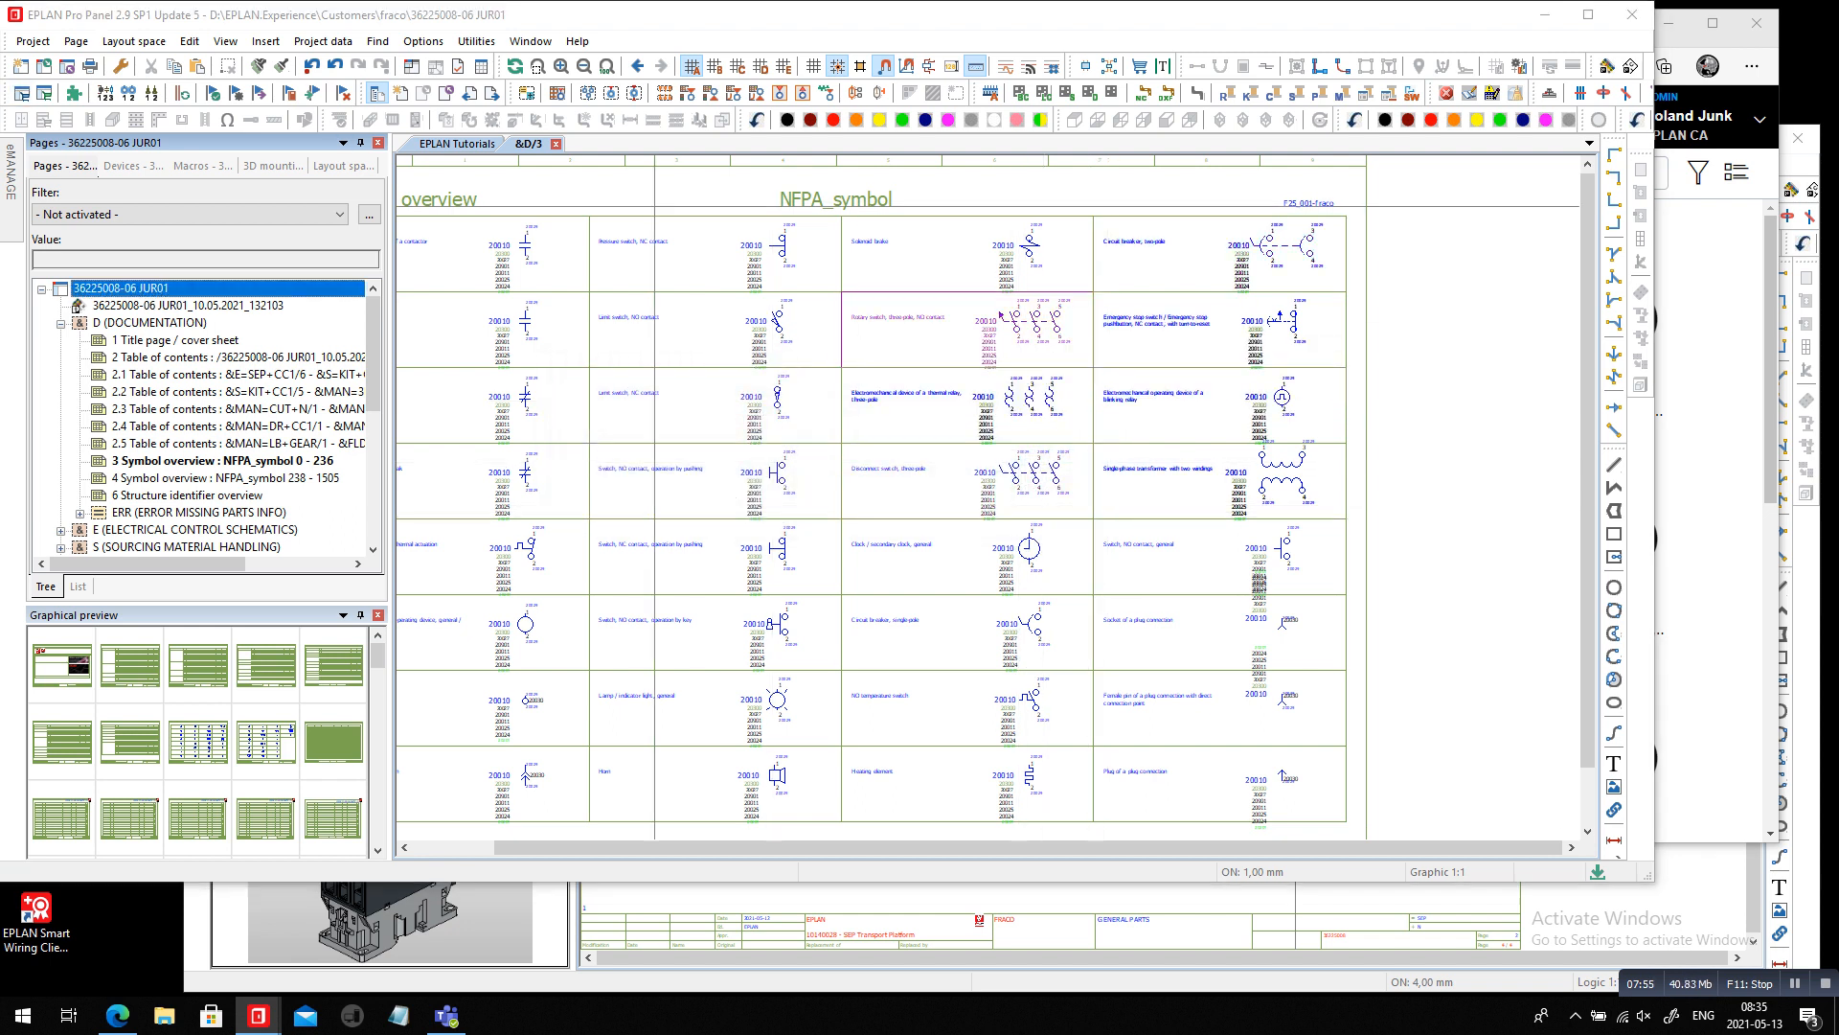
Open parts management, expand the Parts tree and reposition the window so its lower controls are fully accessible
{"action": "left_click", "coordinate": [1139, 66]}
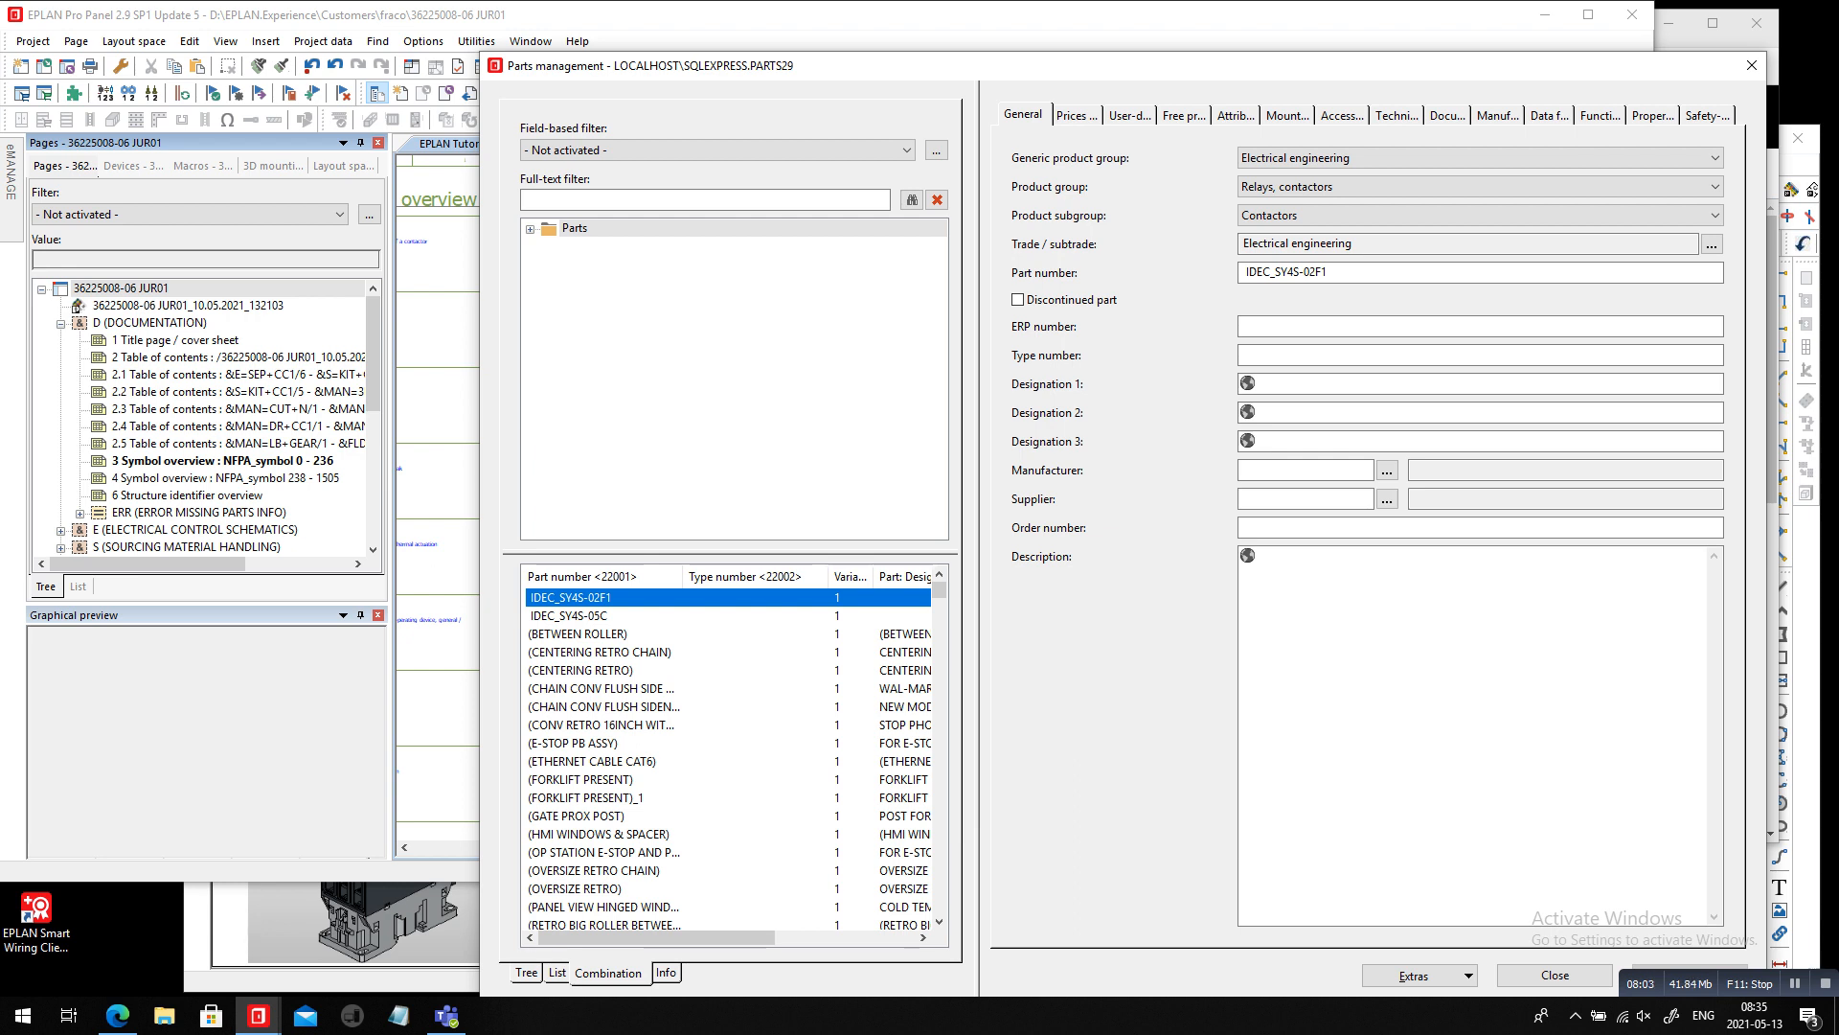
{"action": "scroll", "coordinate": [725, 747], "scroll_direction": "down", "scroll_amount": 5}
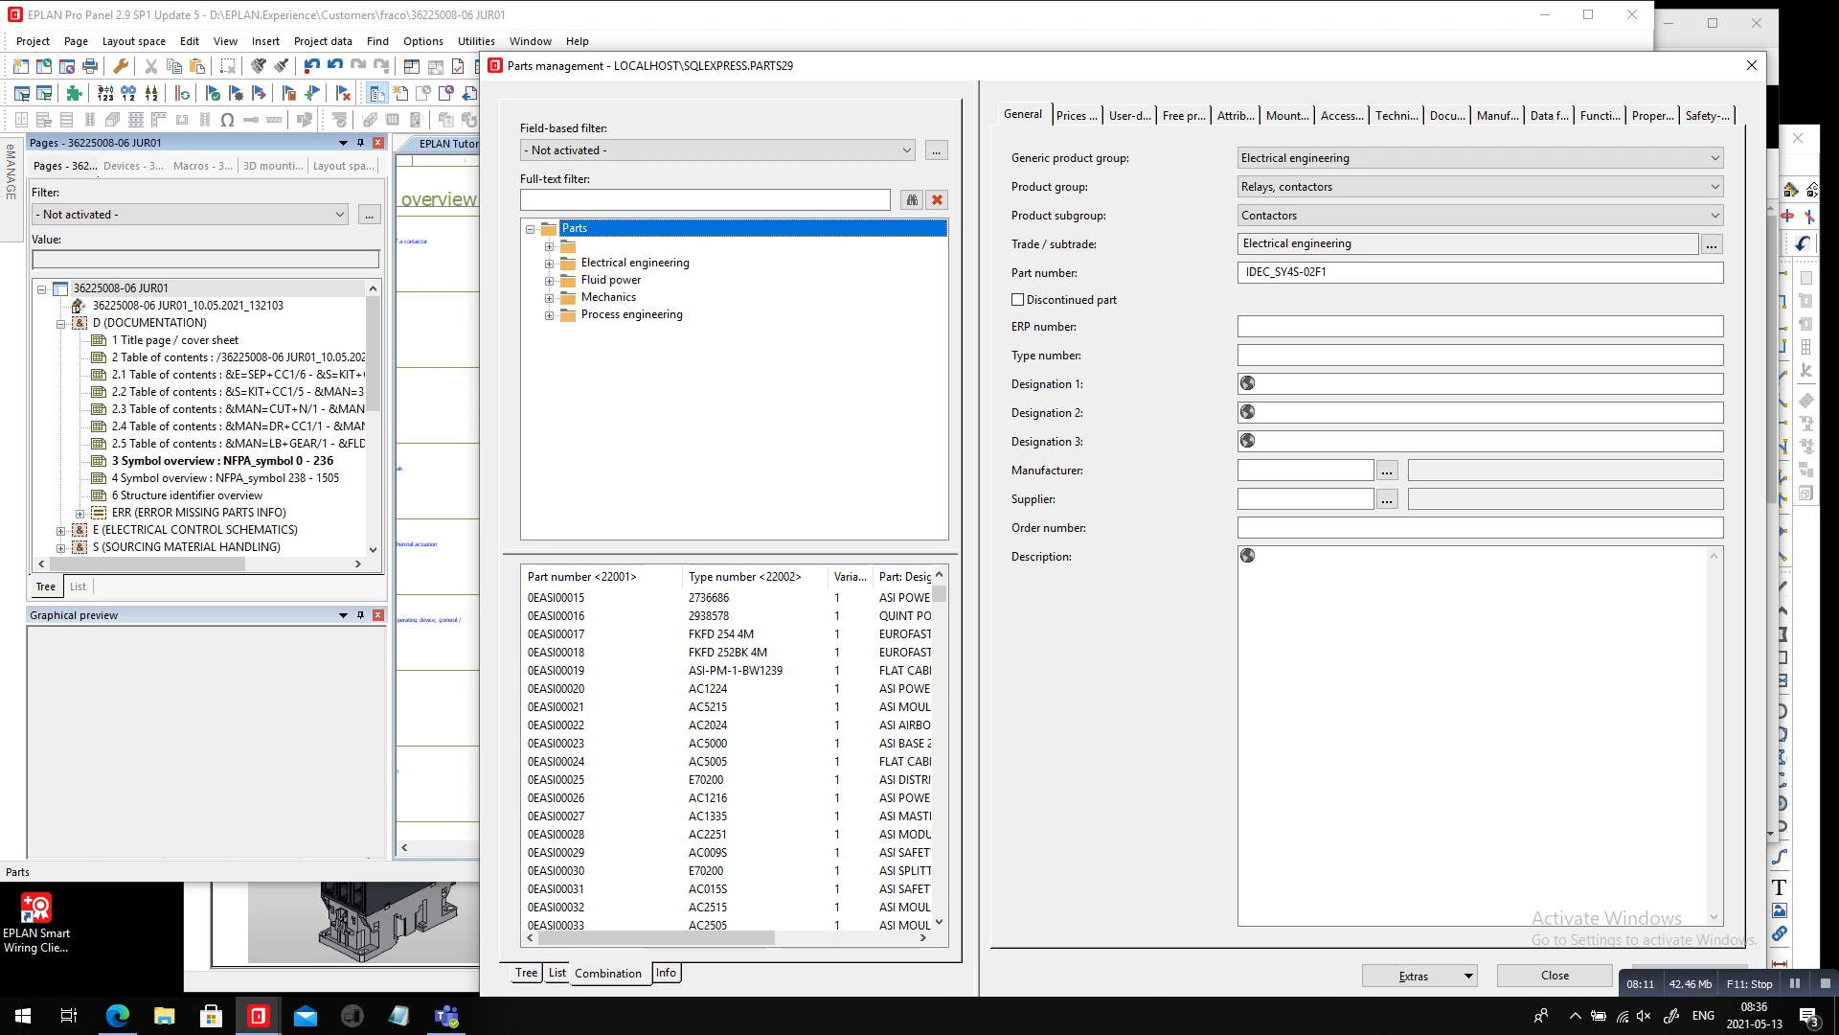
{"action": "left_click_drag", "start_coordinate": [1054, 65], "coordinate": [978, 25]}
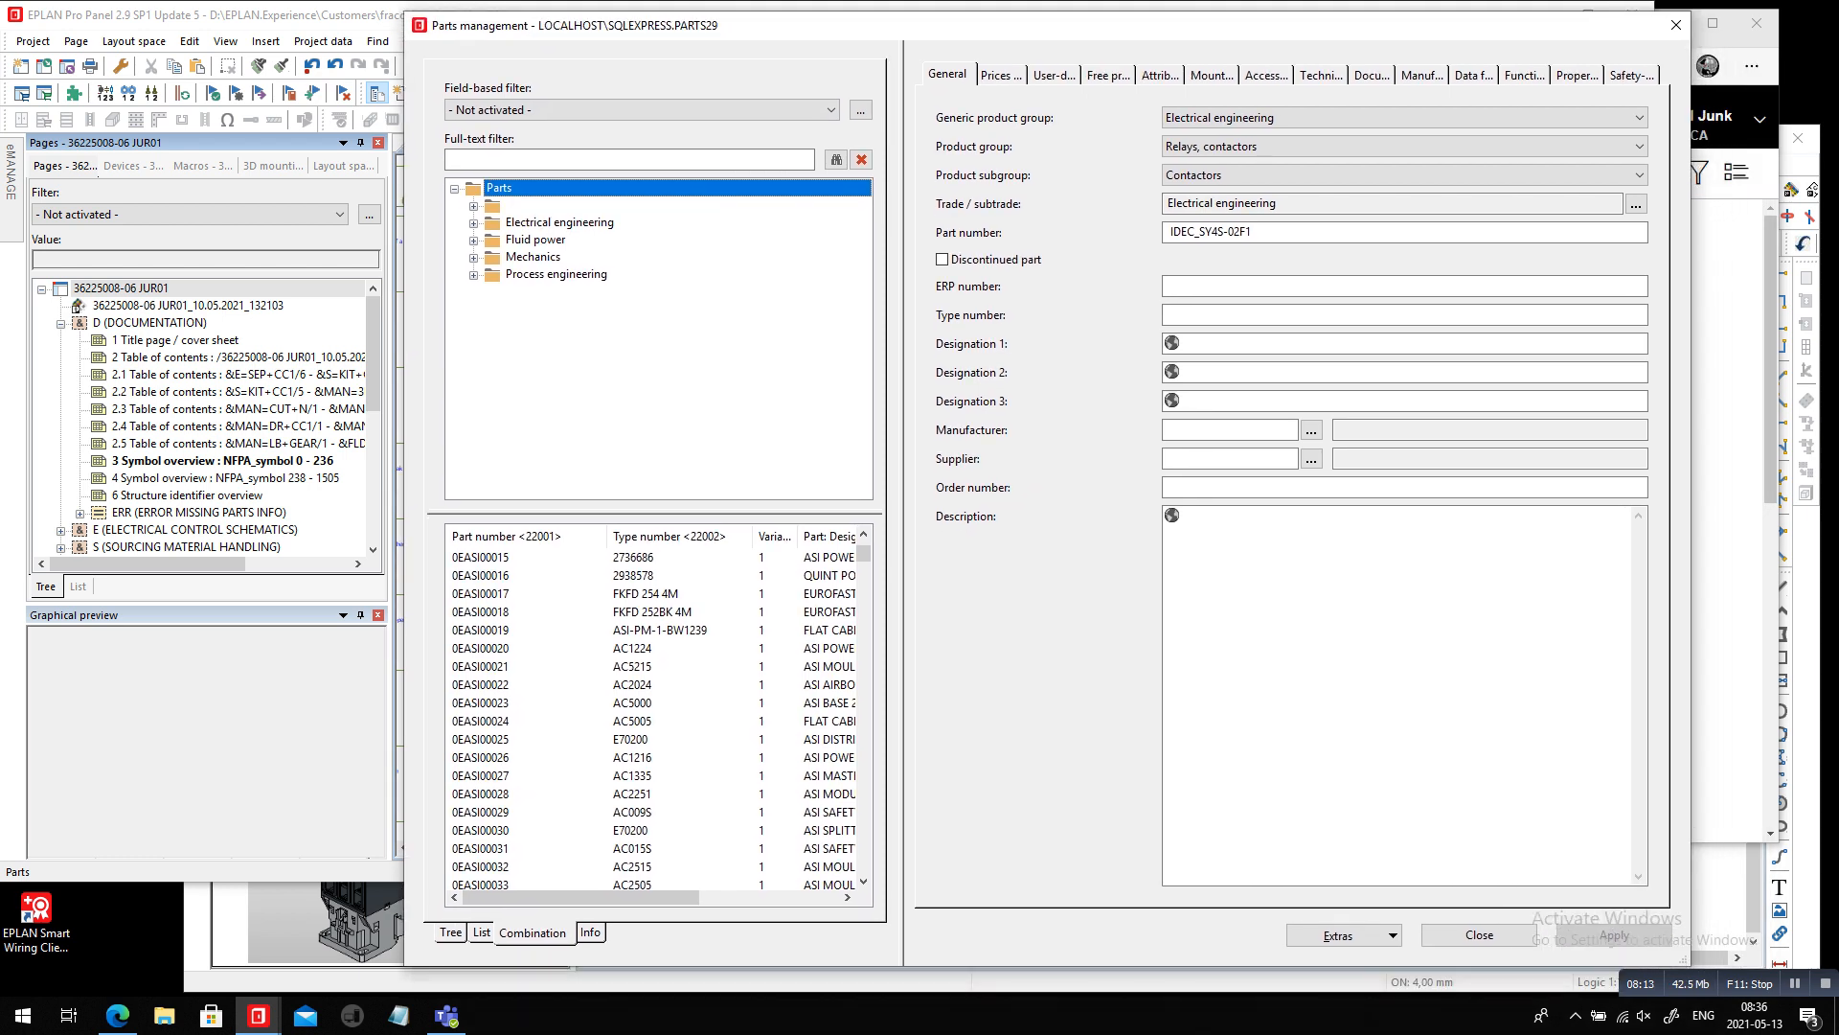
Switch the parts settings to an Access database and generate a new one named TEMP_FRACO in D:\Data\Parts\EPLANCA
{"action": "left_click", "coordinate": [1339, 935]}
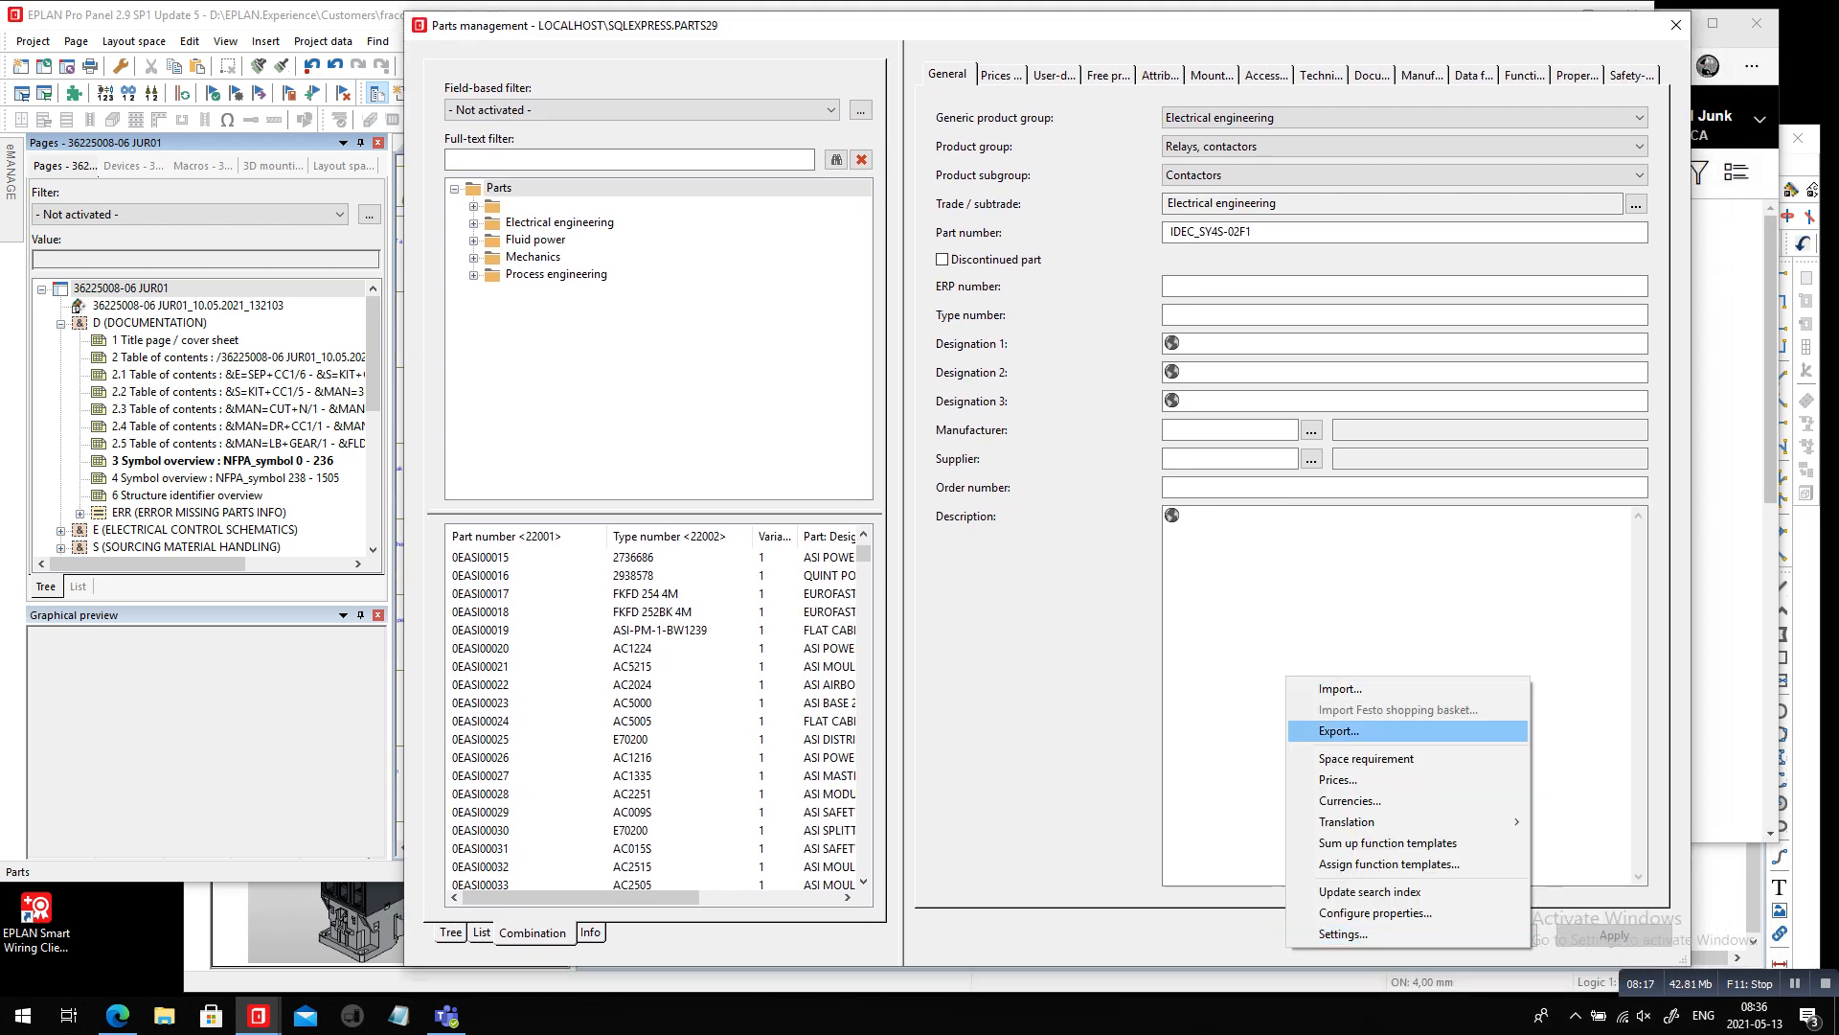
{"action": "left_click", "coordinate": [1343, 934]}
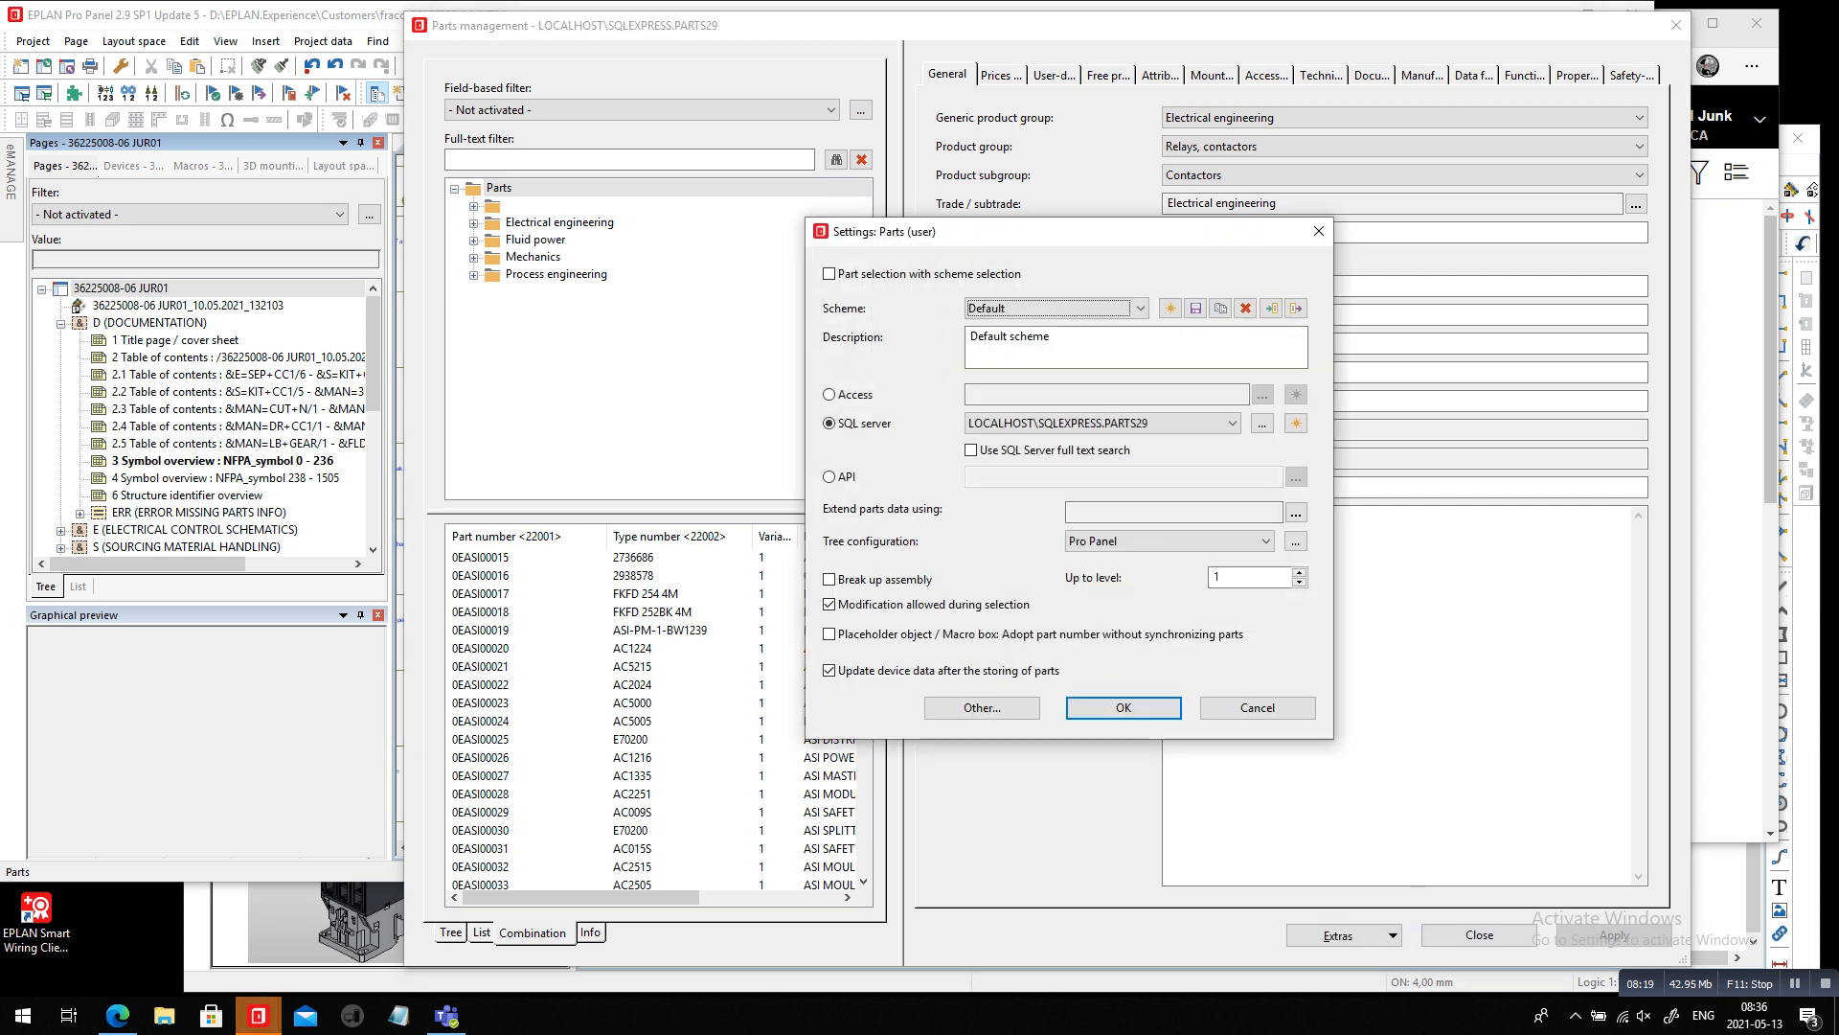
{"action": "left_click", "coordinate": [830, 394]}
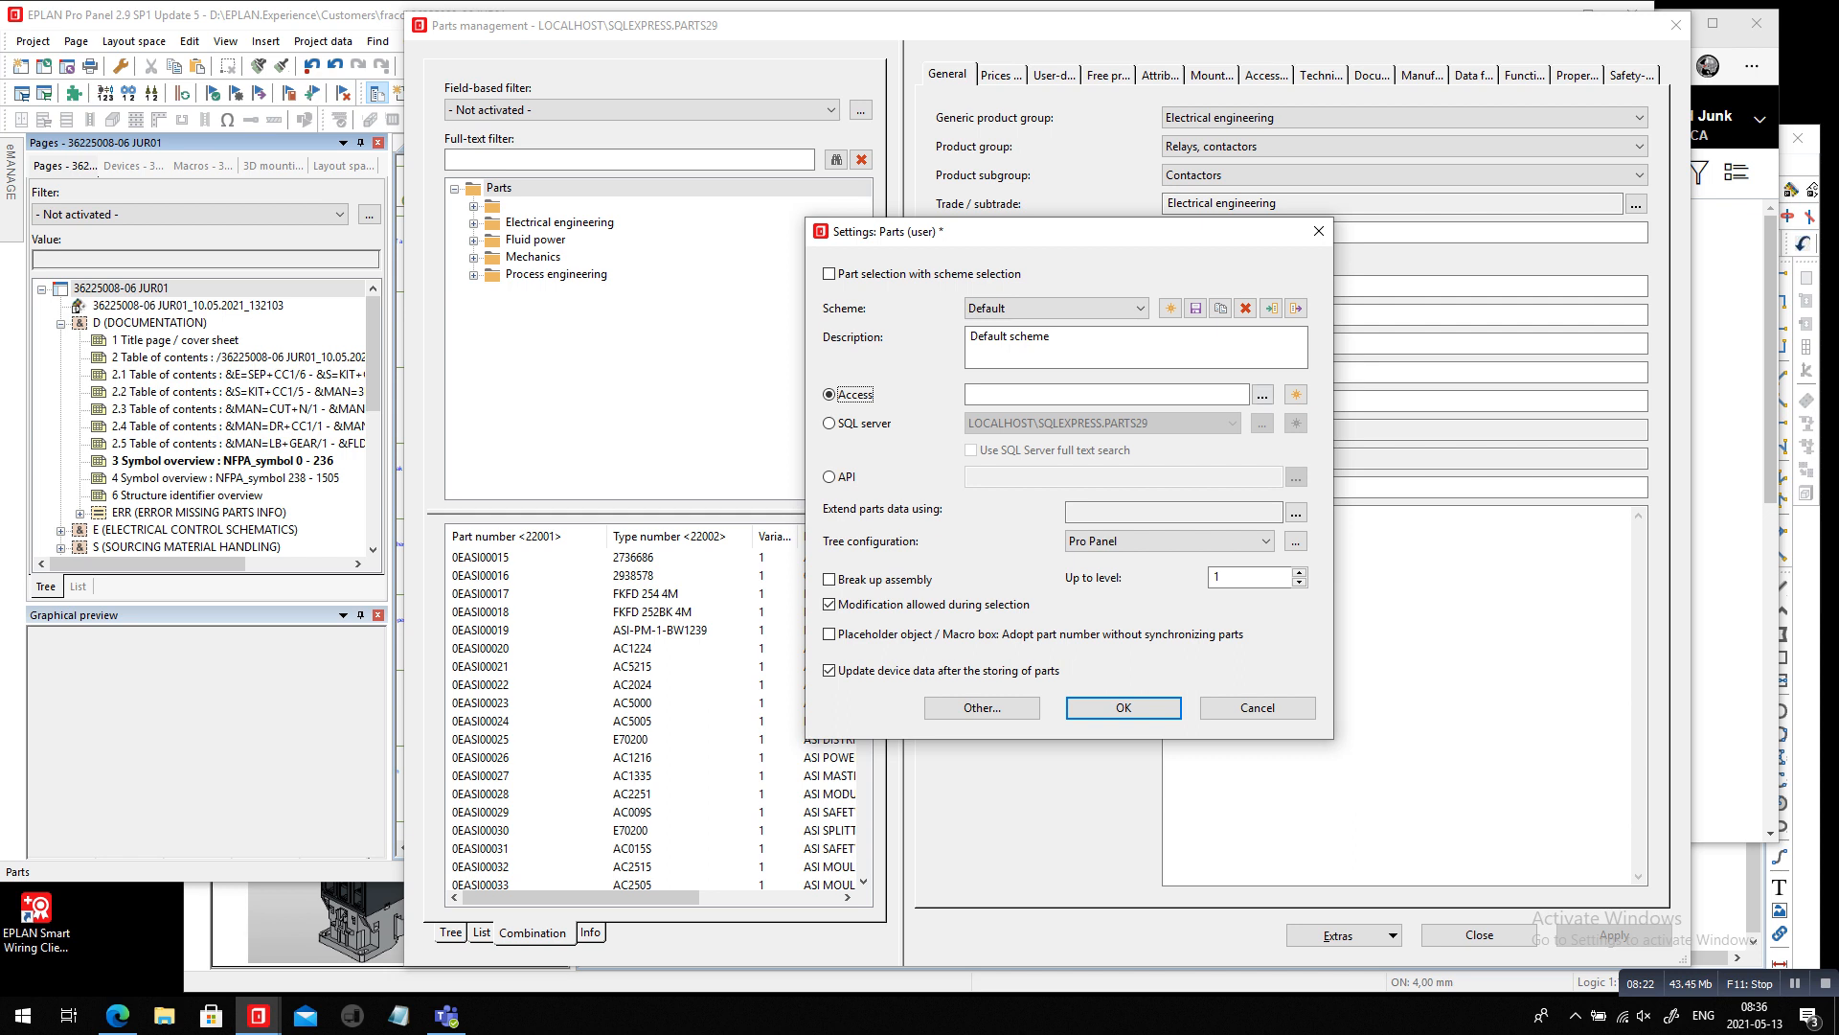
{"action": "left_click", "coordinate": [1296, 394]}
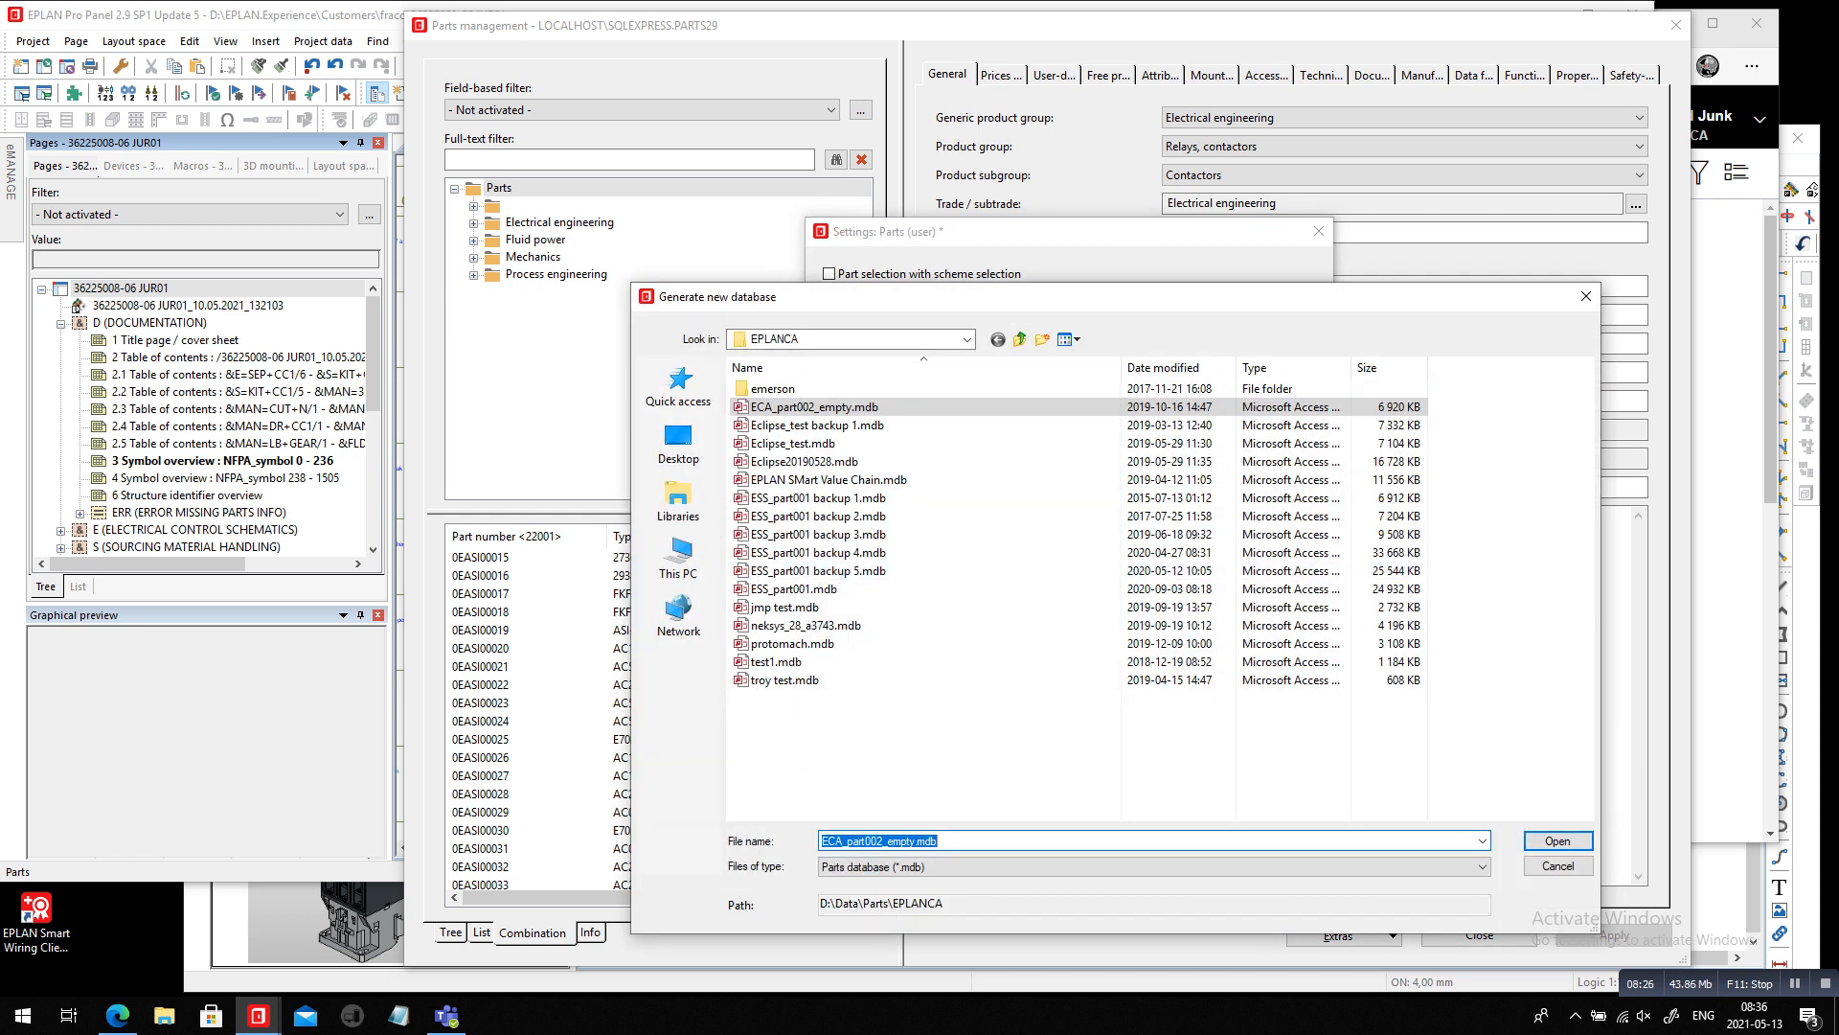
{"action": "type", "text": "TEMP_FRACO"}
{"action": "key", "text": "Return"}
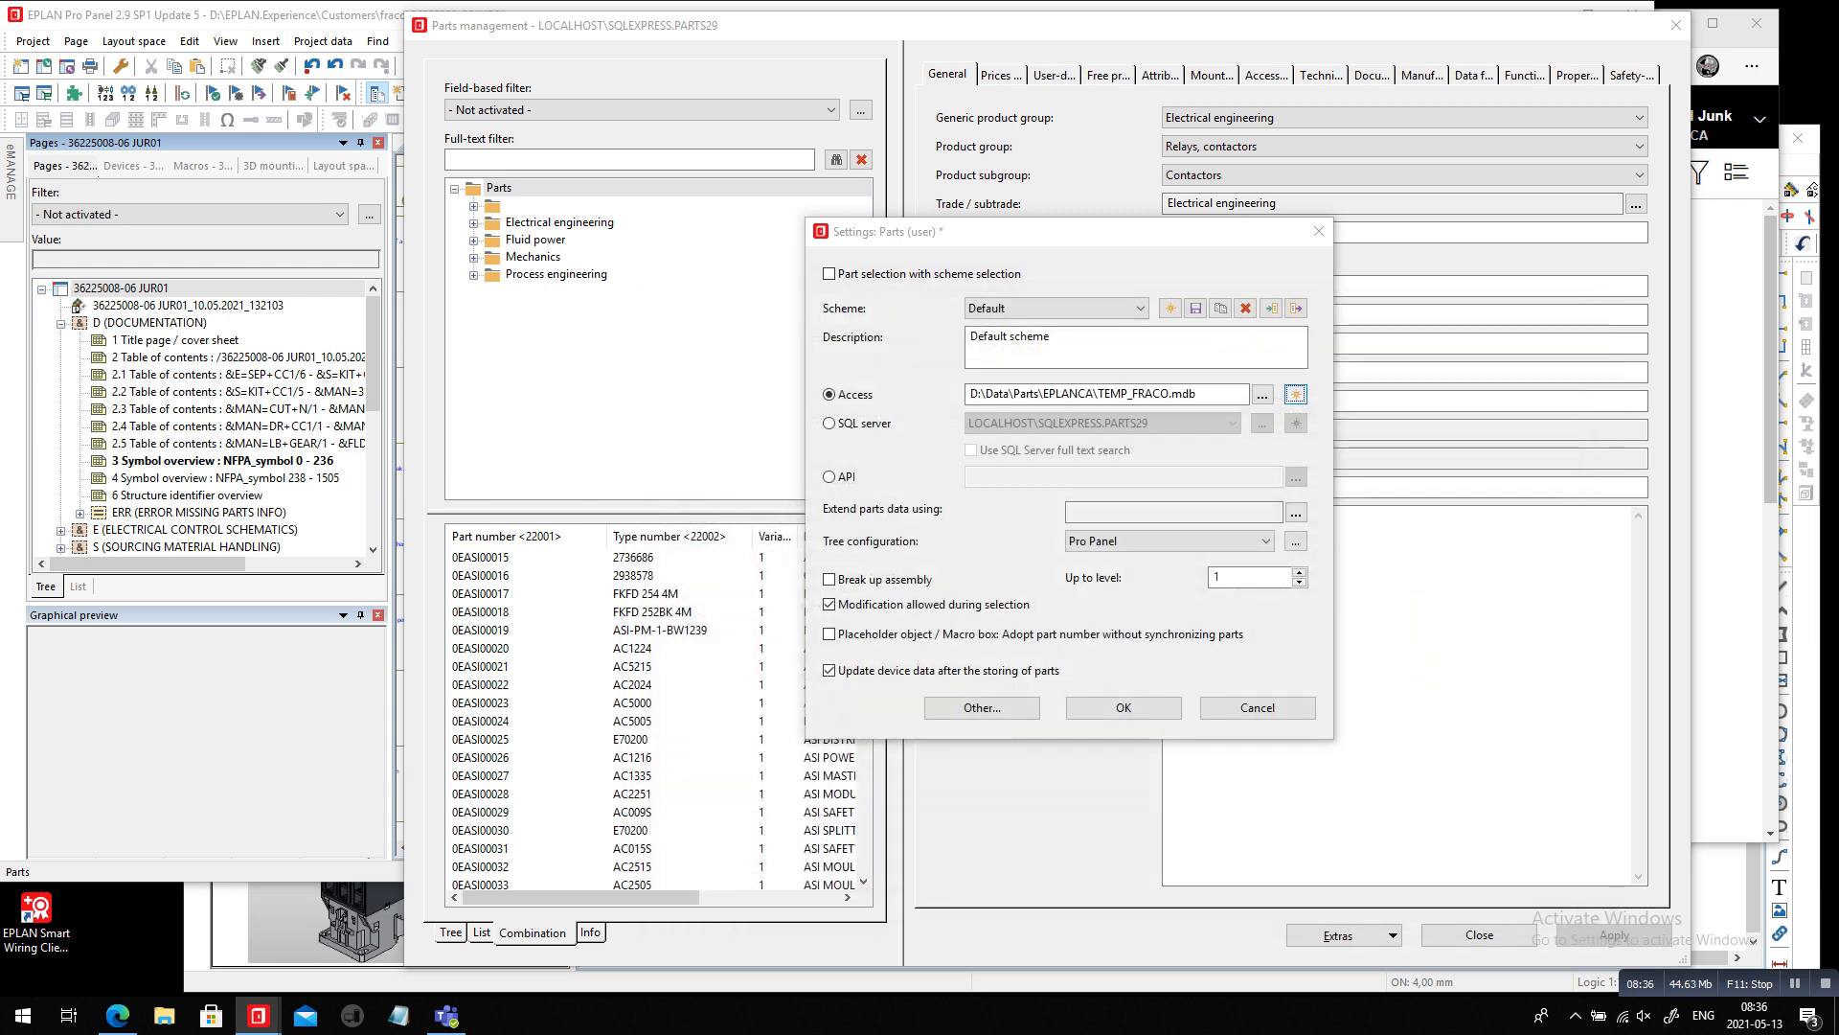
Apply the parts settings for TEMP_FRACO.mdb and check its Electrical engineering group before closing parts management
{"action": "left_click", "coordinate": [1122, 707]}
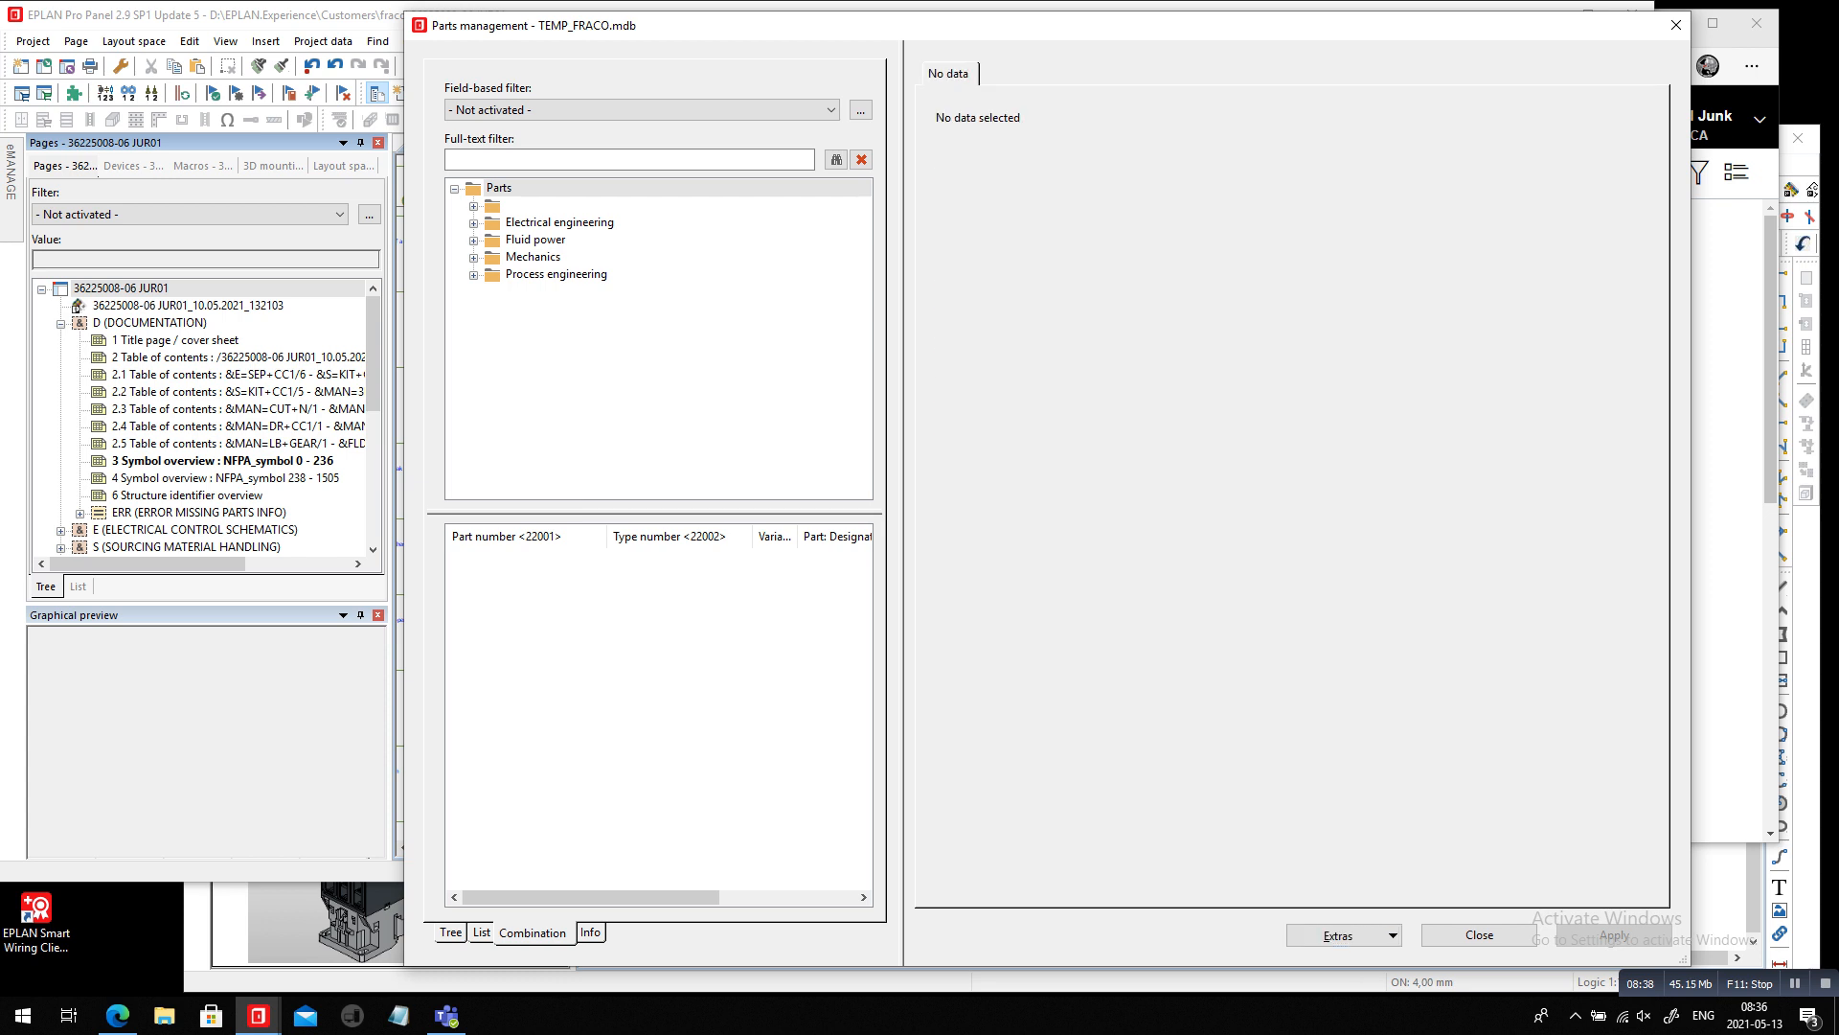
{"action": "left_click", "coordinate": [560, 222]}
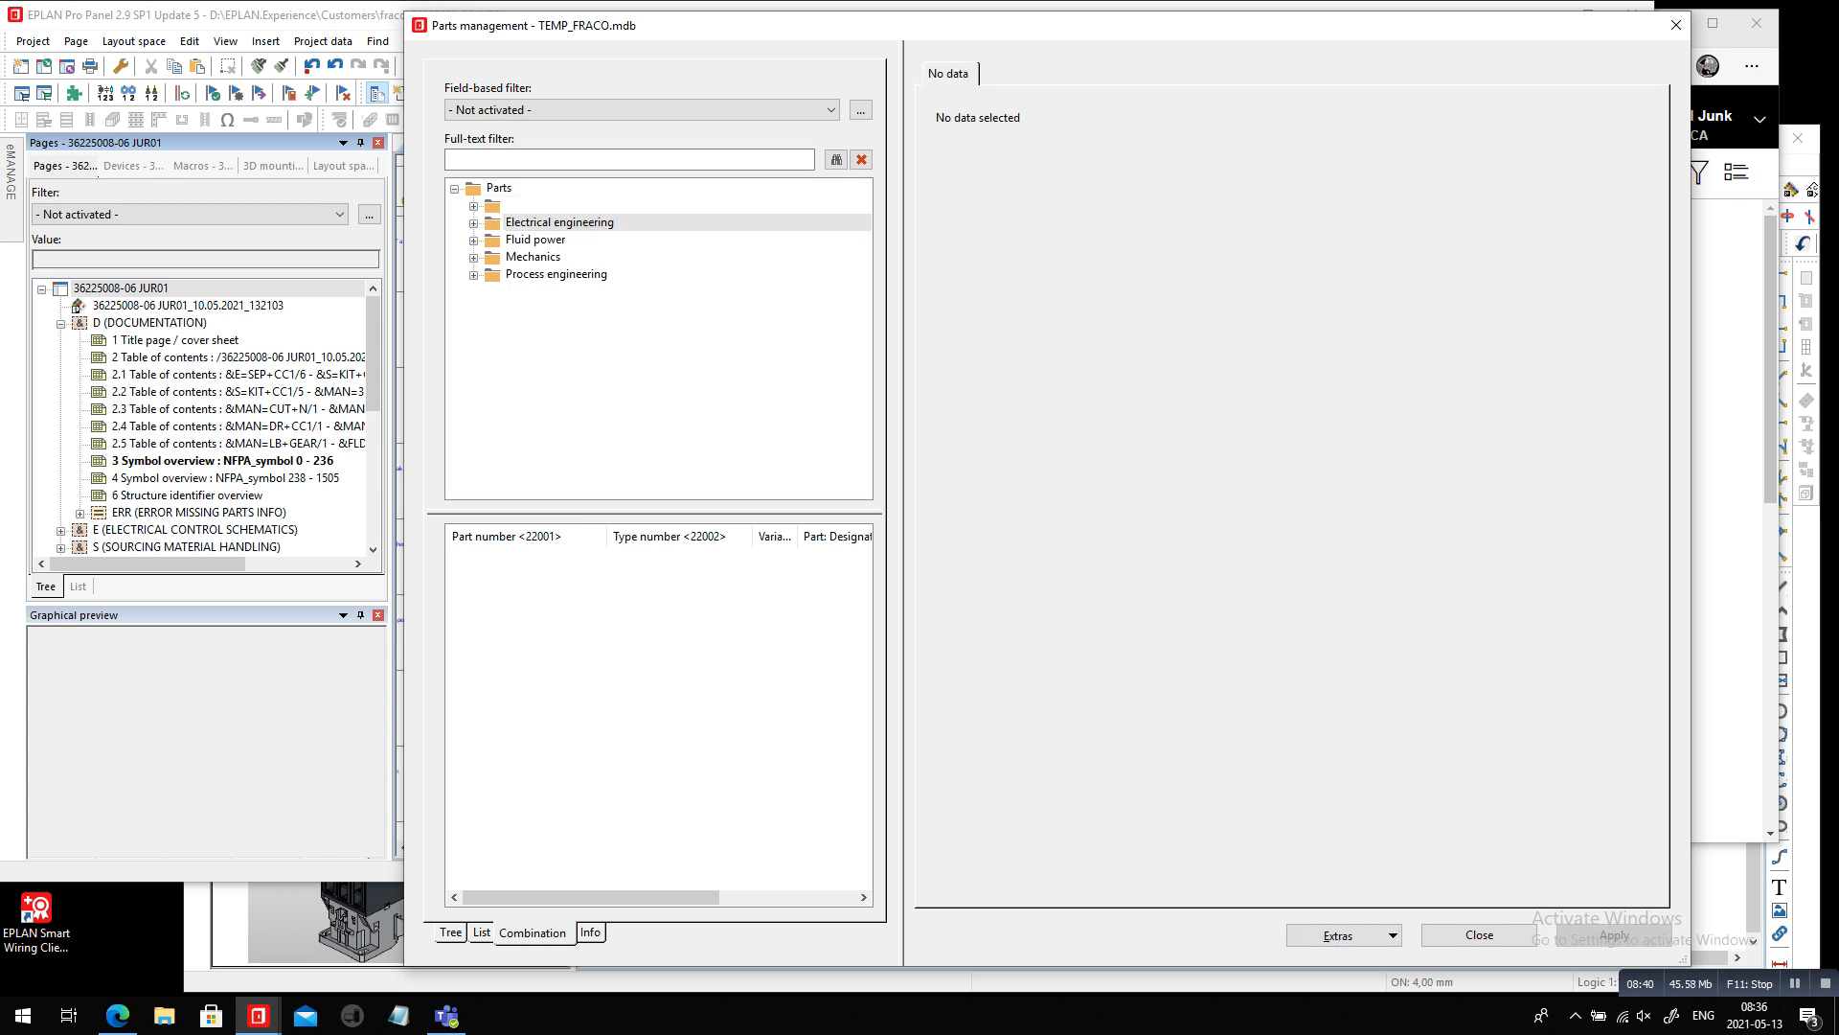
{"action": "left_click", "coordinate": [473, 223]}
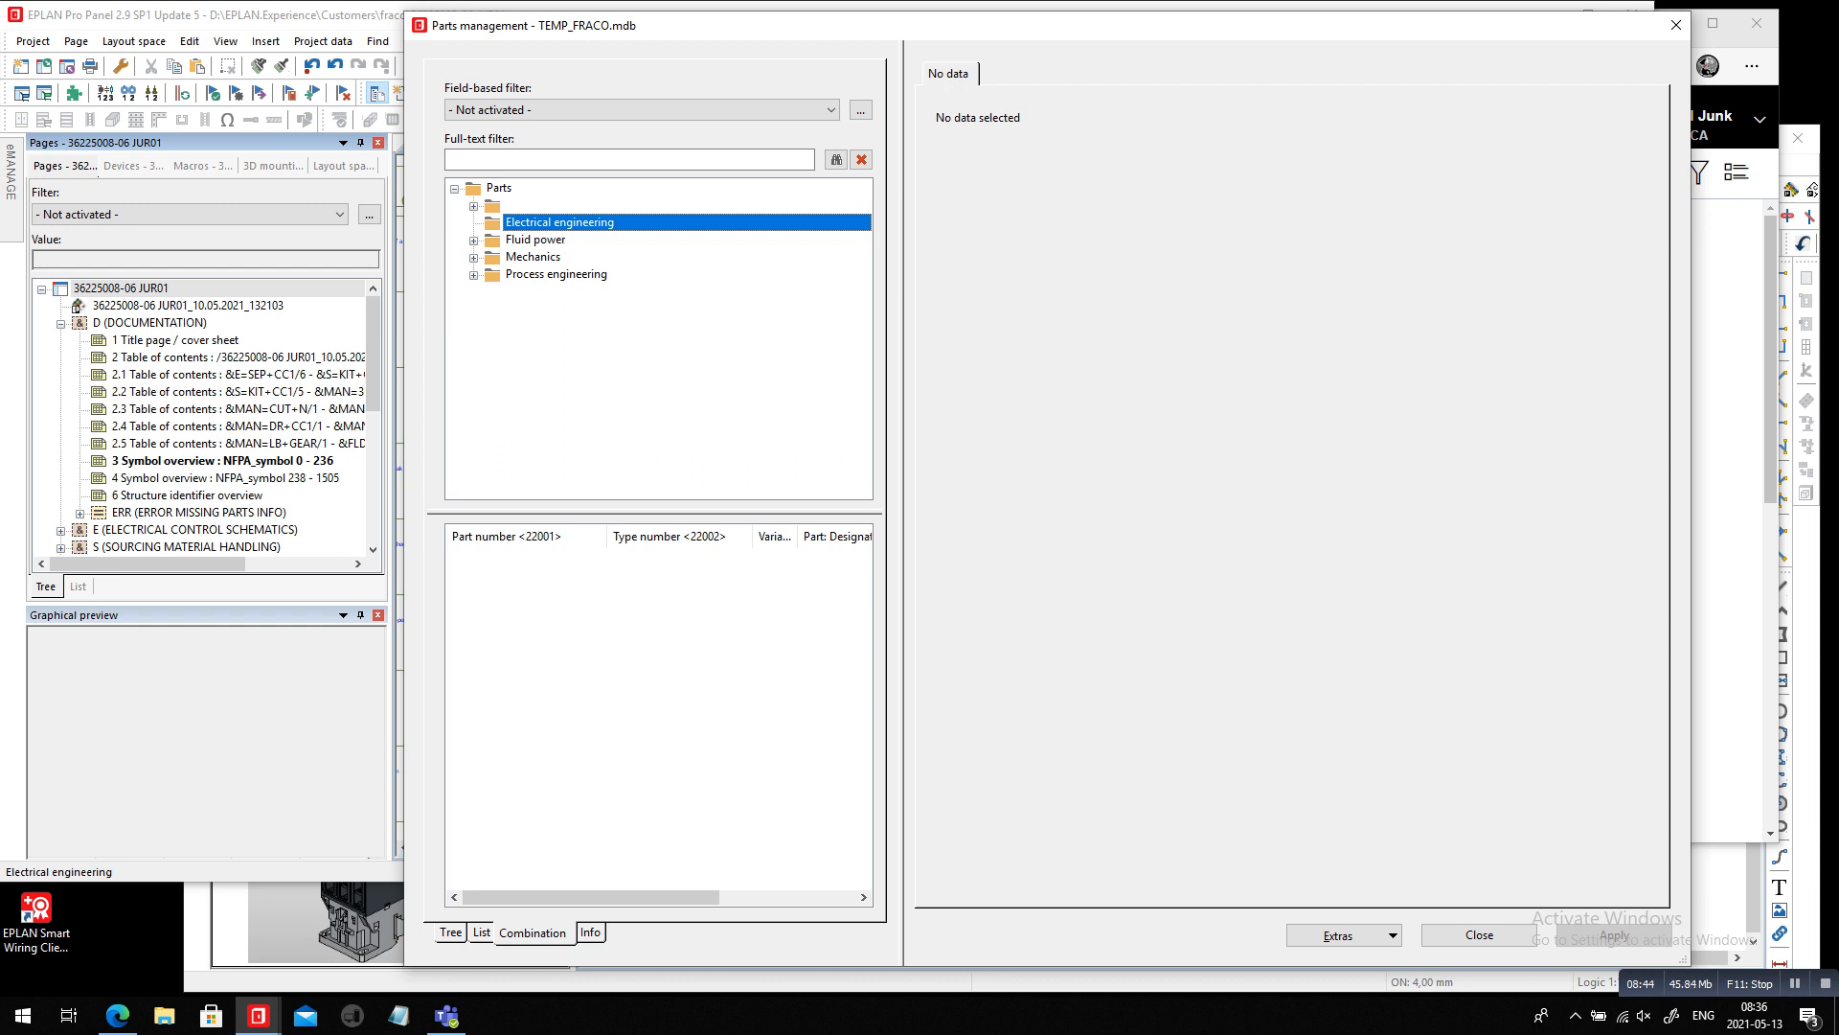
{"action": "left_click", "coordinate": [1344, 935]}
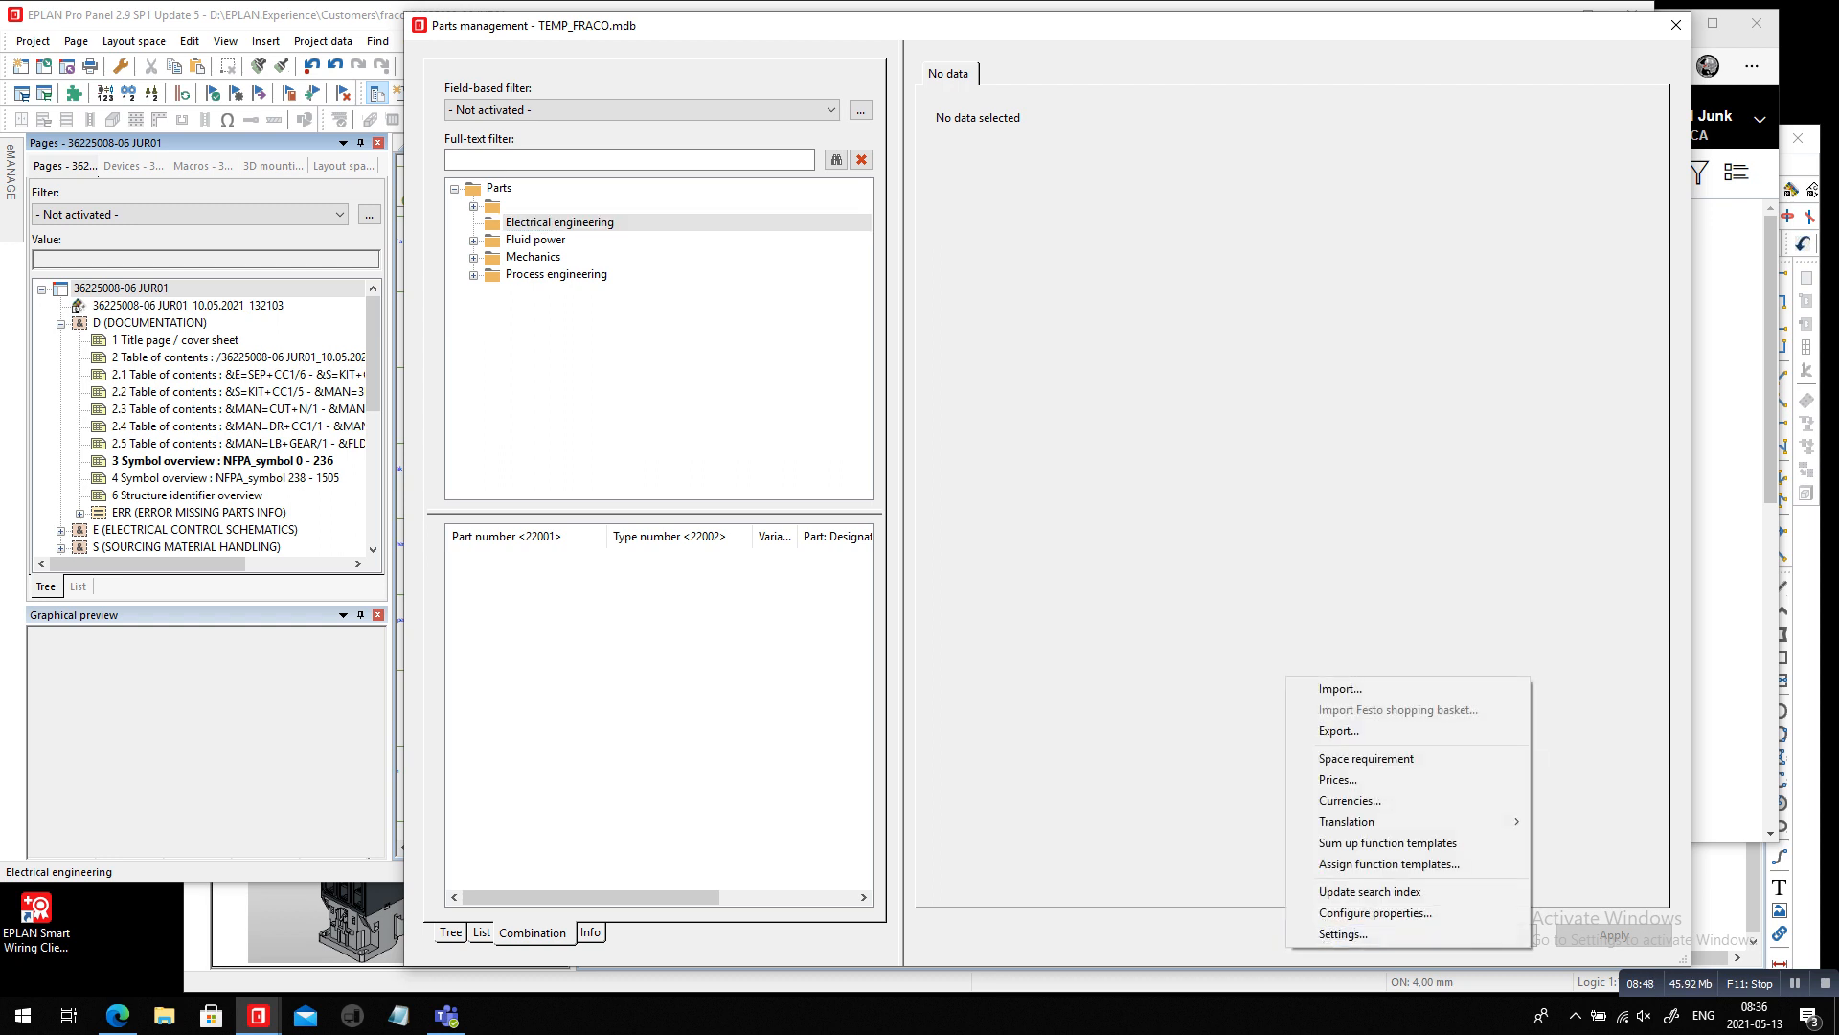
{"action": "left_click", "coordinate": [1571, 863]}
{"action": "left_click", "coordinate": [1479, 935]}
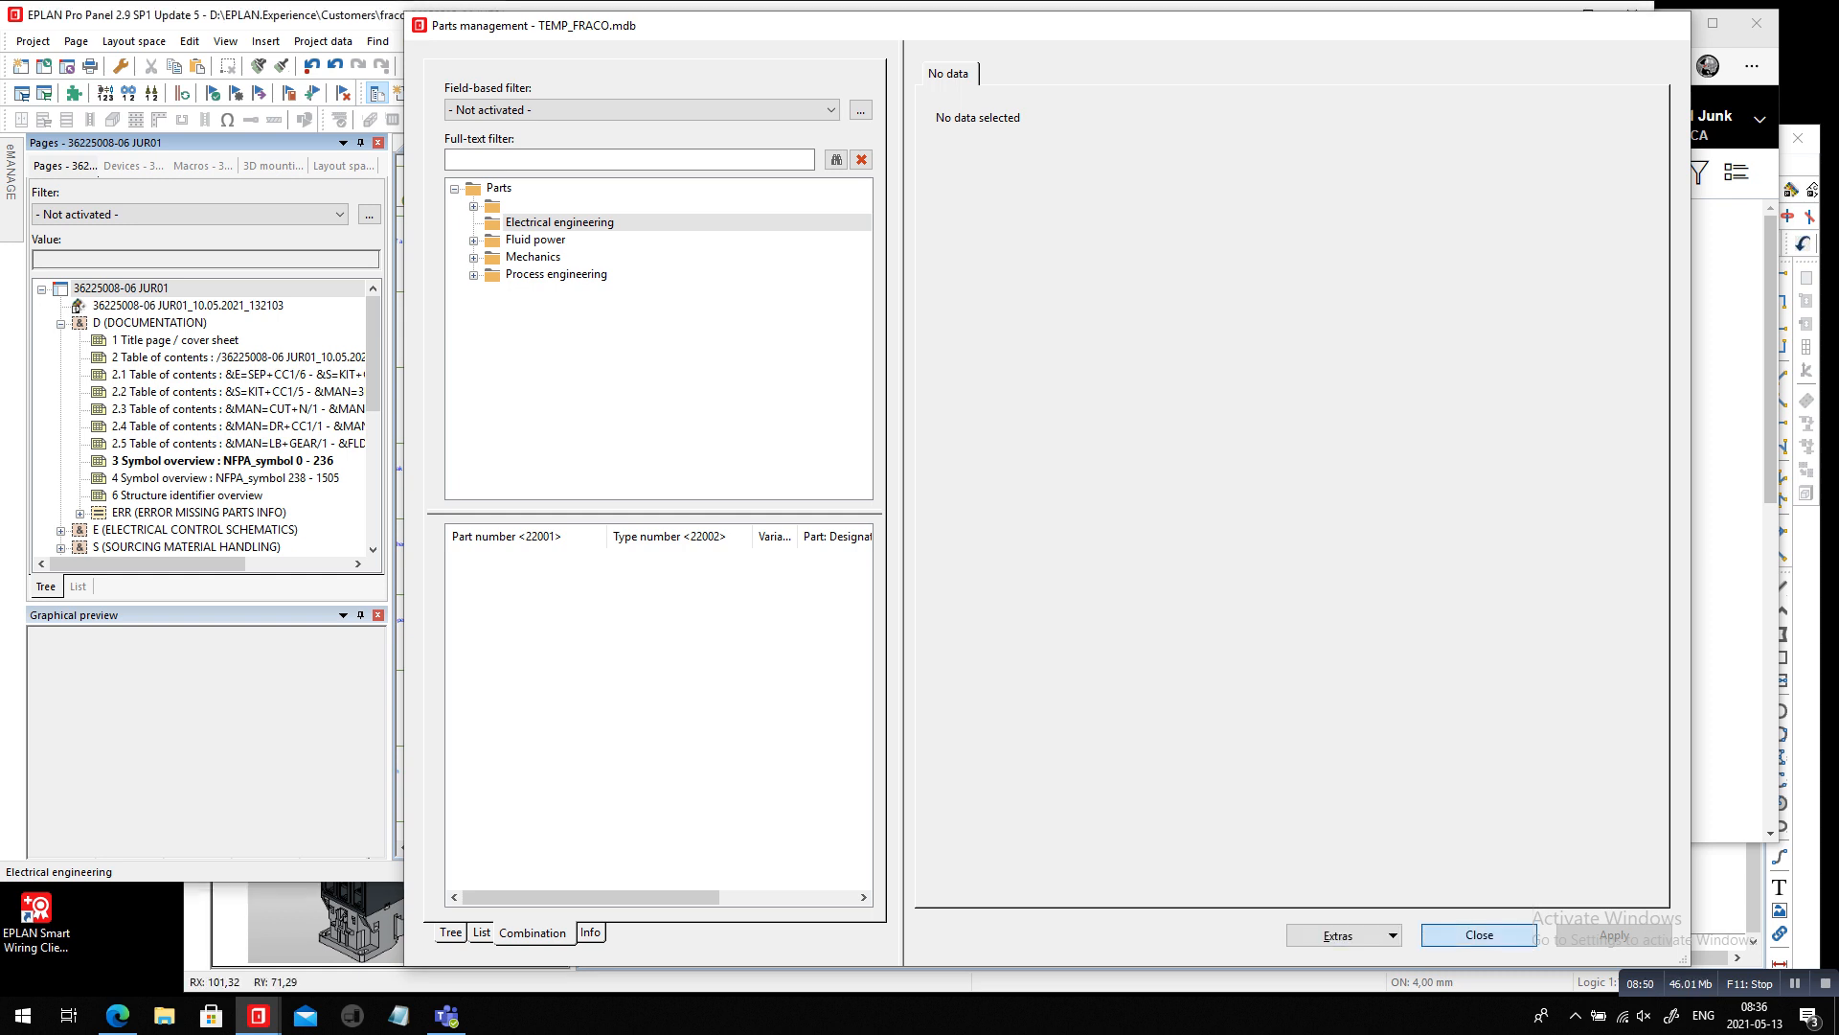
Synchronize the current project's parts by updating the system database with all stored parts, and close the synchronization
{"action": "left_click", "coordinate": [476, 41]}
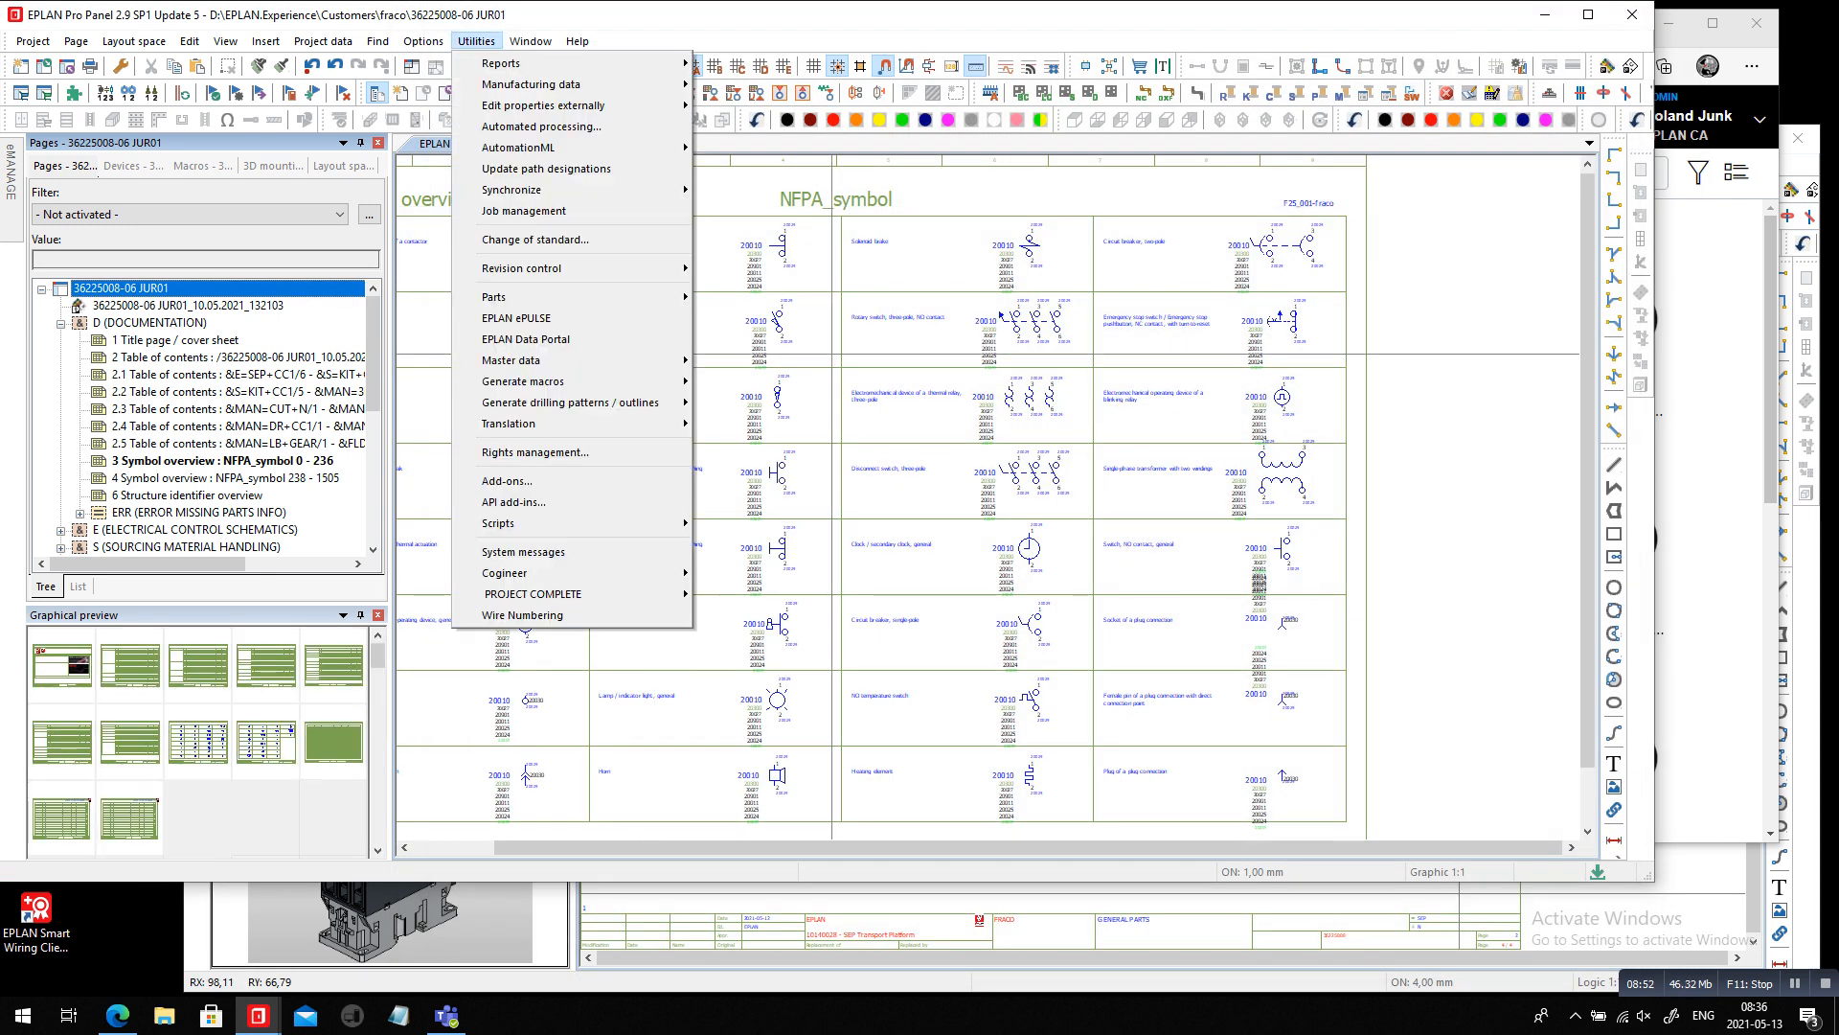
{"action": "mouse_move", "coordinate": [536, 297]}
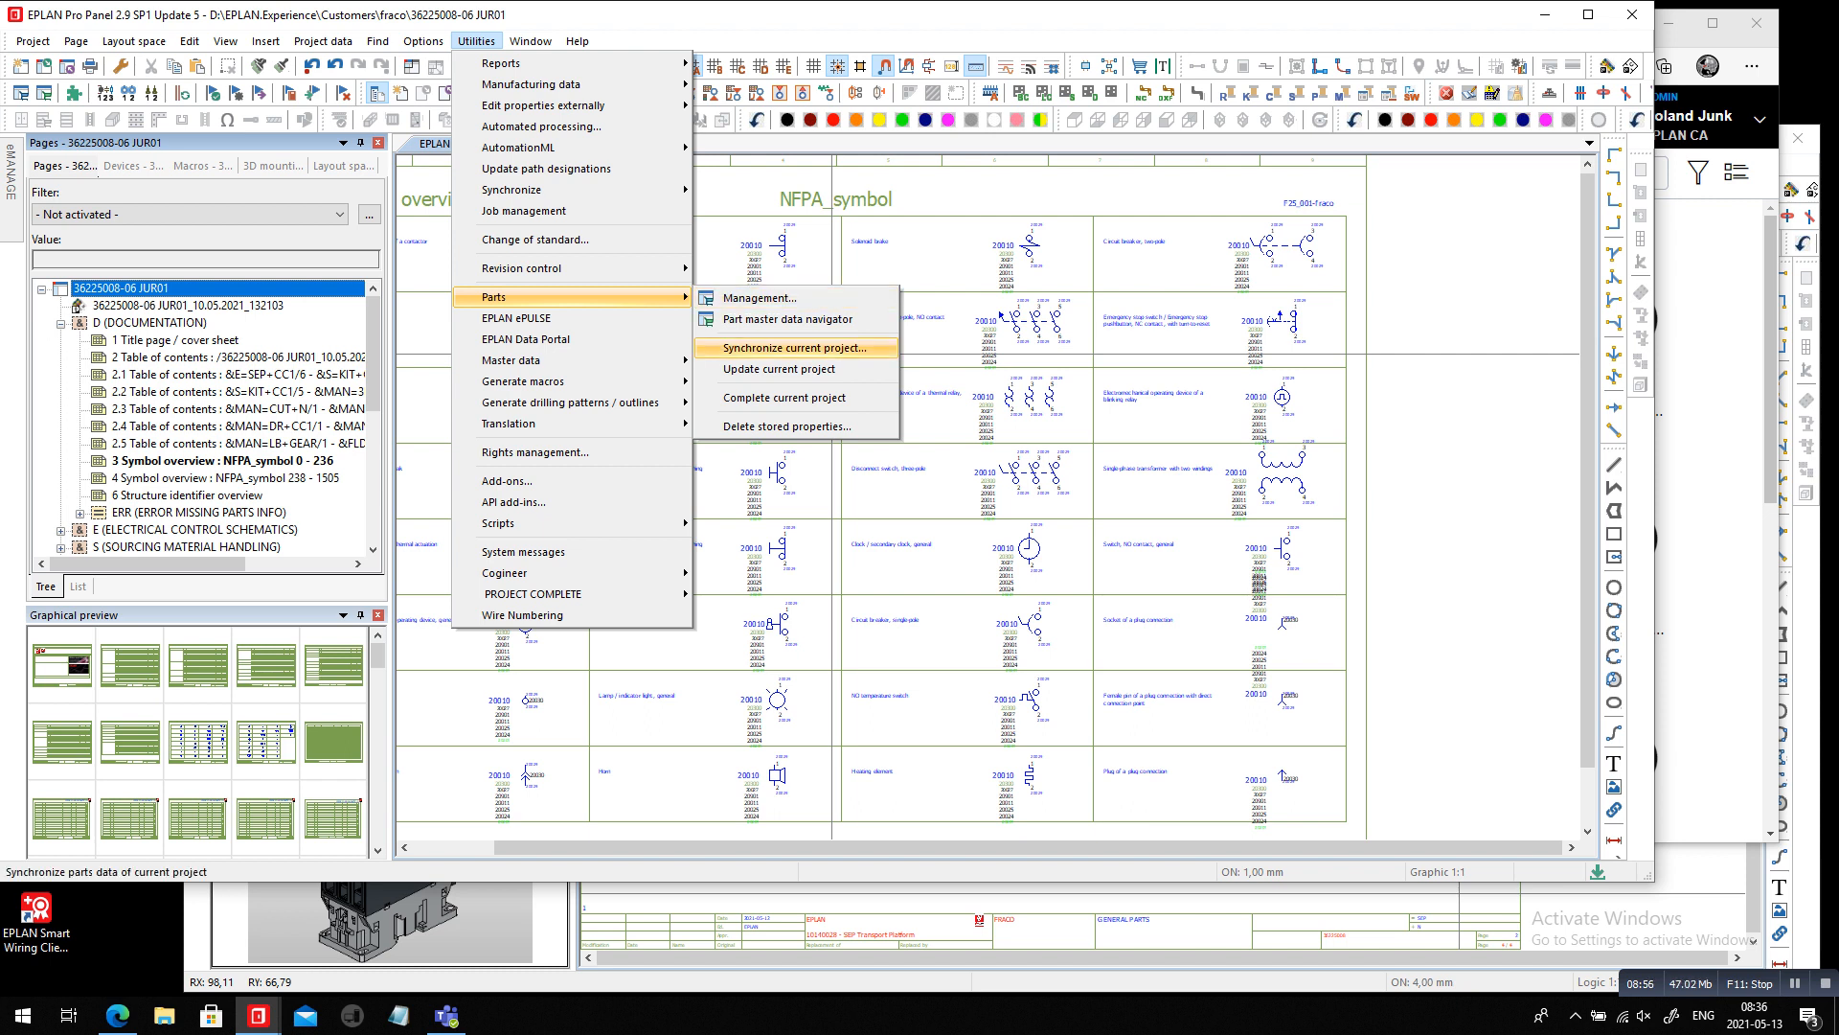
{"action": "left_click", "coordinate": [795, 348]}
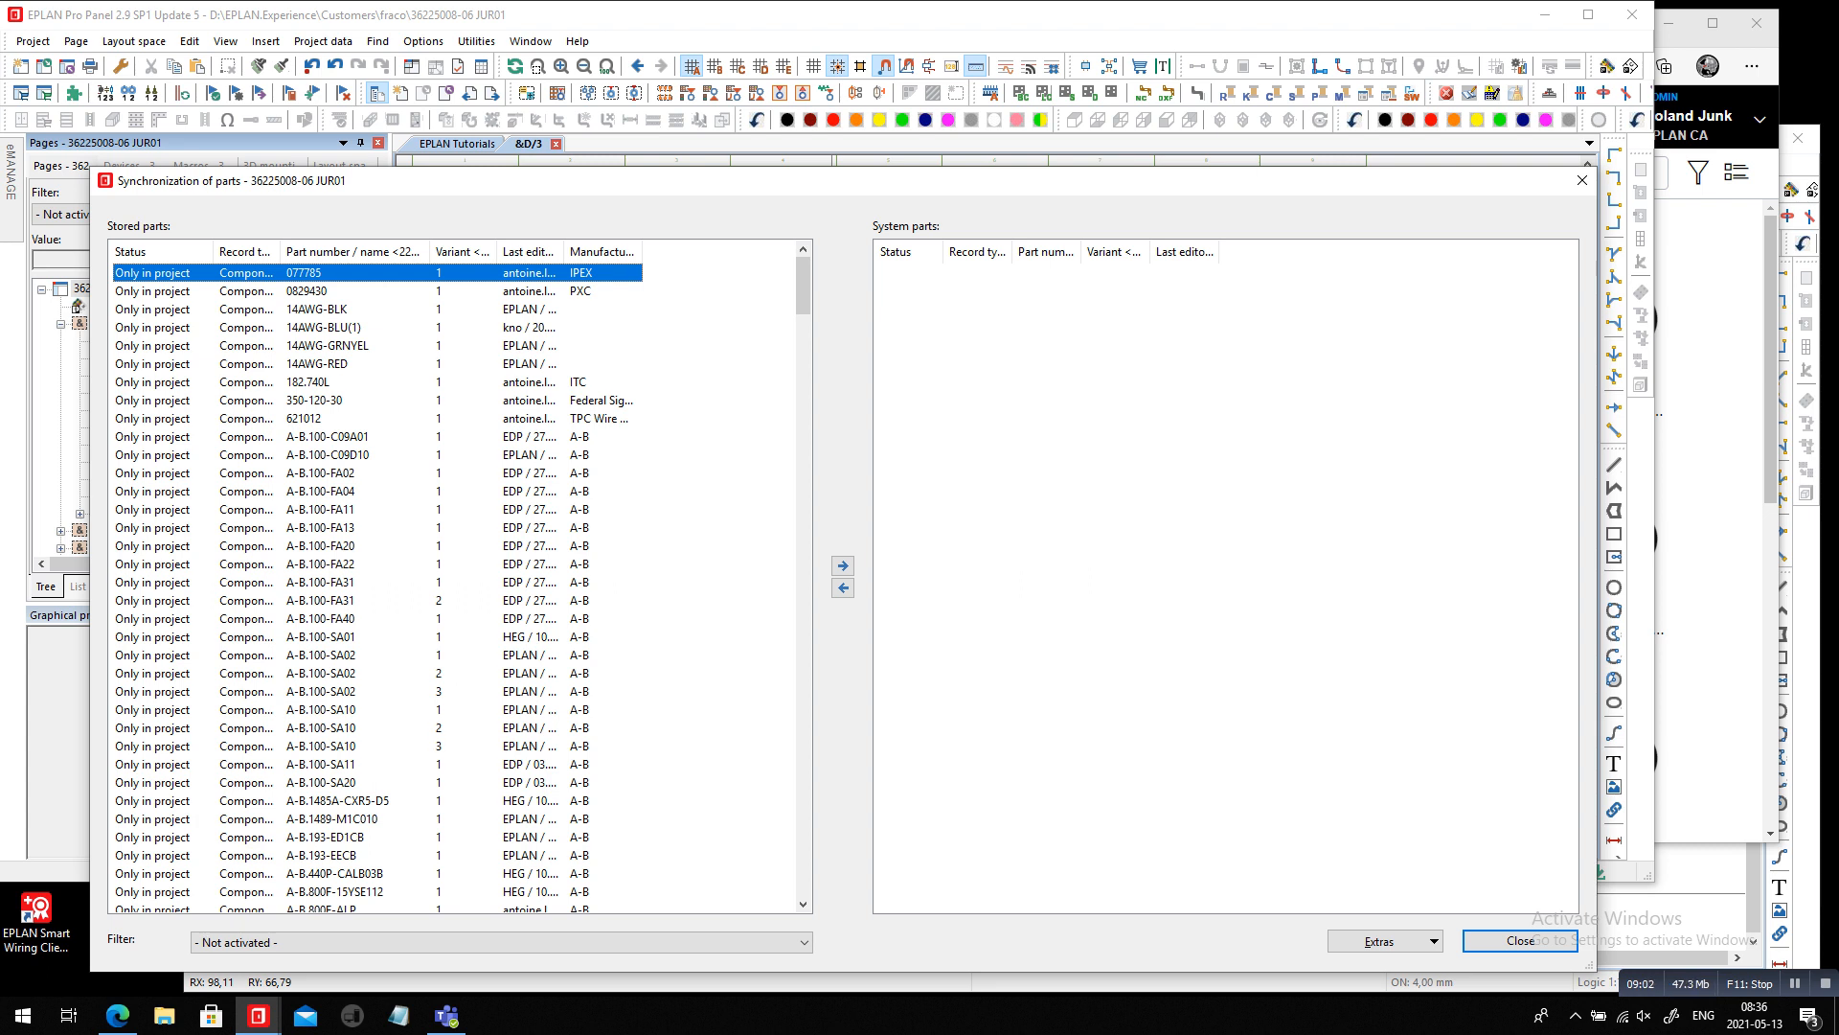
{"action": "left_click", "coordinate": [1389, 941]}
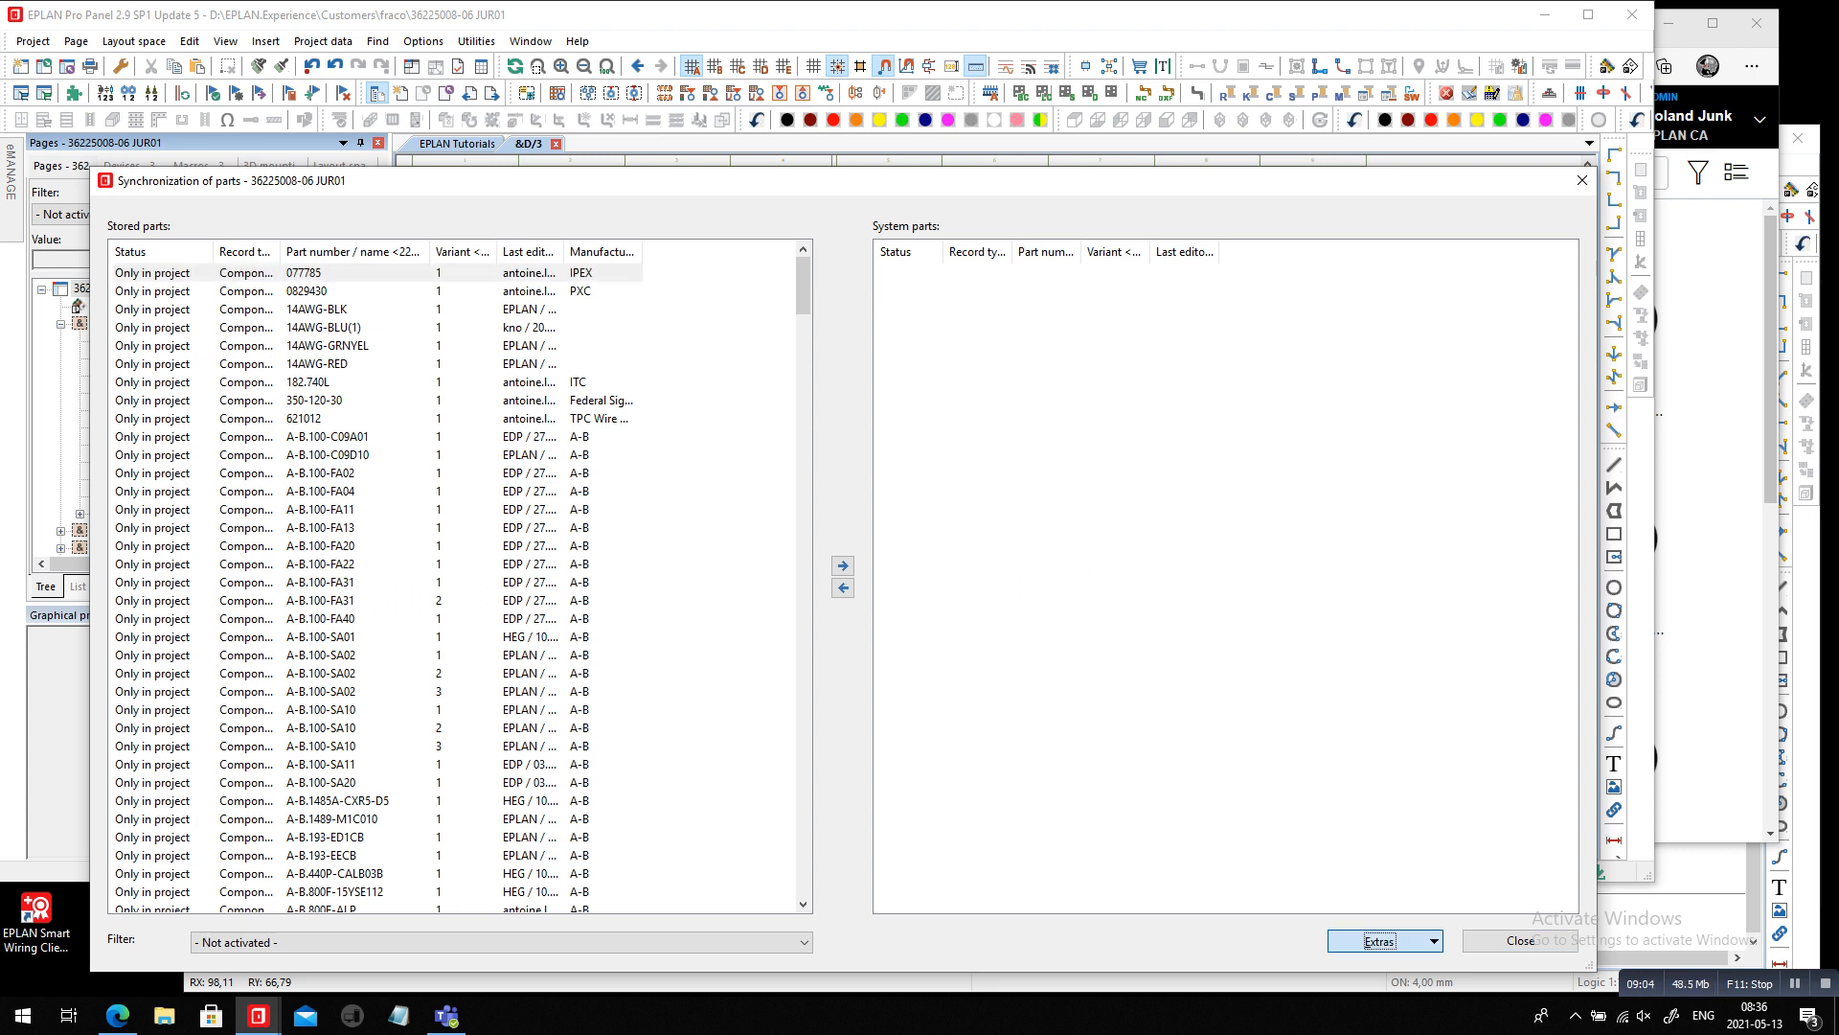
{"action": "left_click", "coordinate": [1424, 940]}
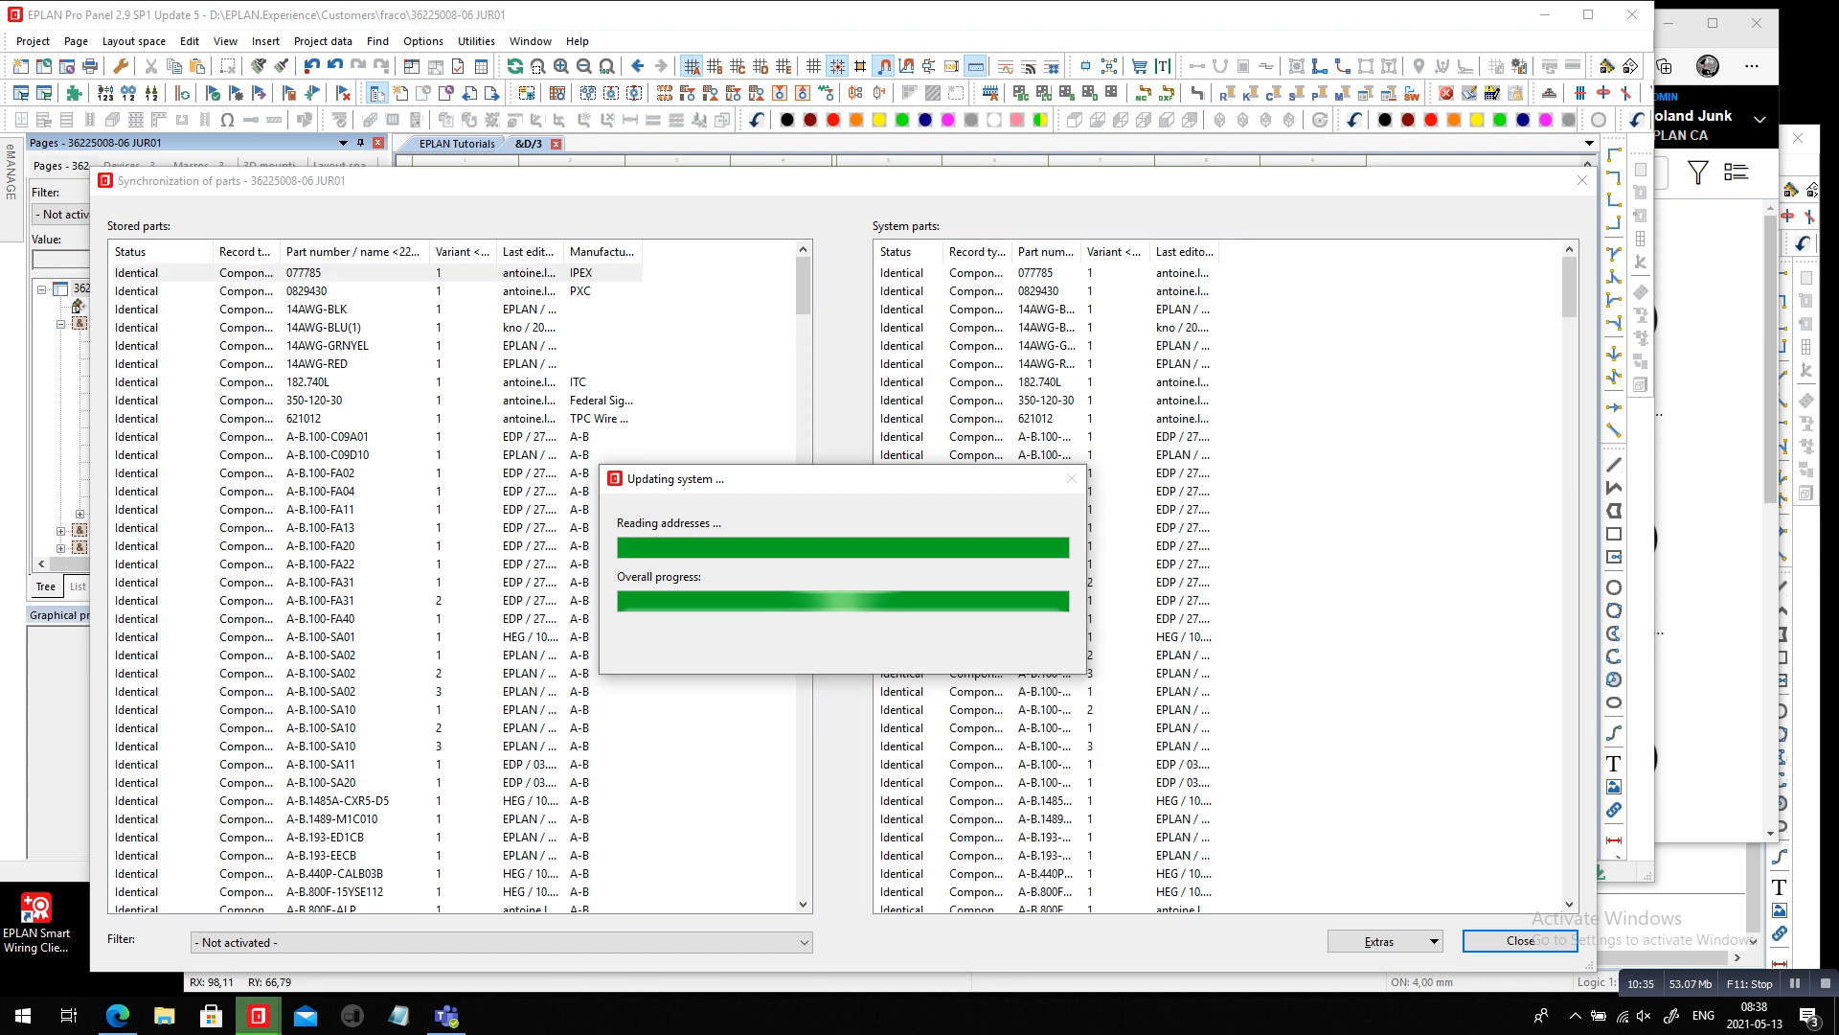
{"action": "left_click", "coordinate": [1520, 941]}
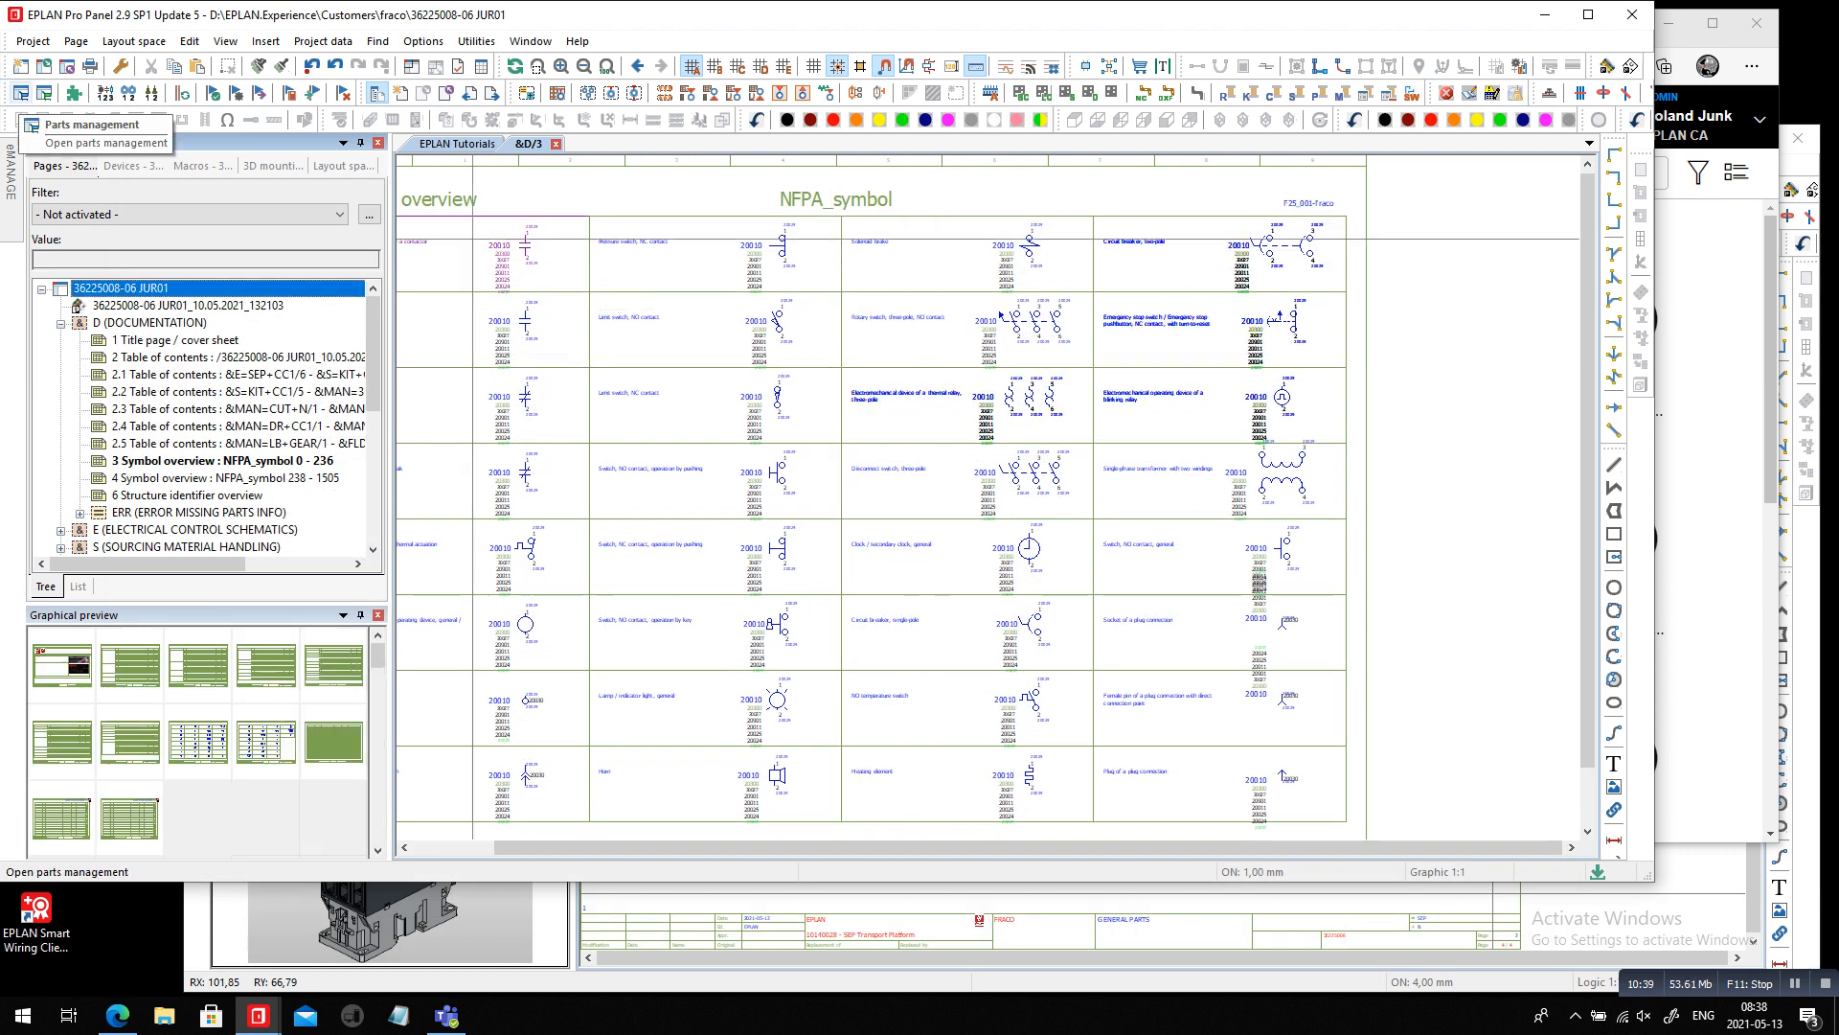
Reopen parts management on the TEMP_FRACO.mdb database and start exporting its records
{"action": "left_click", "coordinate": [476, 41]}
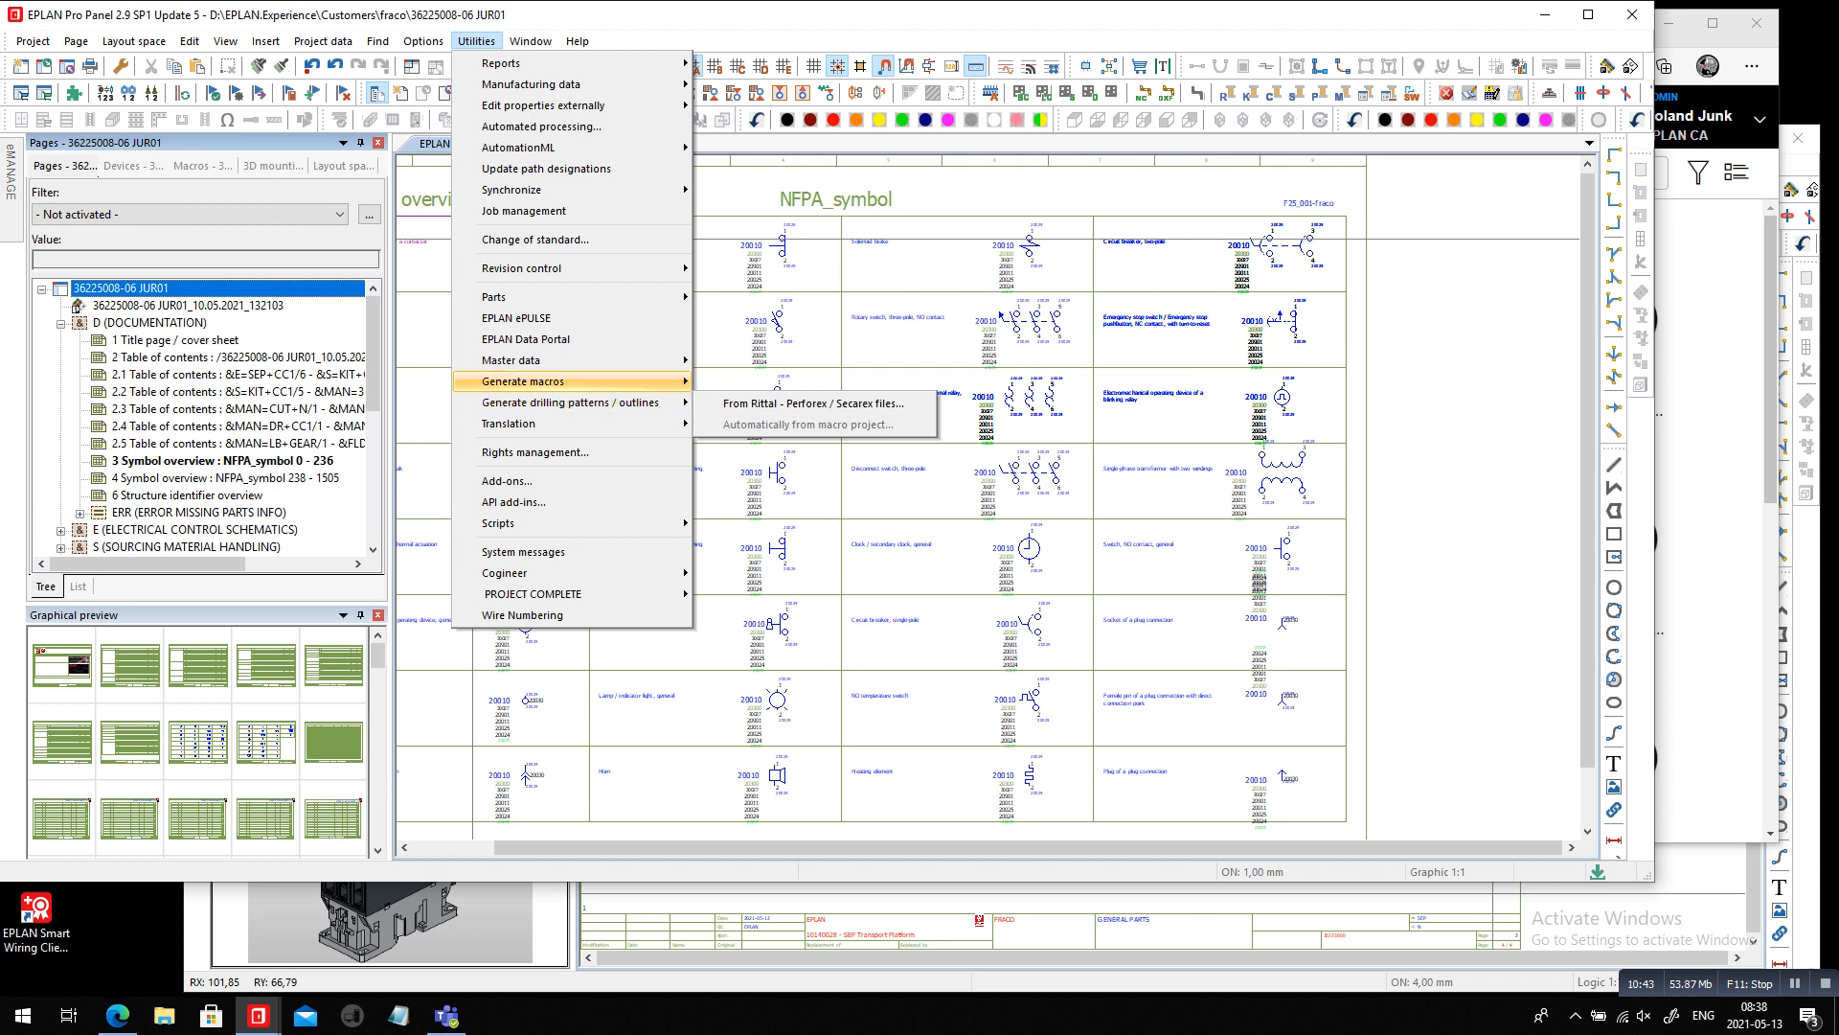
{"action": "mouse_move", "coordinate": [572, 297]}
{"action": "left_click", "coordinate": [760, 298]}
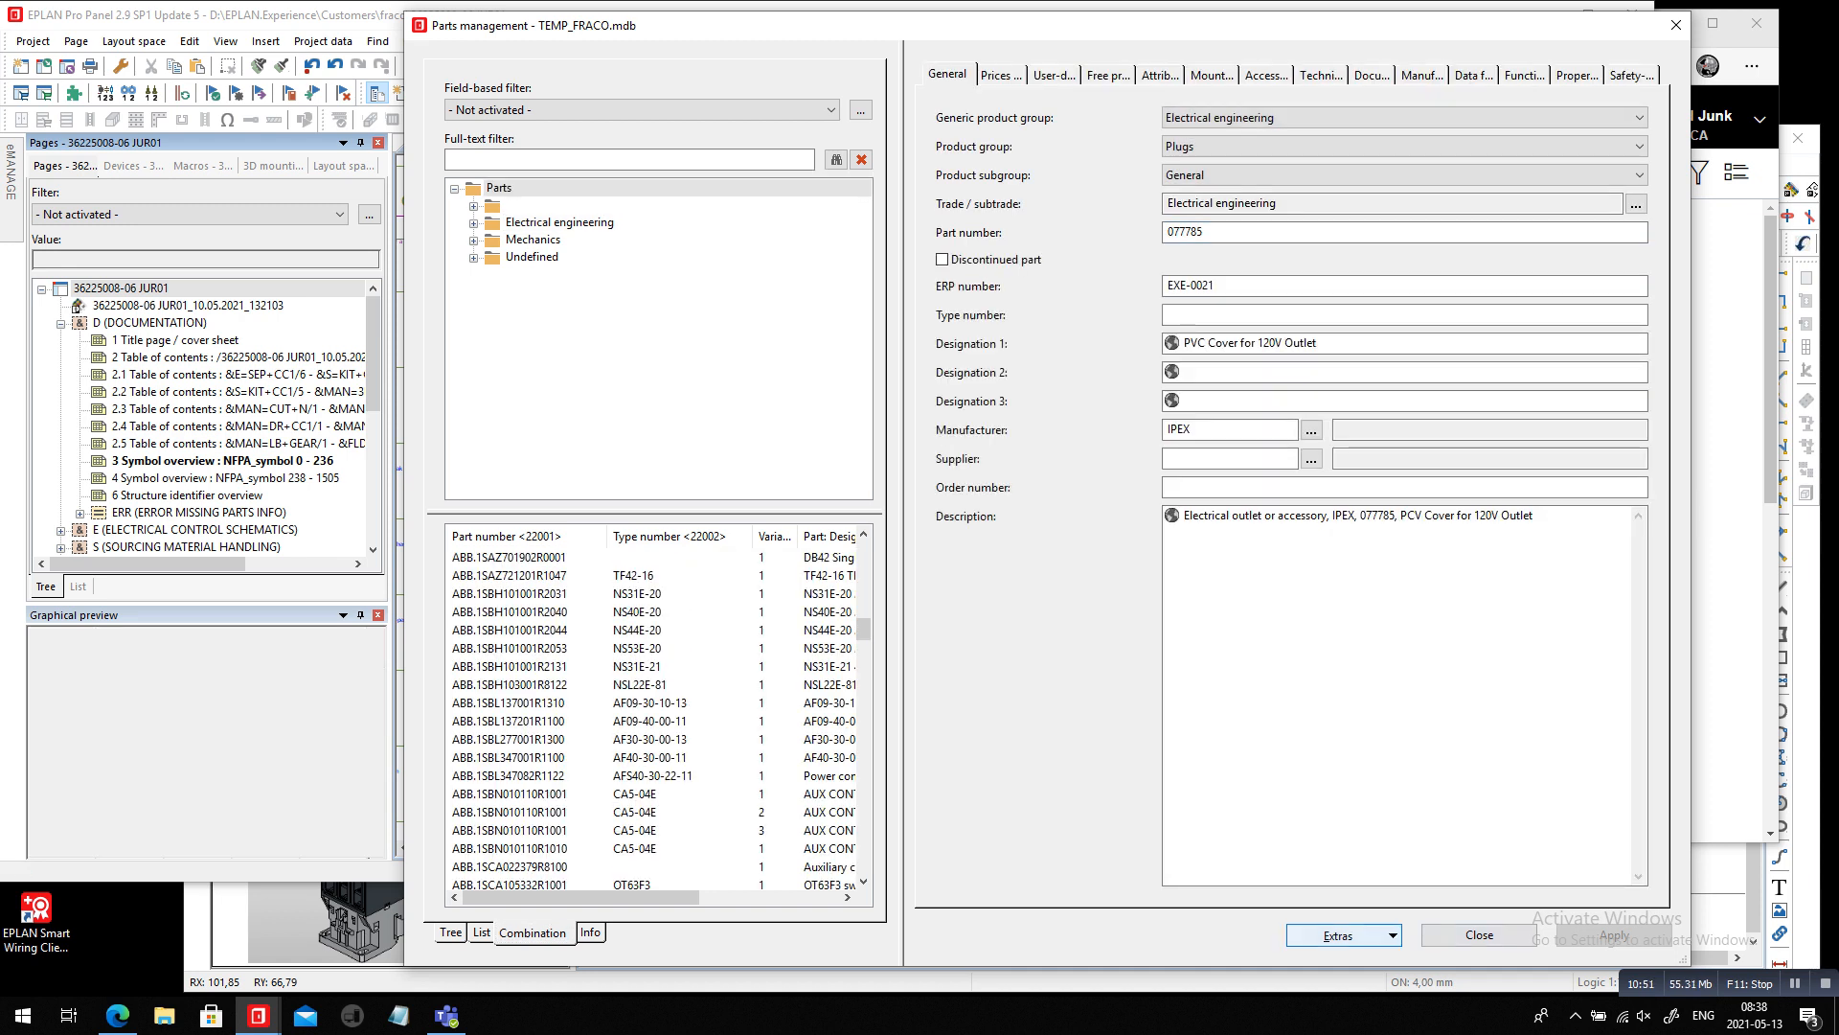
{"action": "left_click", "coordinate": [1339, 935]}
{"action": "key", "text": "Return"}
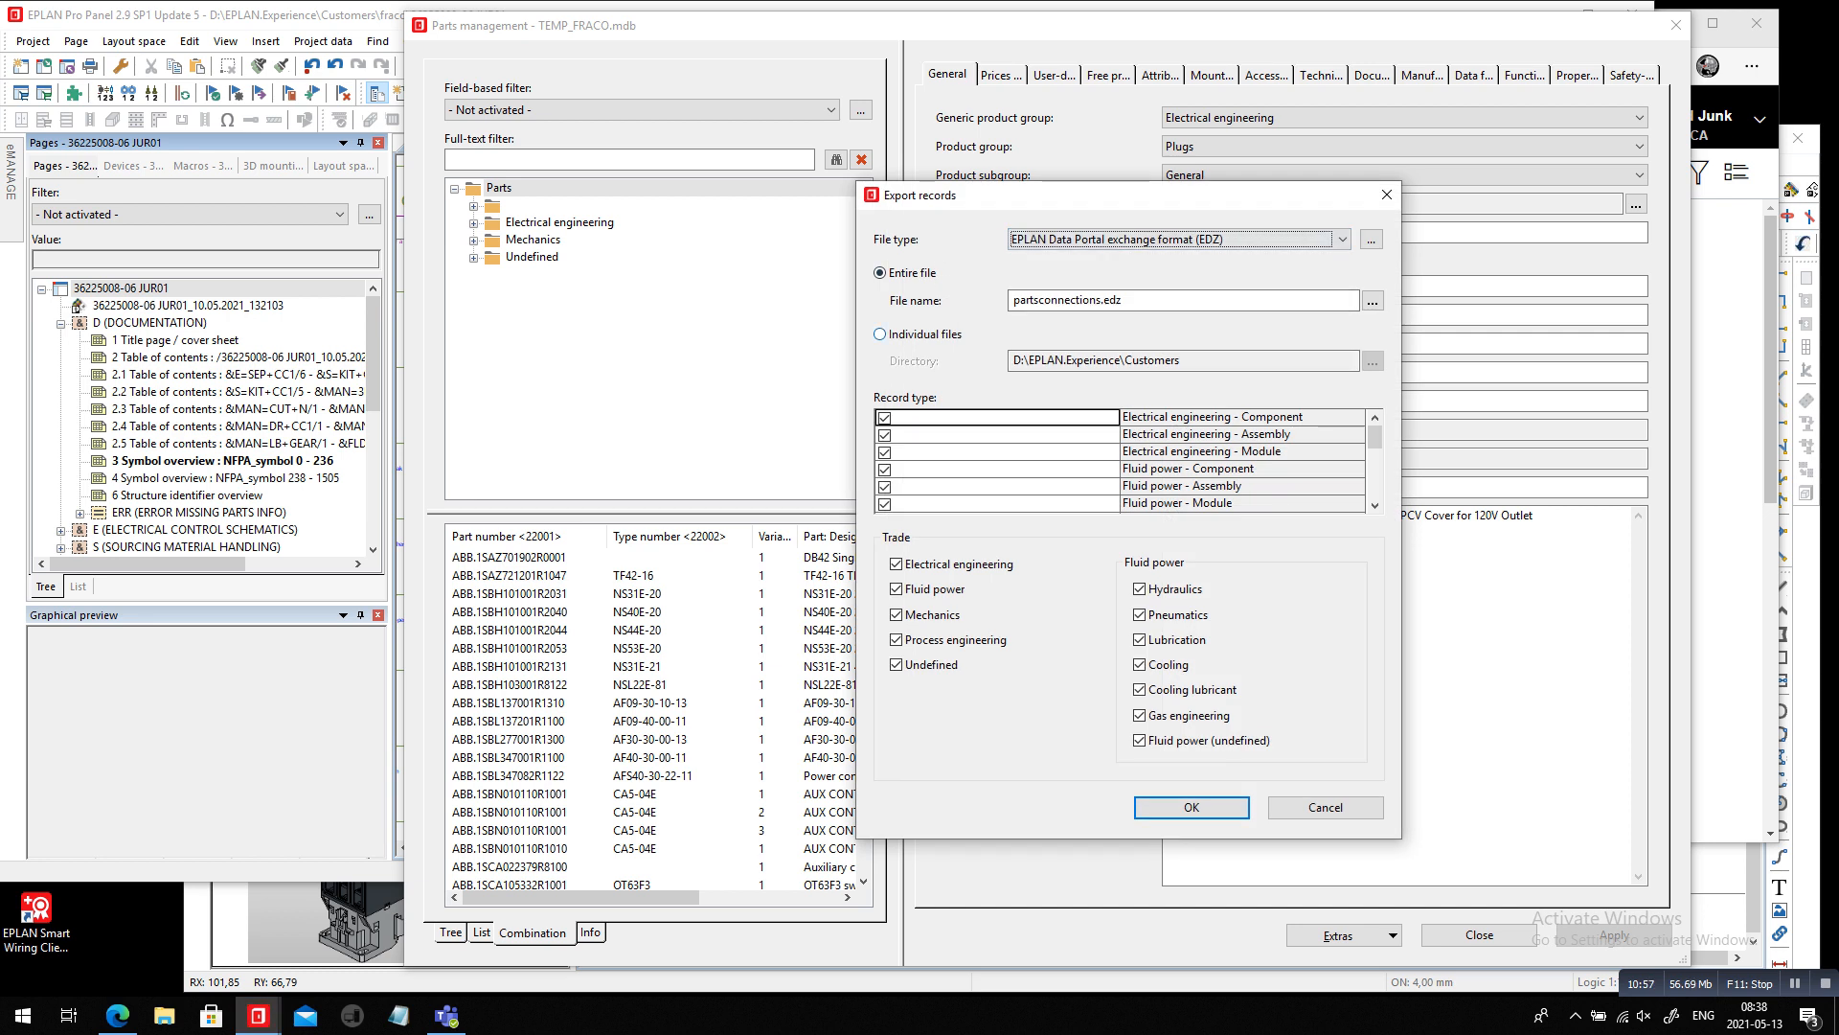
Export all records as one EDZ file, partsconnections.edz, in D:\EPLAN.Experience\Customers\fraco
{"action": "left_click", "coordinate": [1373, 301]}
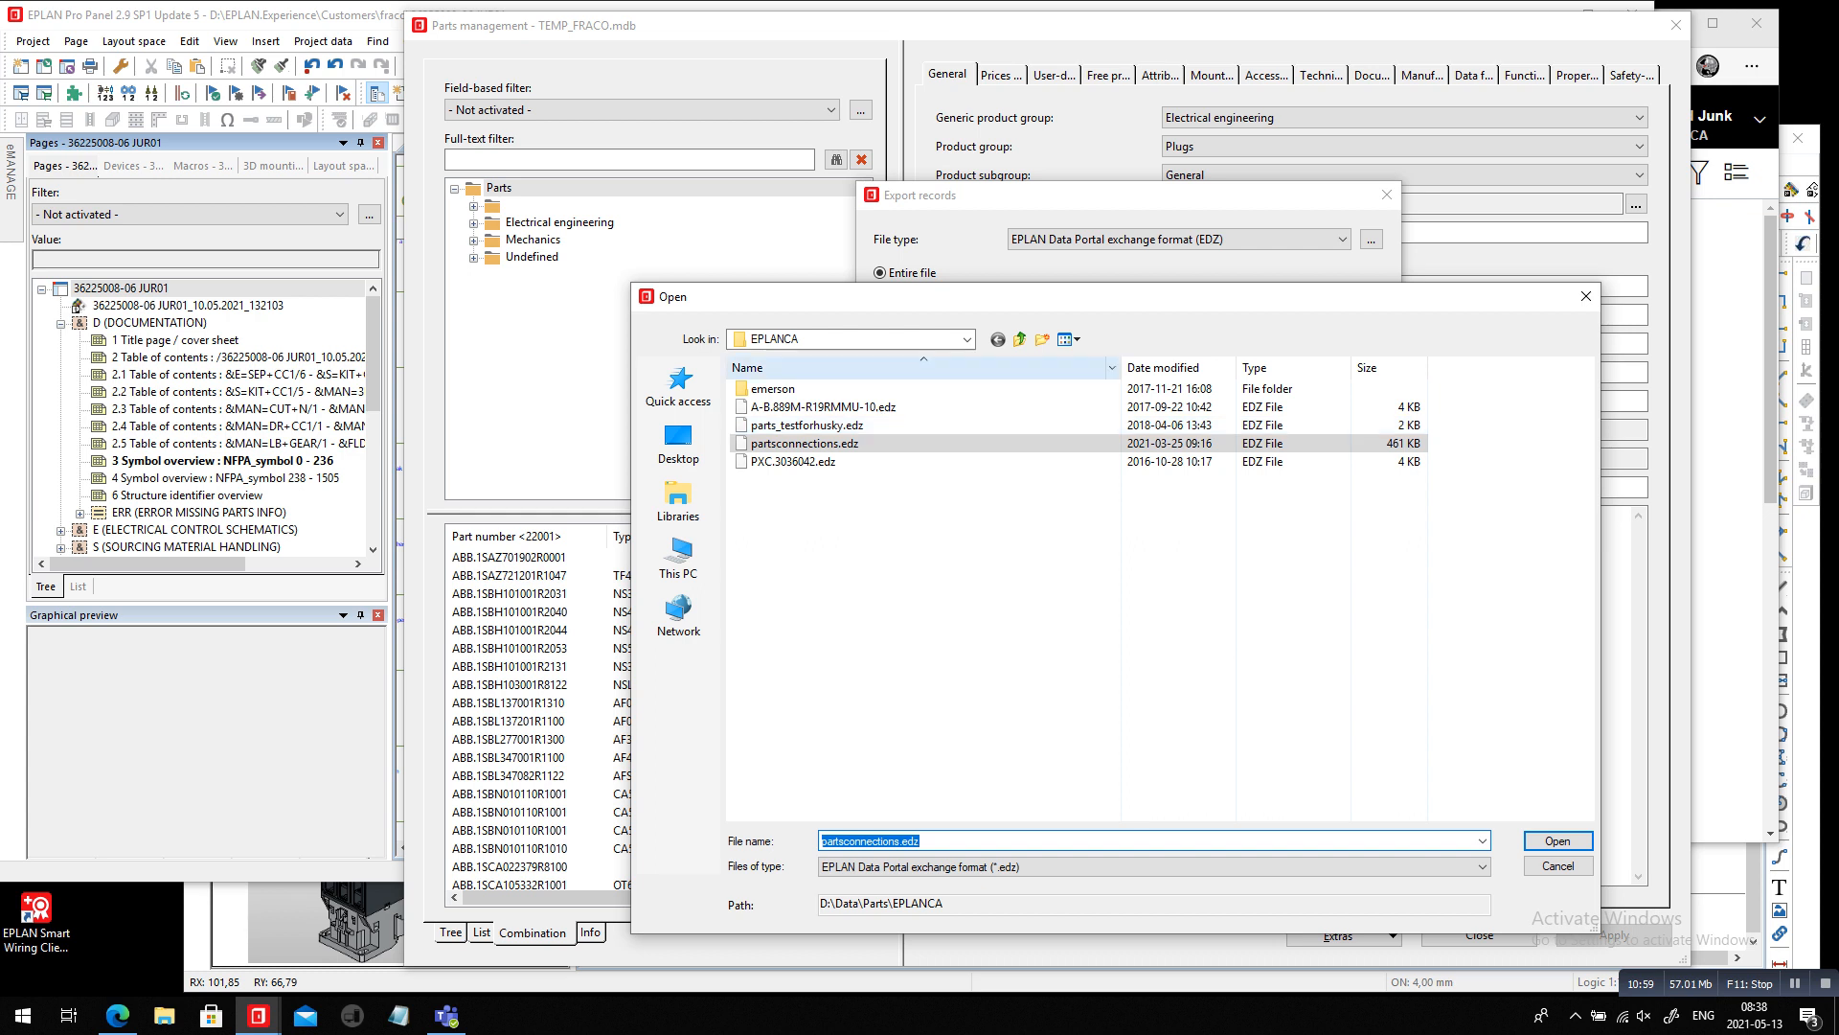
{"action": "left_click", "coordinate": [1020, 339]}
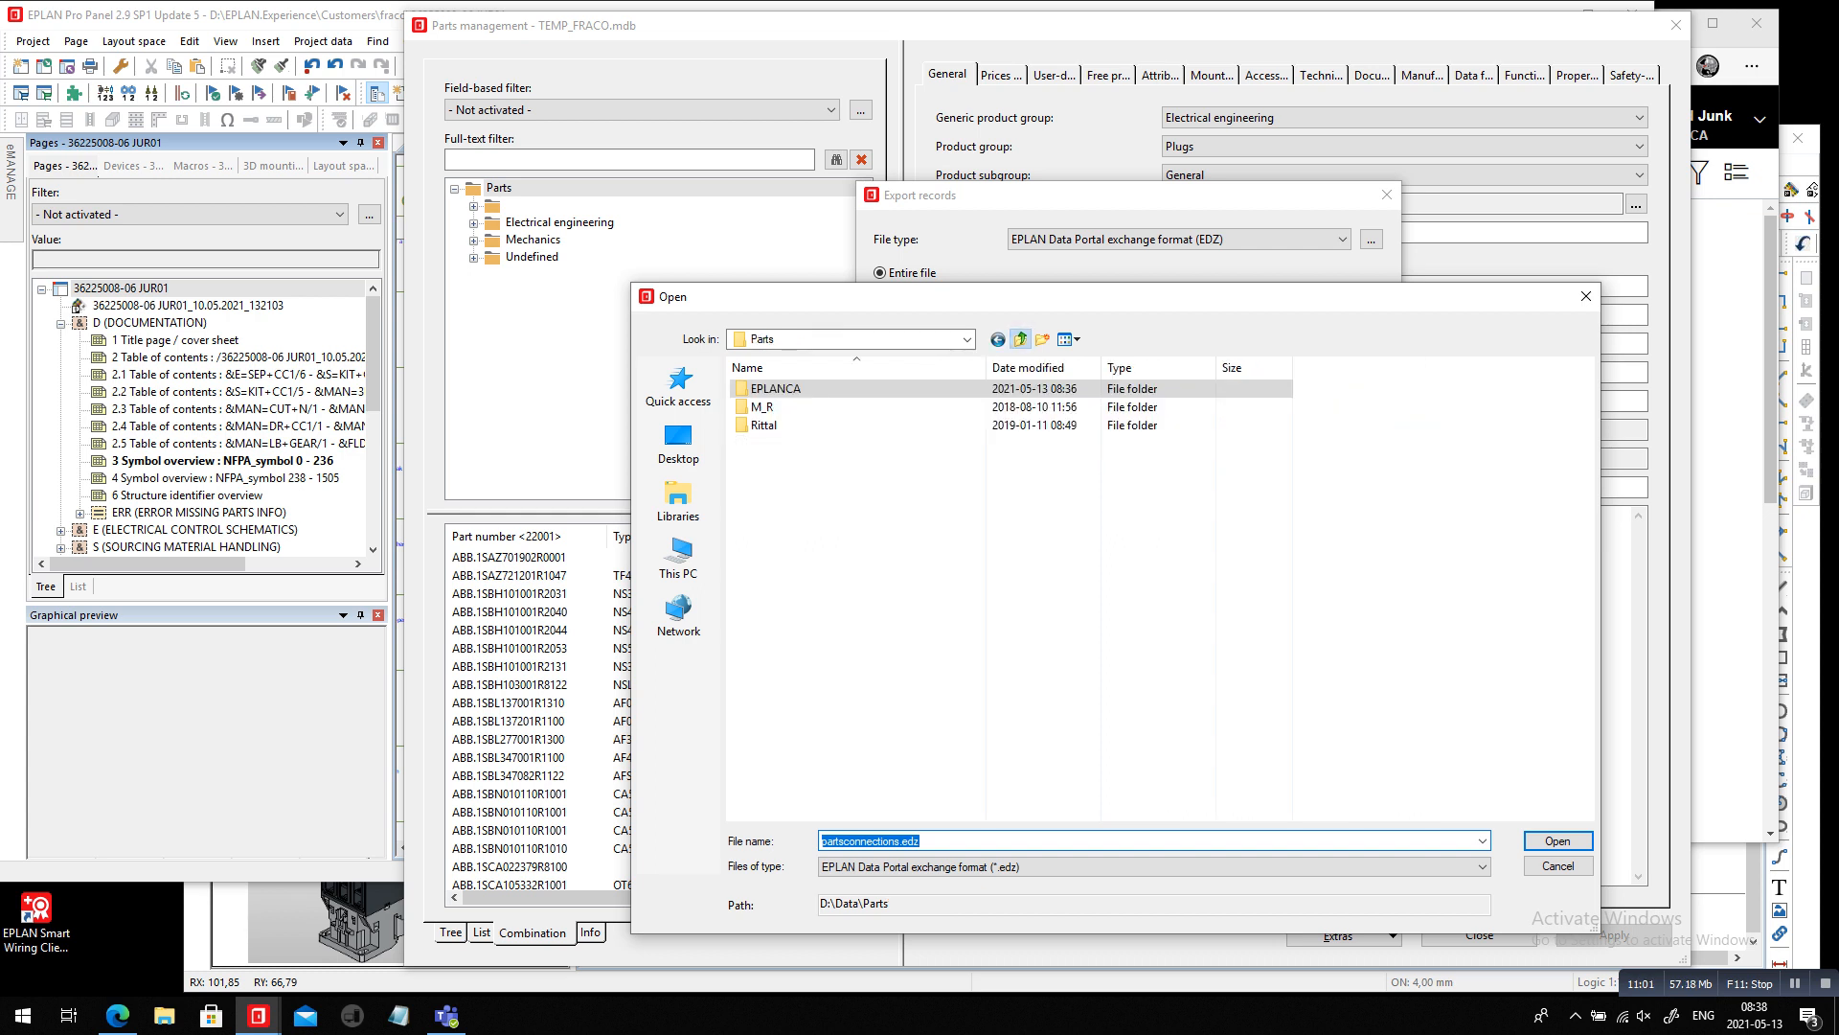
{"action": "left_click", "coordinate": [1020, 339]}
{"action": "left_click", "coordinate": [1020, 339]}
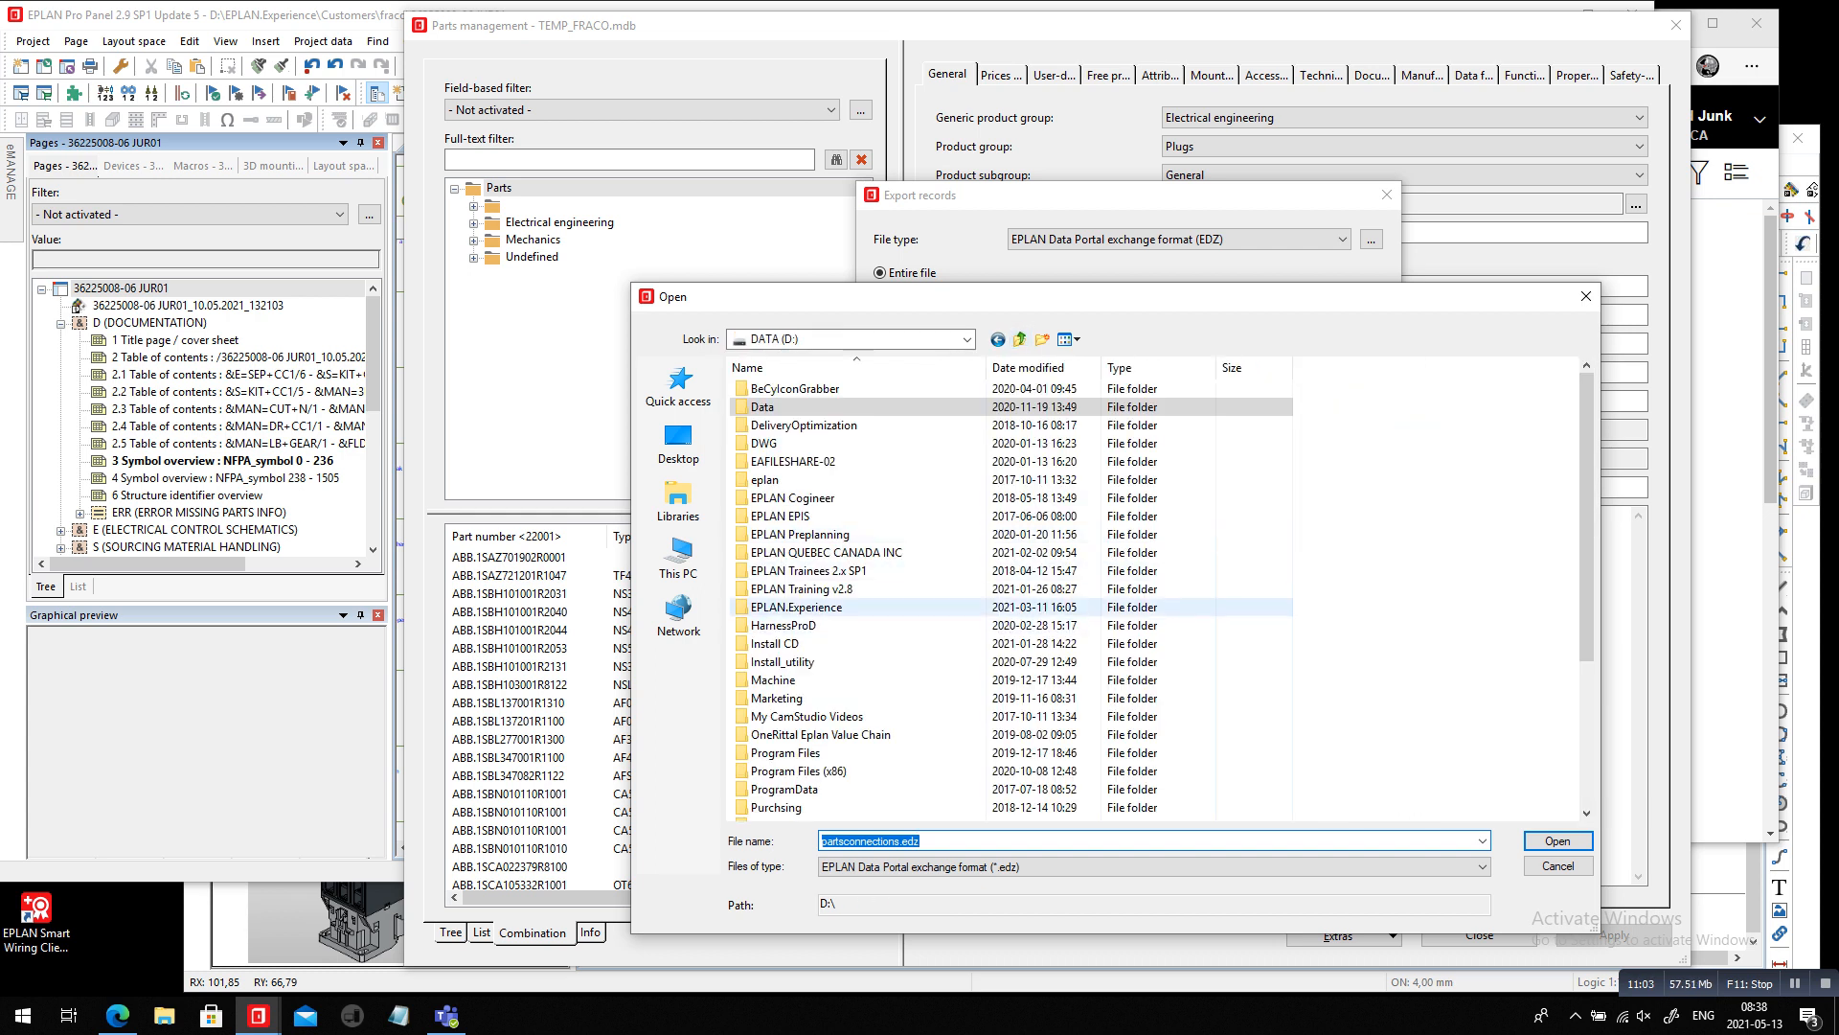
{"action": "double_click", "coordinate": [796, 606]}
{"action": "double_click", "coordinate": [776, 406]}
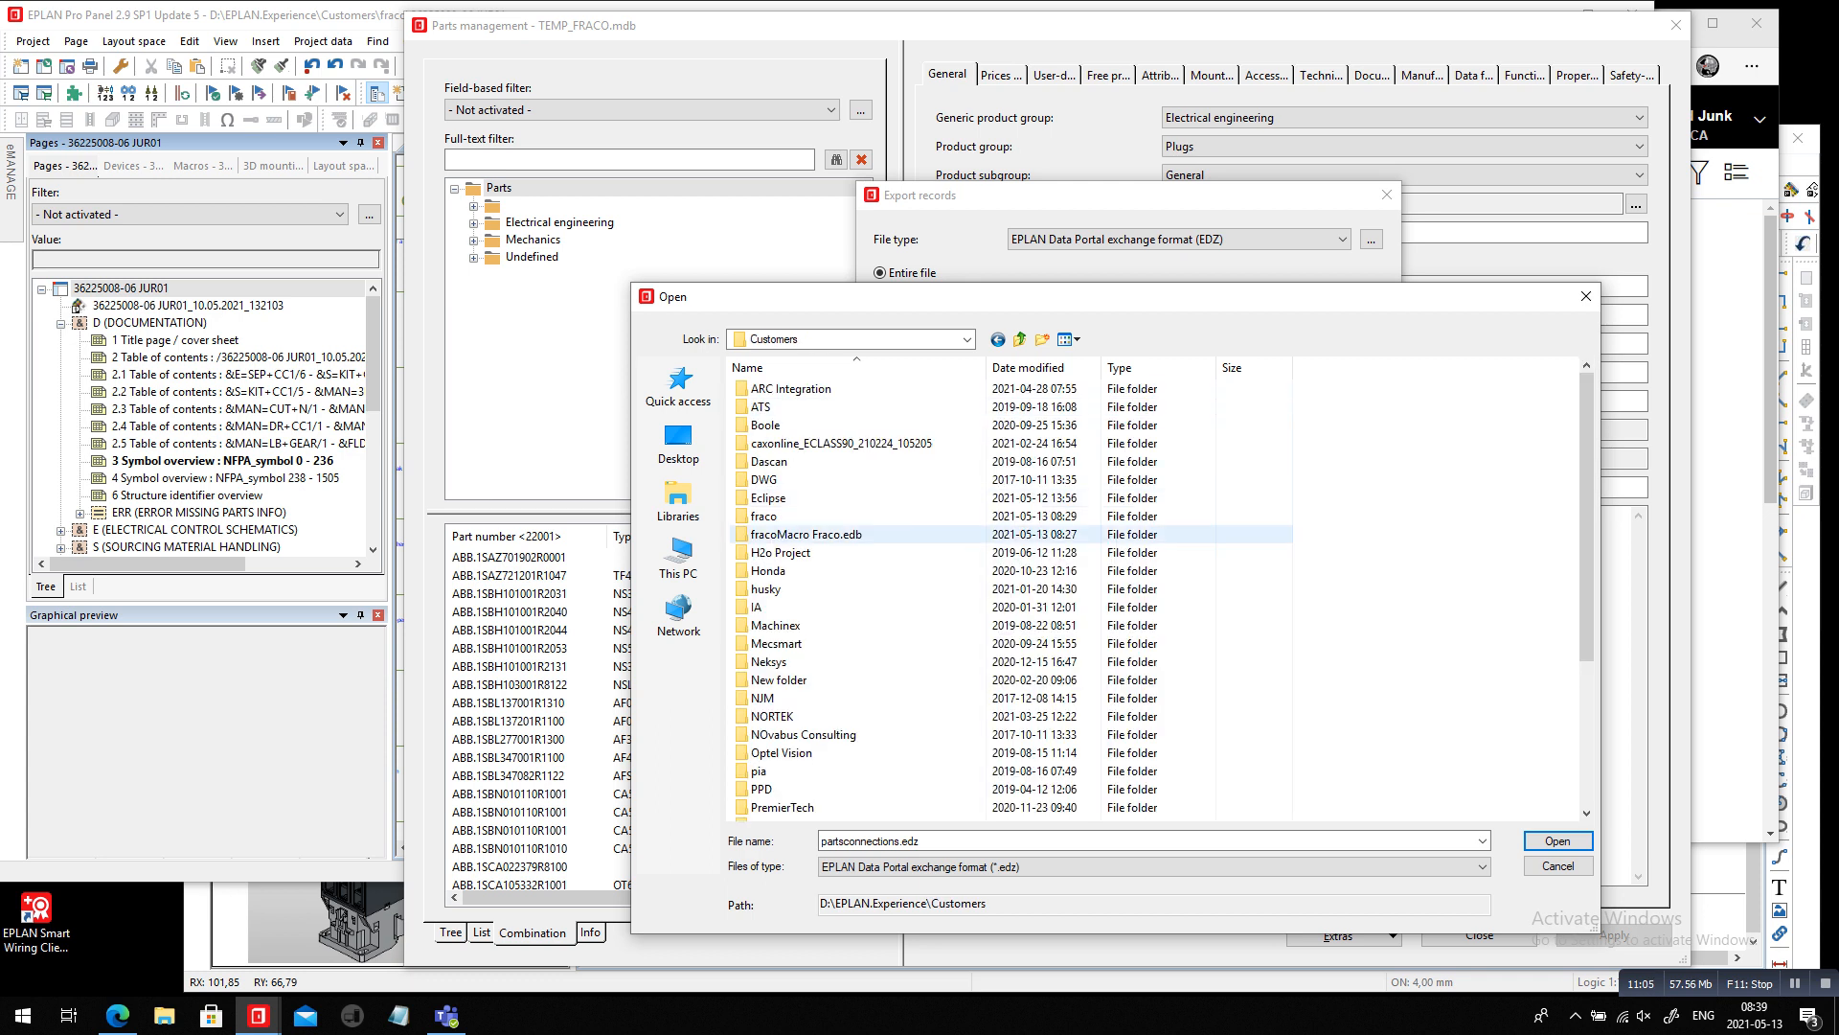
{"action": "double_click", "coordinate": [763, 516]}
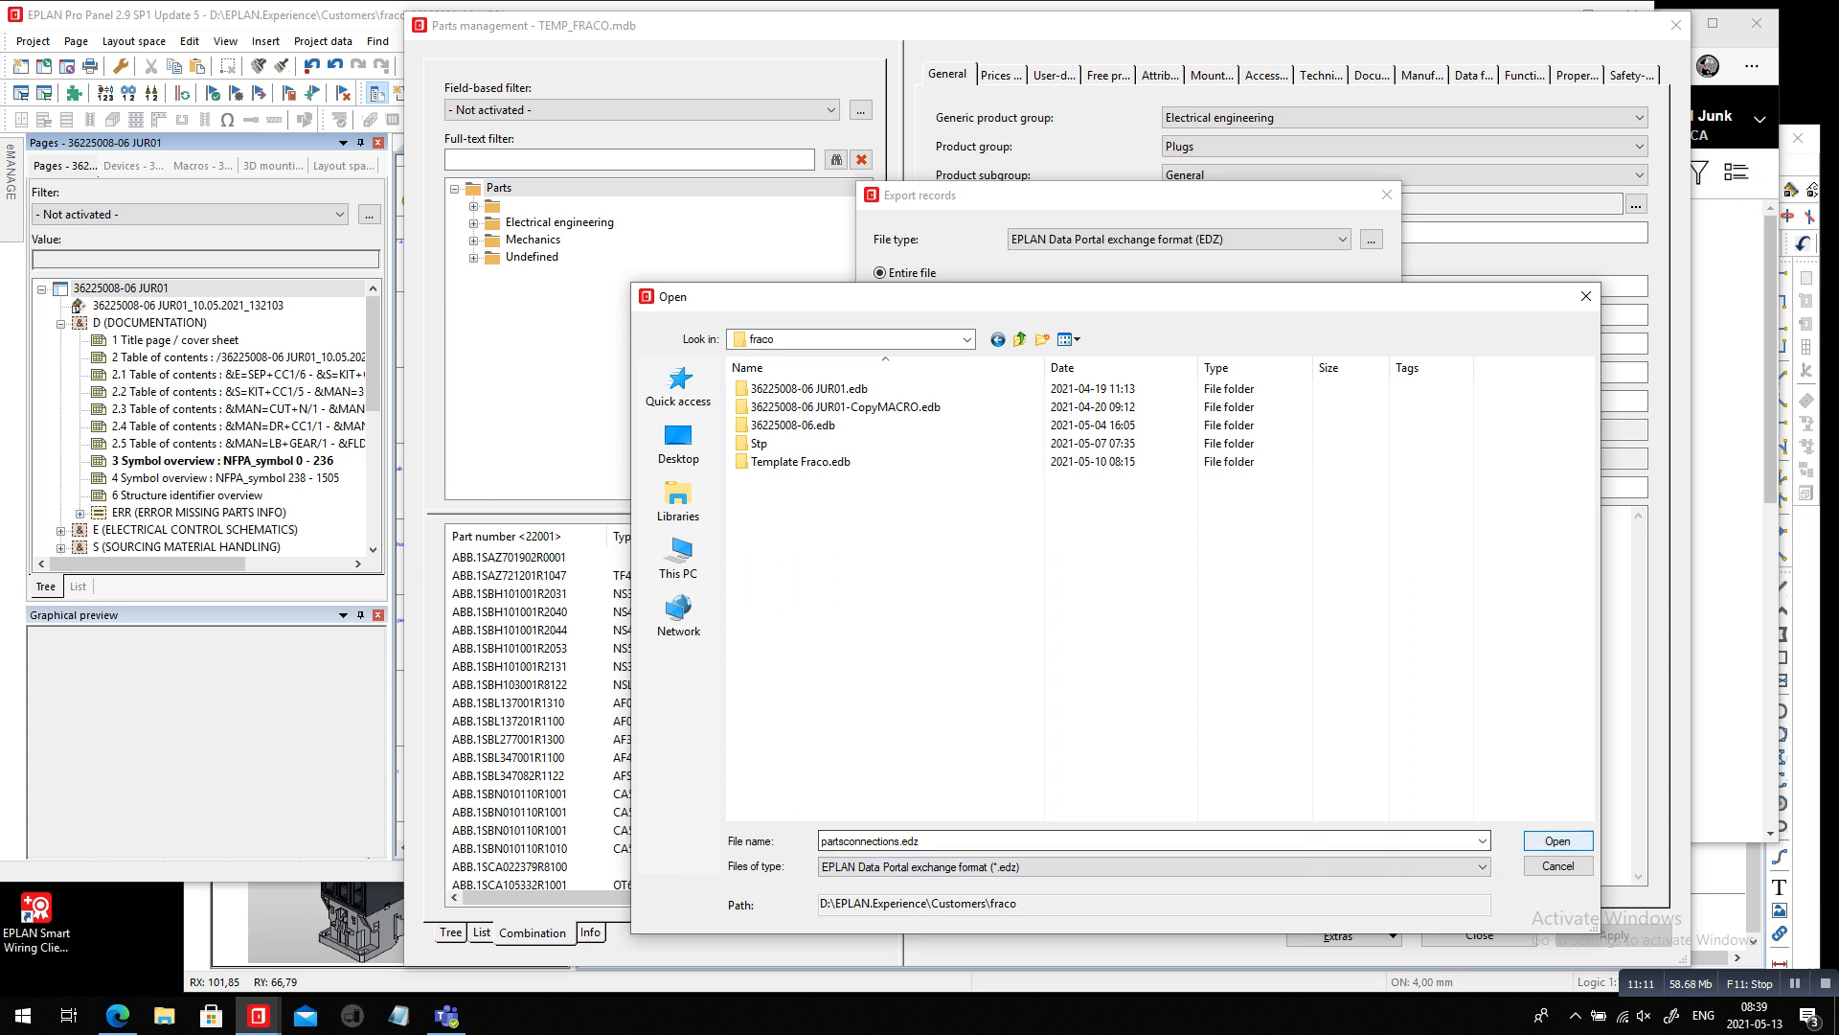
{"action": "left_click", "coordinate": [1558, 841]}
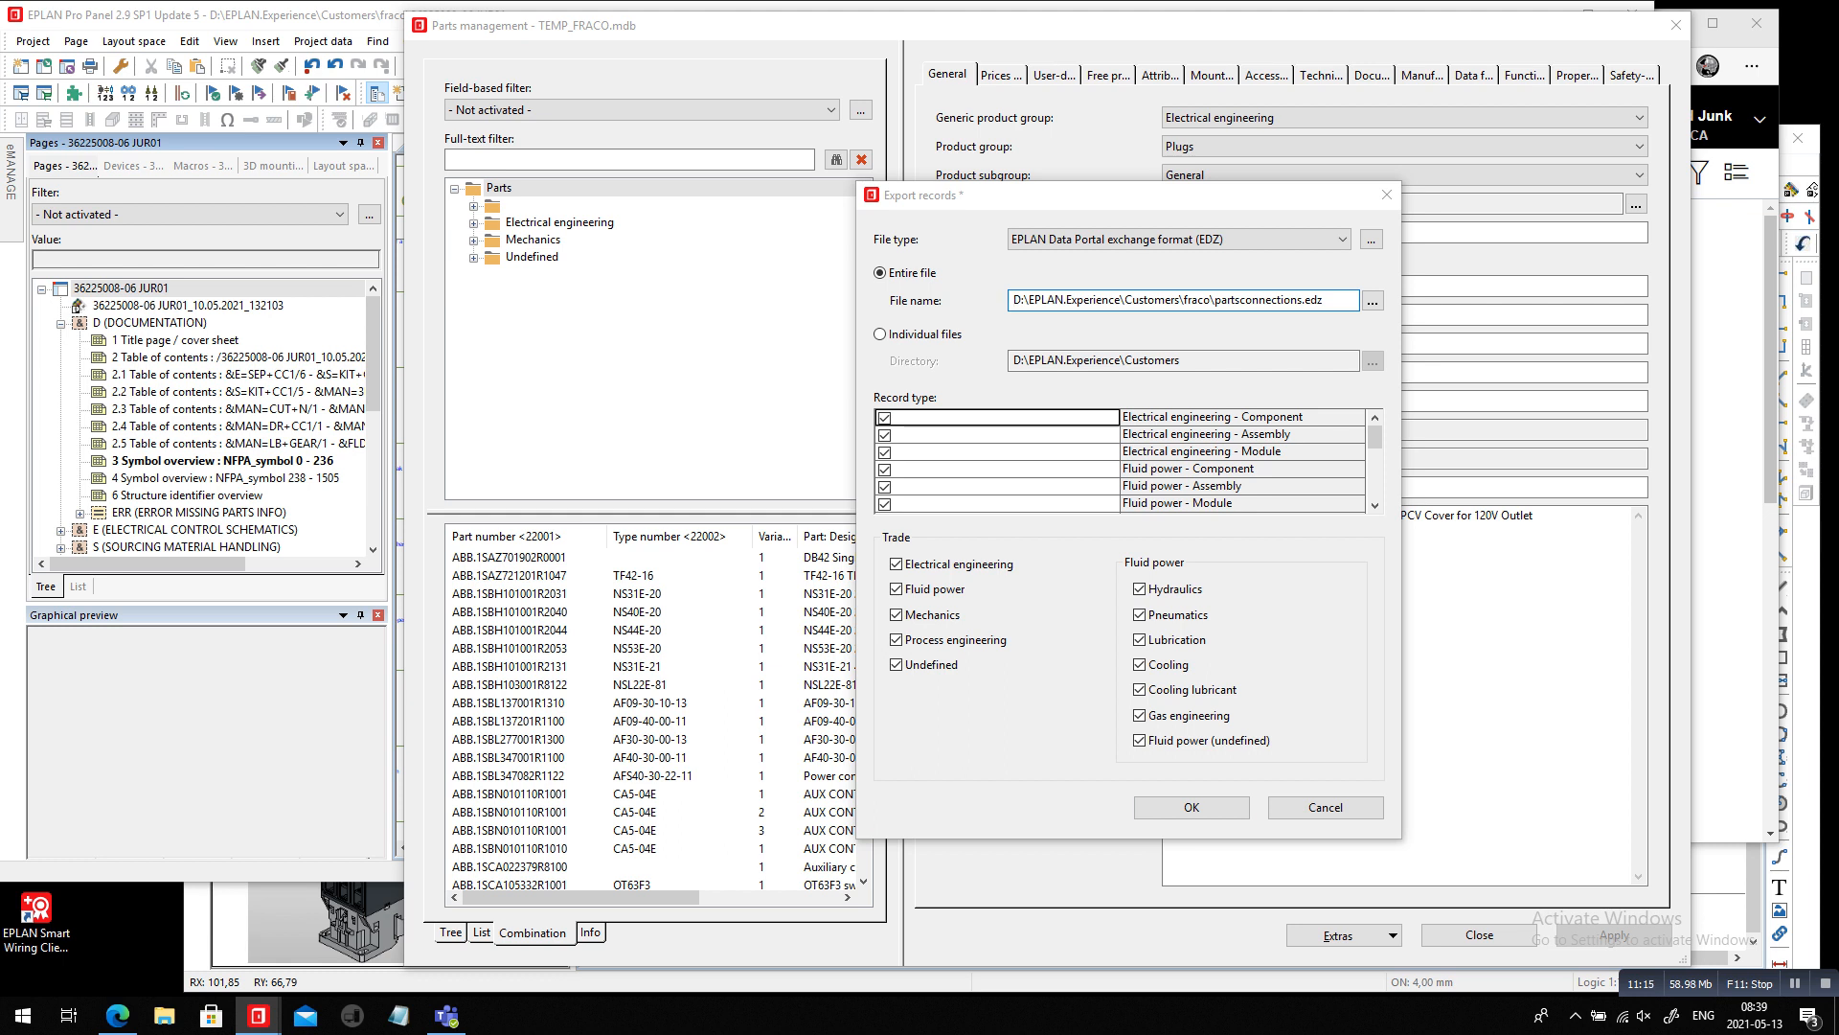
{"action": "key", "text": "Return"}
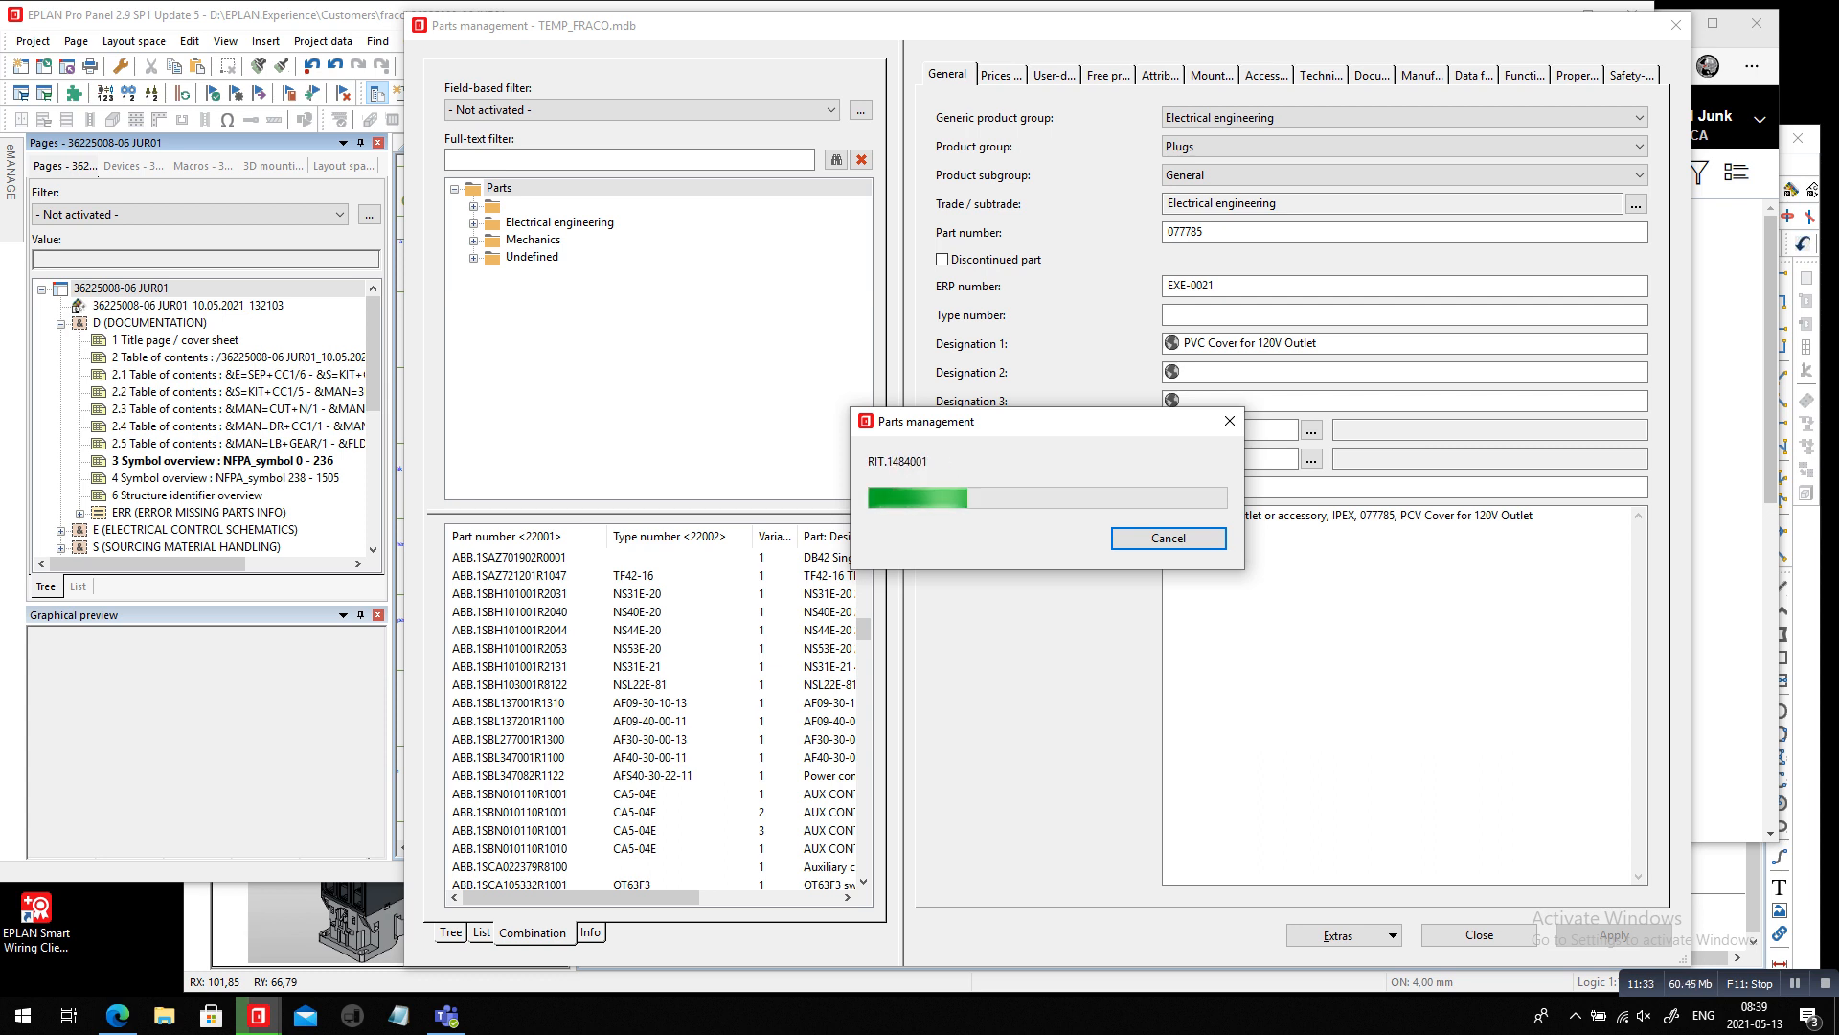
Switch to the EPLAN window with the fracoMacro Fraco project and preview its layout spaces from ABB.DISC.HANDLE to ILME.CXF4/2
{"action": "key", "text": "alt+Tab"}
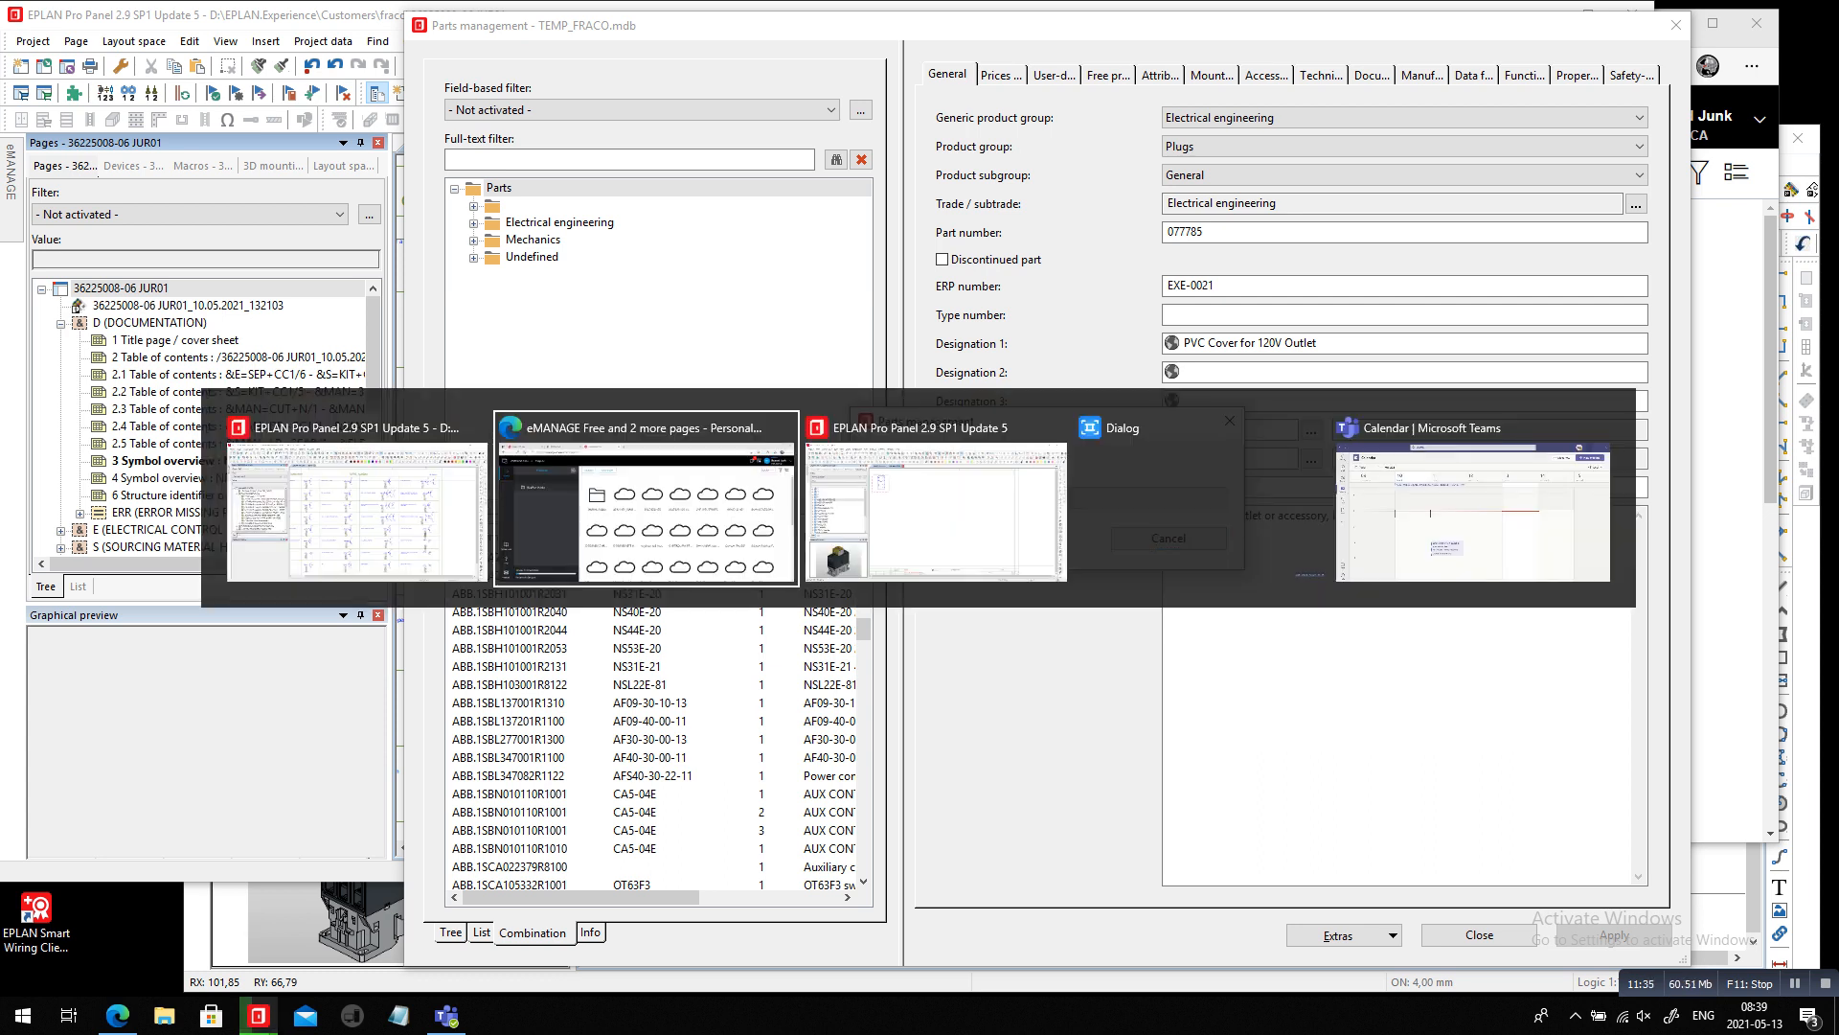
{"action": "key", "text": "alt+Tab"}
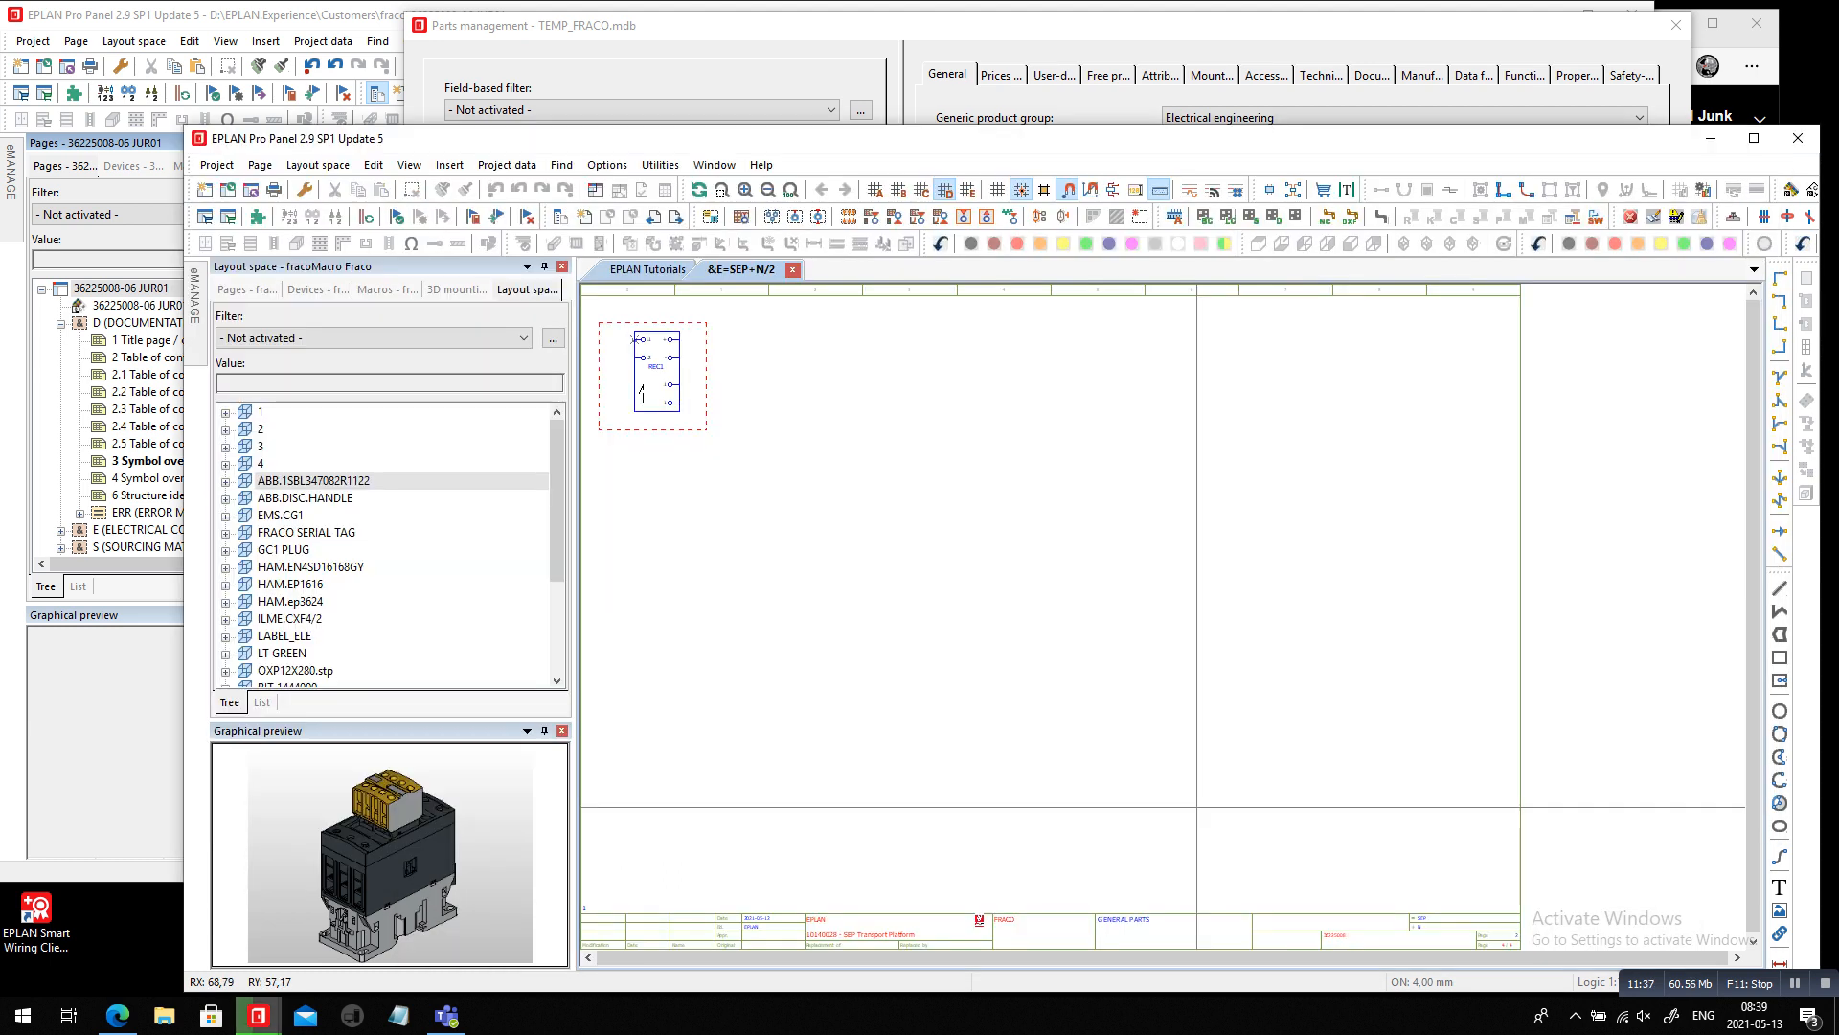
{"action": "left_click", "coordinate": [306, 498]}
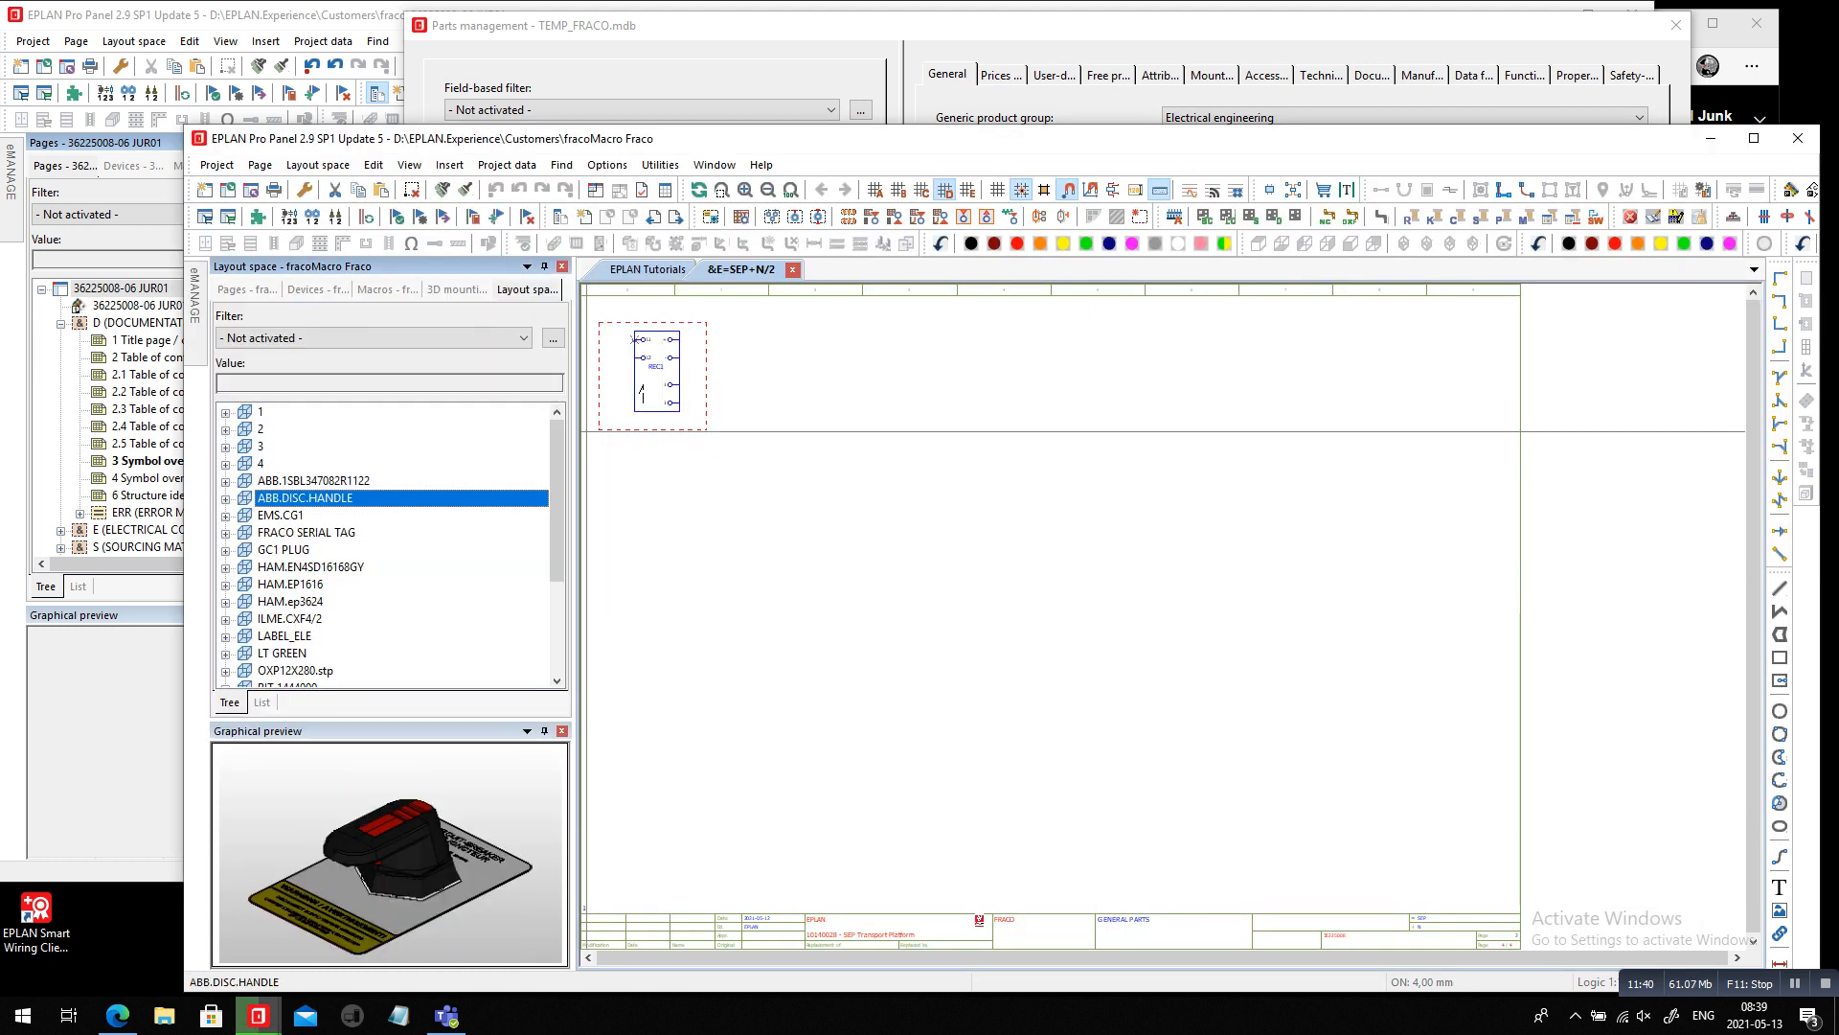
{"action": "key", "text": "Down"}
{"action": "key", "text": "Down"}
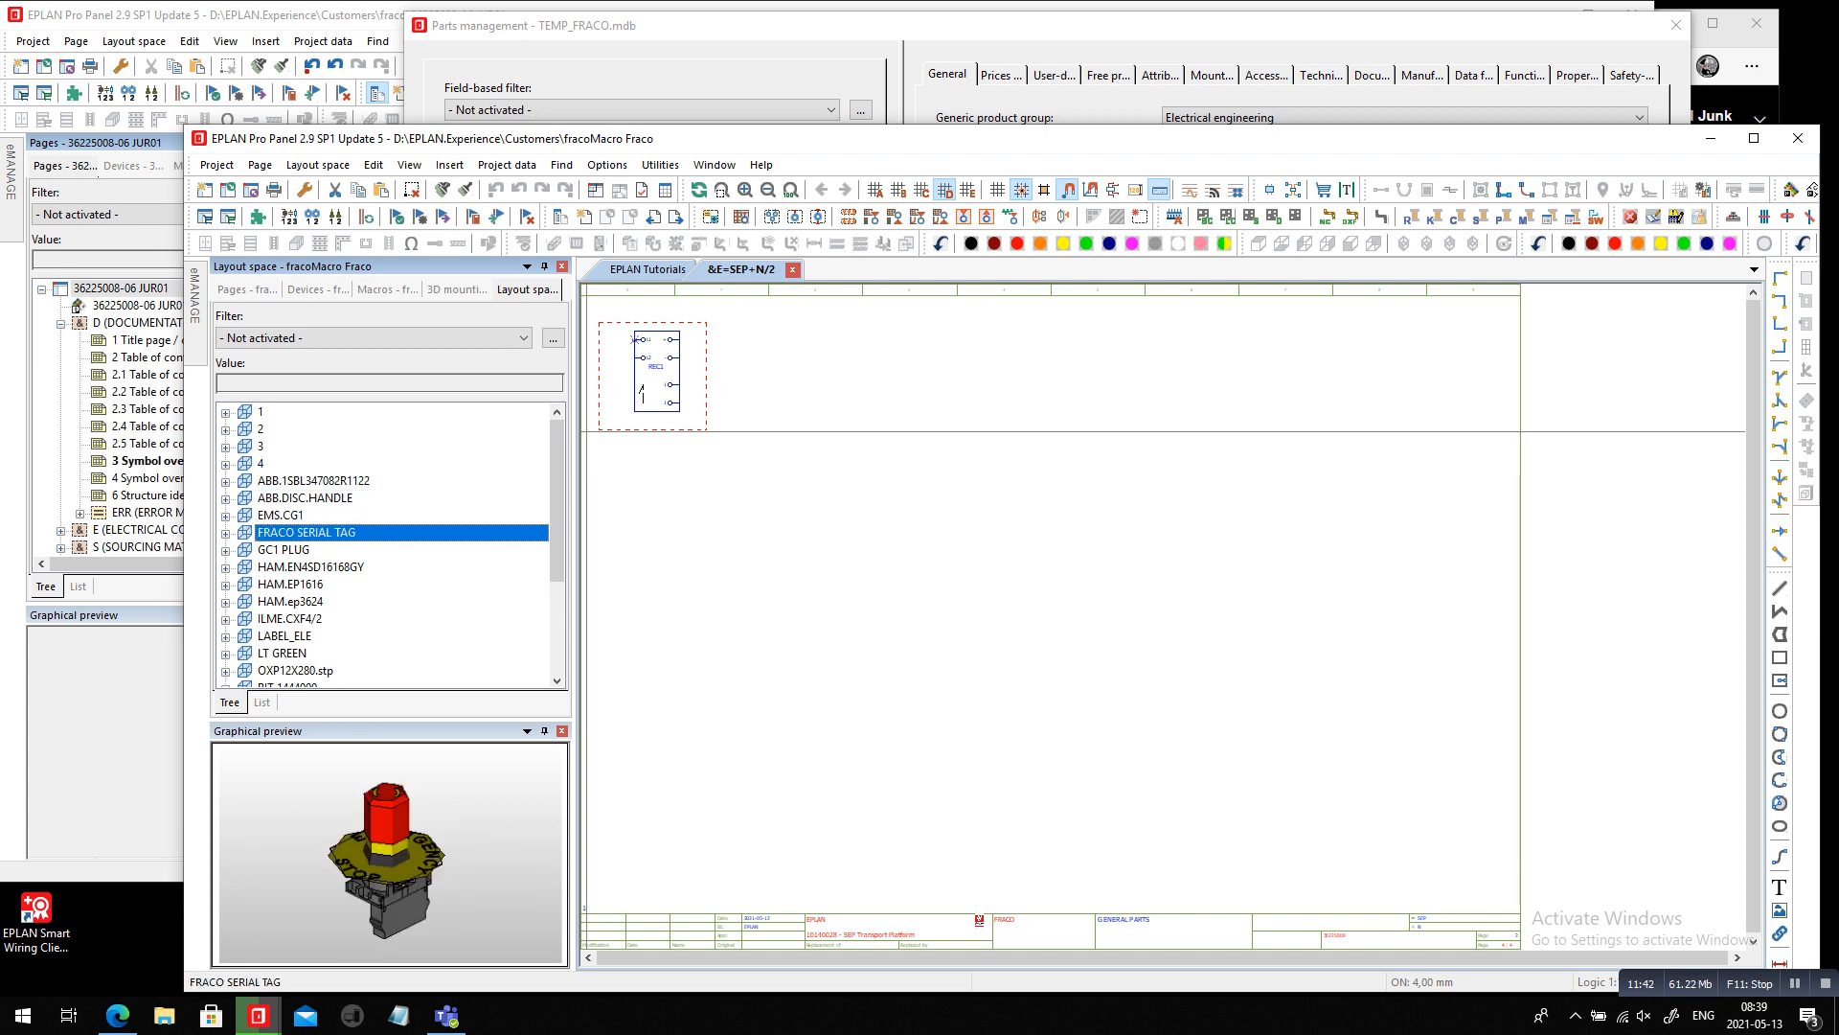
{"action": "key", "text": "Down"}
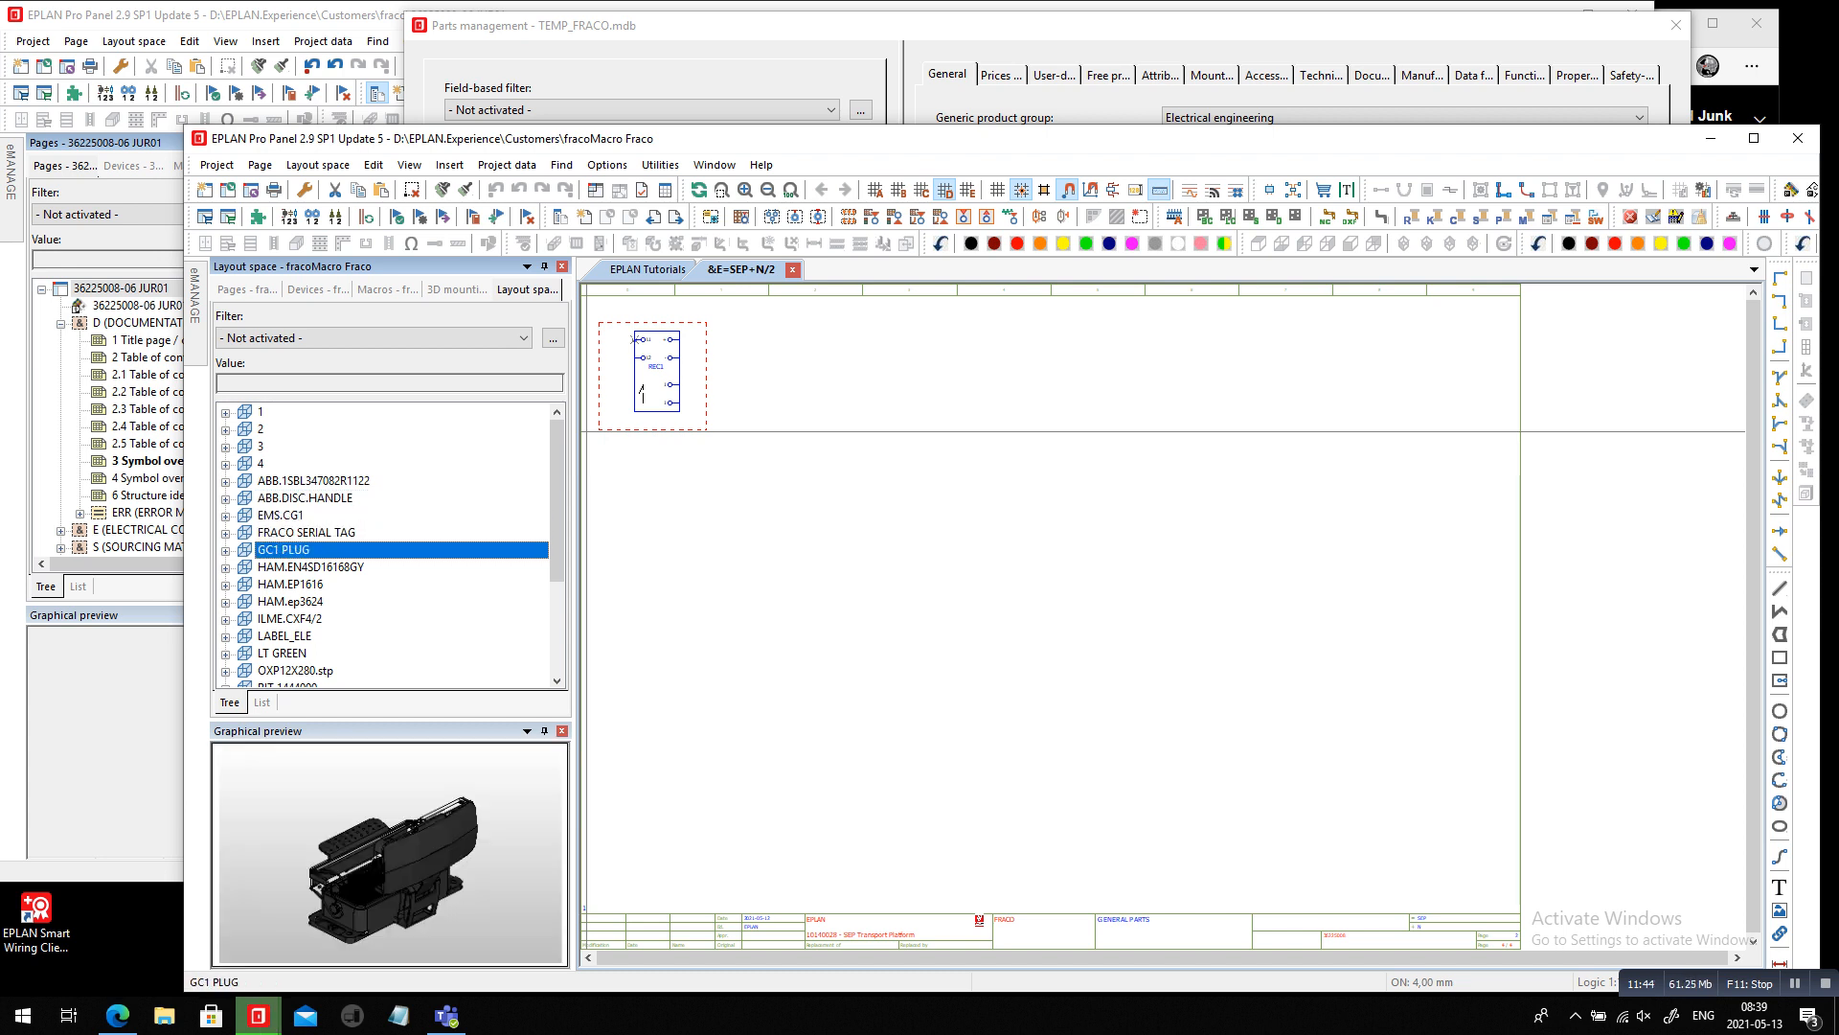
{"action": "key", "text": "Down"}
{"action": "key", "text": "Down"}
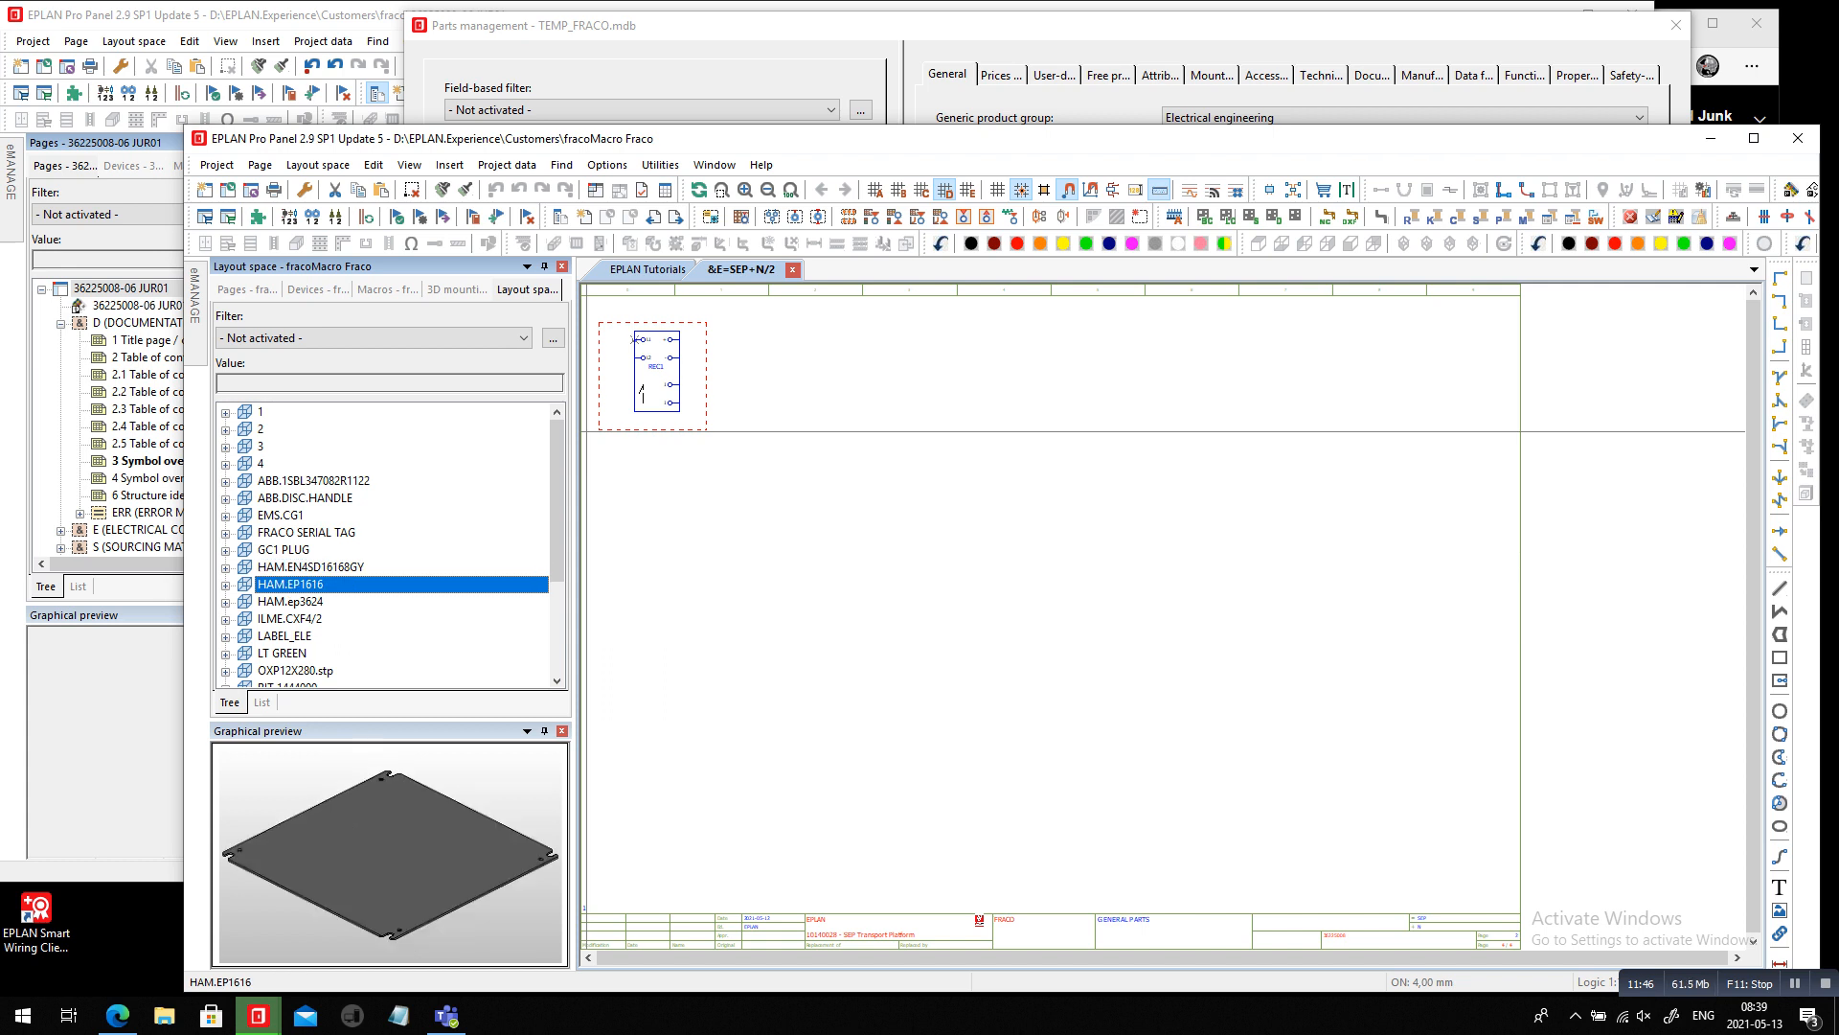
{"action": "key", "text": "Down"}
{"action": "key", "text": "Down"}
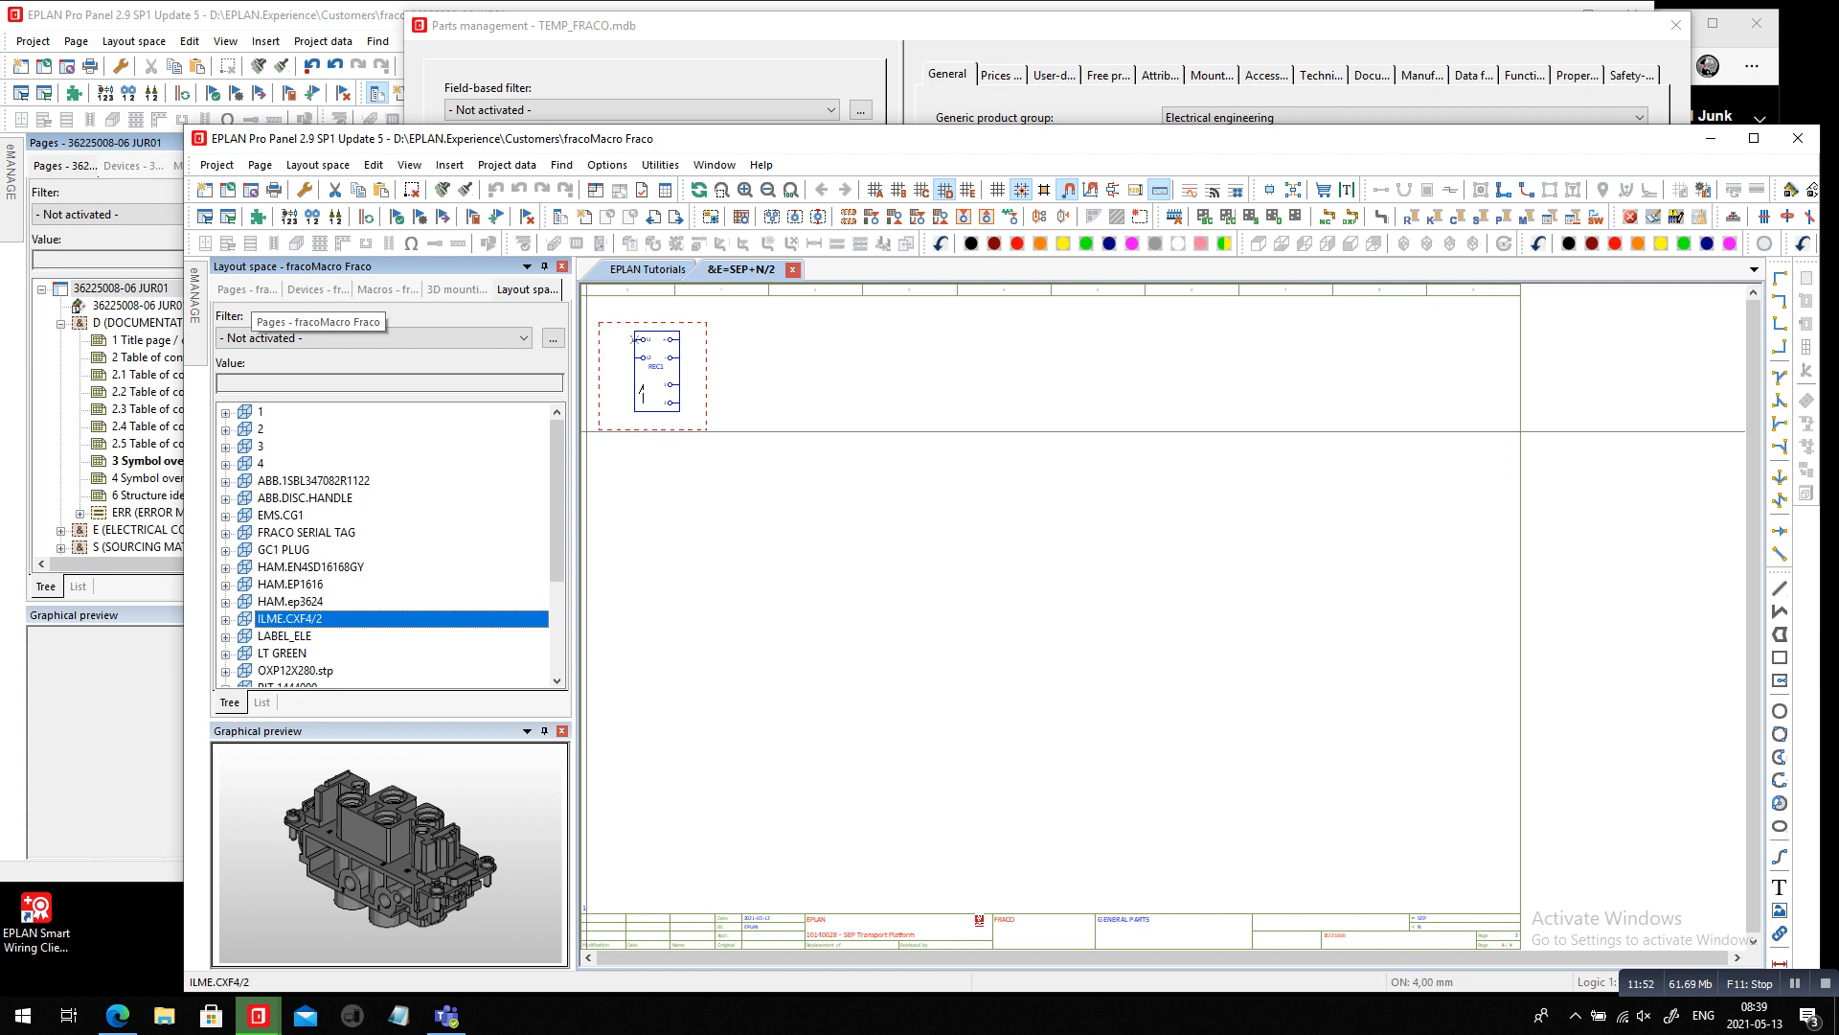
Select page 2 GENERAL PARTS of the macro project and examine its REC1 macro box up close
{"action": "left_click", "coordinate": [247, 288]}
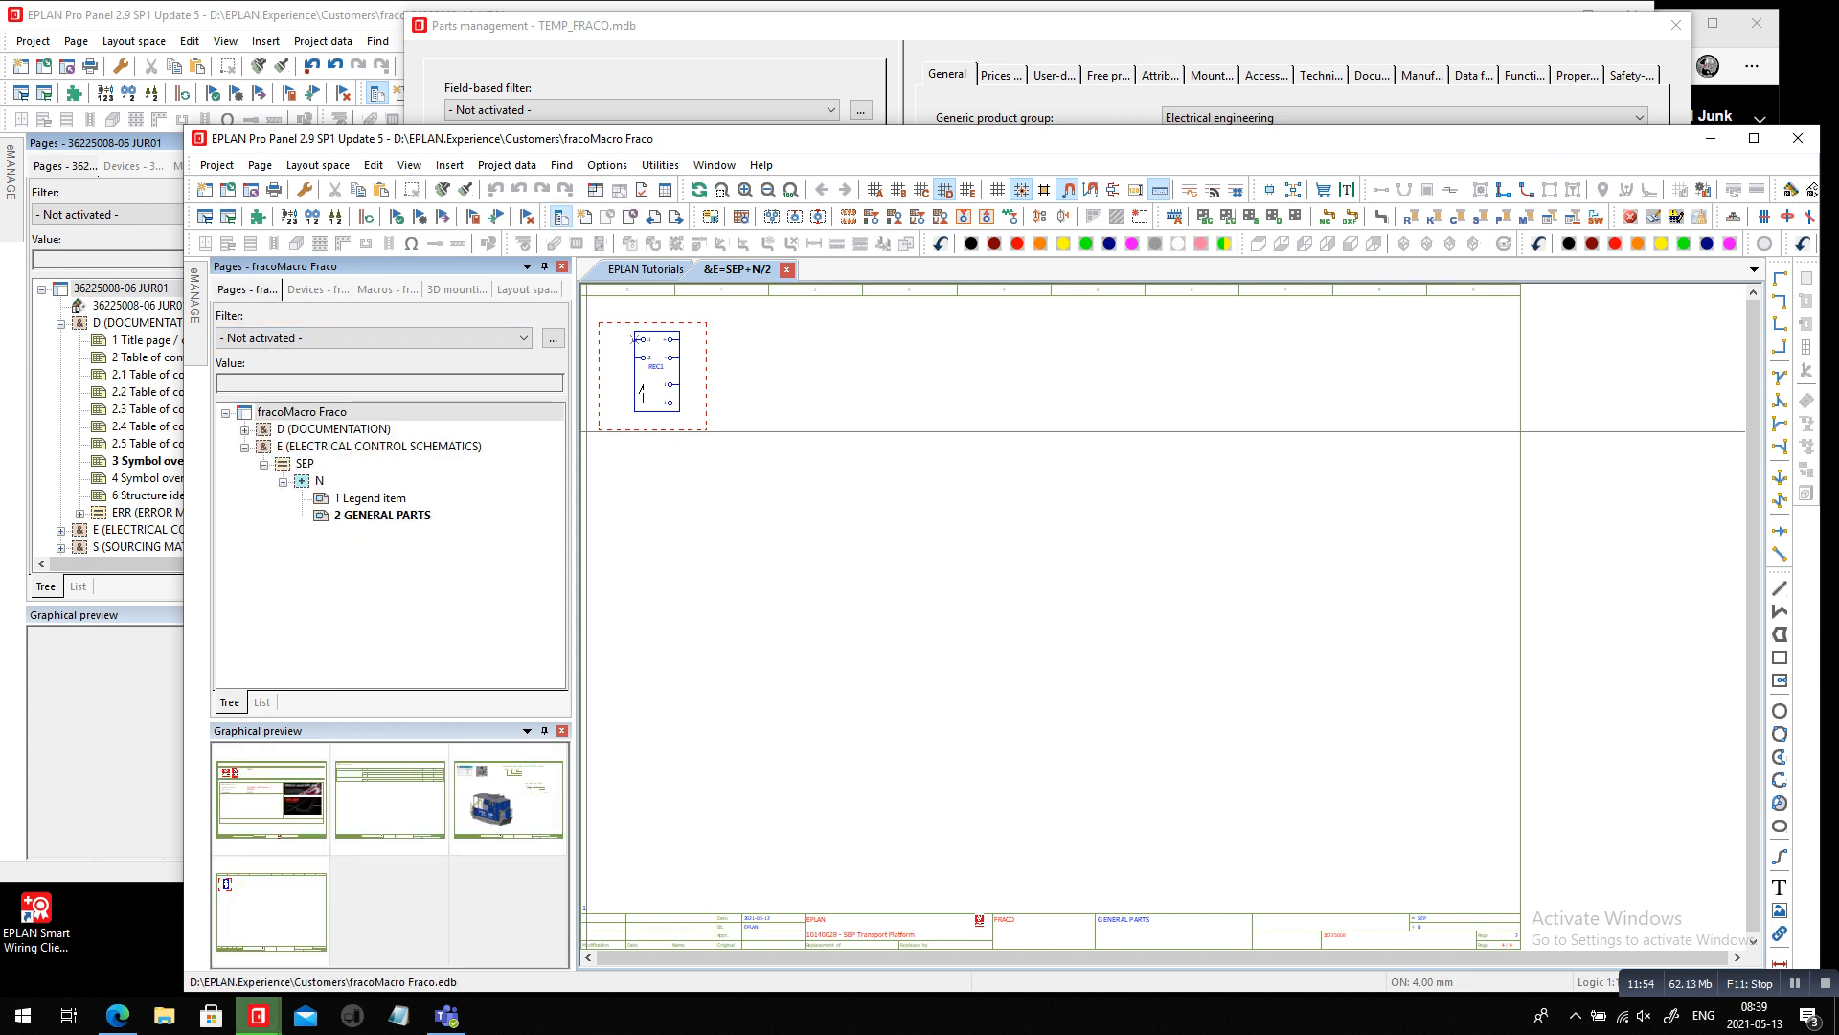
{"action": "left_click", "coordinate": [383, 515]}
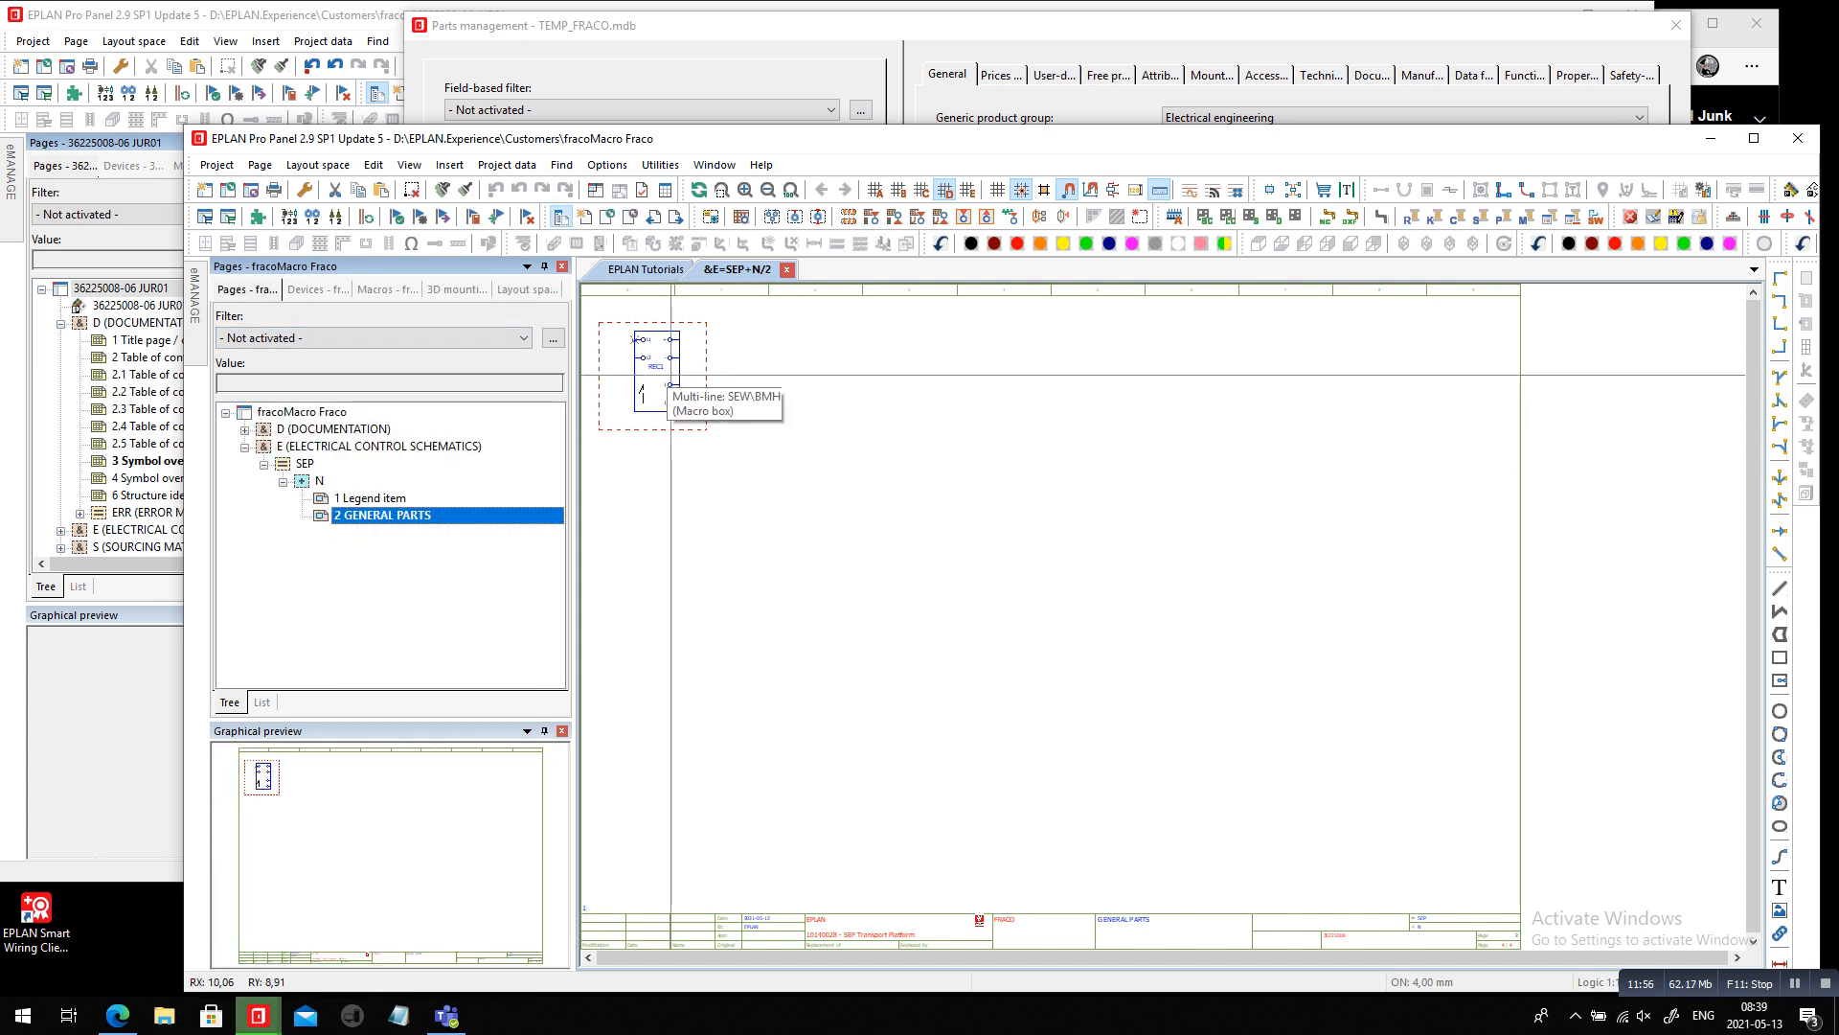
{"action": "scroll", "coordinate": [604, 296], "scroll_direction": "up", "scroll_amount": 2}
{"action": "scroll", "coordinate": [644, 357], "scroll_direction": "up", "scroll_amount": 2}
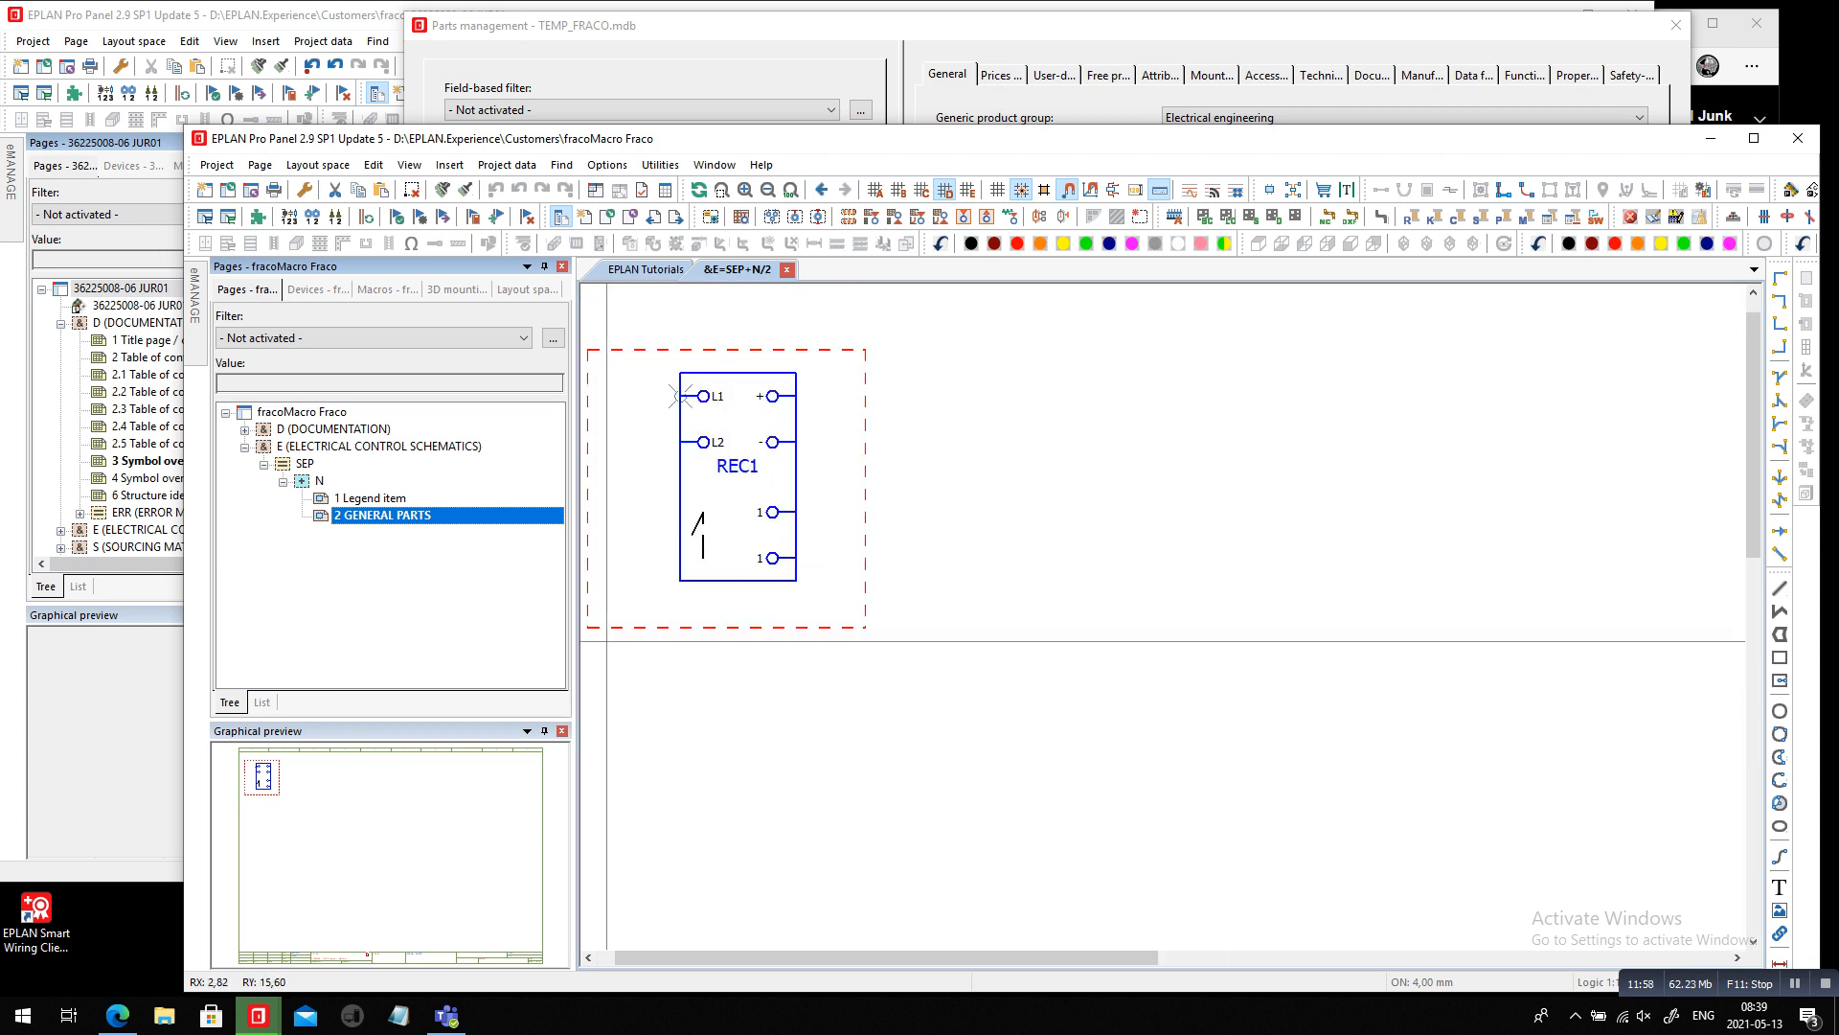
Return to the layout spaces and open abb_DB42.stp in the 3D view
{"action": "left_click", "coordinate": [527, 289]}
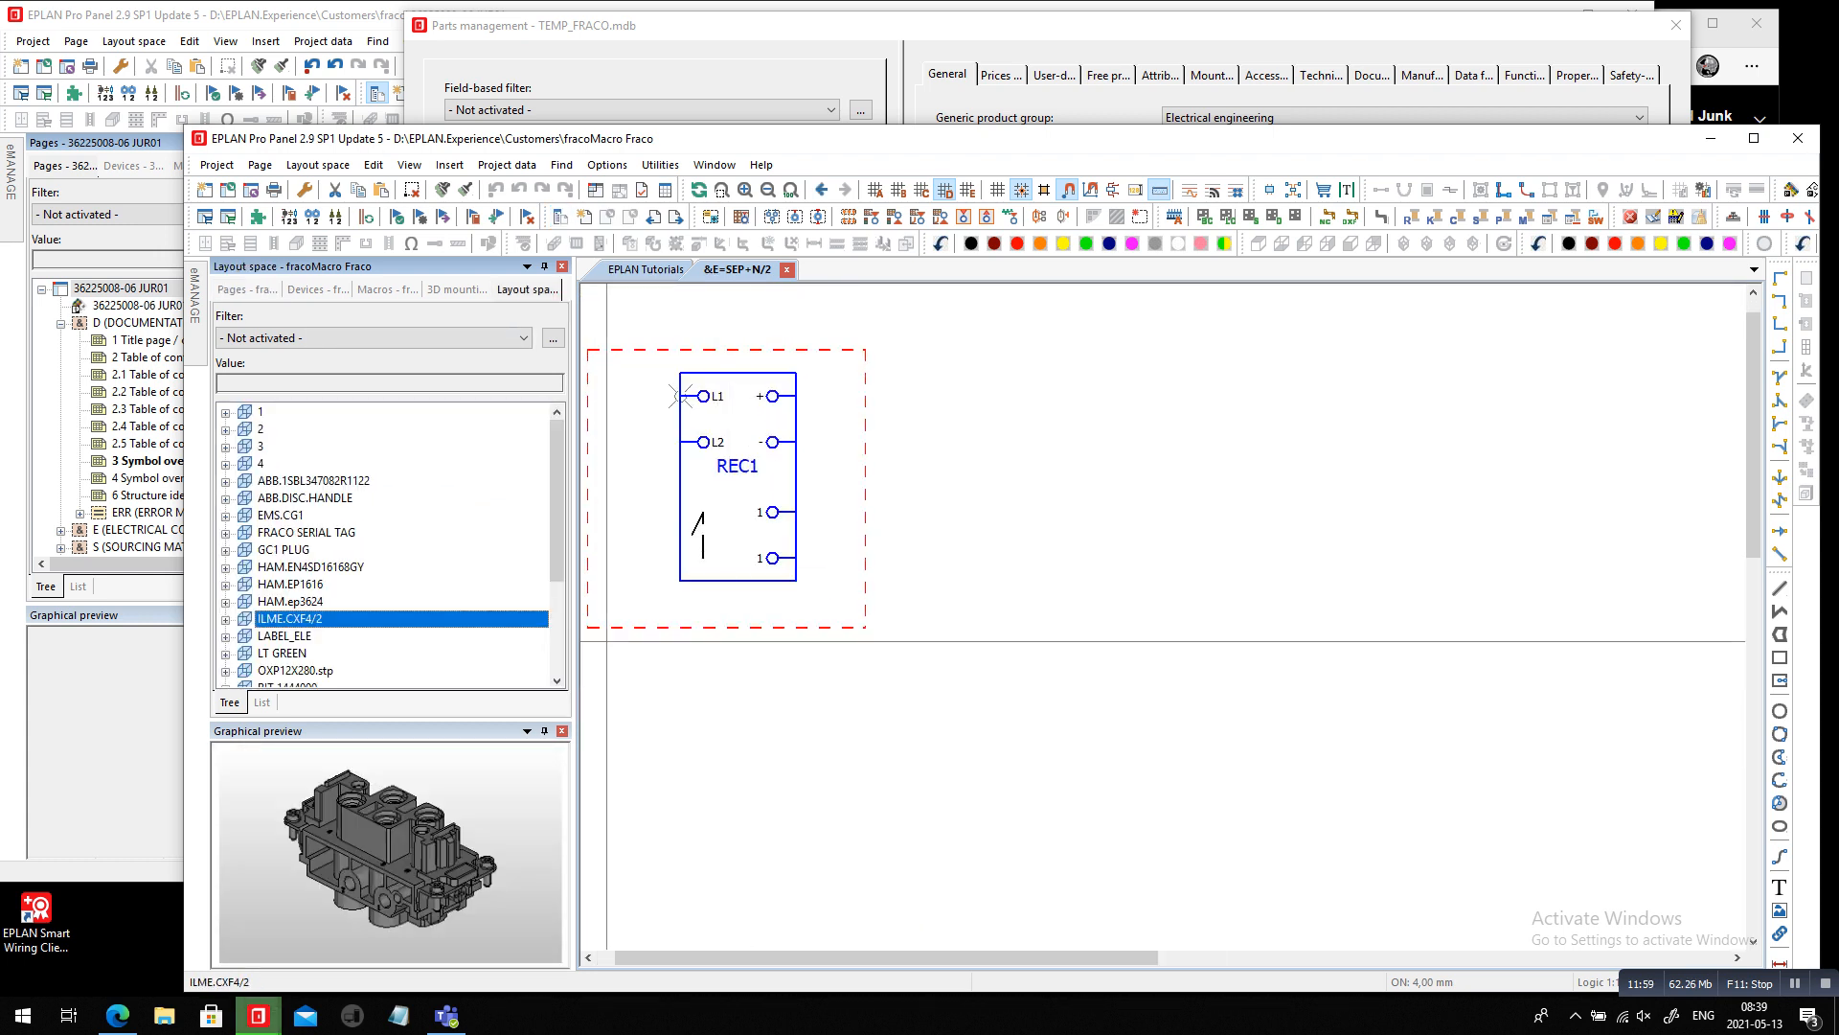
{"action": "scroll", "coordinate": [388, 546], "scroll_direction": "down", "scroll_amount": 2}
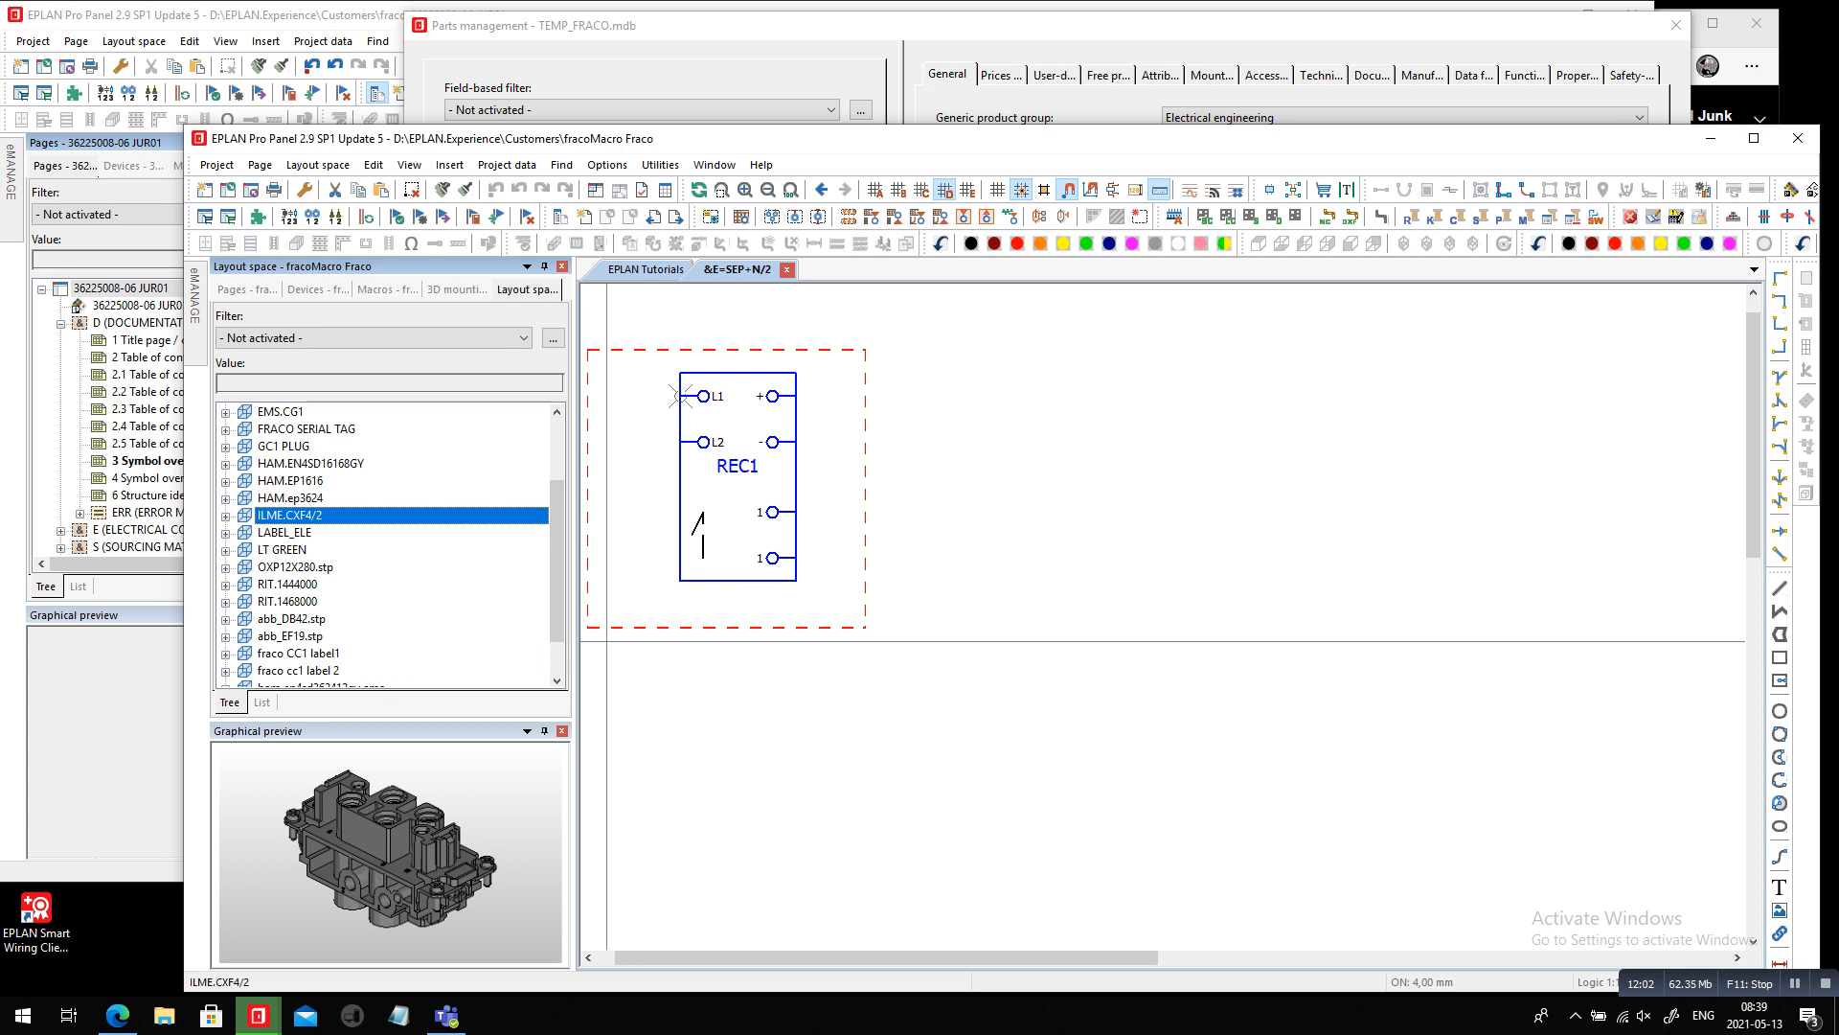
{"action": "left_click", "coordinate": [287, 584]}
{"action": "left_click", "coordinate": [291, 619]}
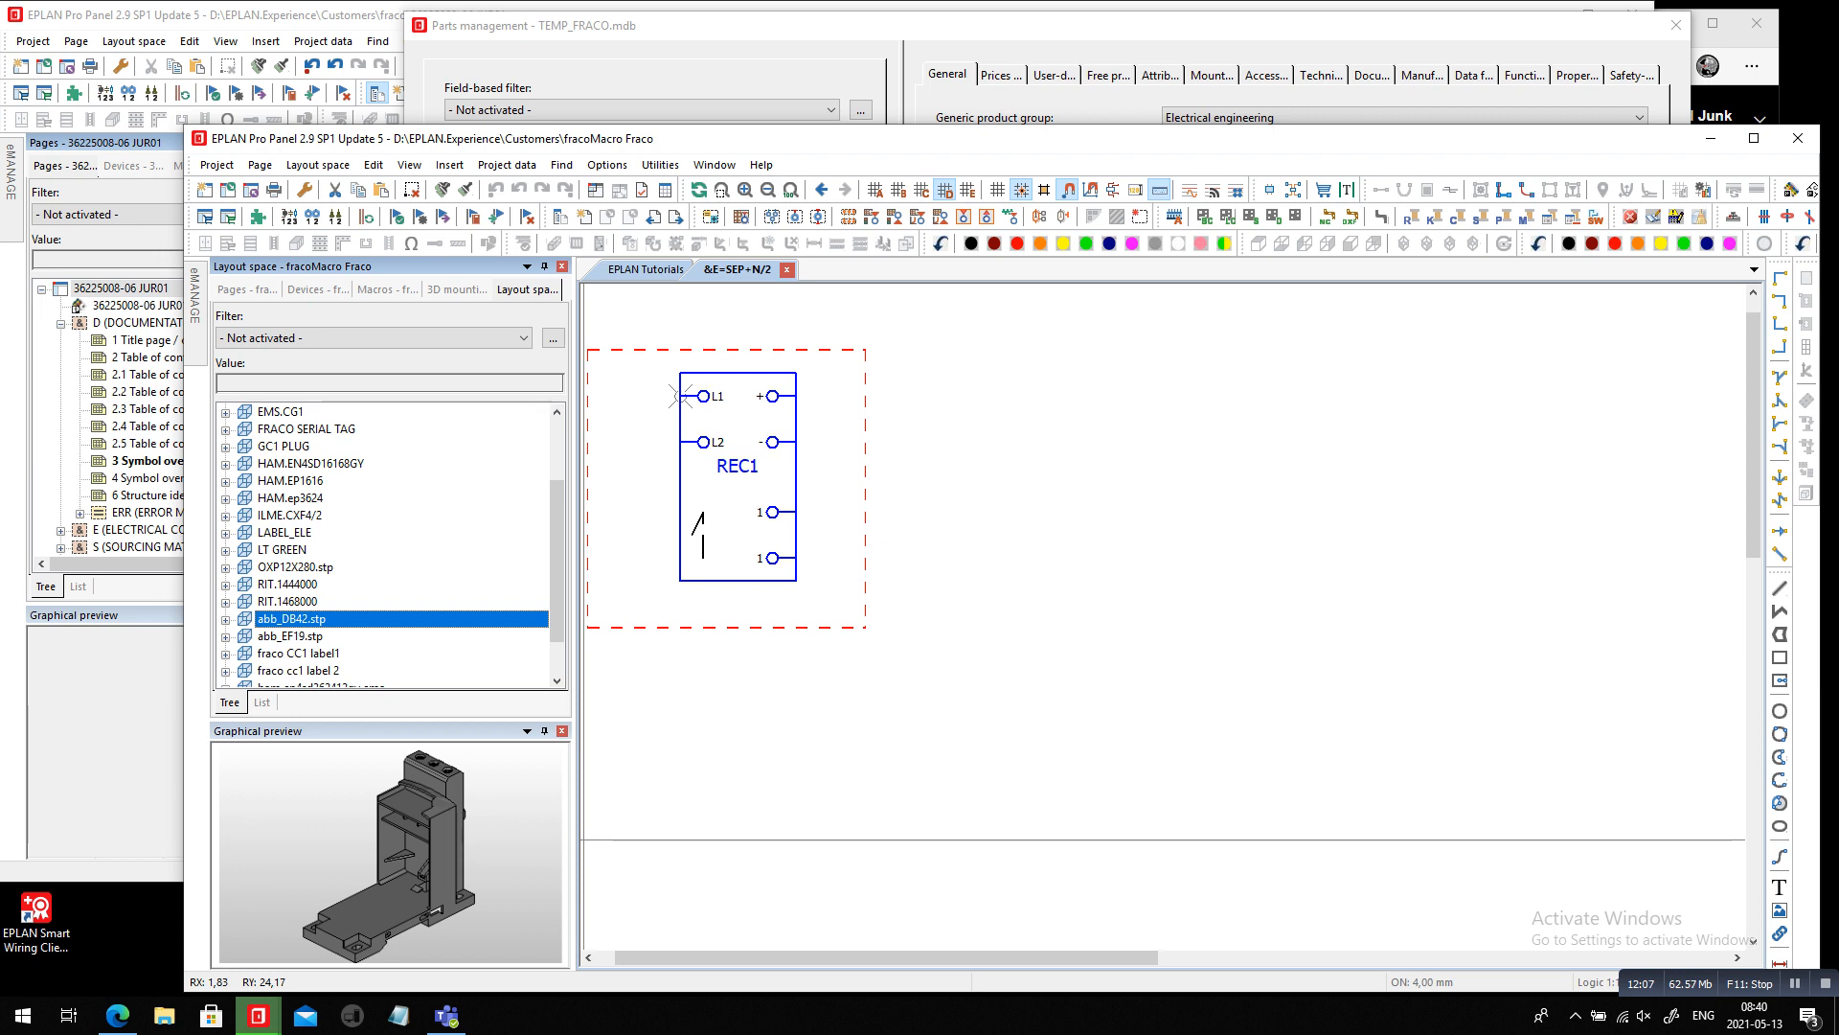
{"action": "left_click", "coordinate": [451, 847]}
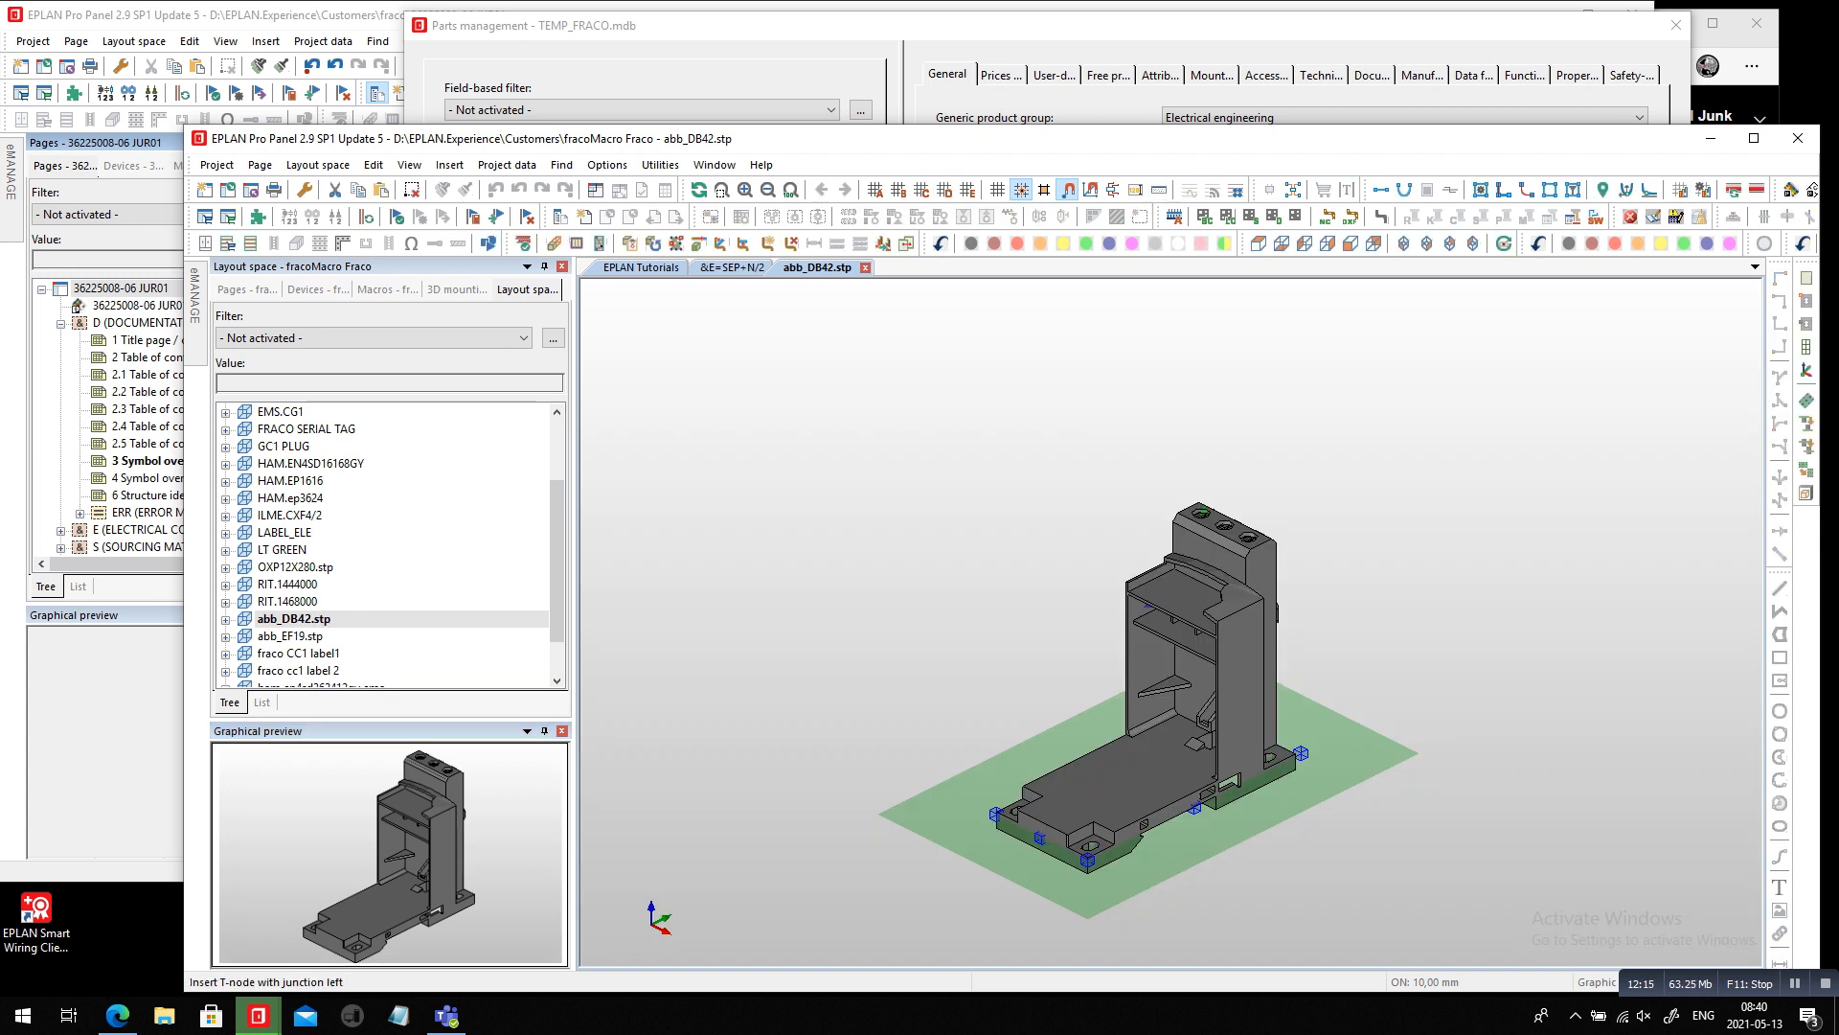
Turn the 3D view of abb_DB42.stp to another isometric viewing direction to look at the part from its other side
{"action": "left_click", "coordinate": [1806, 400]}
{"action": "left_click", "coordinate": [1405, 243]}
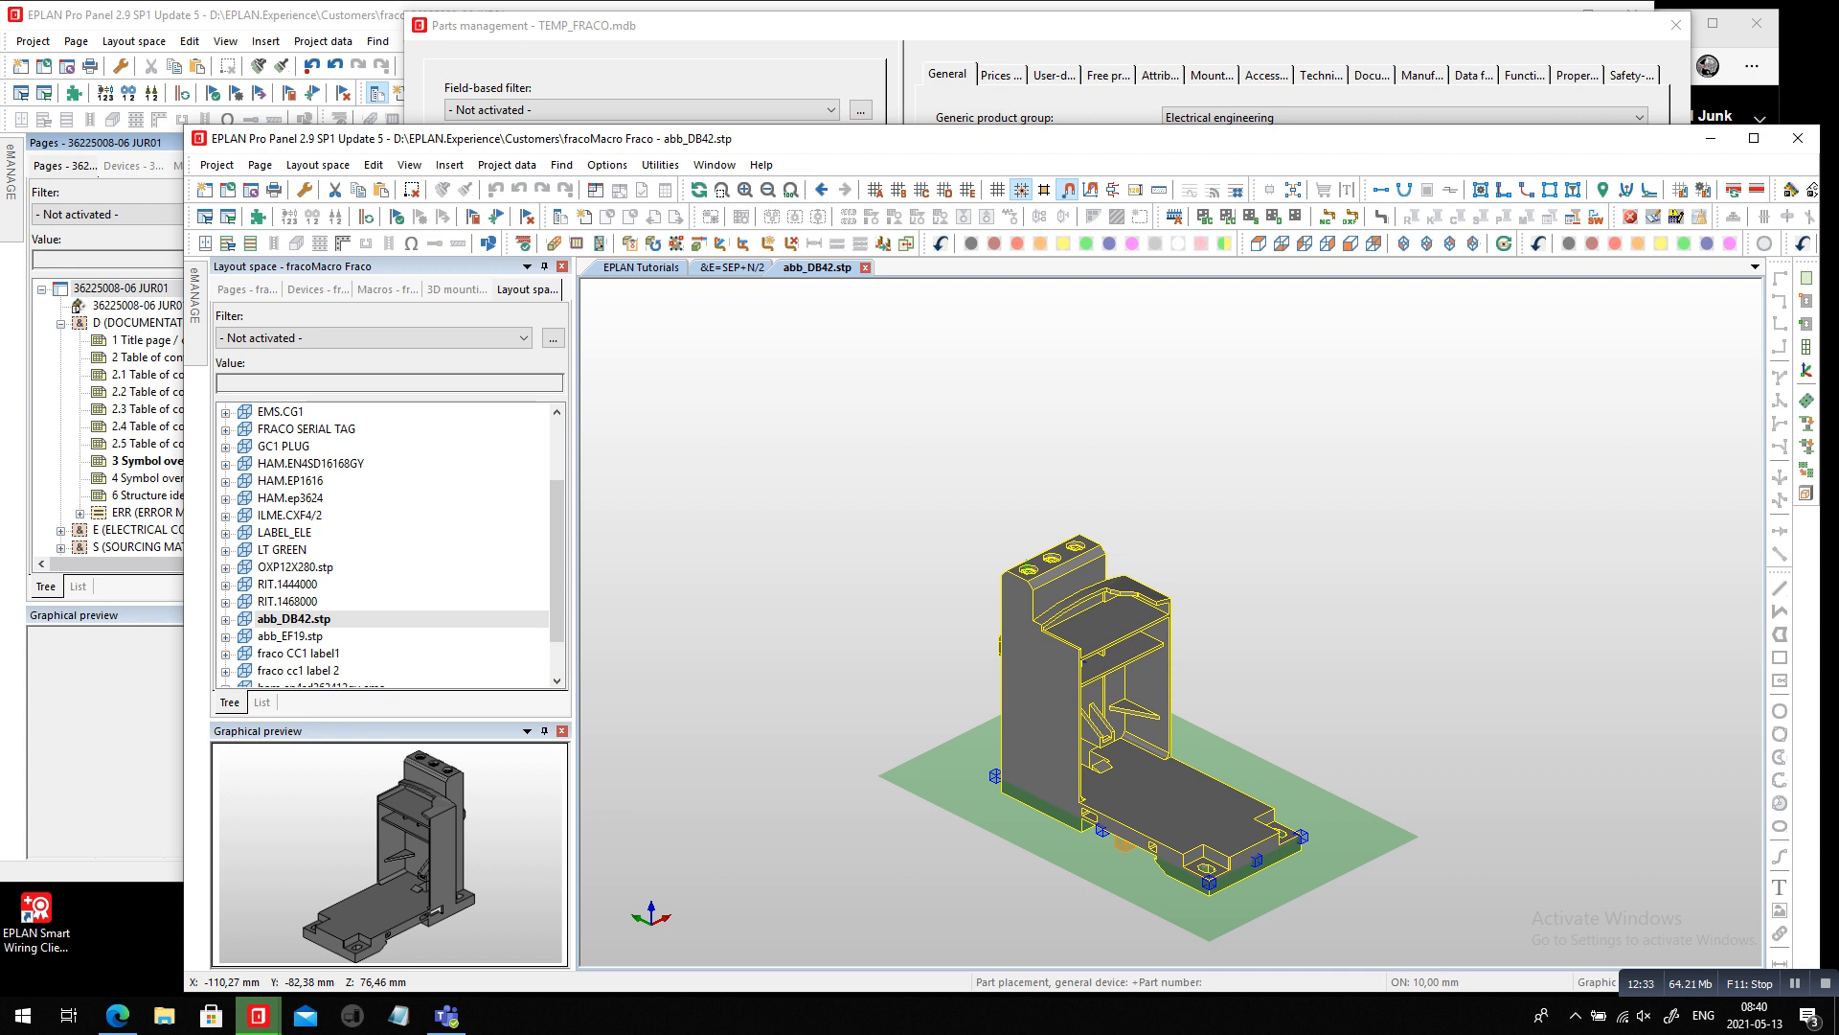
{"action": "mouse_move", "coordinate": [195, 311]}
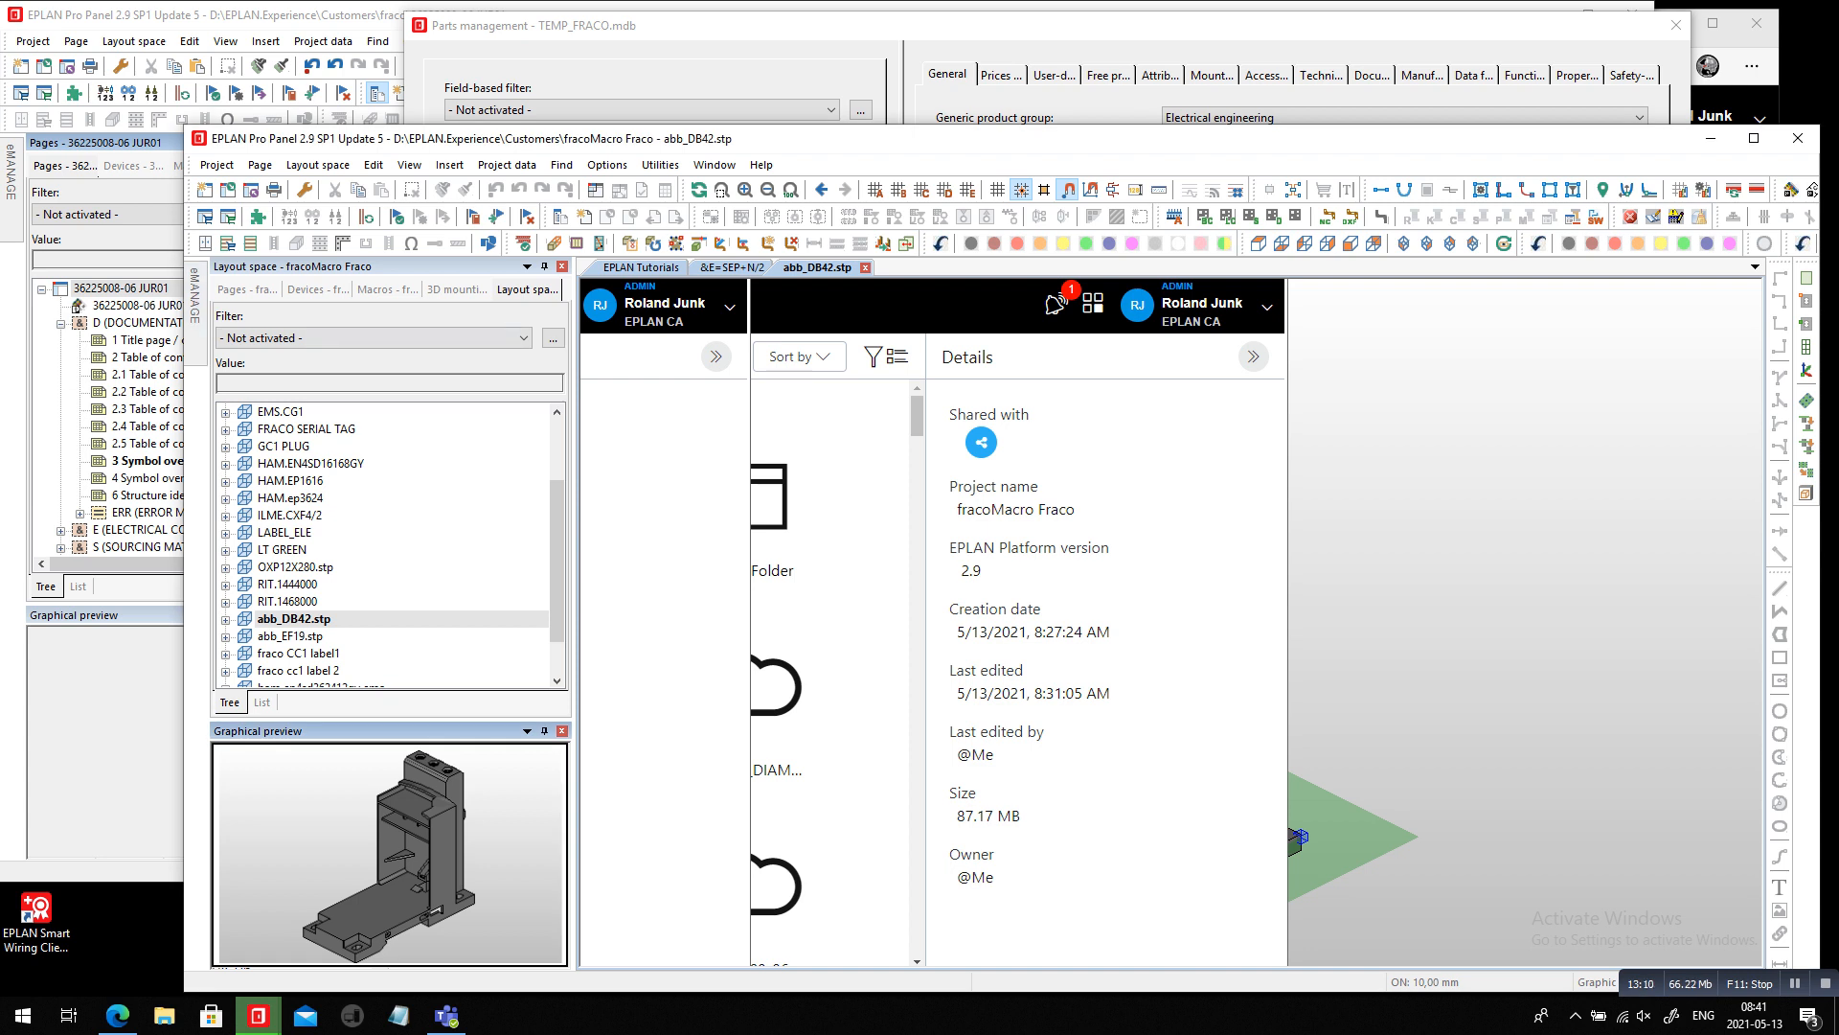
Open page 2 Table of contents of the fracoMacro Fraco project and its page 1 Title page / cover sheet, shown in full
{"action": "left_click", "coordinate": [247, 289]}
{"action": "left_click", "coordinate": [333, 429]}
{"action": "double_click", "coordinate": [334, 429]}
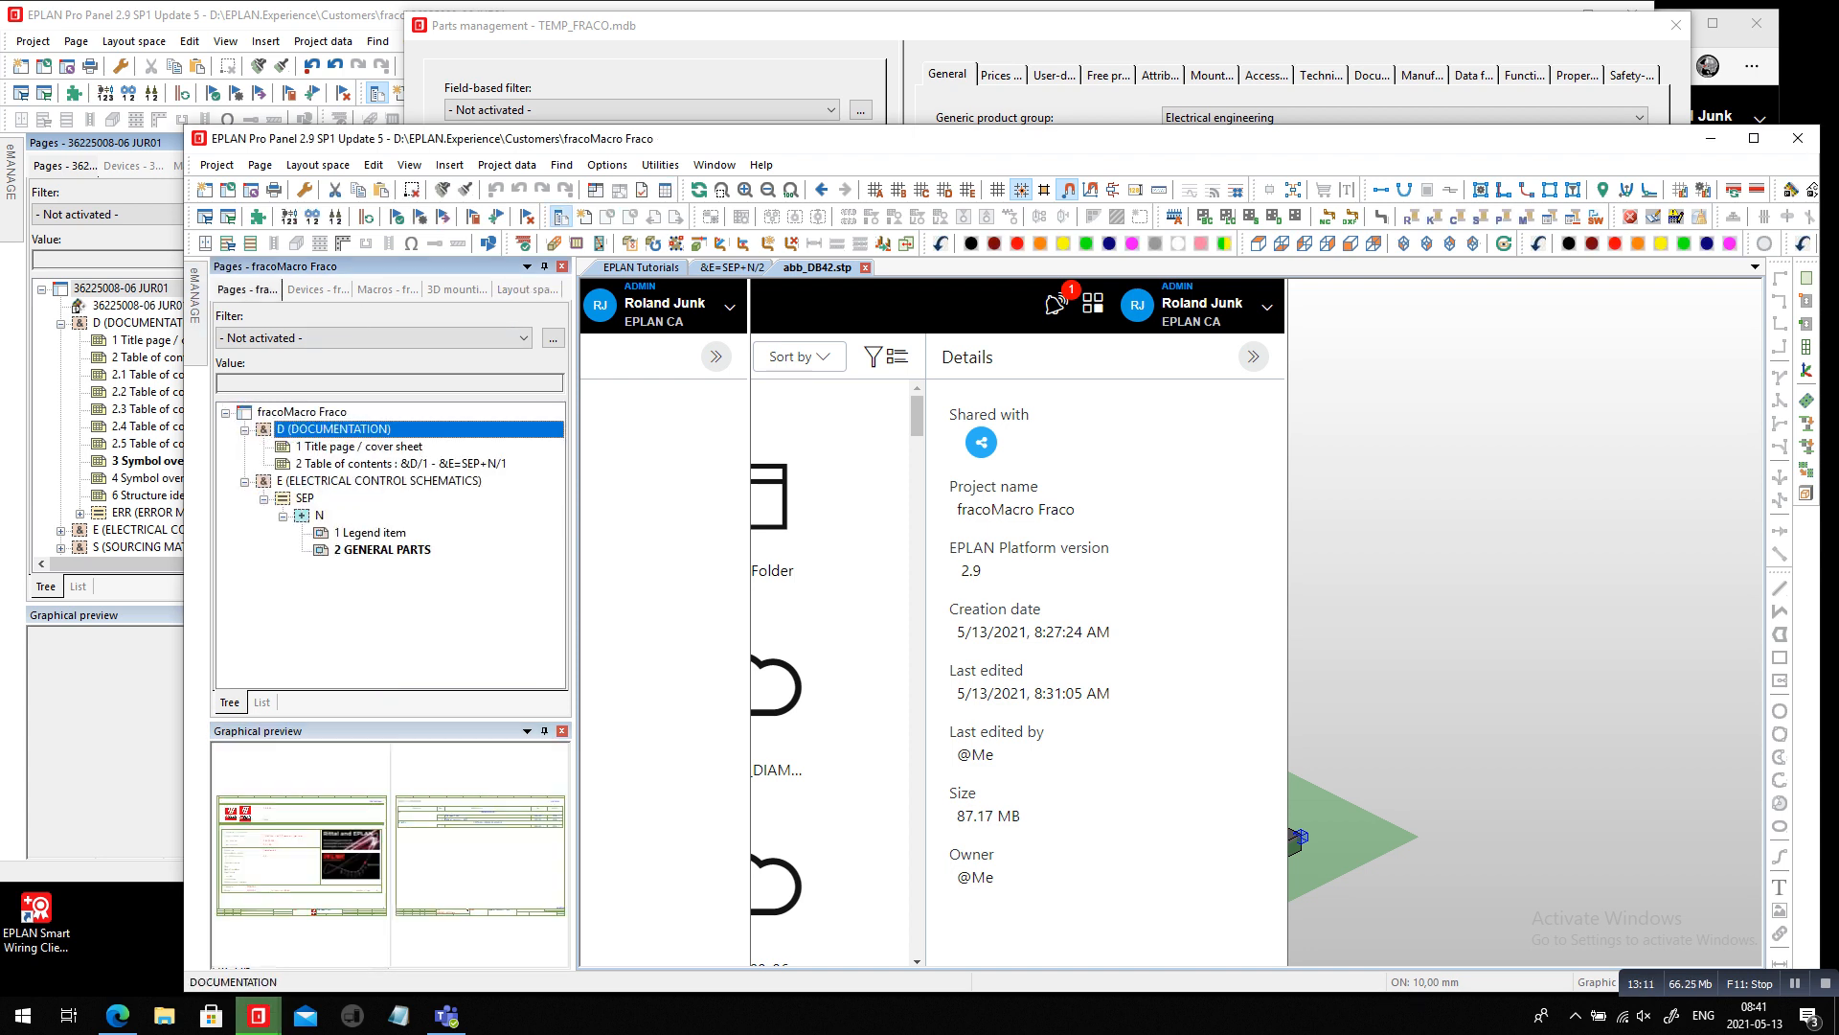
{"action": "double_click", "coordinate": [354, 464]}
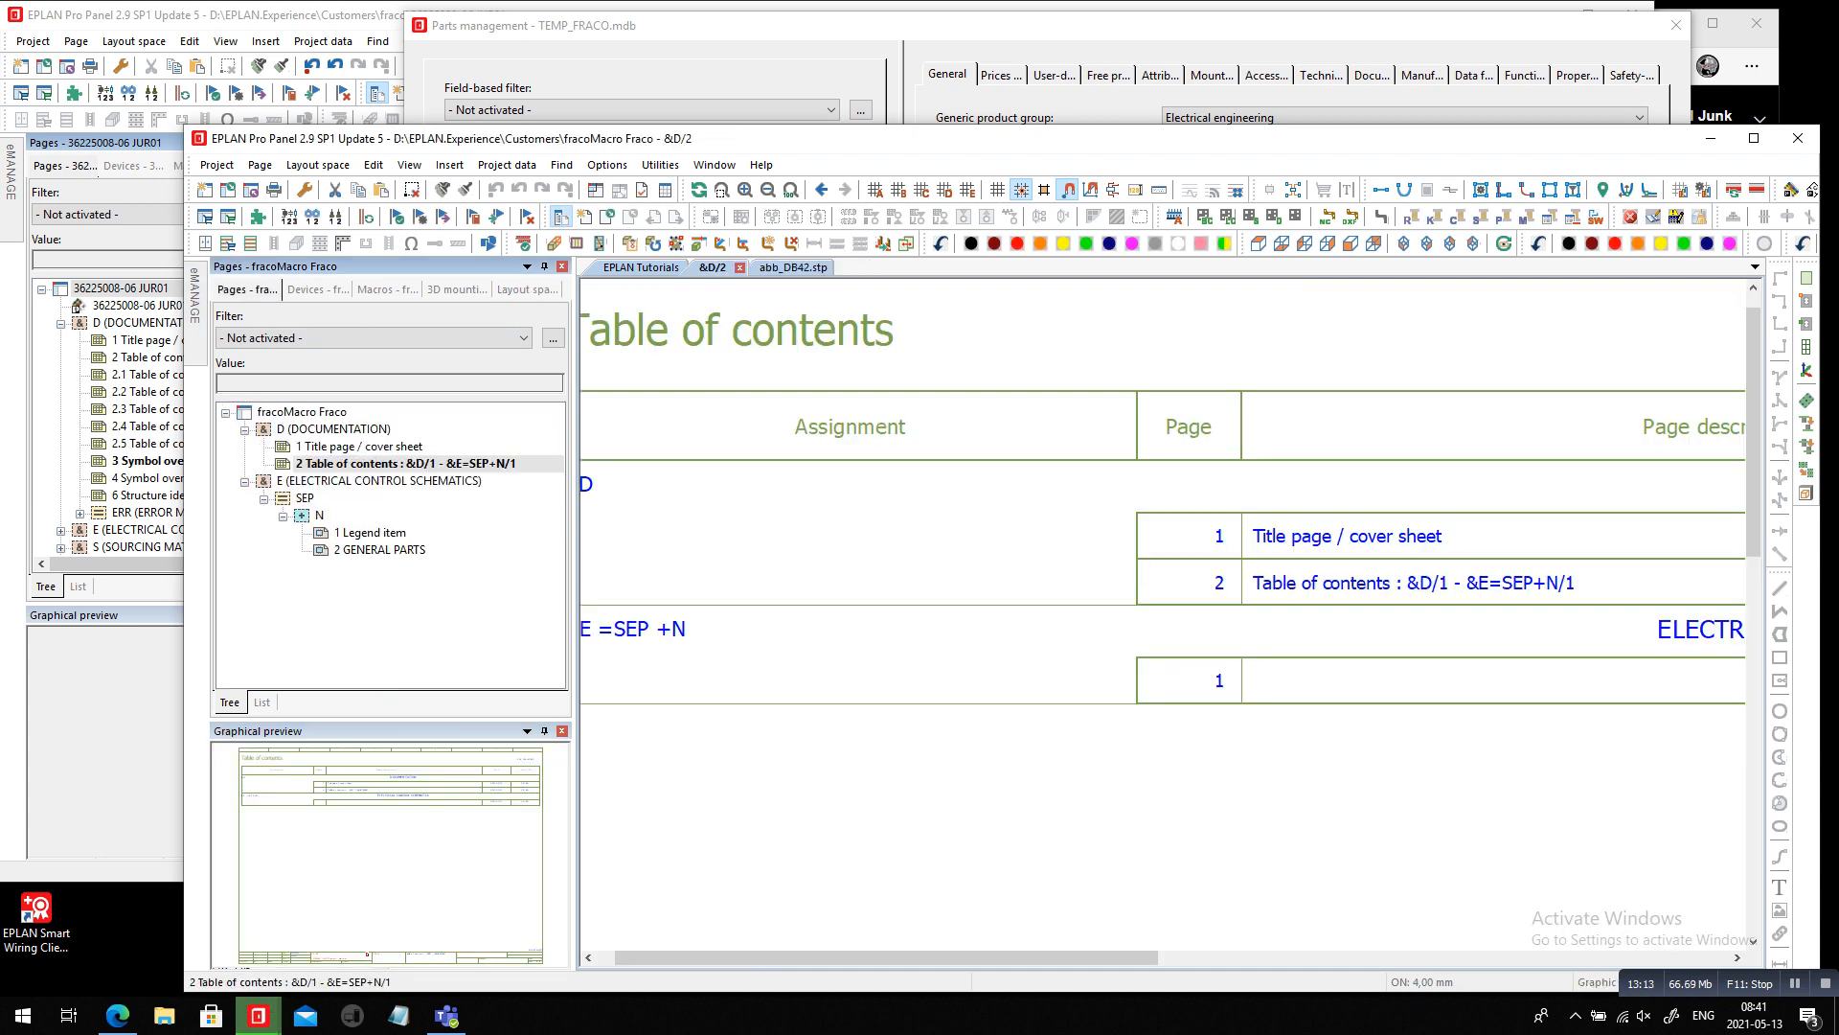
{"action": "left_click", "coordinate": [359, 446]}
{"action": "double_click", "coordinate": [359, 446]}
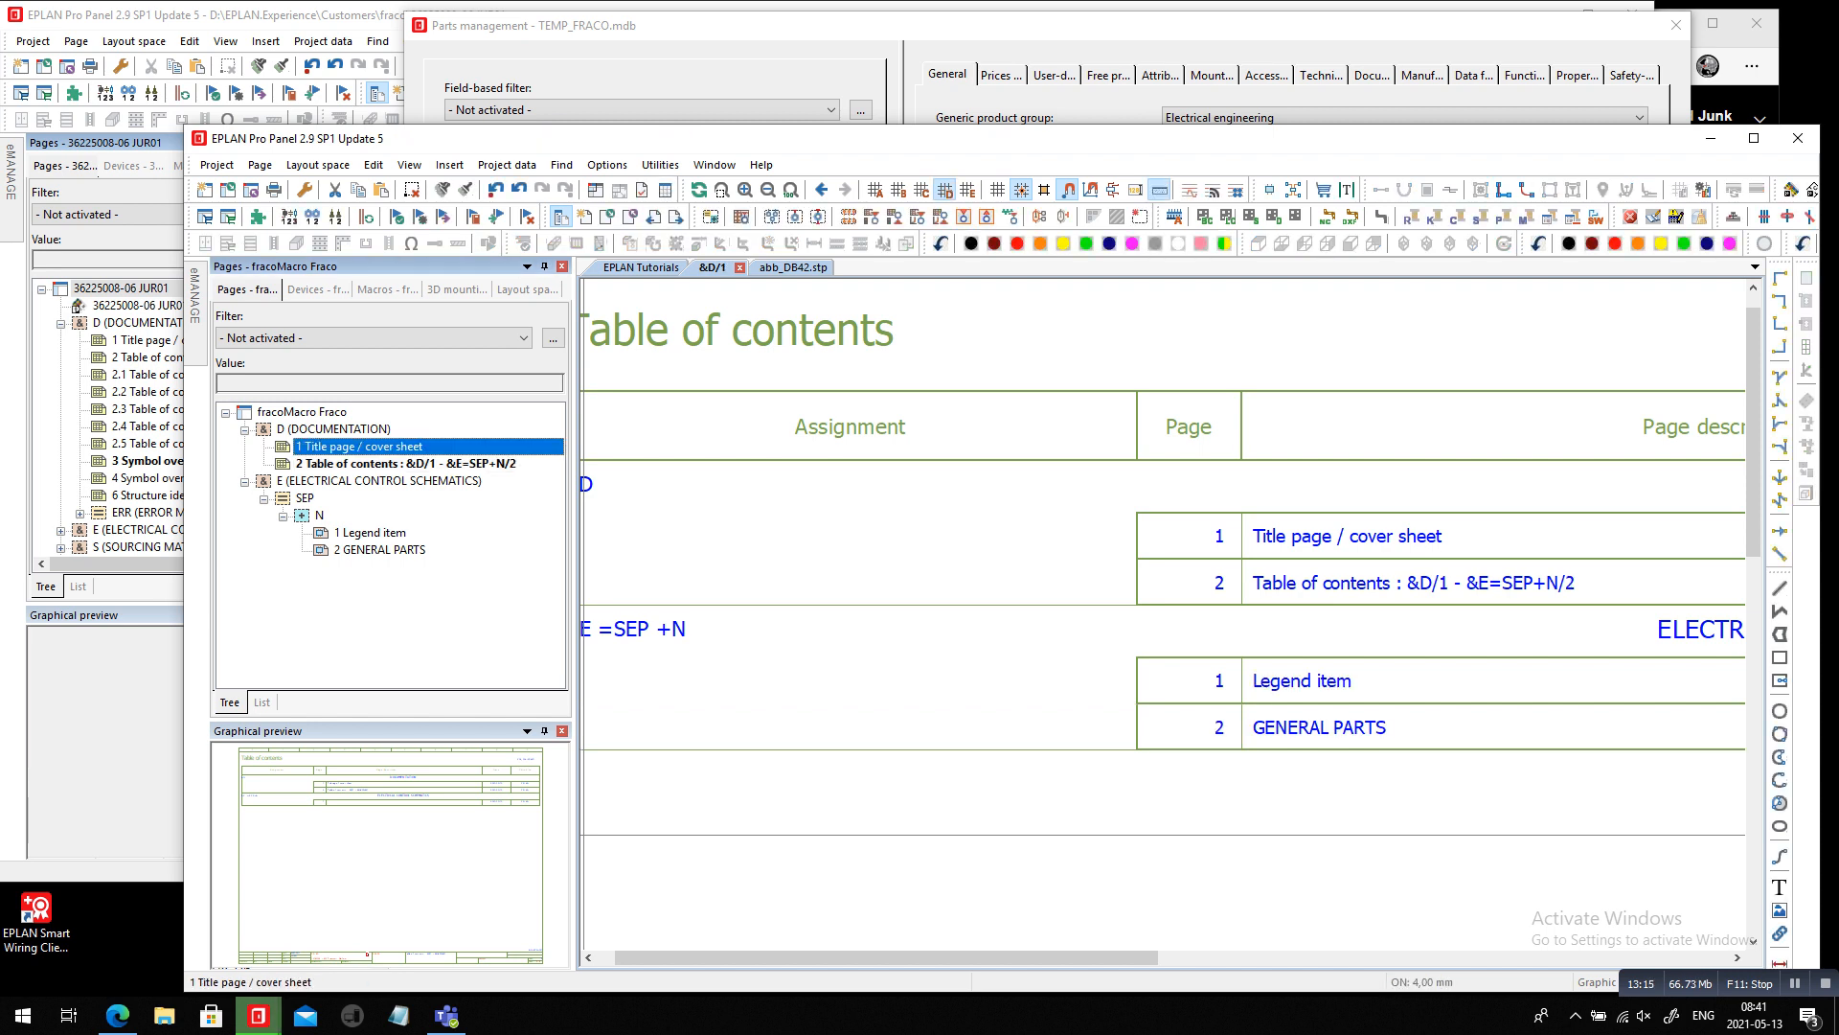
{"action": "left_click", "coordinate": [791, 189]}
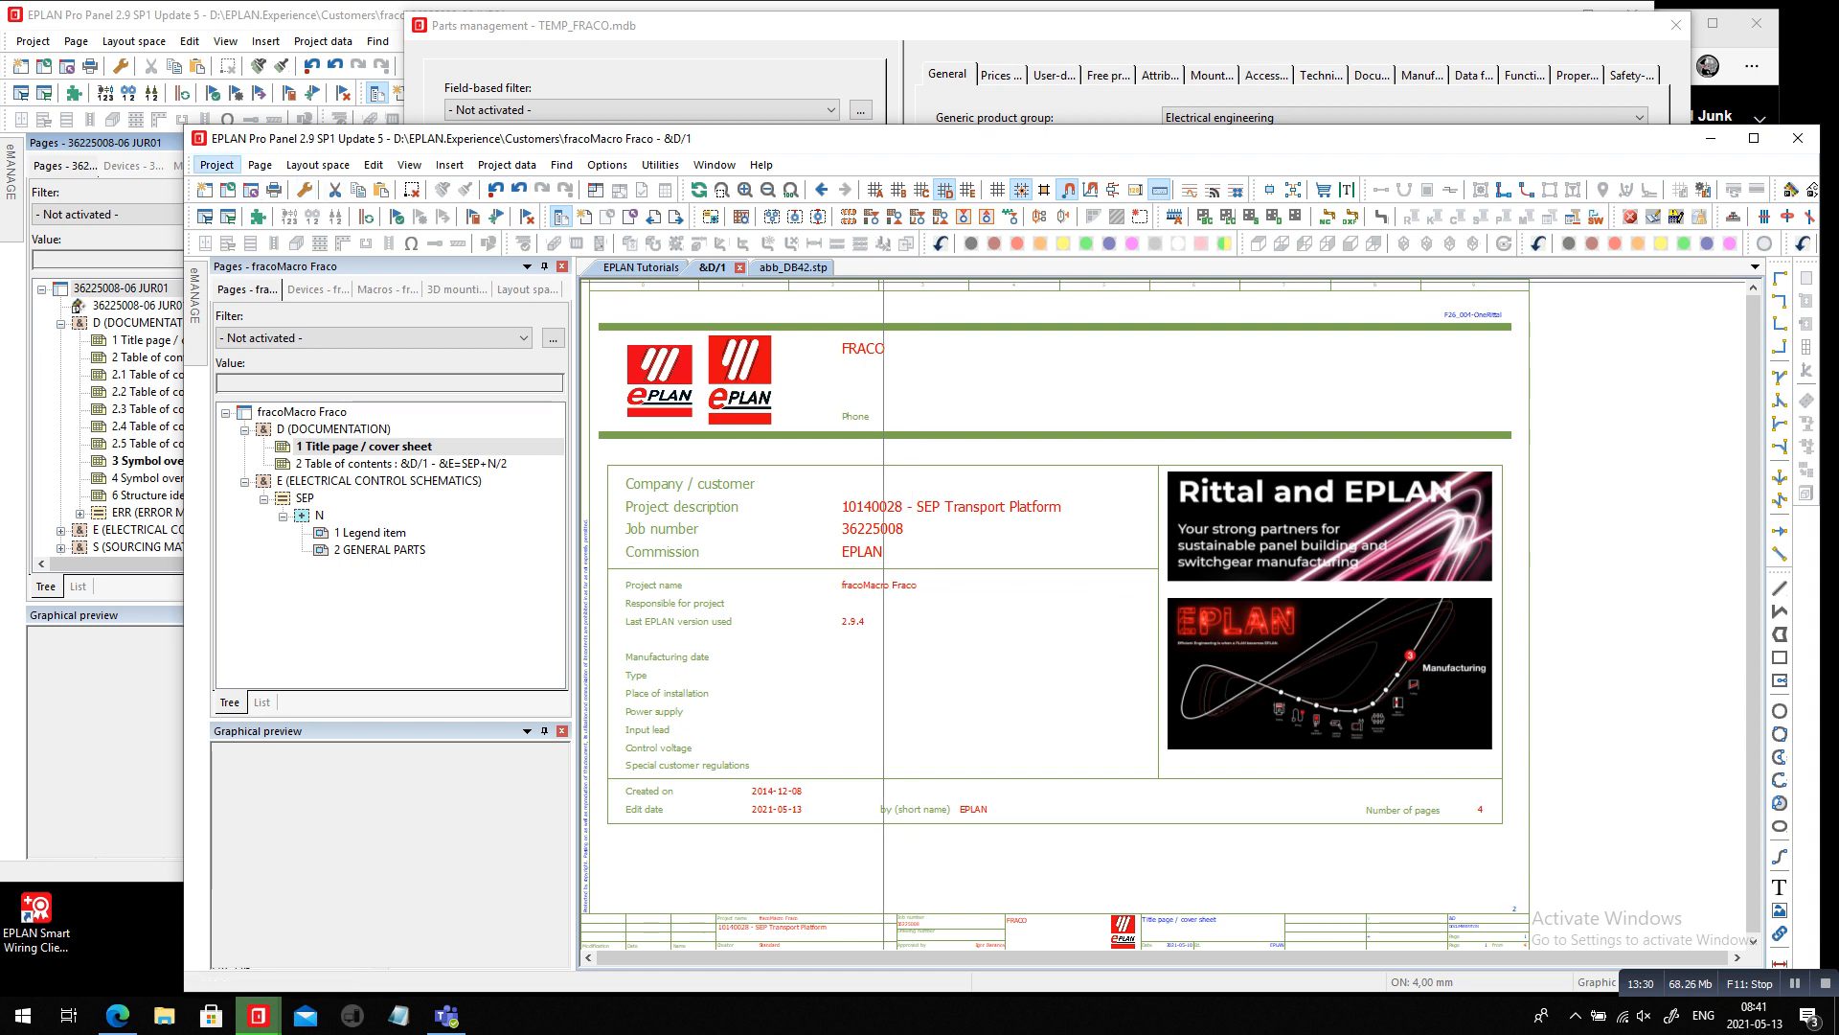
Display the commands for restoring a project, close them without restoring anything, and bring up parts management
{"action": "left_click", "coordinate": [216, 165]}
{"action": "mouse_move", "coordinate": [247, 533]}
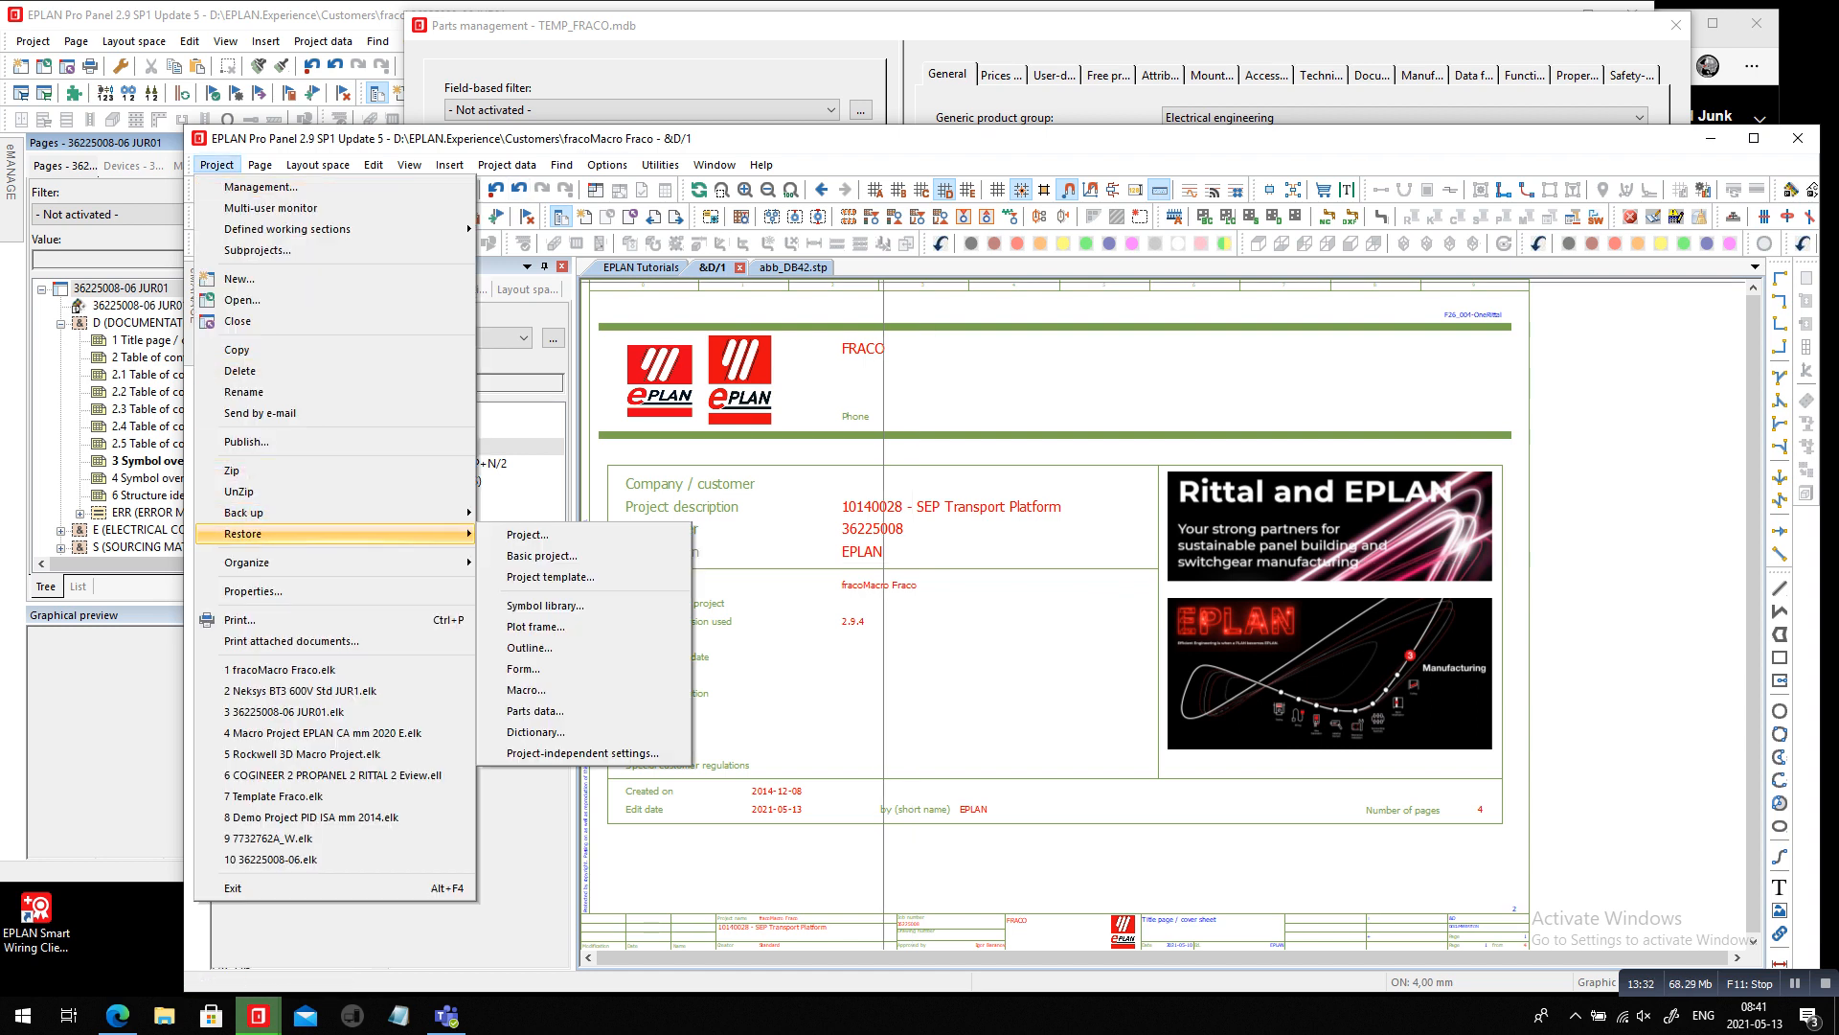
{"action": "left_click", "coordinate": [1256, 478]}
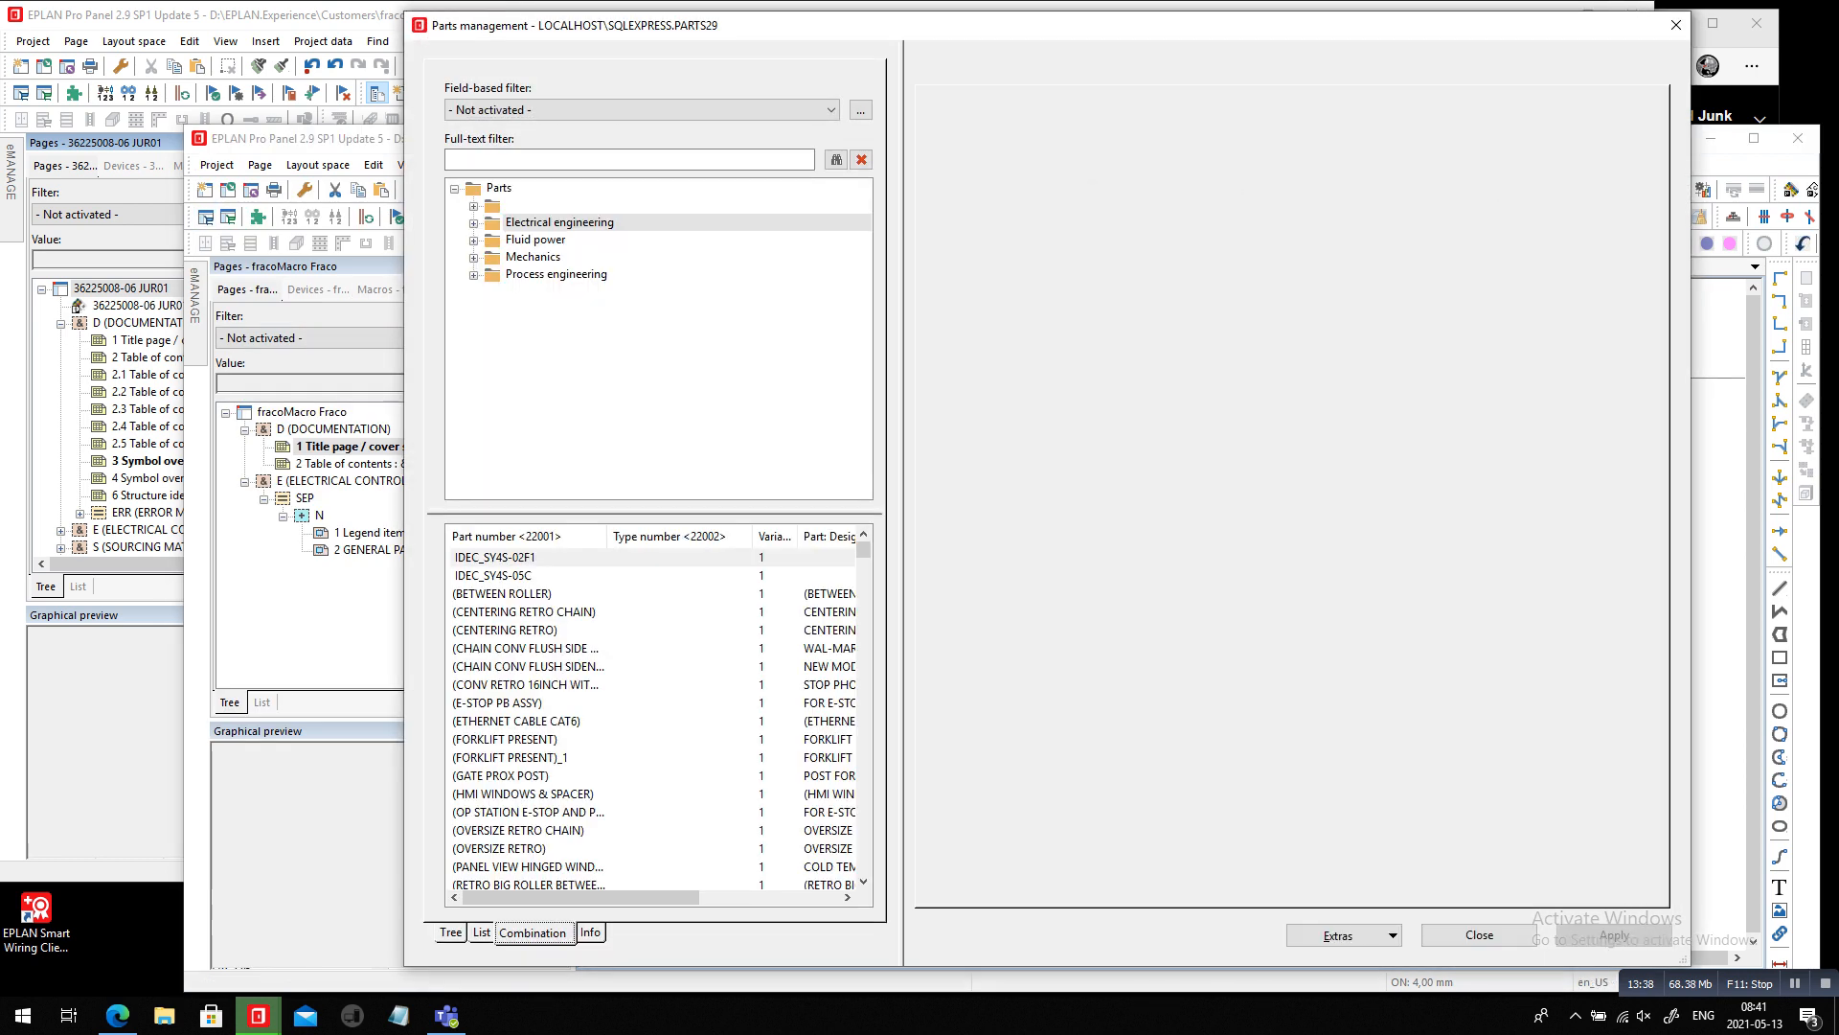
Examine the parts import options for the EPLAN Data Portal exchange format (EDZ) and close the import dialog
{"action": "left_click", "coordinate": [1344, 935]}
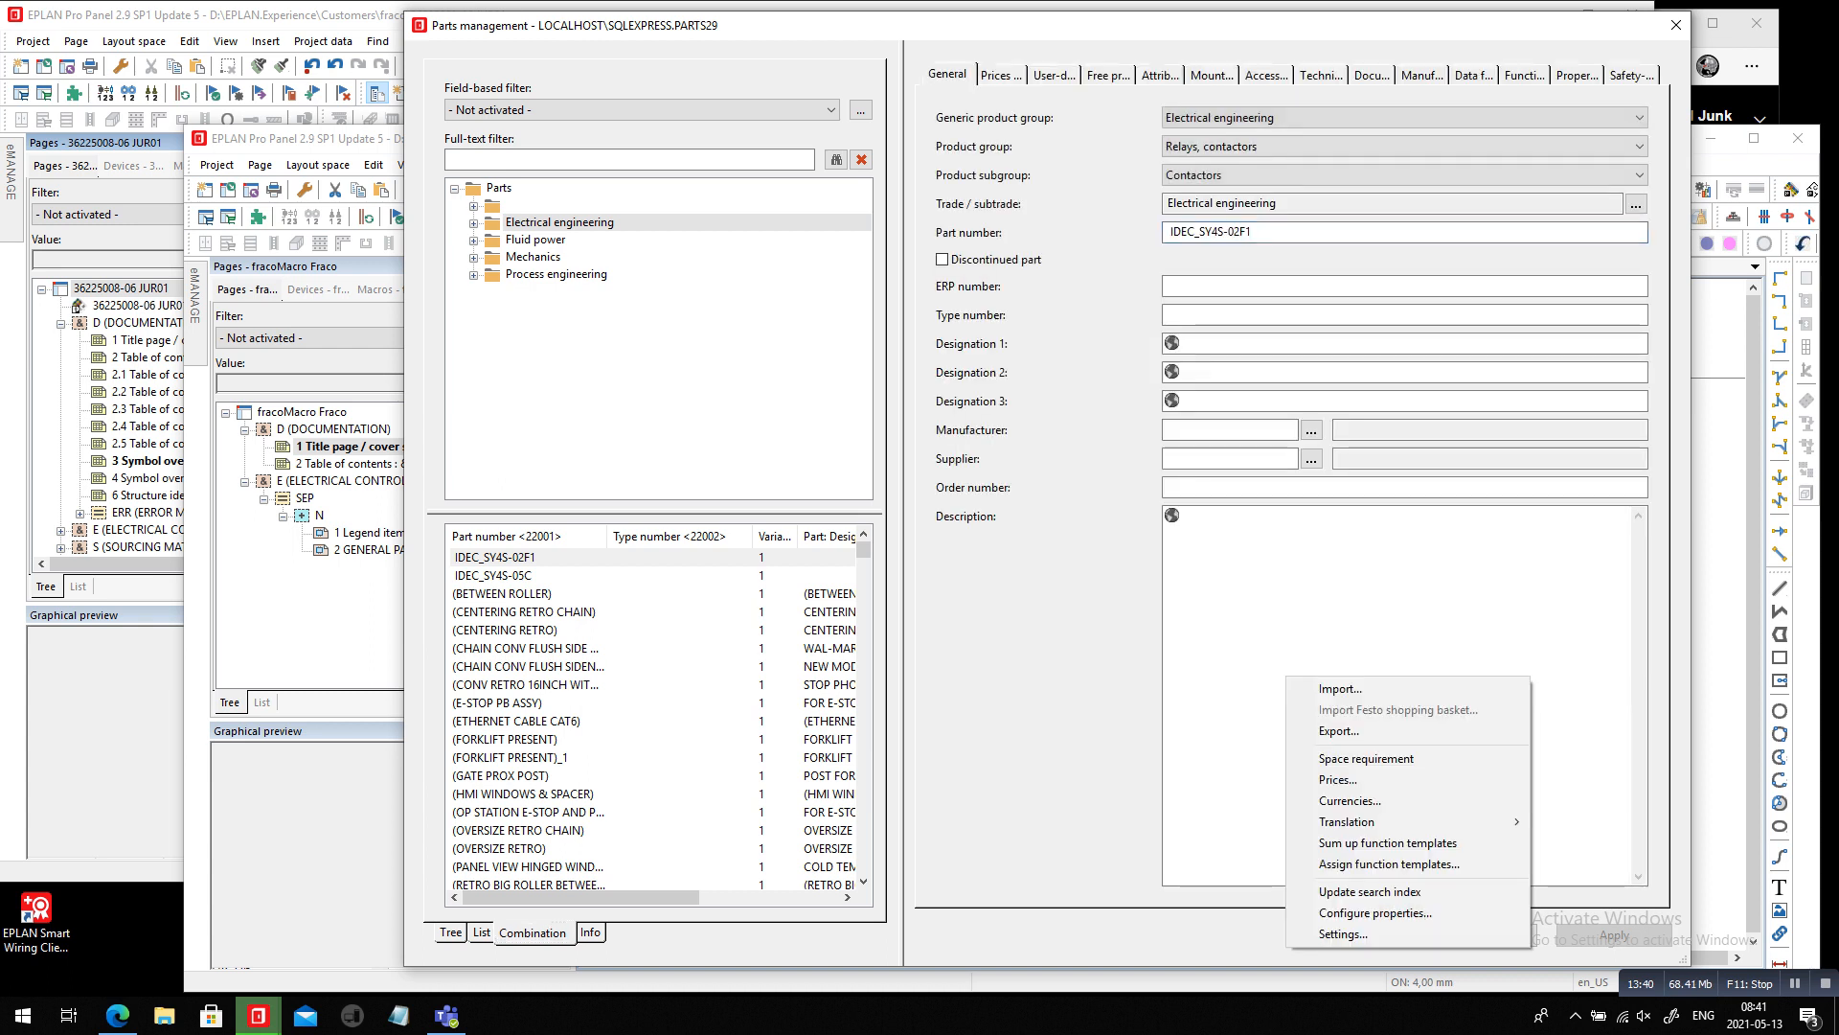
{"action": "left_click", "coordinate": [1339, 689]}
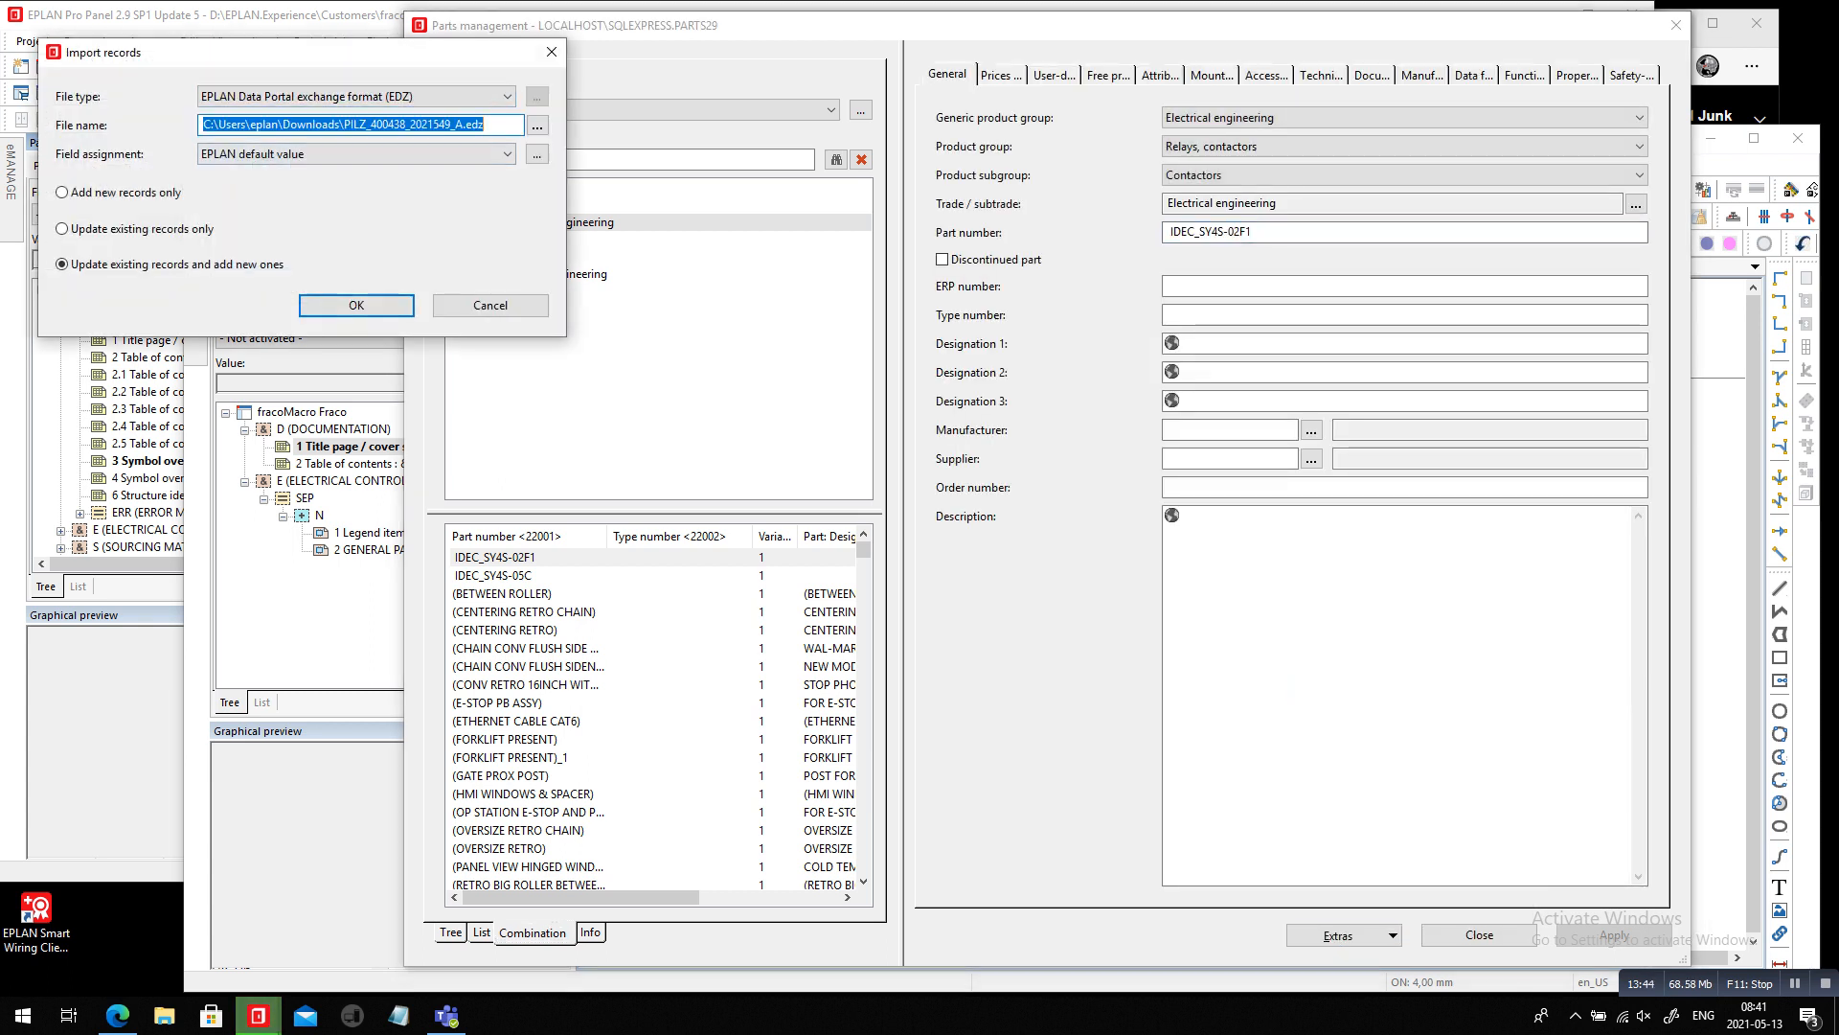
{"action": "key", "text": "Return"}
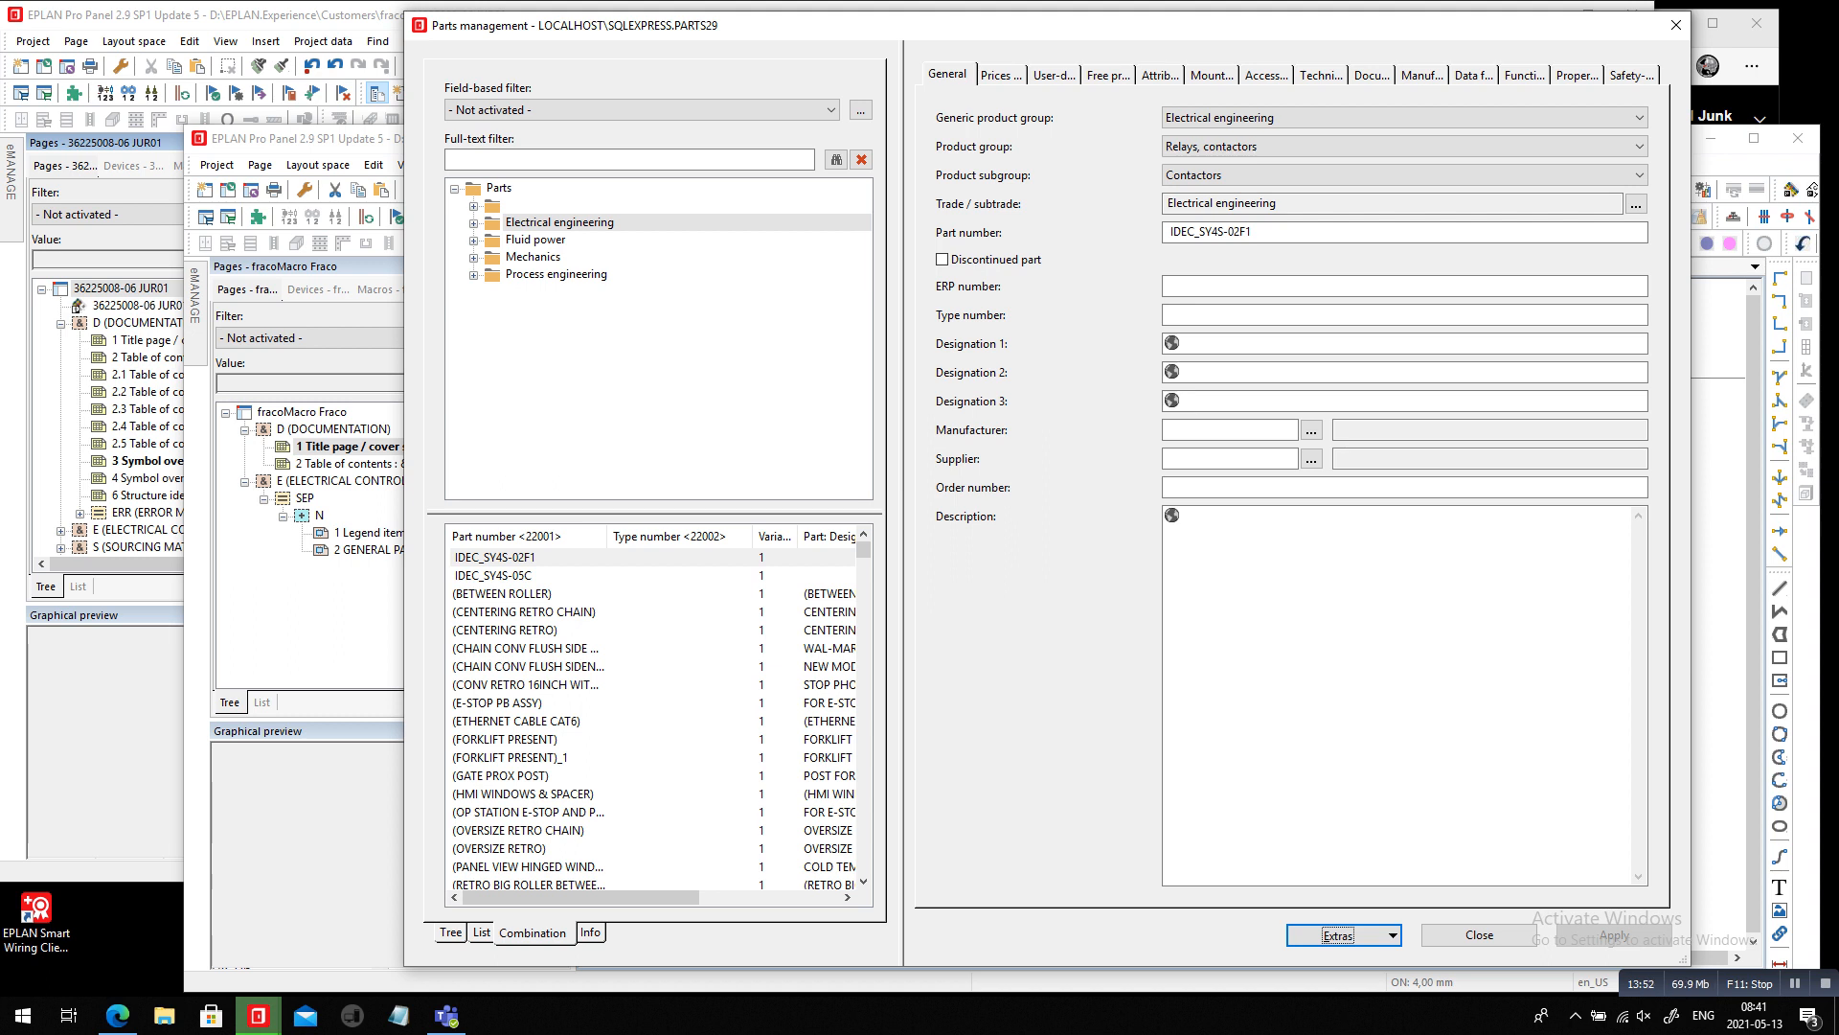
Set the parts database source to the SQL server database LOCALHOST\SQLEXPRESS.PARTS29 in the user parts settings
{"action": "left_click", "coordinate": [1349, 935]}
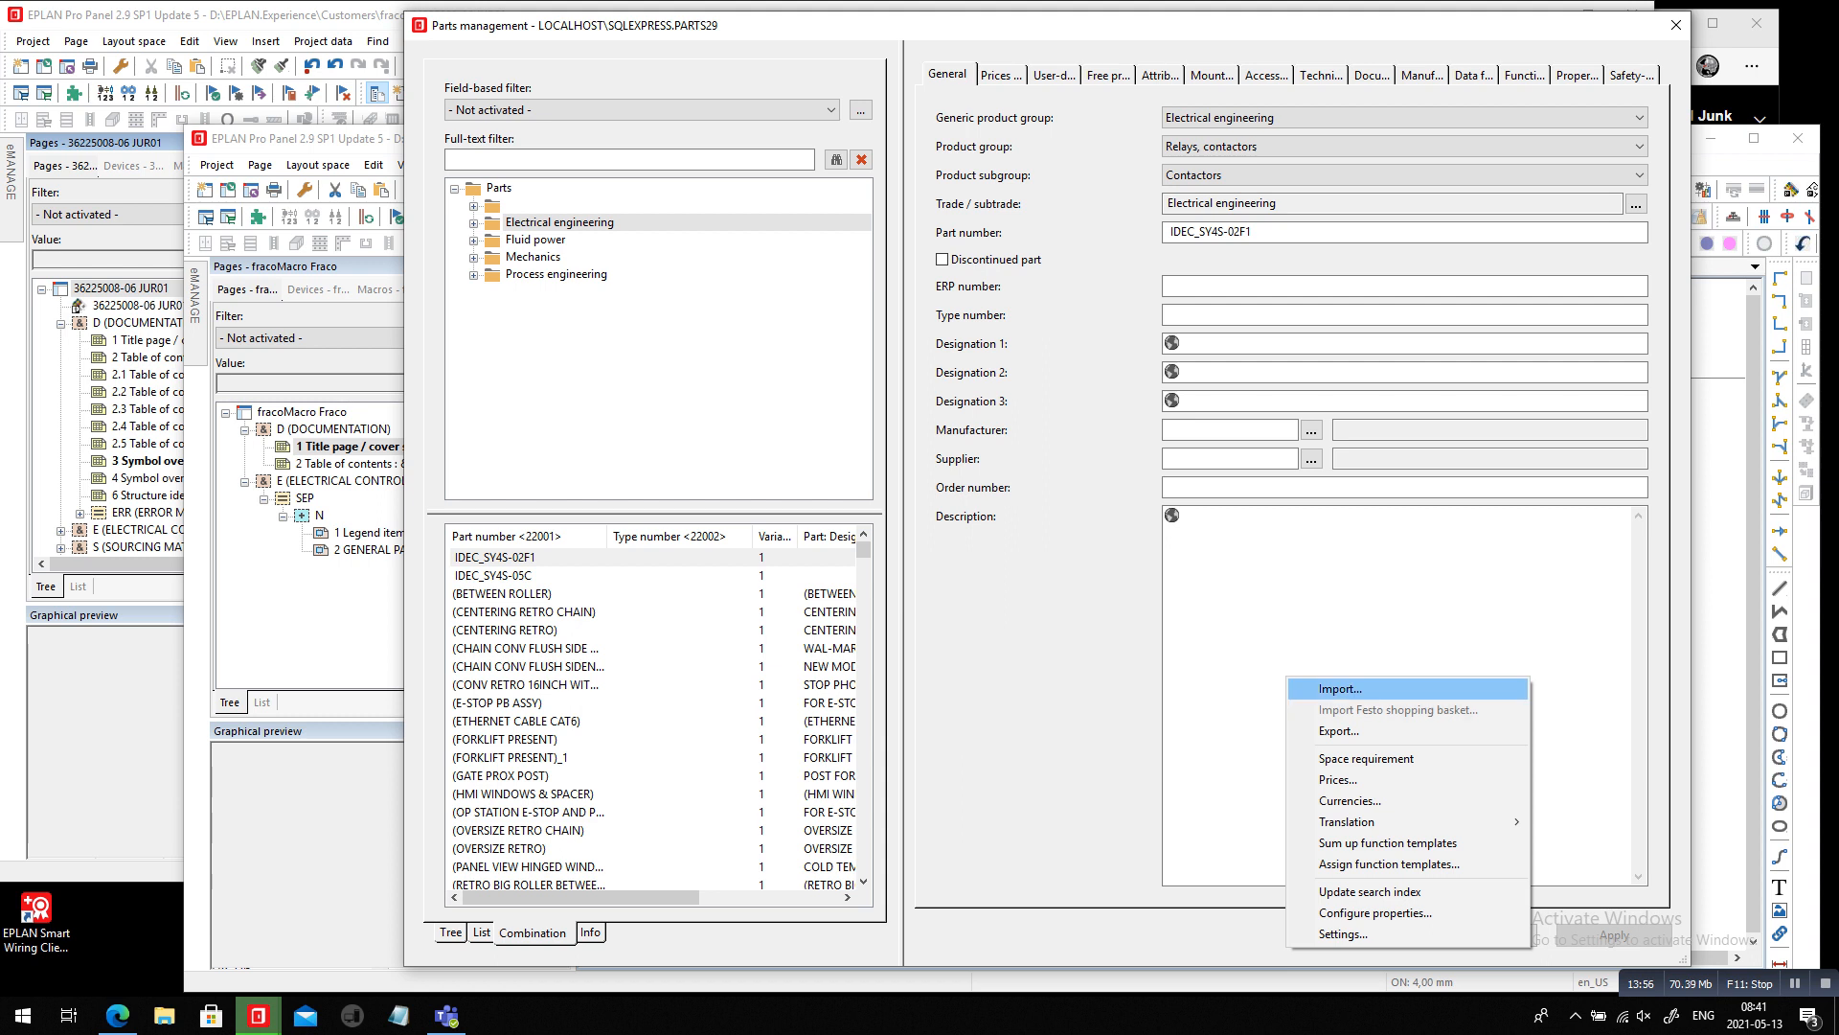
{"action": "left_click", "coordinate": [1344, 934]}
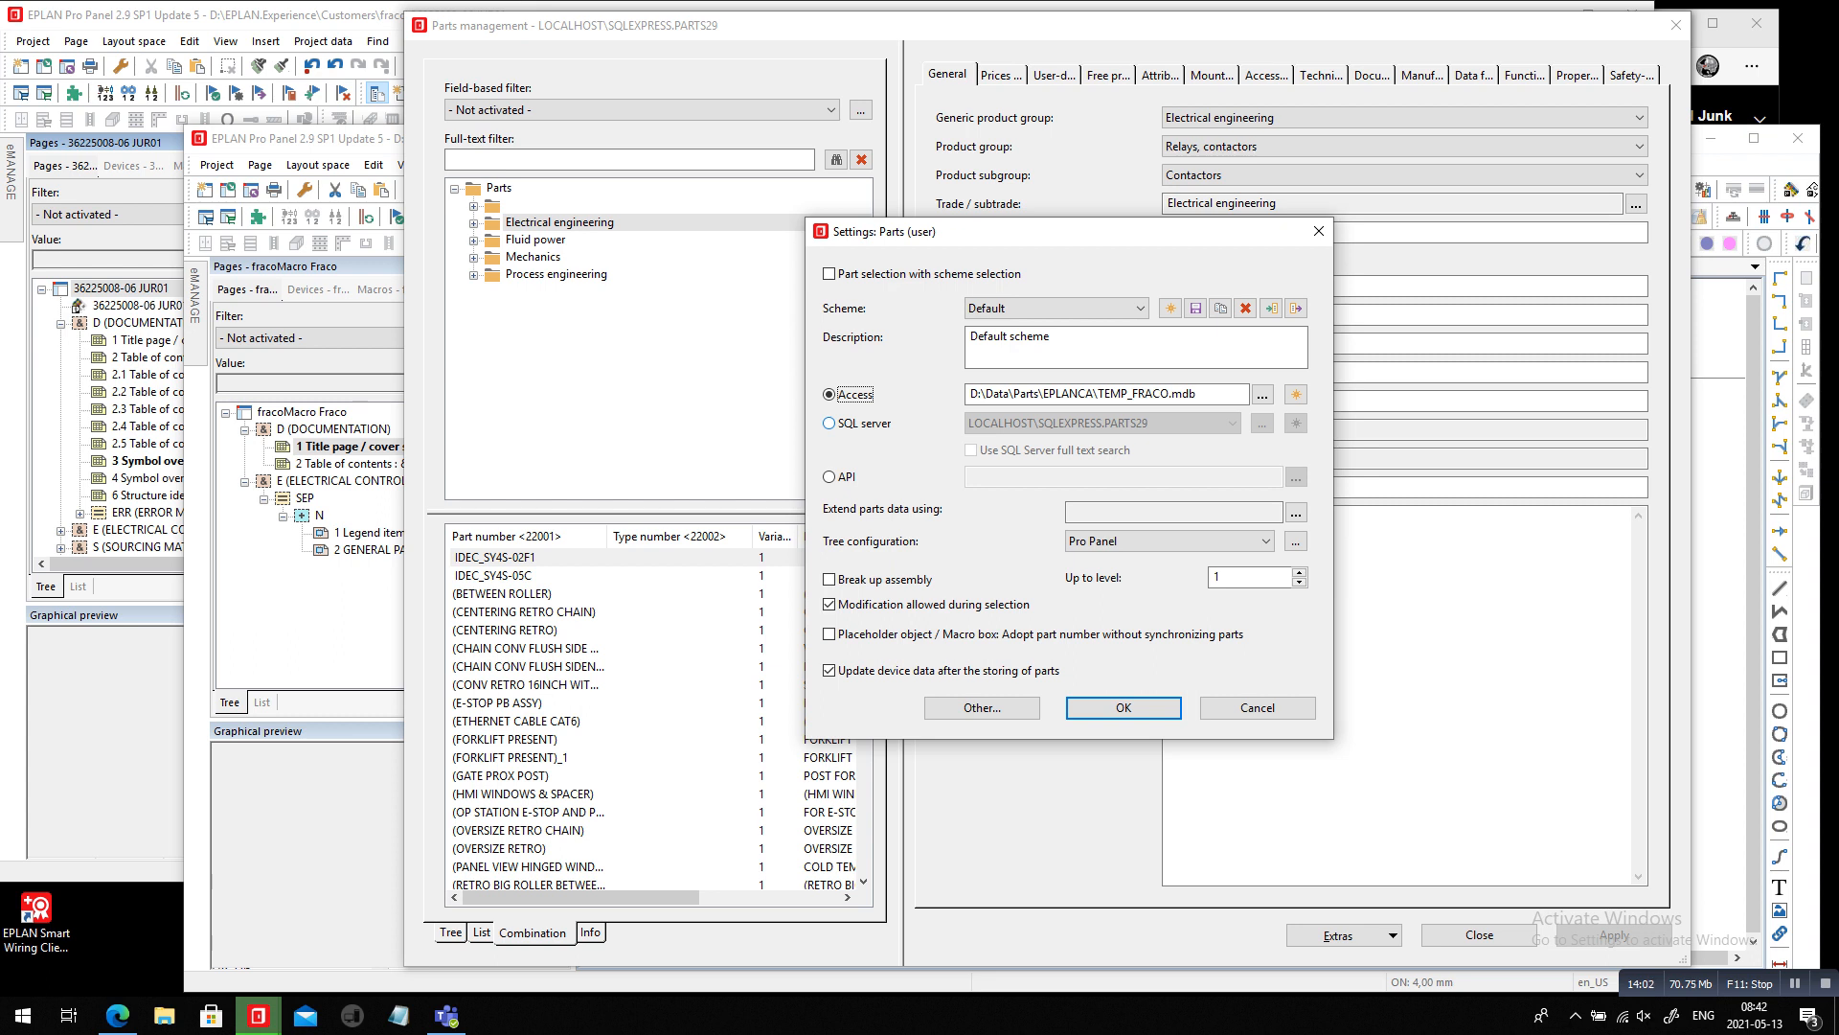
{"action": "key", "text": "Down"}
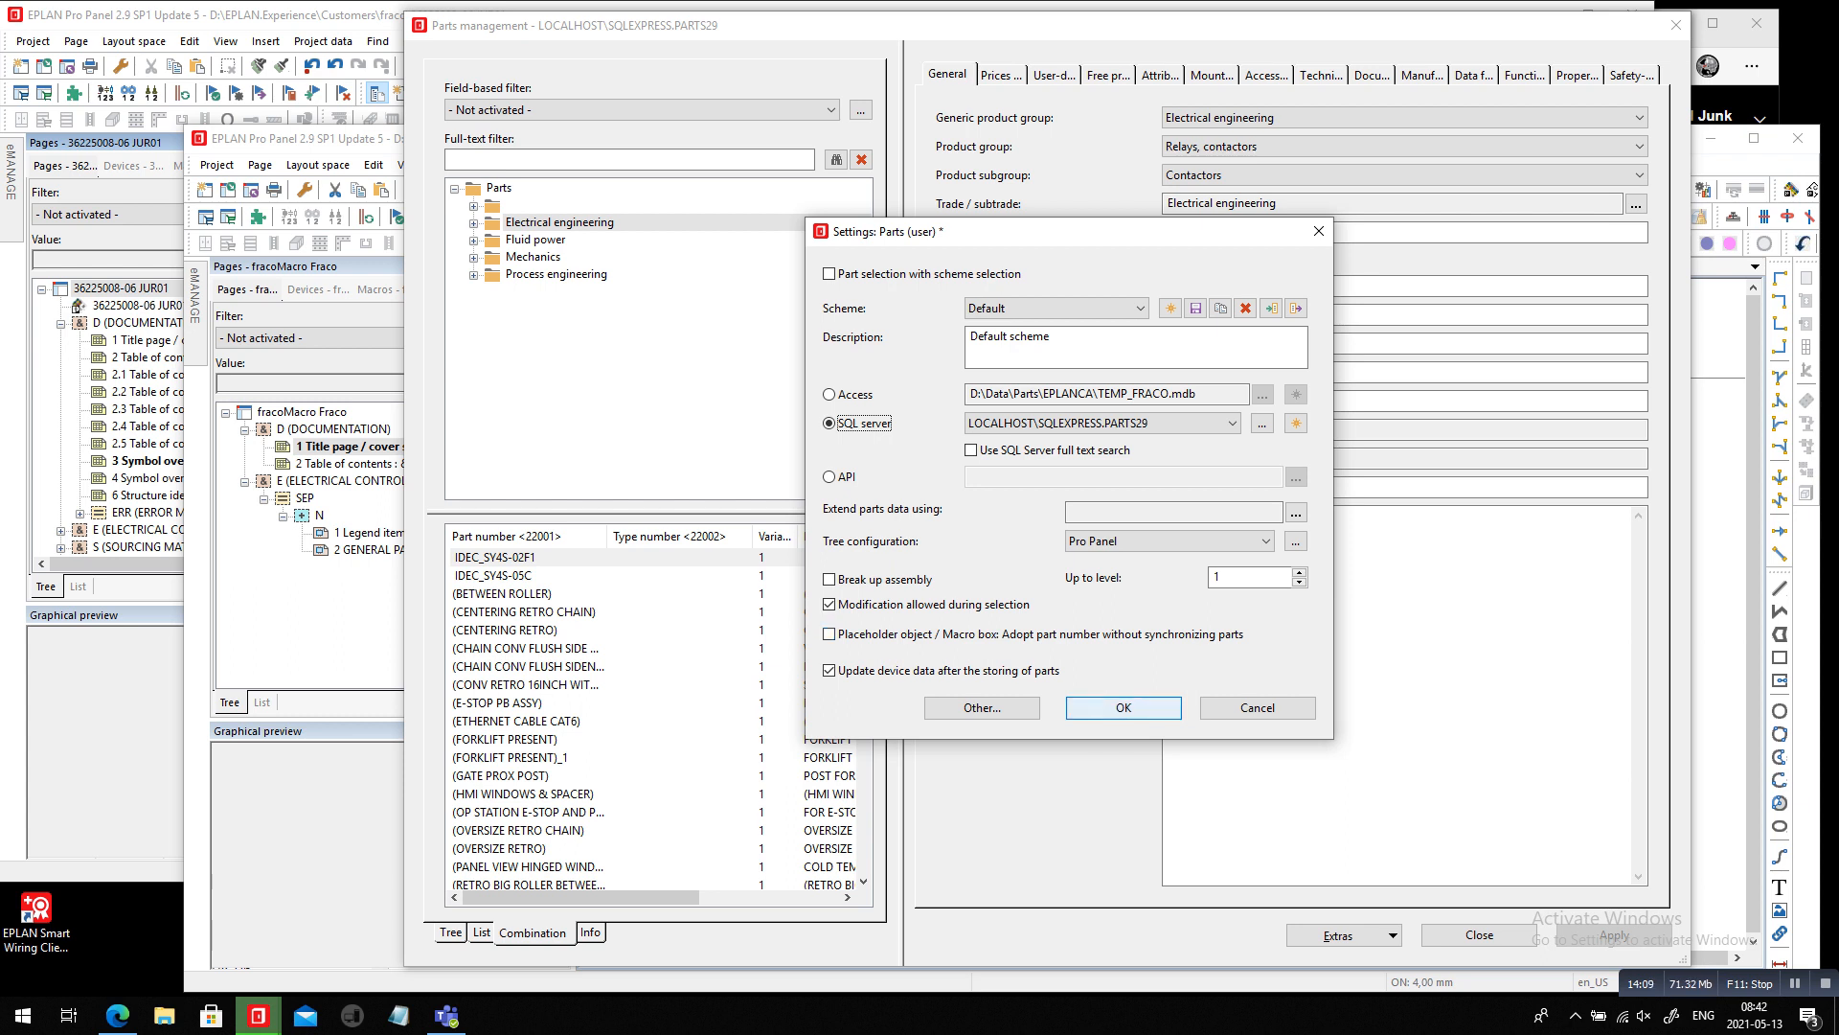
{"action": "left_click", "coordinate": [1123, 707]}
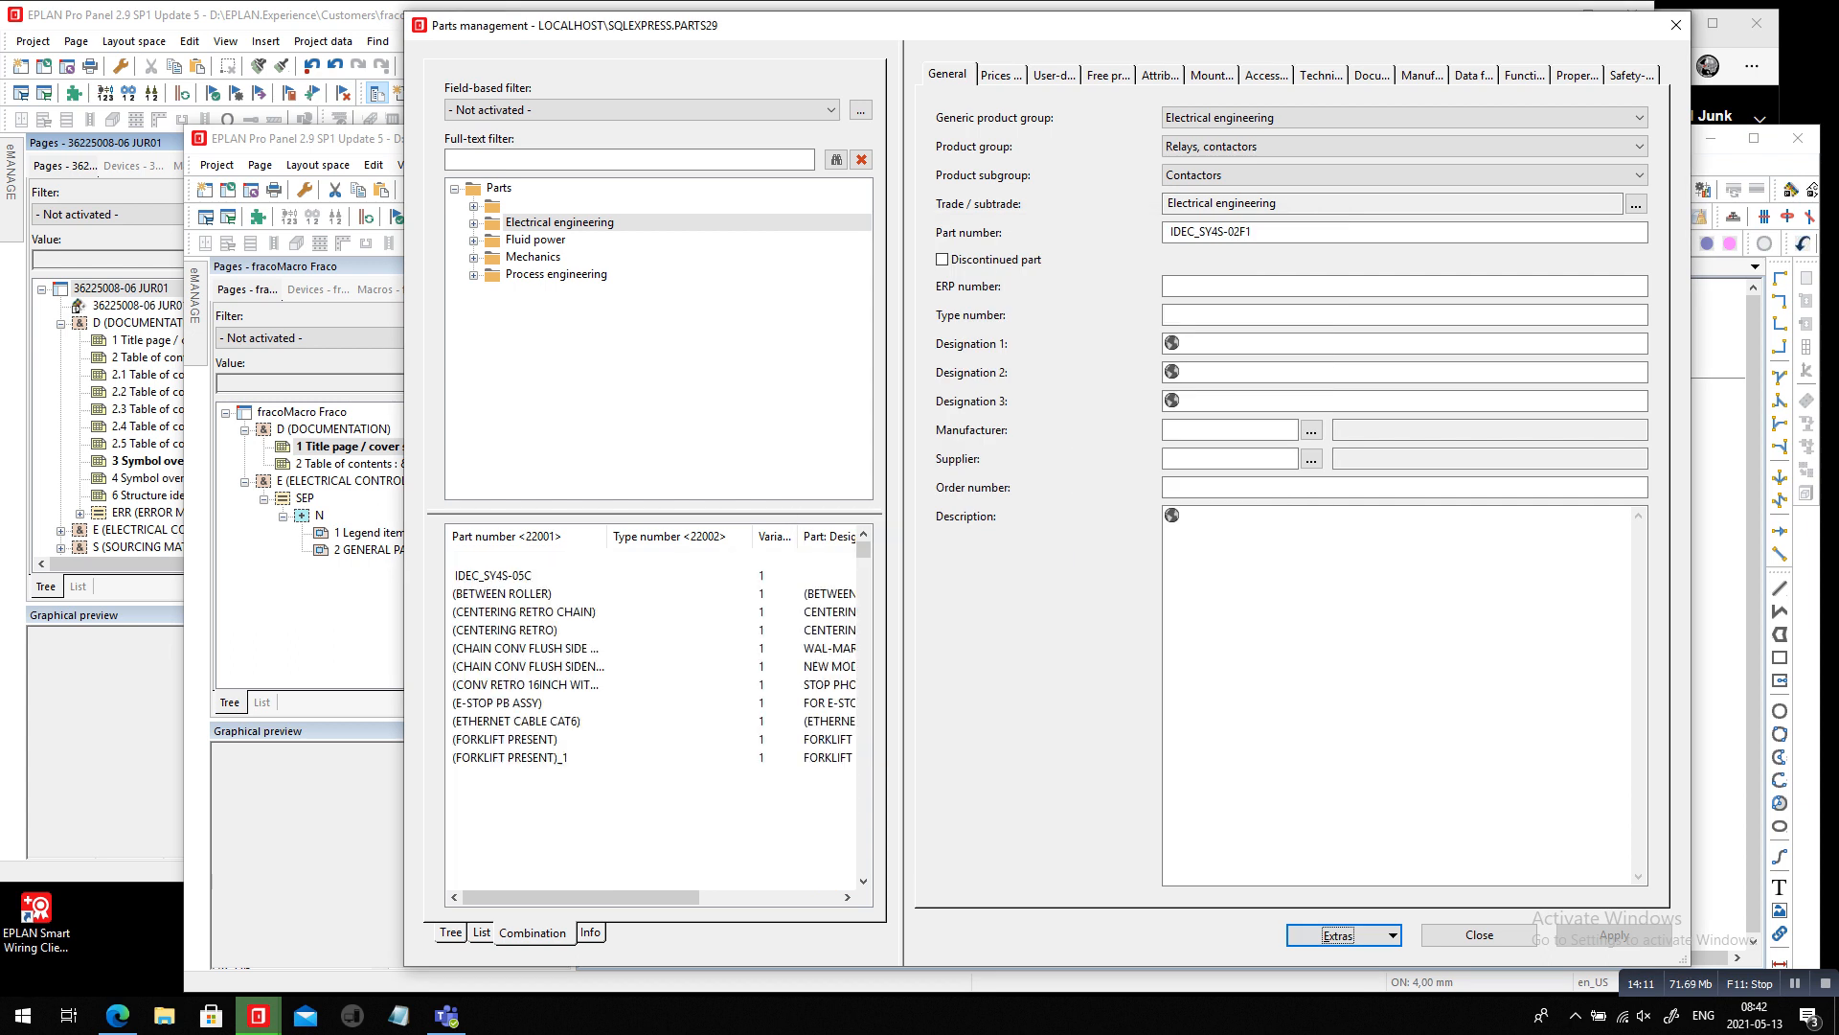